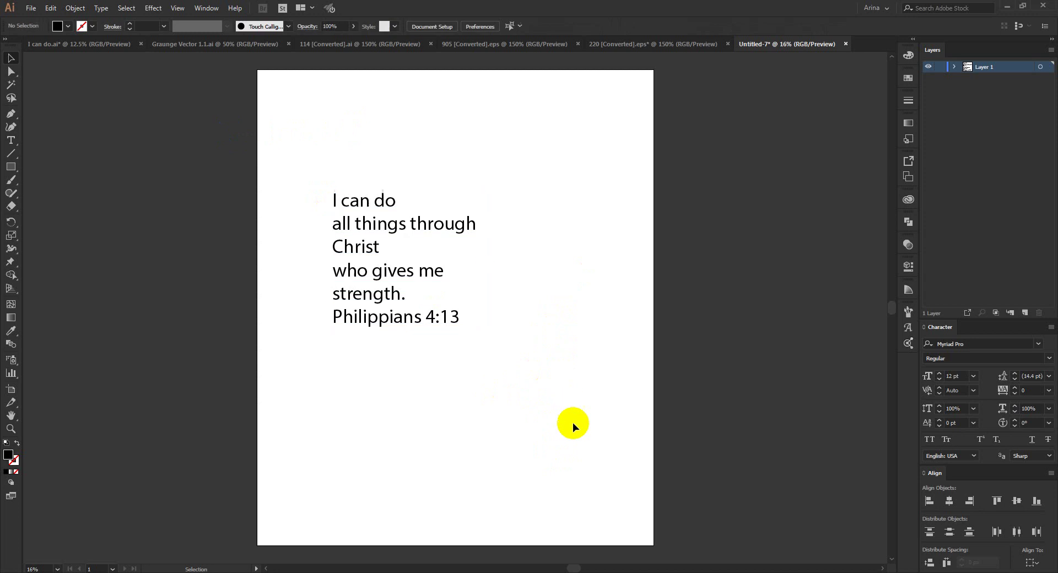
Look through the open ornament documents 114, 905 and 220, and return to the Untitled-7 document with the verse text.
drag(574, 424, 292, 123)
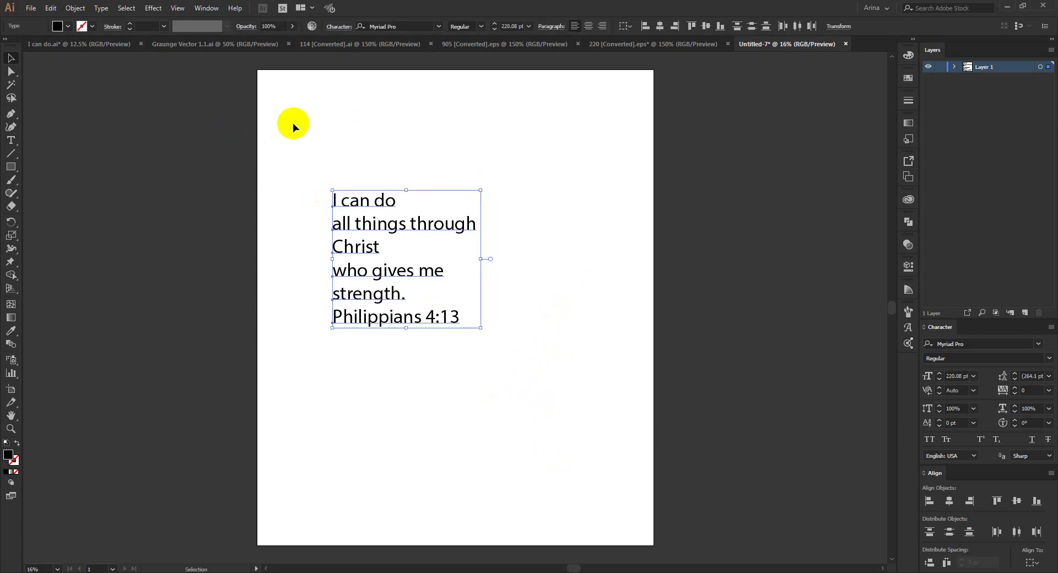
click(293, 123)
click(340, 44)
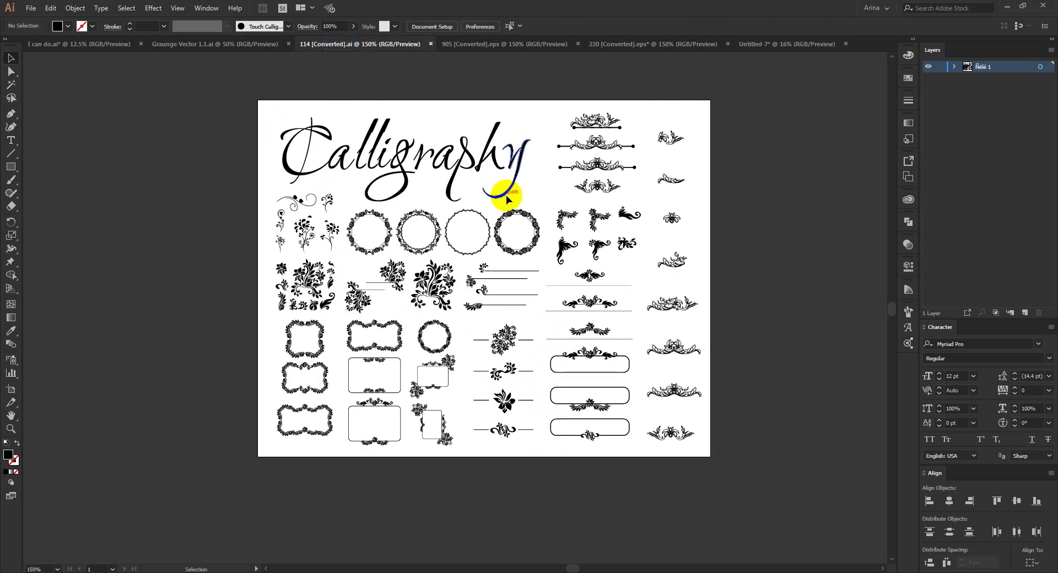
click(496, 44)
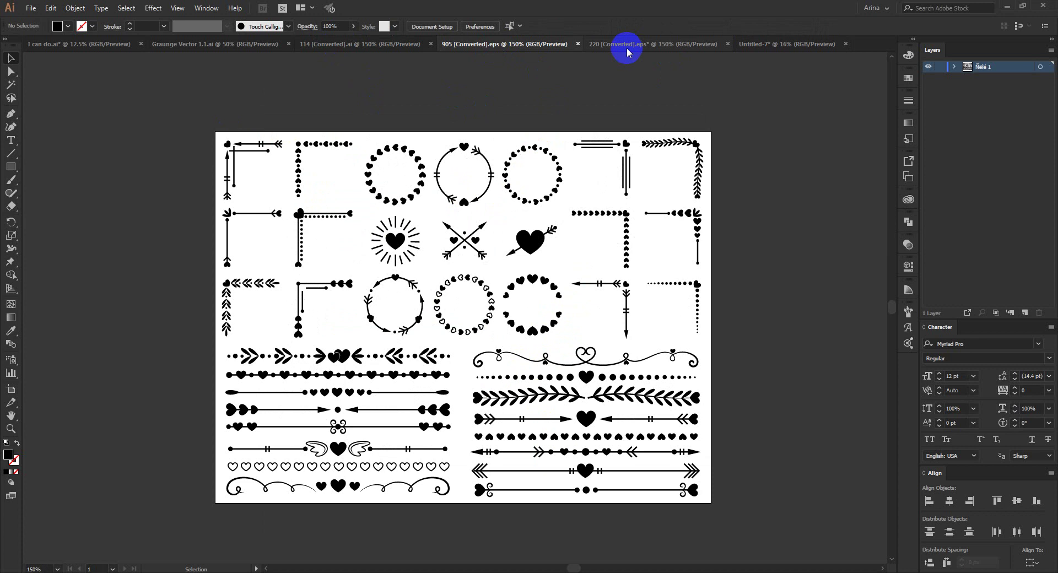
click(664, 45)
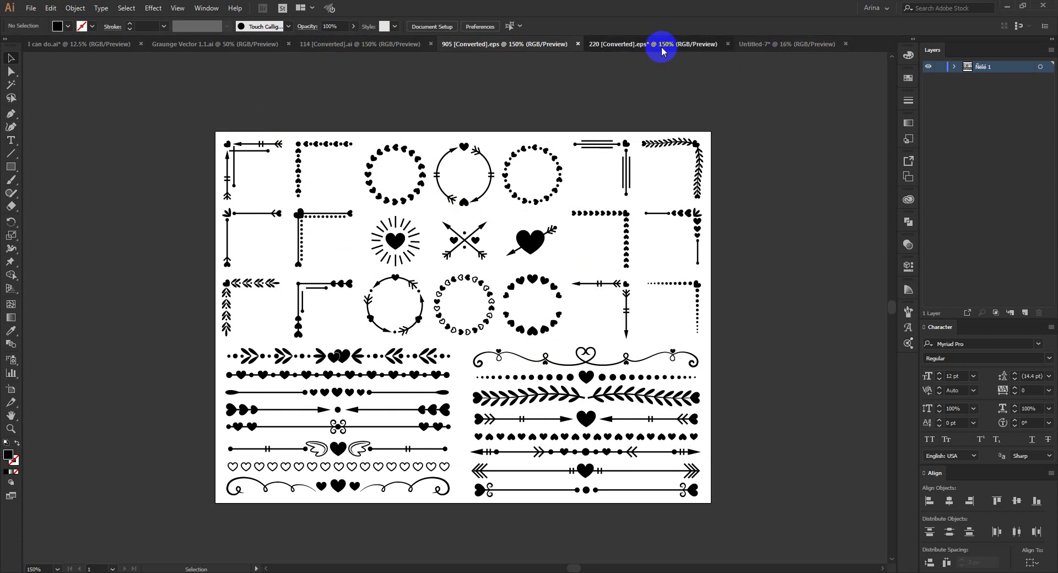
click(773, 46)
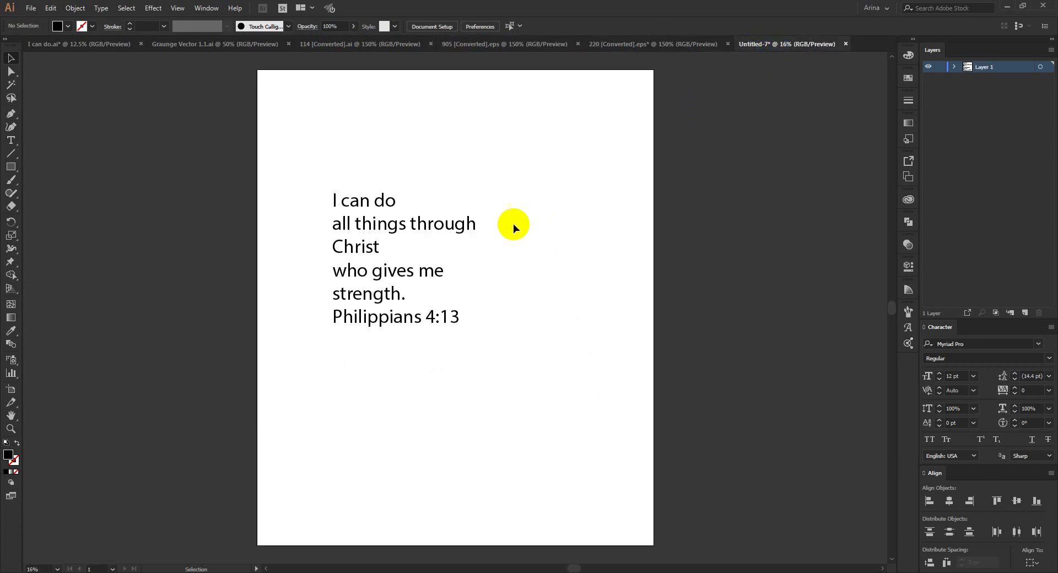
Move all the verse's text lines together to the right of the artboard's centre.
click(397, 292)
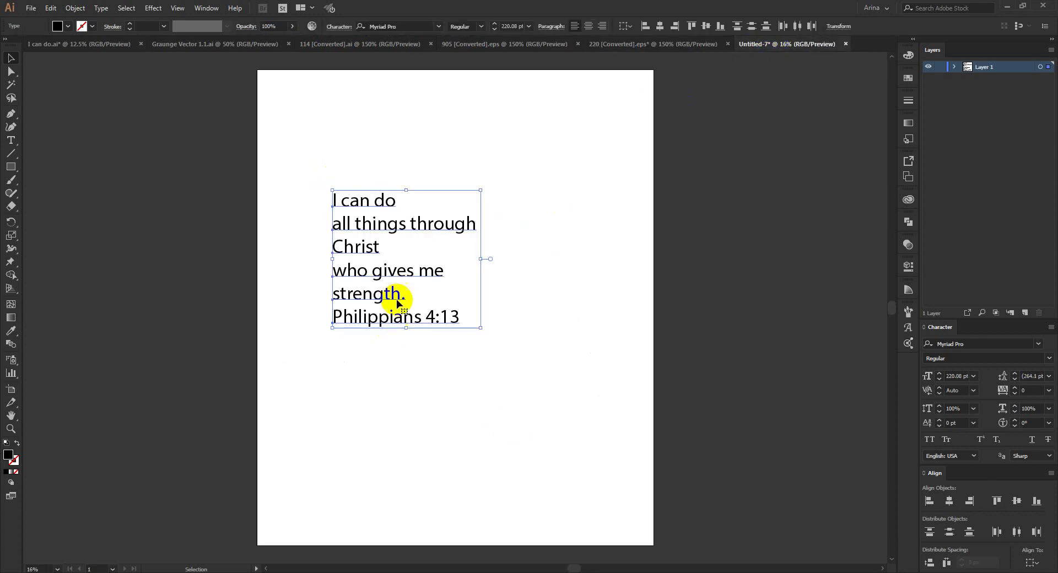
drag(392, 273, 469, 321)
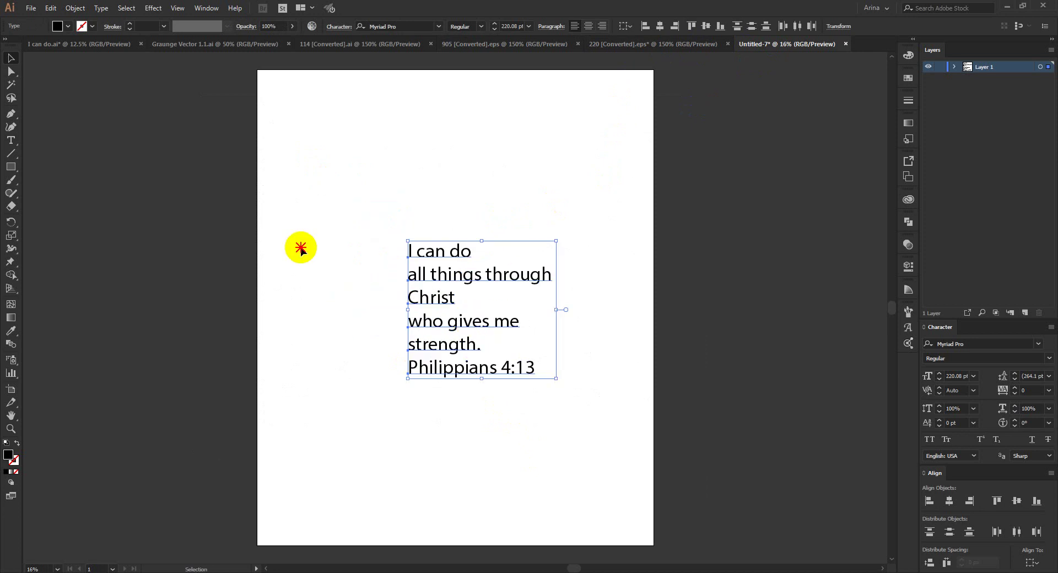
drag(359, 209, 494, 396)
drag(449, 349, 353, 296)
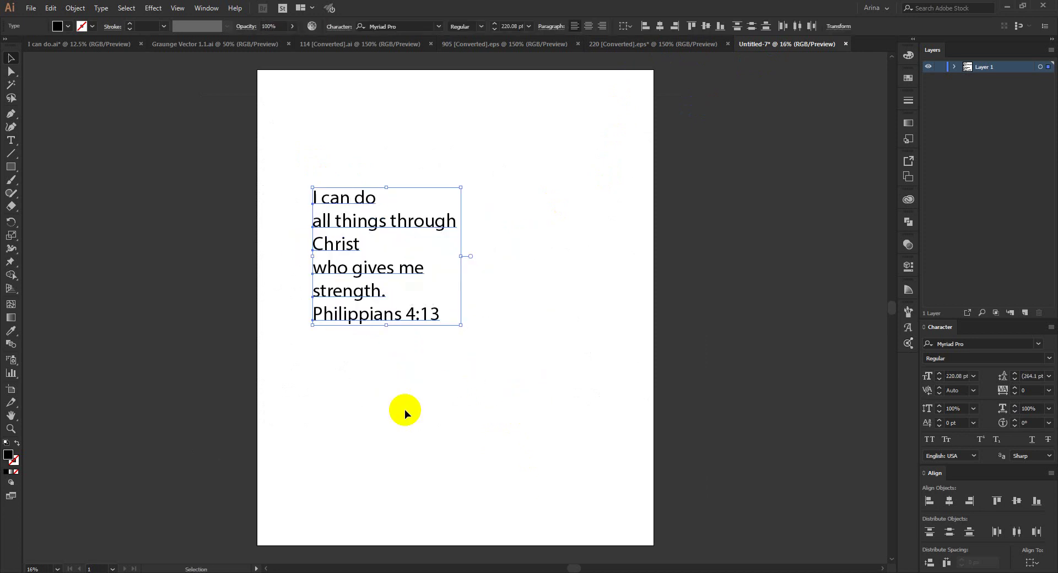
click(410, 394)
drag(437, 361, 314, 156)
drag(342, 198, 437, 193)
Pull the word "Christ" out to the left and place the remaining verse lines together below it.
click(423, 254)
drag(426, 243, 332, 235)
drag(373, 263, 294, 193)
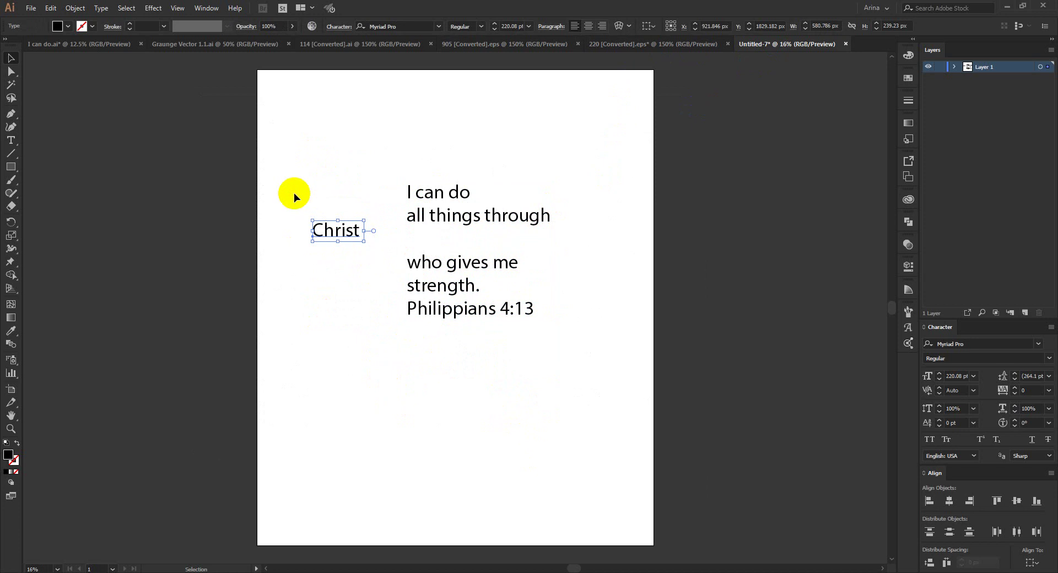
drag(384, 164, 499, 348)
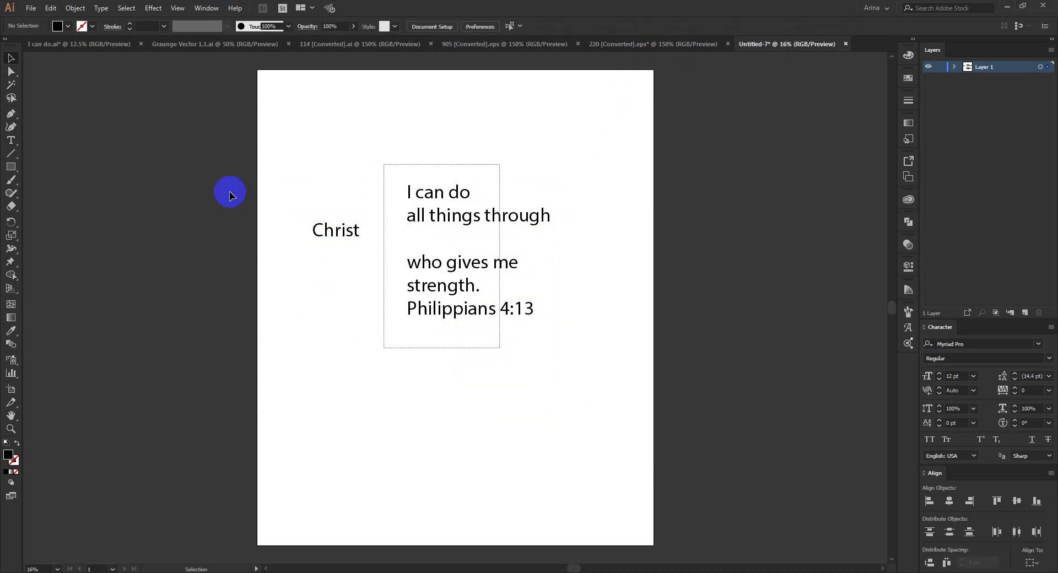
drag(229, 191, 373, 252)
drag(441, 267, 327, 351)
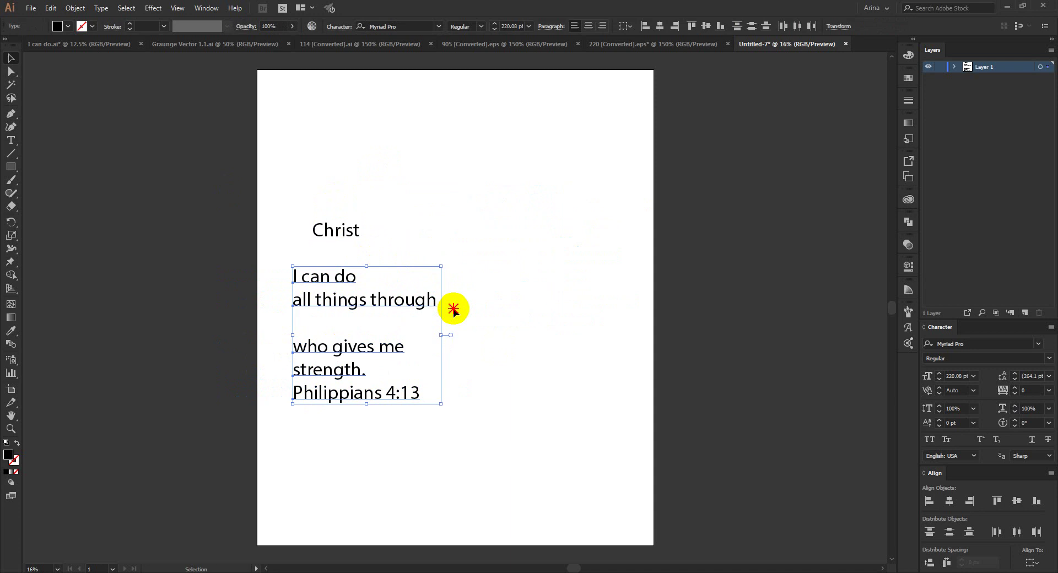
click(511, 227)
Draw a black 4500 × 5400 px rectangle and scale it proportionally to about 1285 × 1542 px, placed right of the verse text.
scroll(512, 226, up, 1)
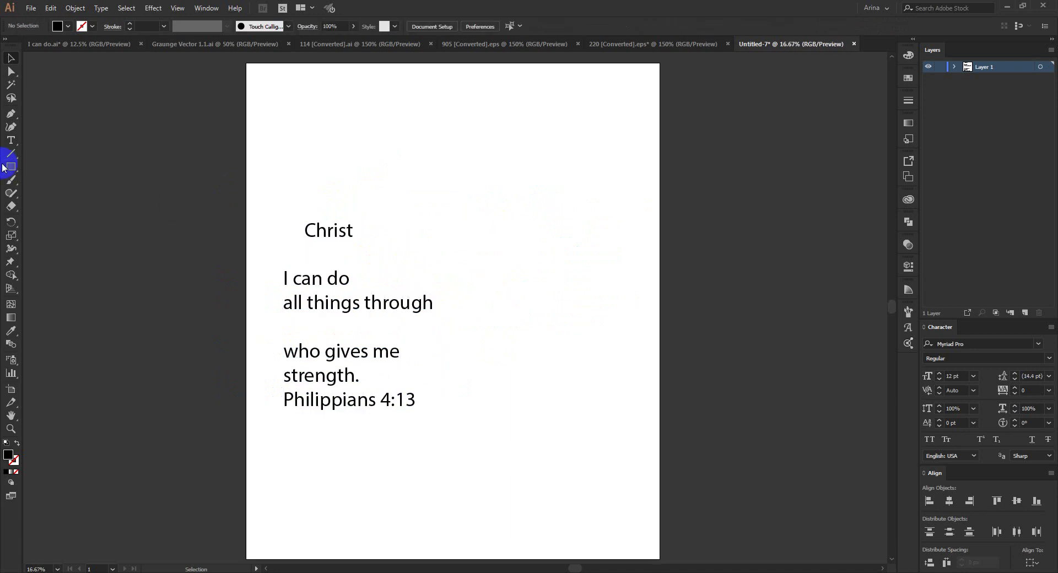
click(448, 179)
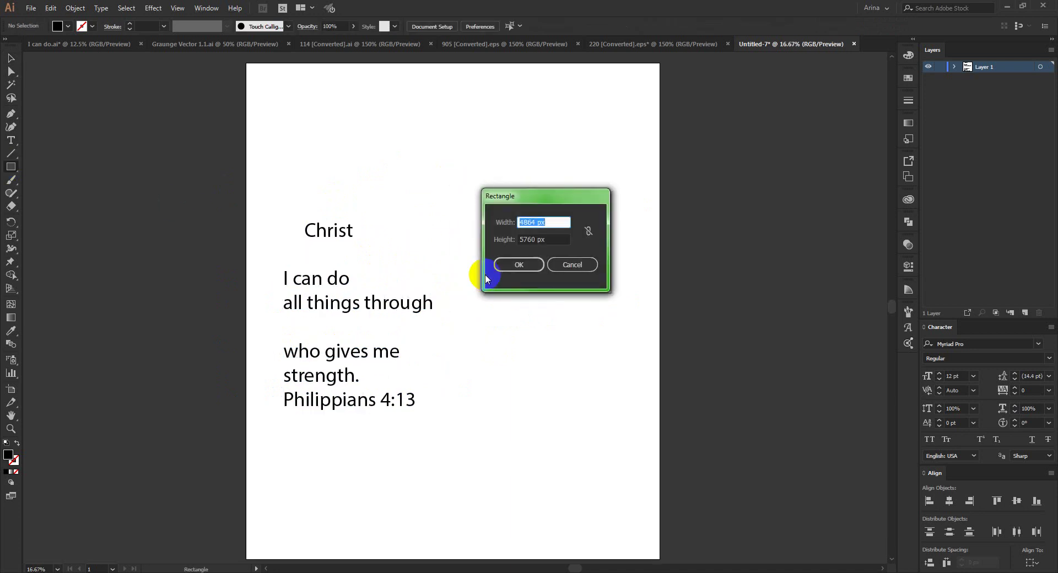
text(4500)
key(Tab)
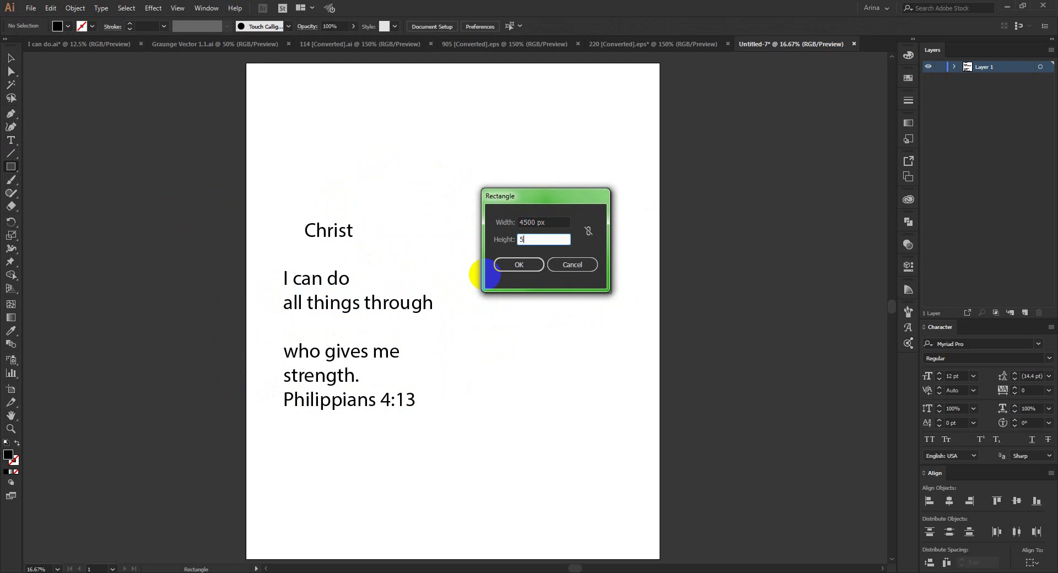
text(5400)
key(Return)
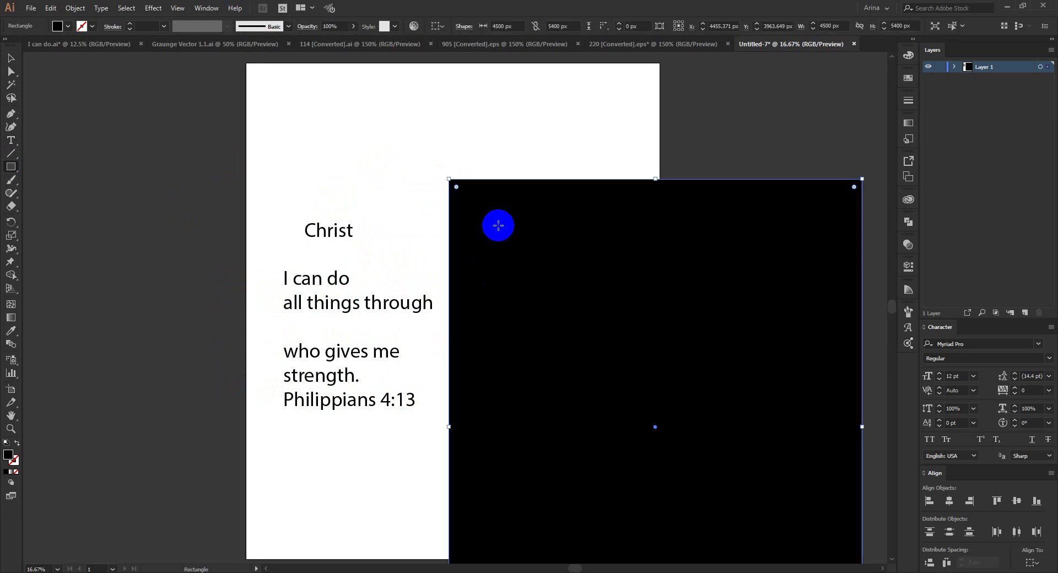
drag(448, 179, 604, 352)
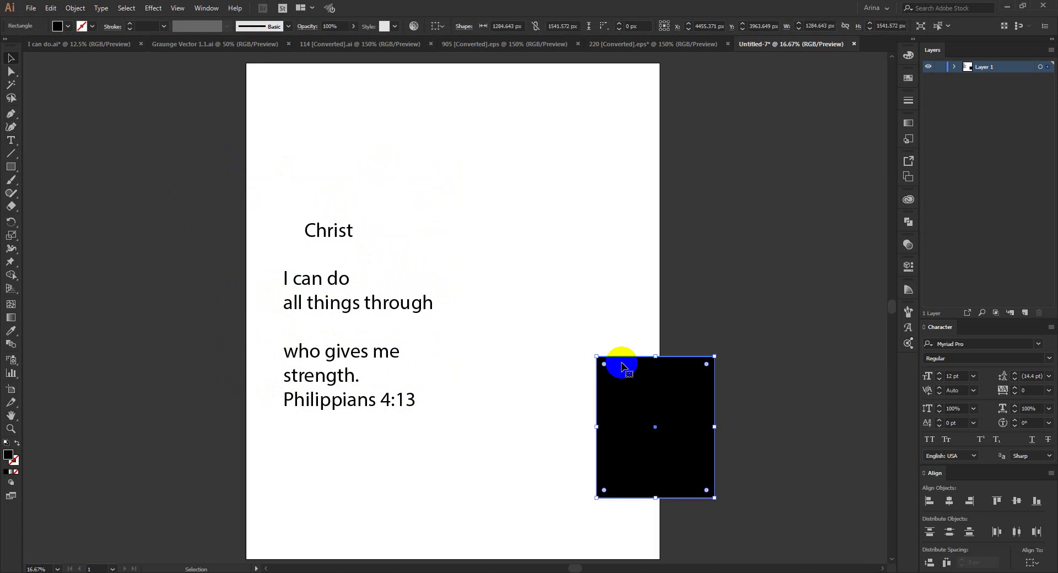
drag(646, 386, 524, 264)
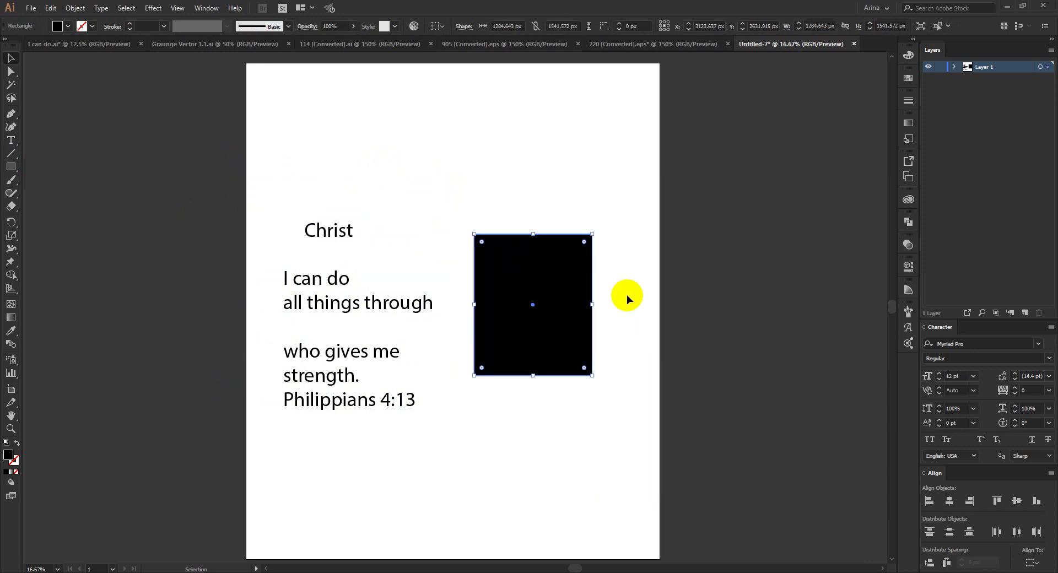
Send the black rectangle behind all the text lines in Layer 1 and lock it.
click(953, 67)
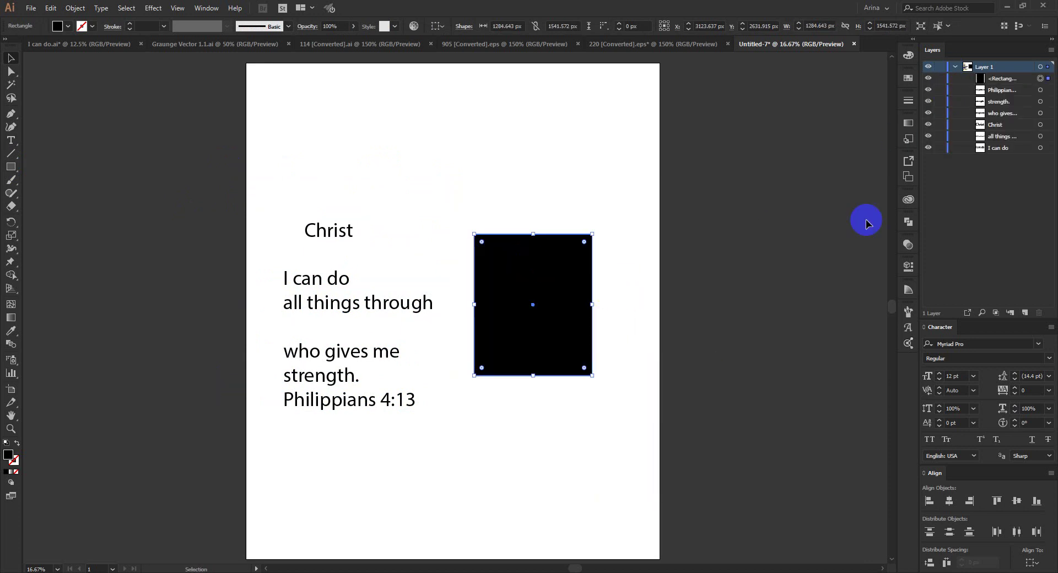
key(Delete)
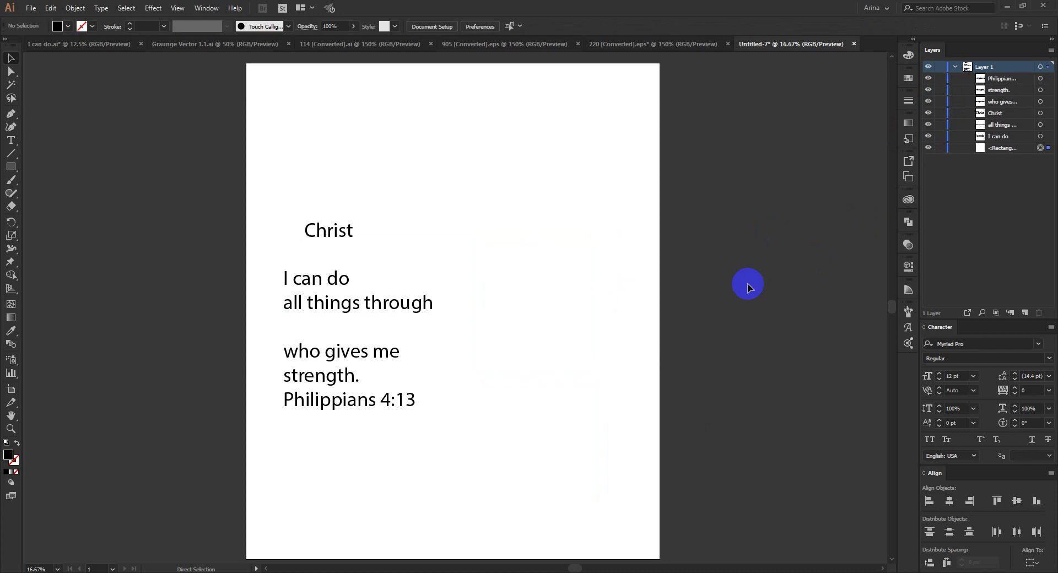
key(ctrl+z)
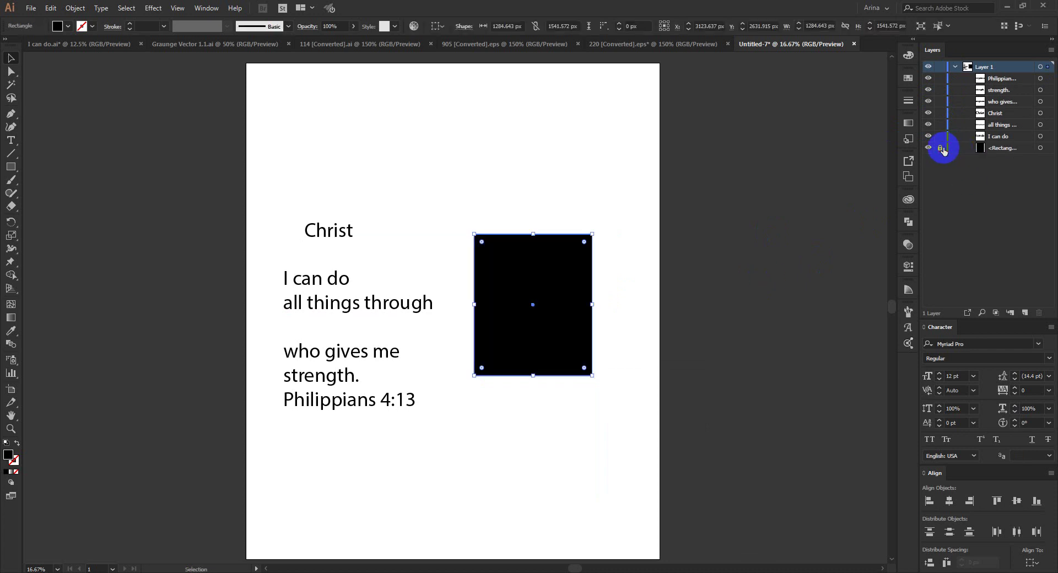
click(940, 148)
Show the rulers and shift the word "Christ" slightly to the right.
scroll(591, 262, up, 1)
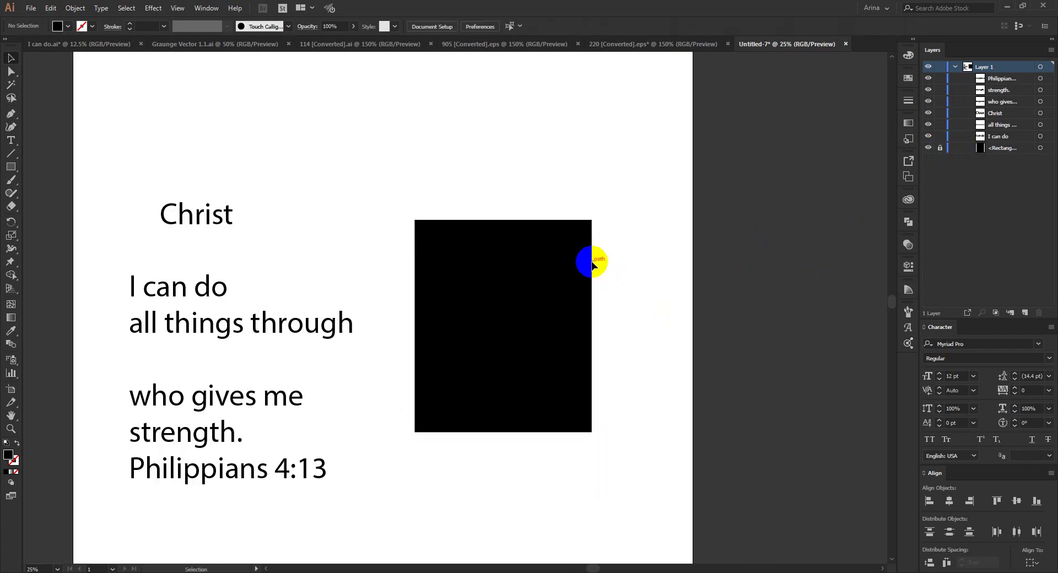
key(ctrl+r)
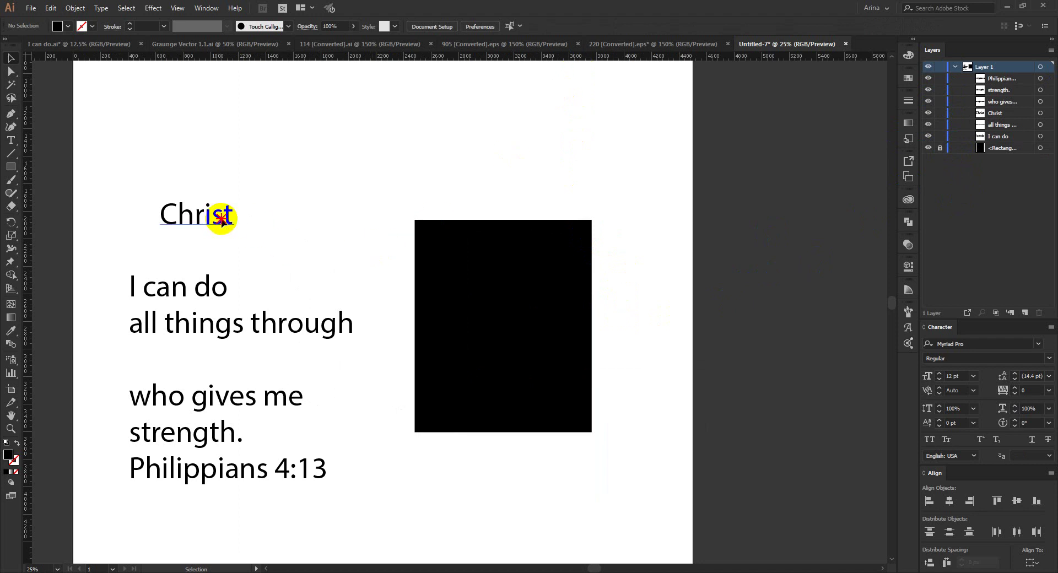
drag(222, 218, 233, 218)
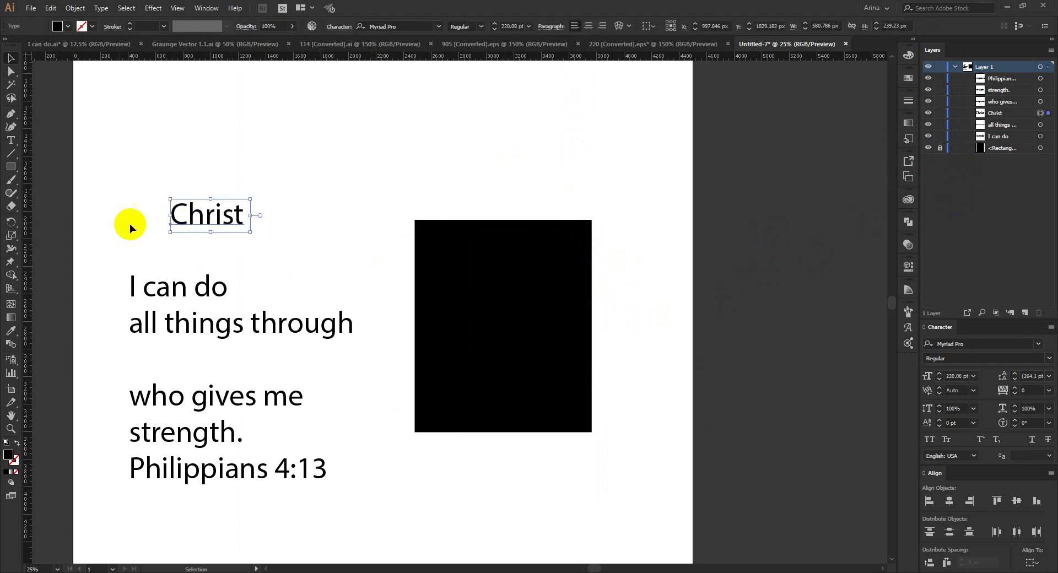
Draw a second 4500 × 5400 px rectangle and scale it proportionally to about 962 × 1154 px.
click(11, 167)
click(442, 273)
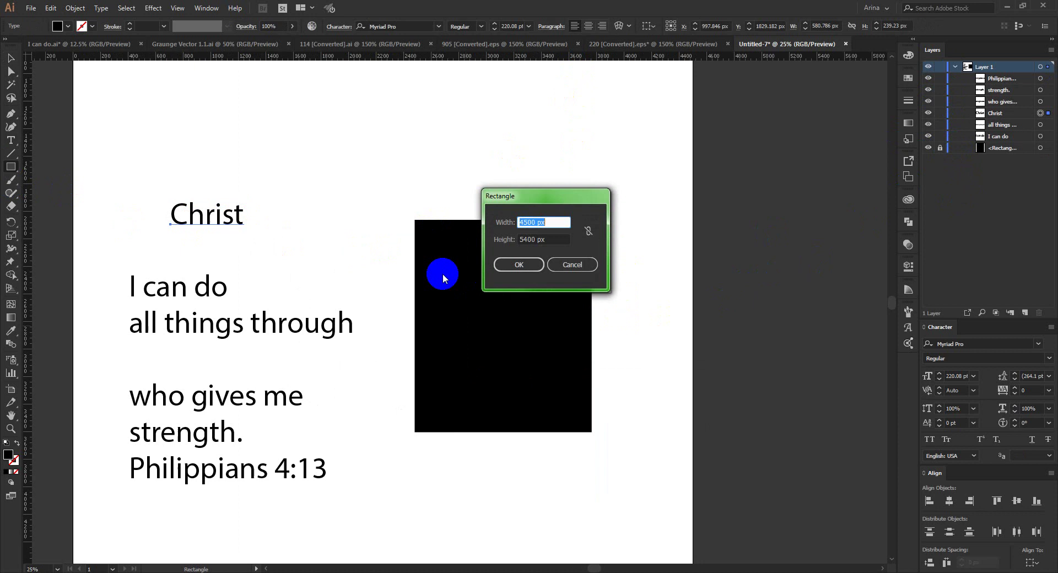
click(528, 266)
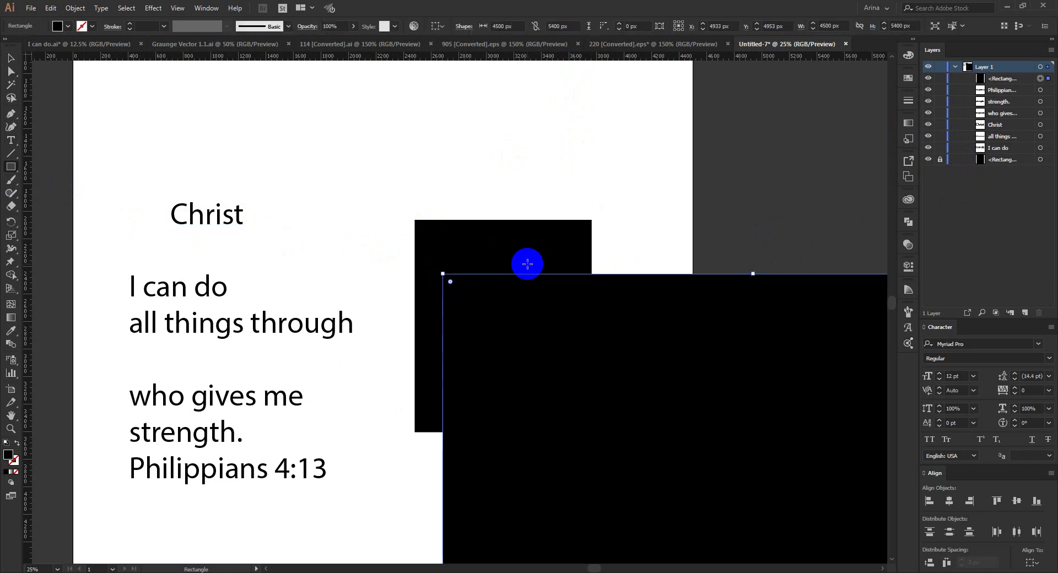
key(ctrl)
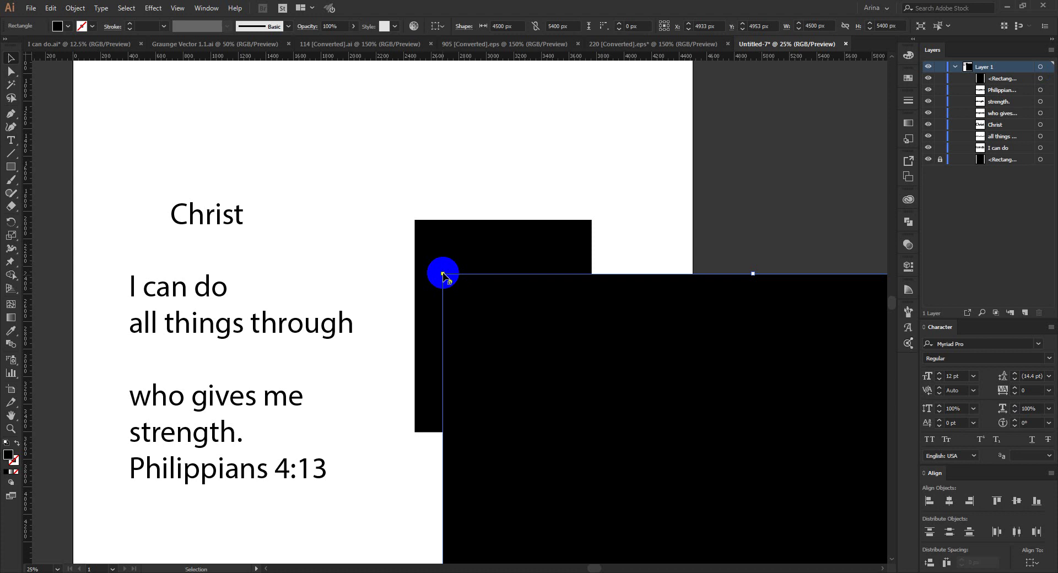
drag(447, 280, 633, 413)
Move the smaller black rectangle above the verse text, near the artboard's upper edge.
drag(699, 495, 355, 115)
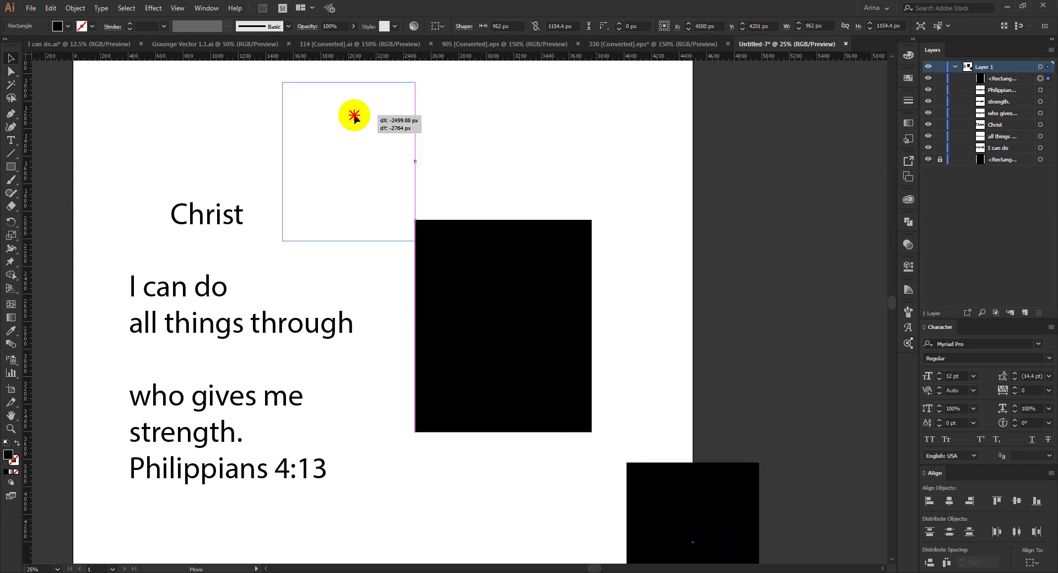
key(space)
drag(426, 182, 595, 358)
drag(557, 309, 541, 245)
click(647, 280)
Draw a wavy open path about 1203 px wide with the Curvature tool, crossing the smaller rectangle and extending past both sides.
ctrl+click(486, 288)
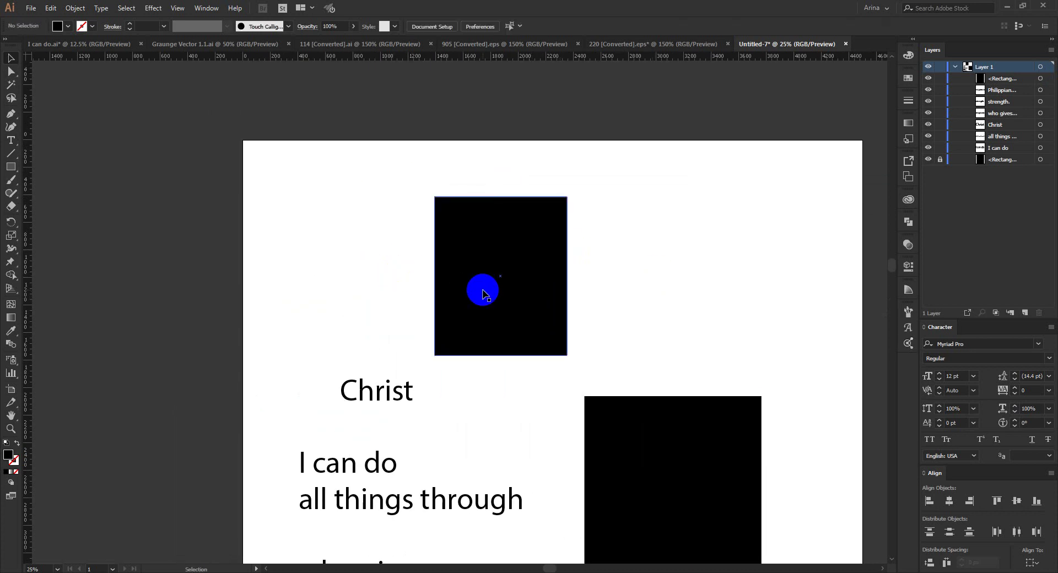
click(10, 127)
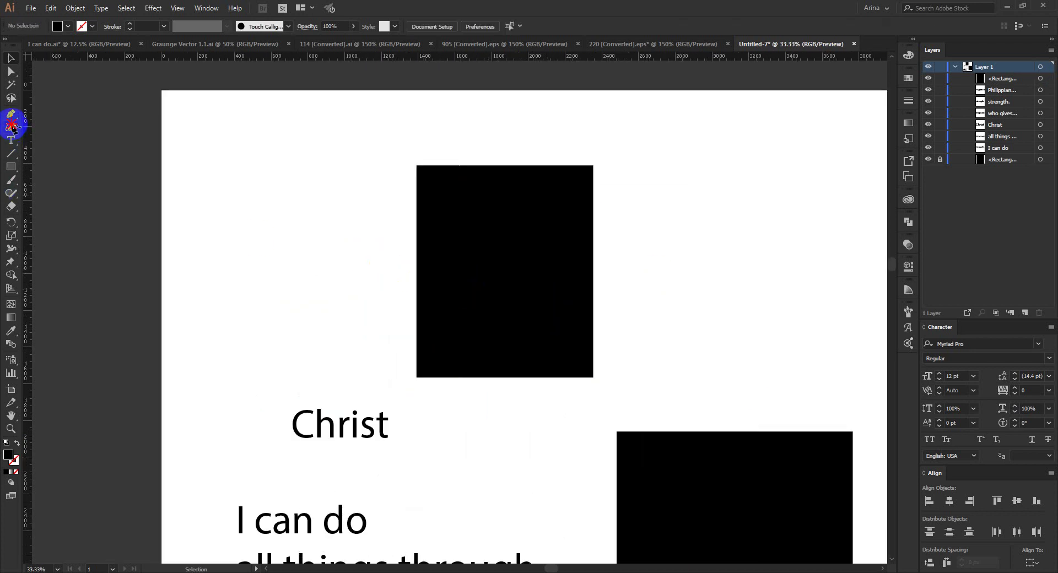
click(466, 259)
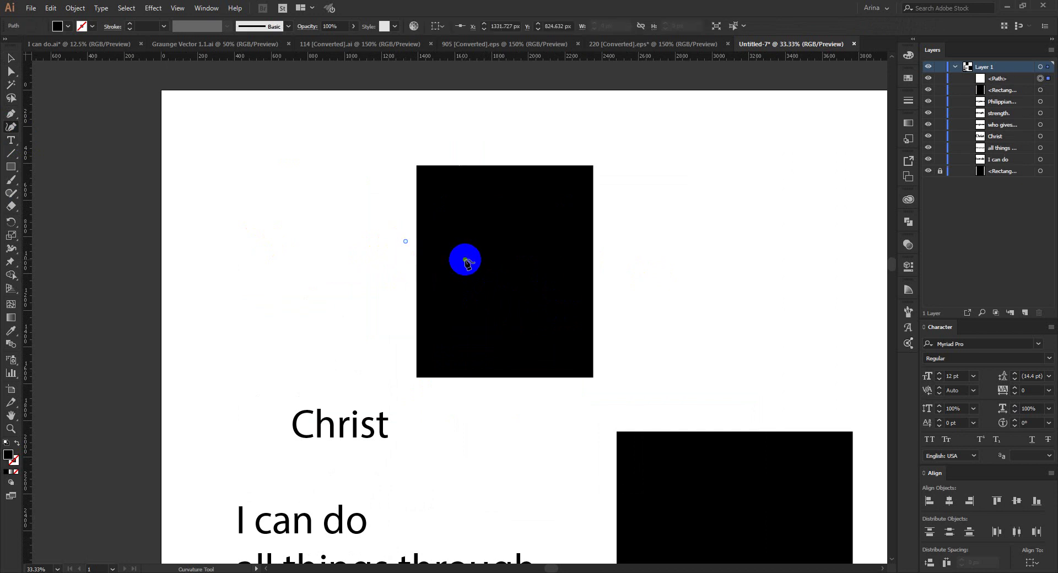
click(557, 242)
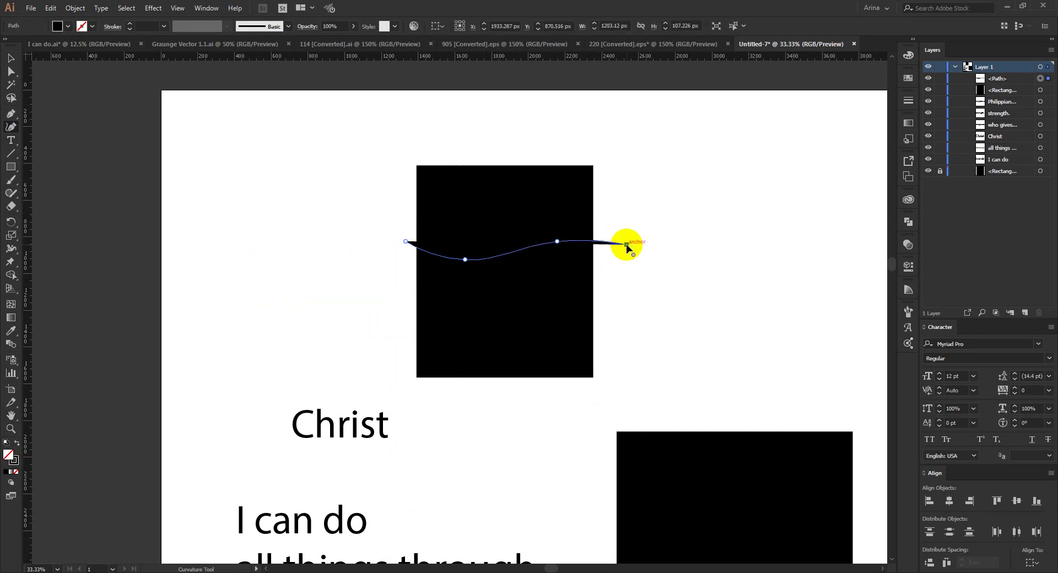
Swap the wavy path's fill and stroke, and set its stroke to white at 10 pt.
key(shift+x)
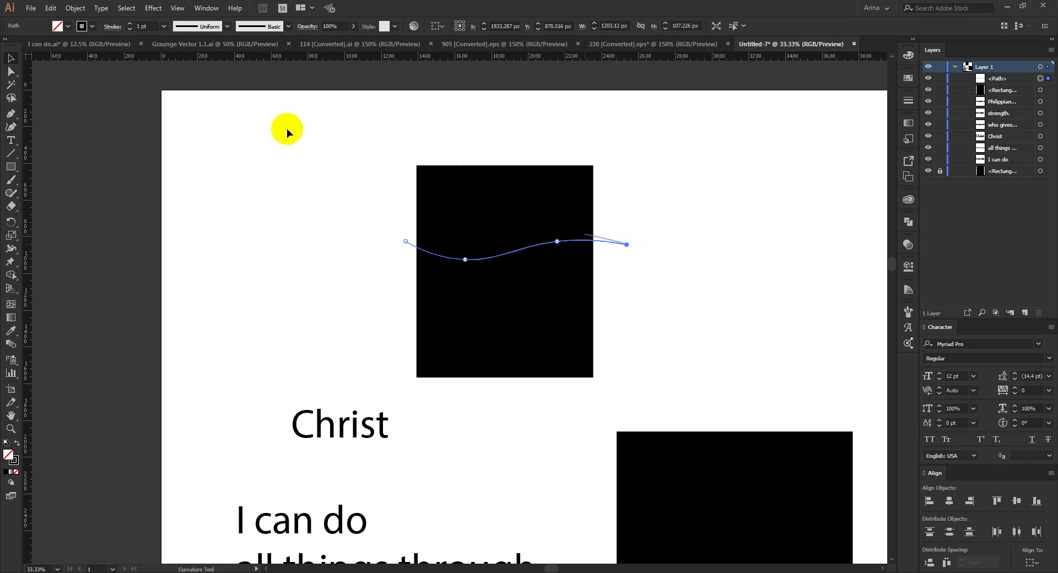
key(v)
click(93, 27)
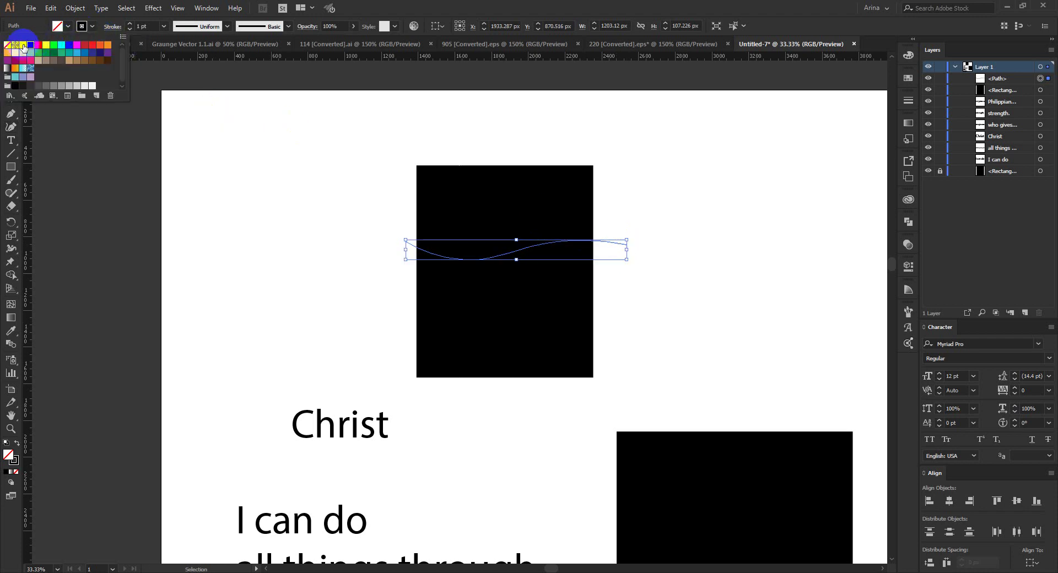
click(23, 46)
click(153, 29)
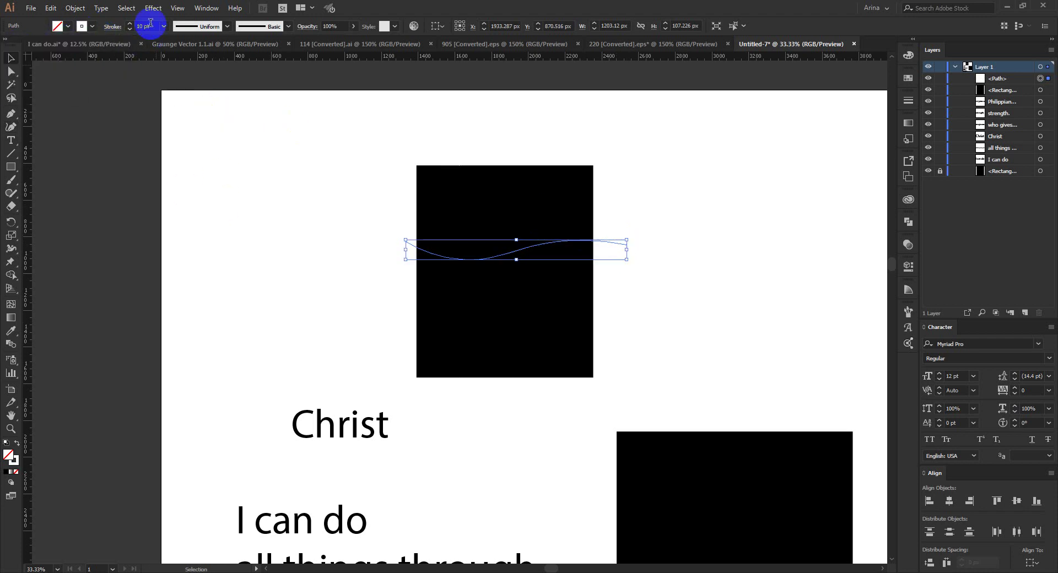
click(515, 279)
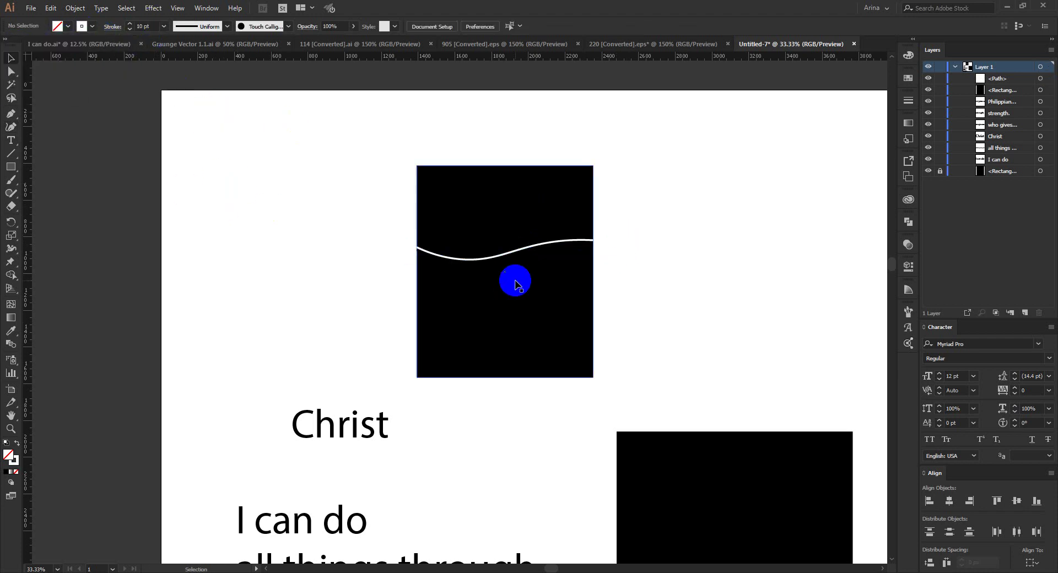
Reshape the wavy path with the Curvature tool, deepening its crest and trough and extending its end to about 1237 px total width.
click(537, 248)
key(ctrl+plus)
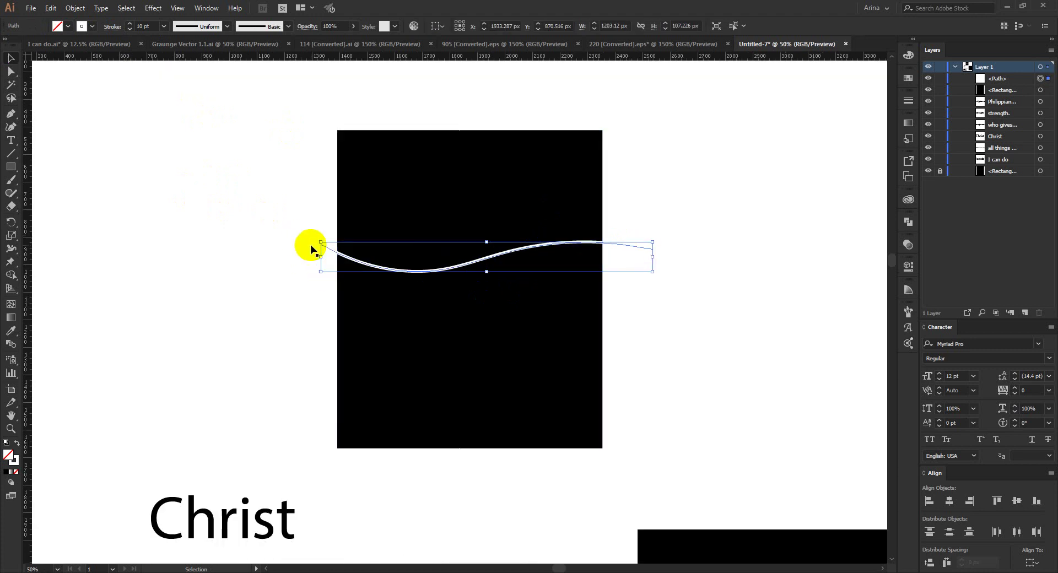
click(11, 127)
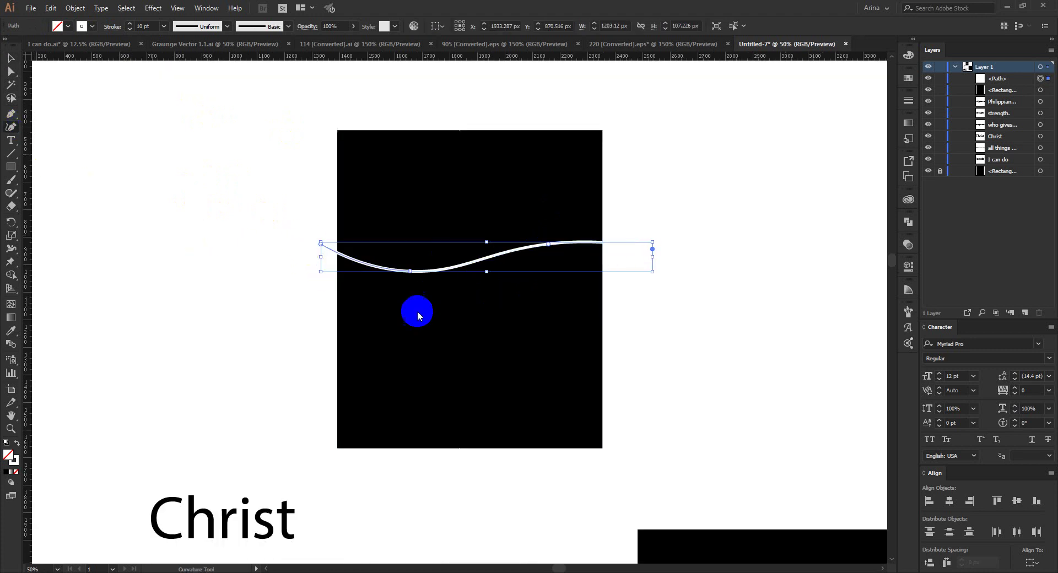
drag(550, 245, 554, 239)
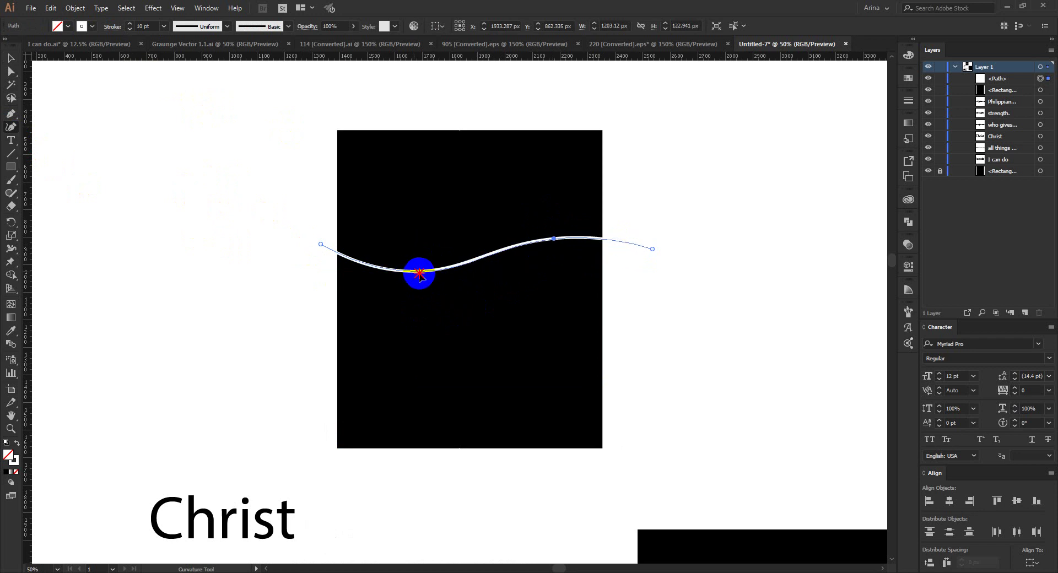
click(423, 273)
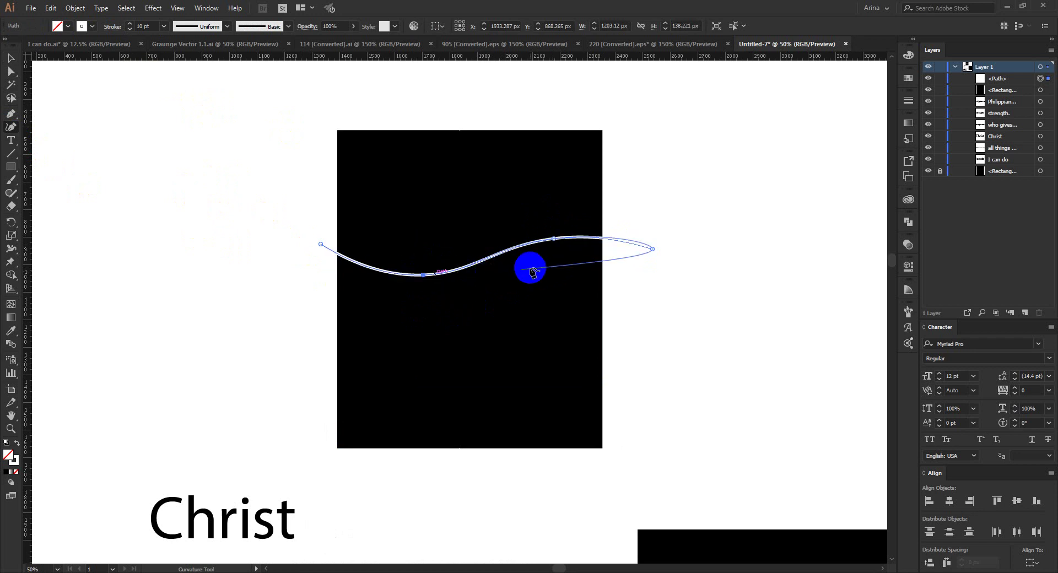
click(661, 258)
key(v)
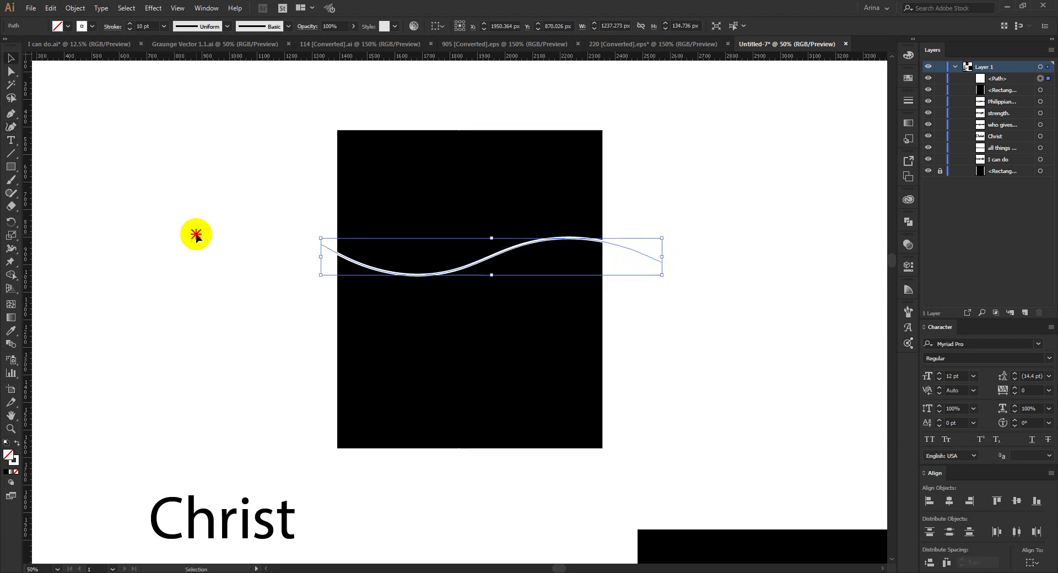
shift+click(536, 243)
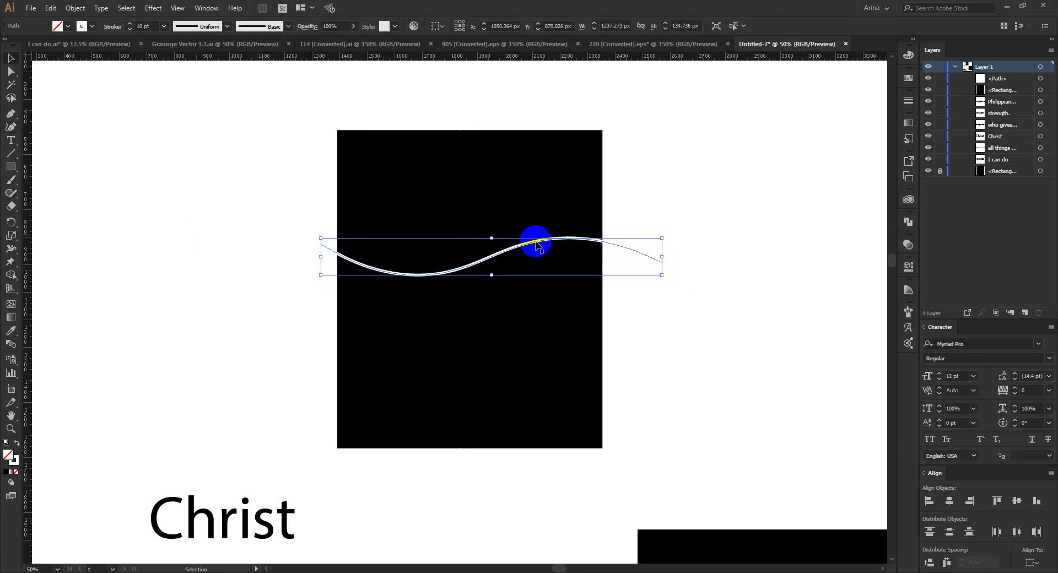
click(149, 8)
mouse_move(191, 152)
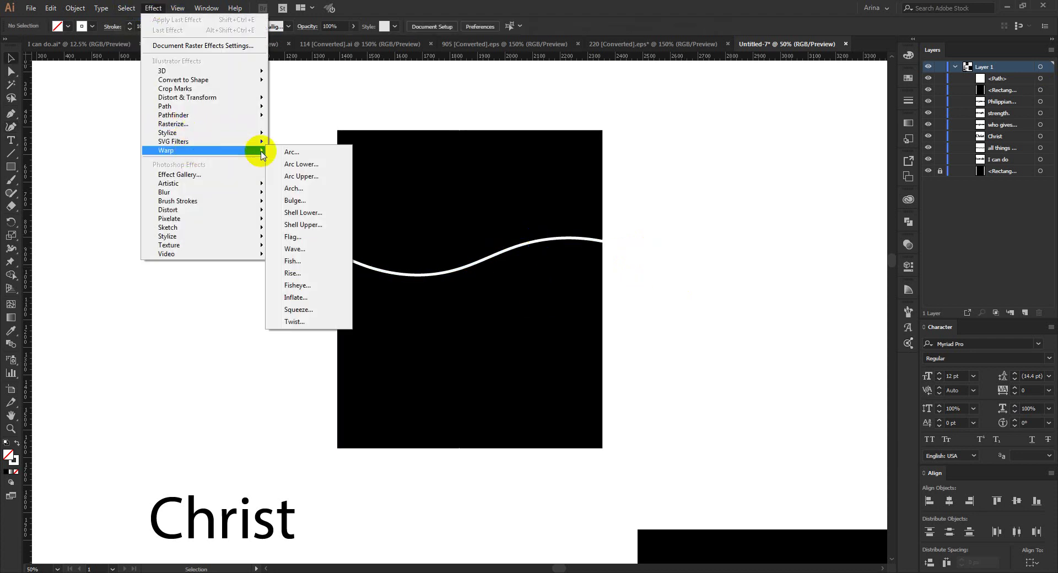
click(405, 258)
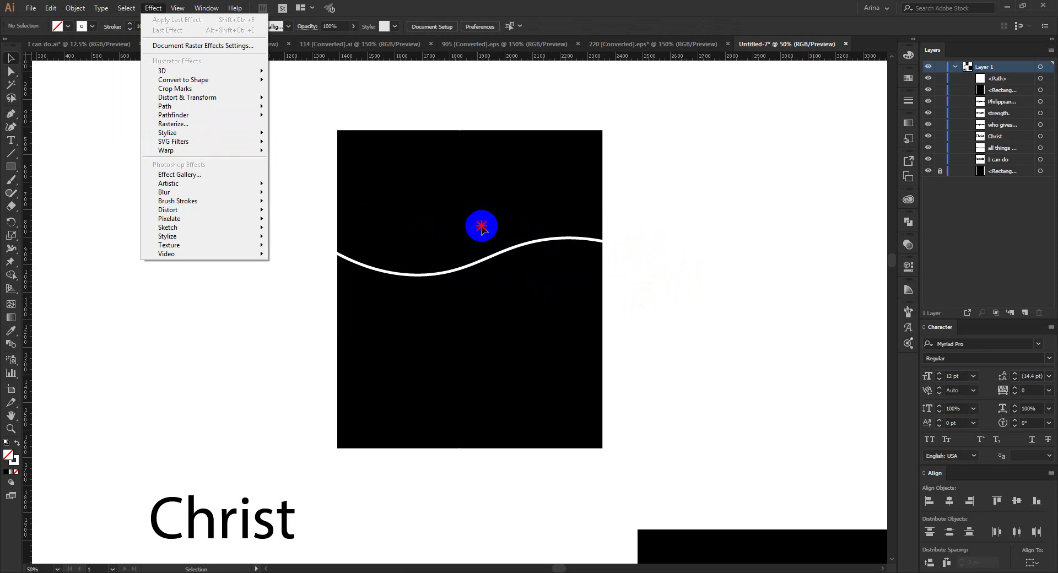
Duplicate the wavy path about 286 px below the original and centre both curves and the rectangle horizontally on each other.
click(486, 262)
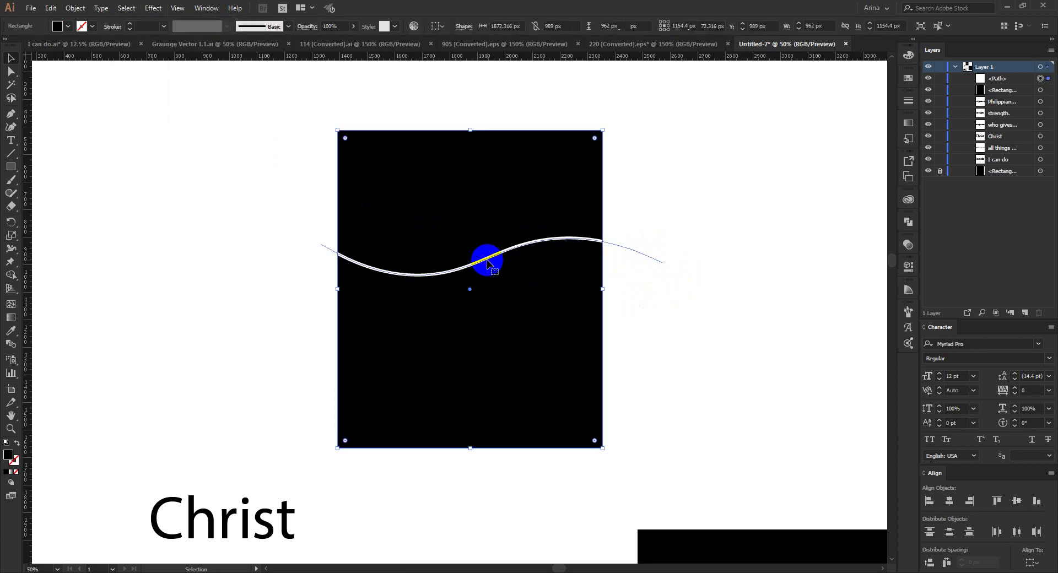
drag(487, 263, 494, 340)
drag(263, 223, 535, 406)
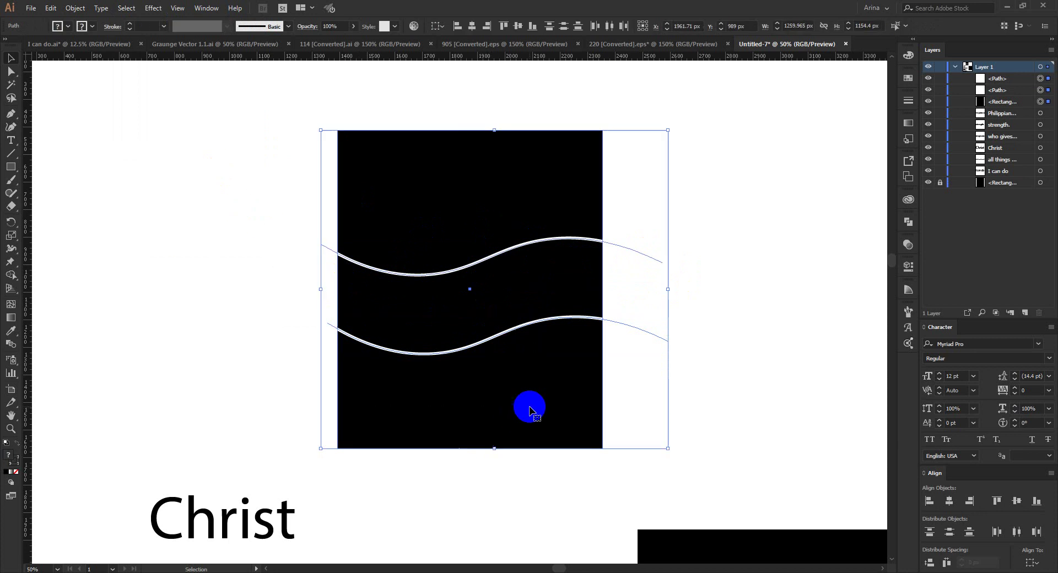
click(472, 26)
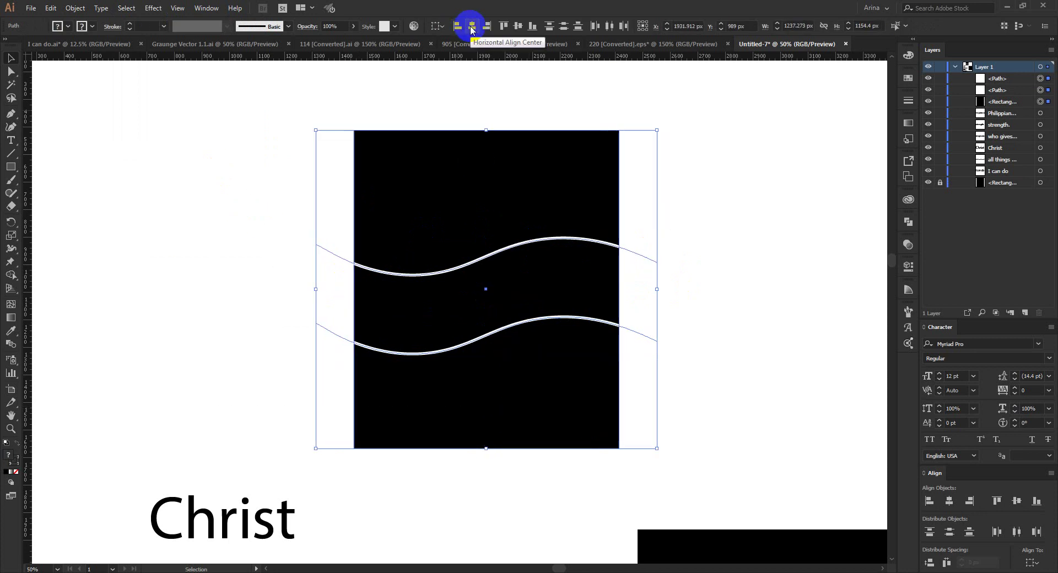
click(212, 237)
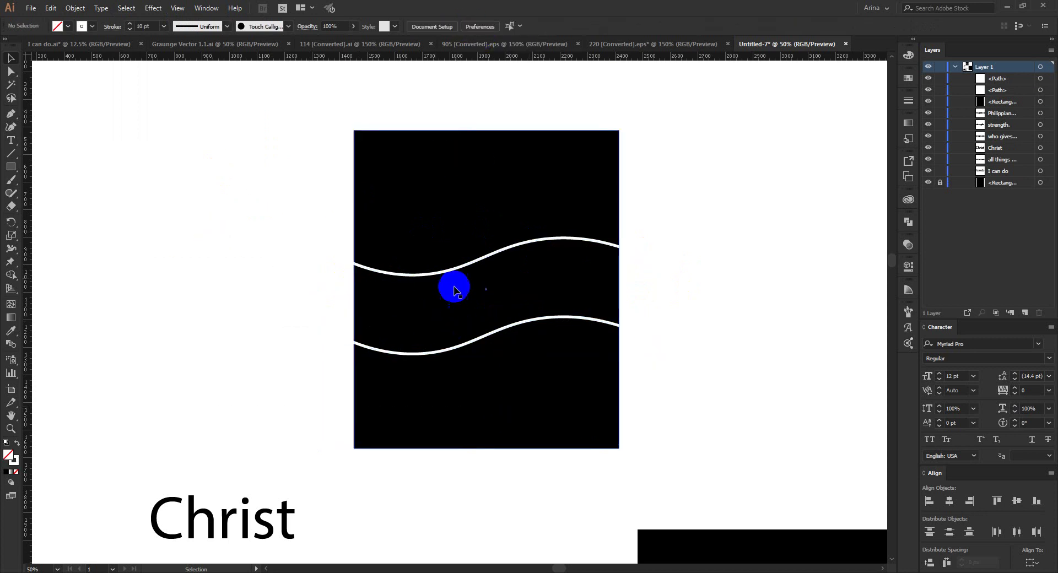
Remove the rectangle's areas above the upper curve and below the lower curve with Shape Builder, leaving the wavy band.
drag(285, 199, 618, 397)
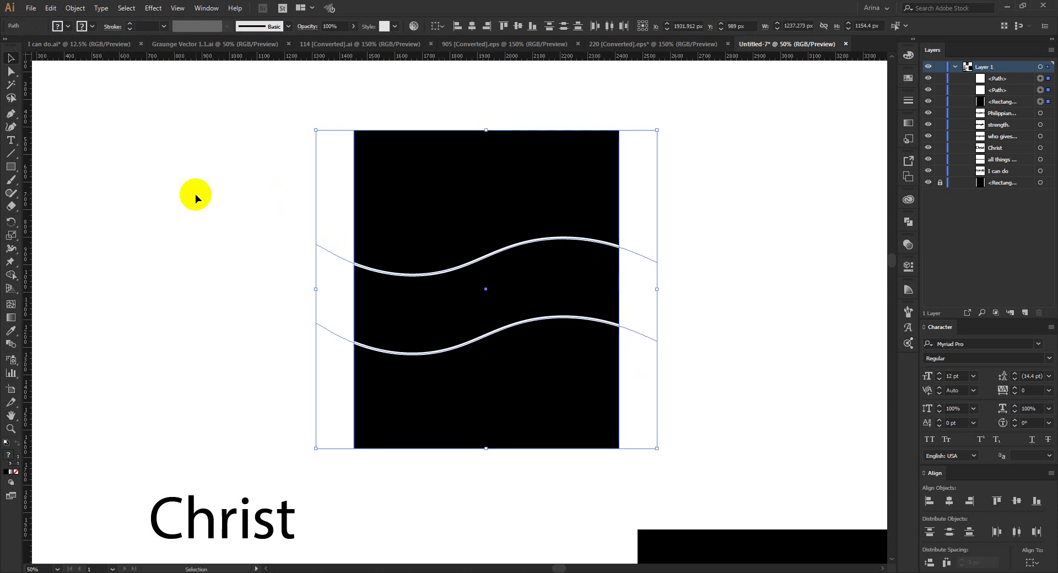
key(shift+m)
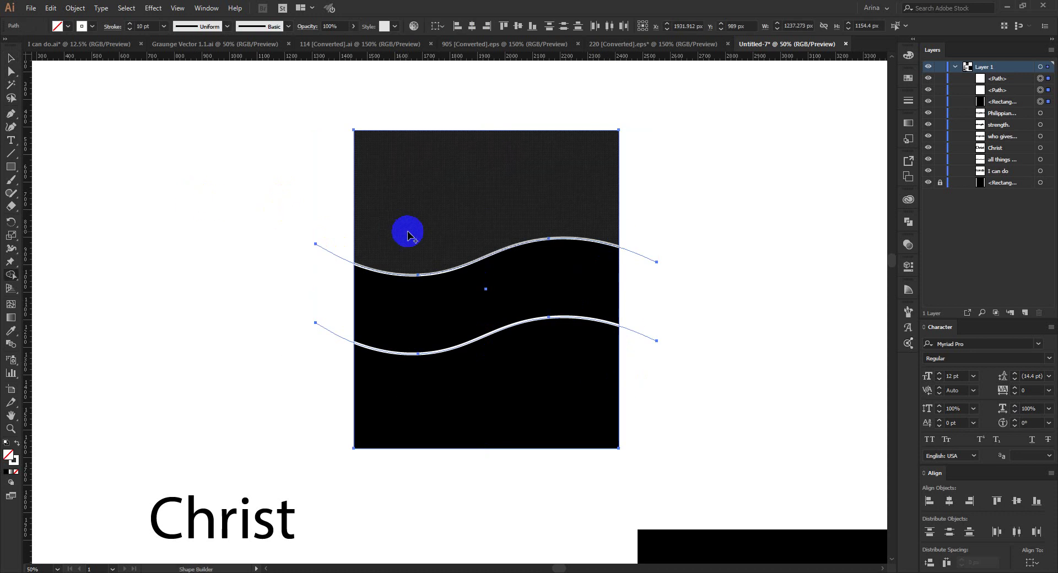
alt+click(408, 236)
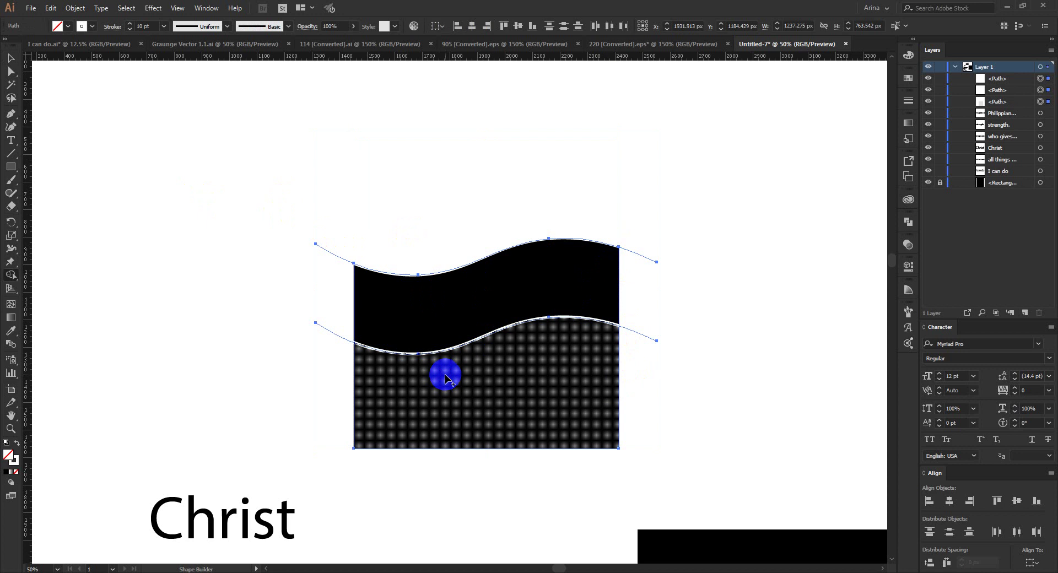
alt+click(445, 378)
key(v)
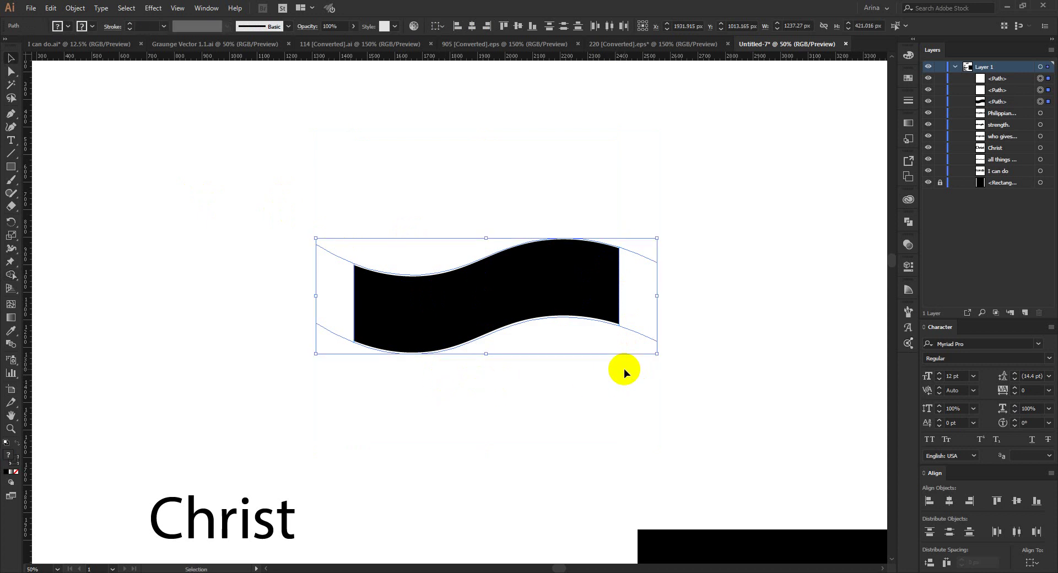
Delete the two leftover wavy paths along the band's upper and lower edges.
click(634, 350)
click(636, 336)
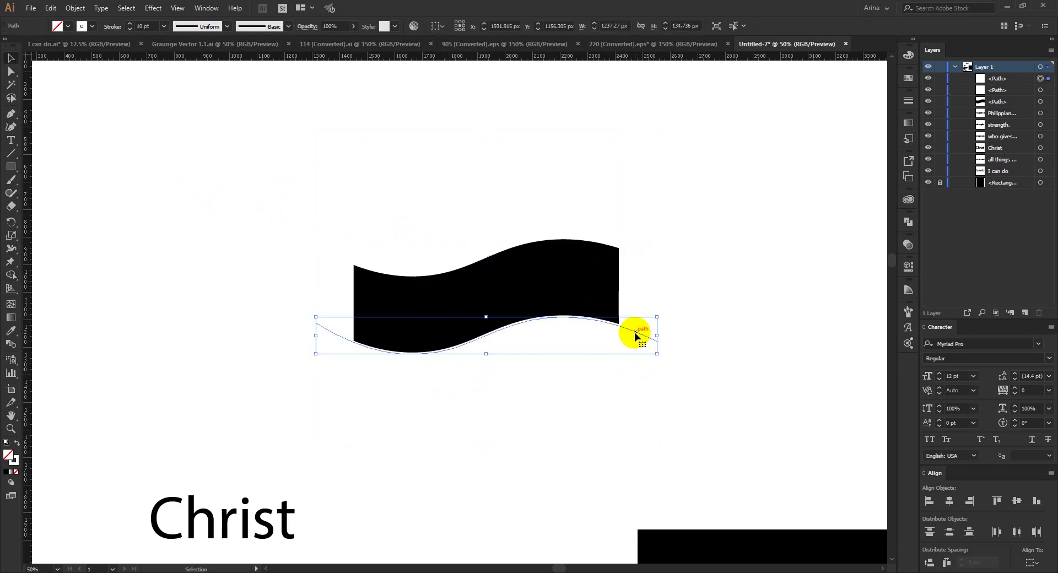
key(Delete)
click(630, 253)
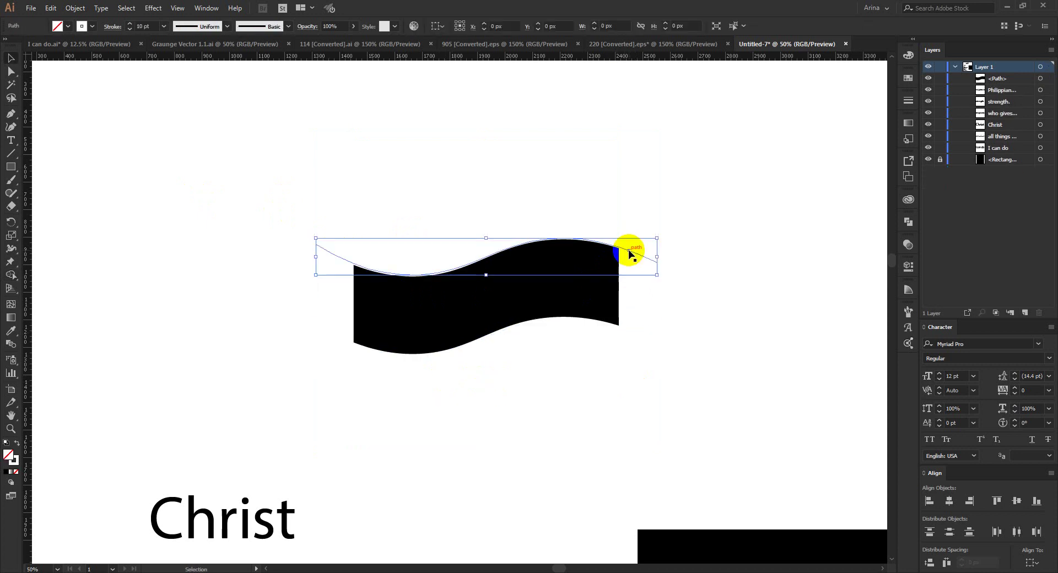
key(Delete)
key(ctrl+minus)
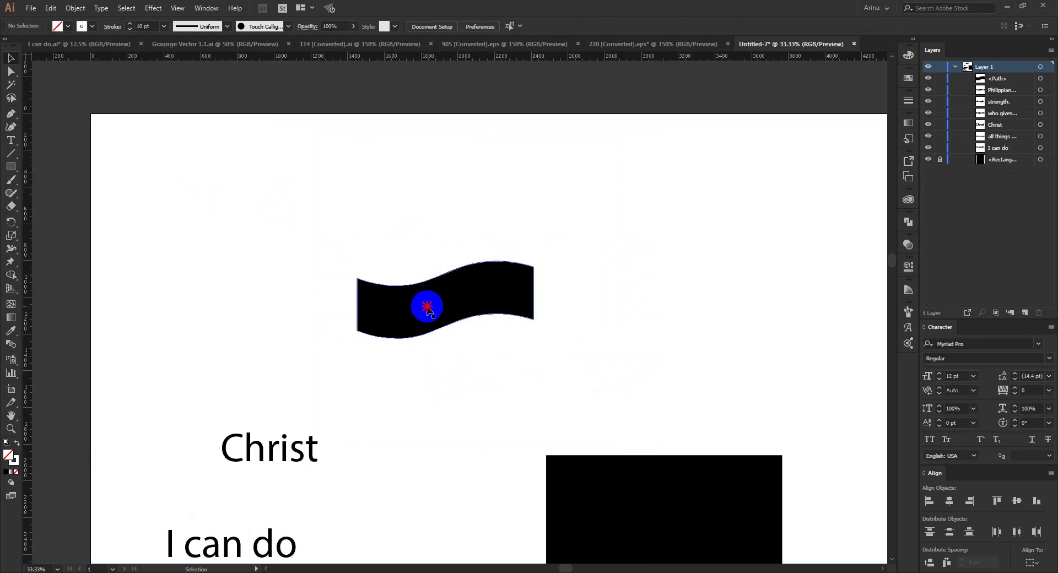
Offset the wavy band's path outward by 40 px with miter joins and a miter limit of 4.
click(496, 297)
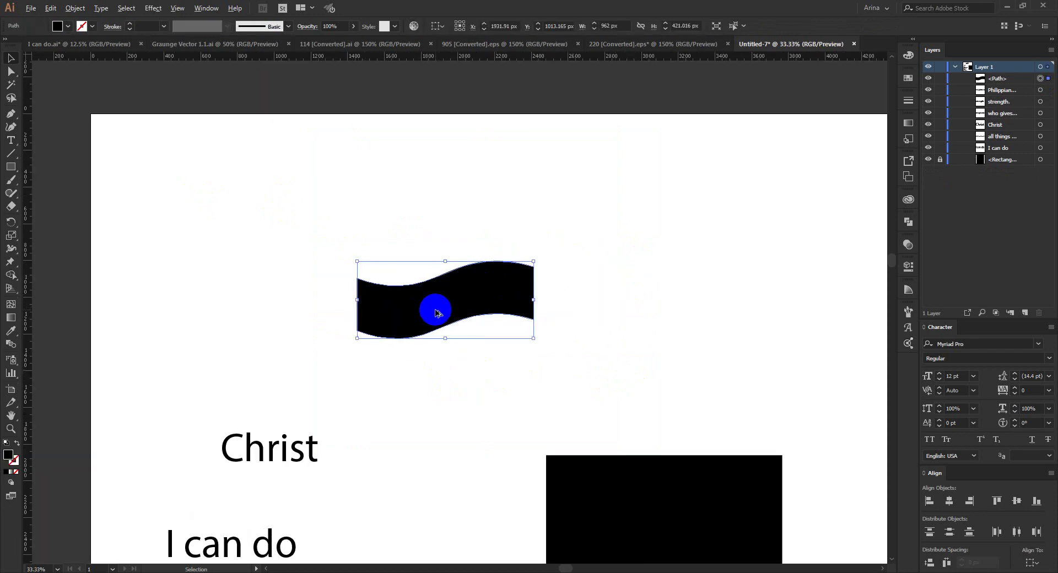
key(ctrl+plus)
click(446, 389)
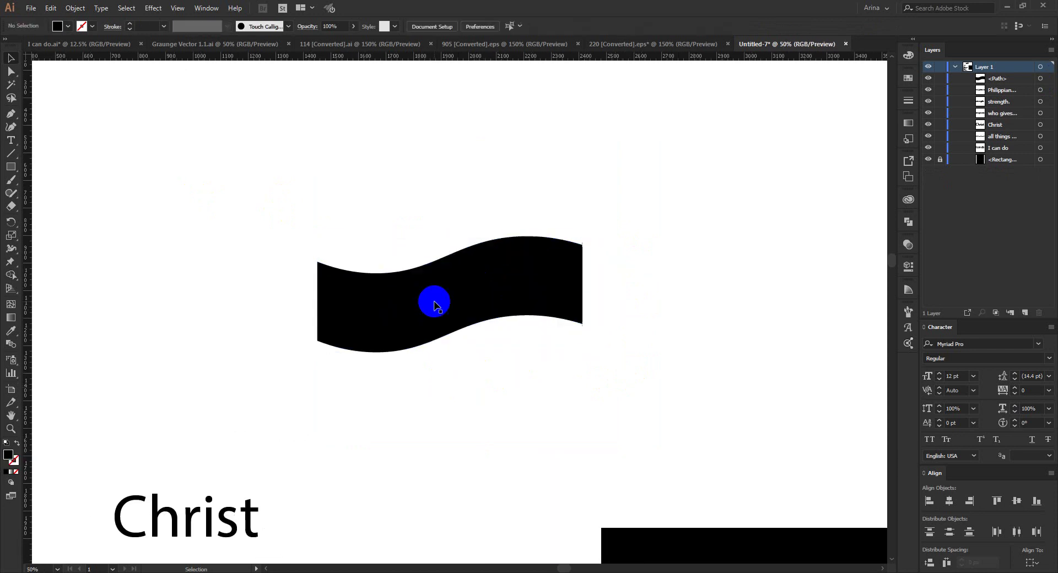
click(434, 305)
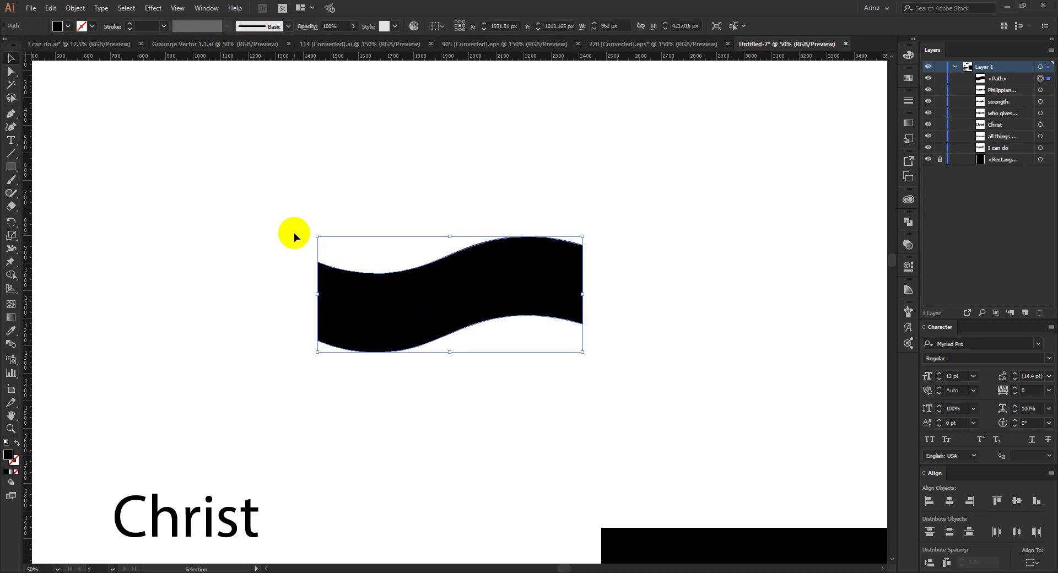
click(75, 8)
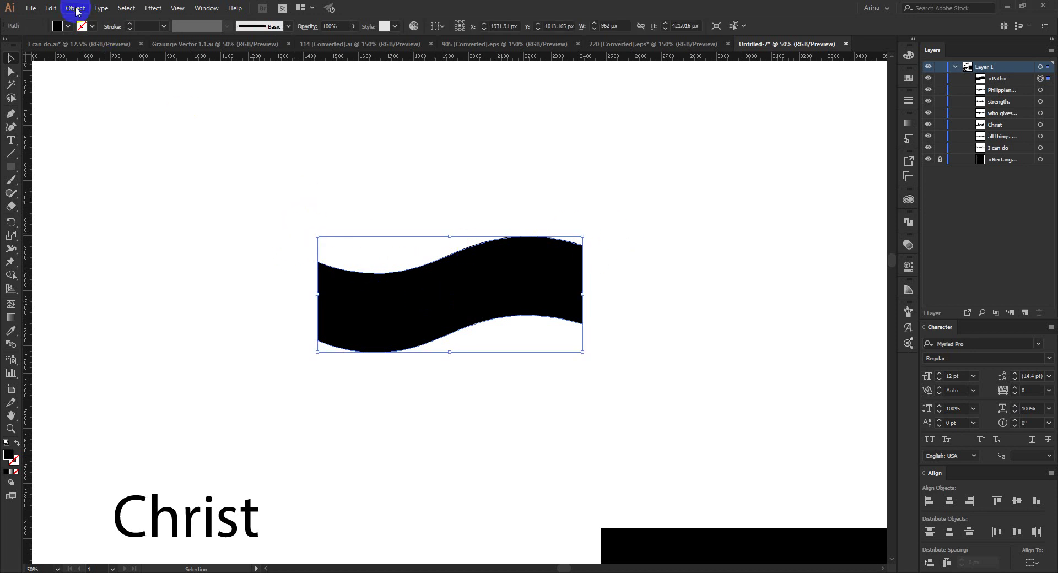
mouse_move(98, 268)
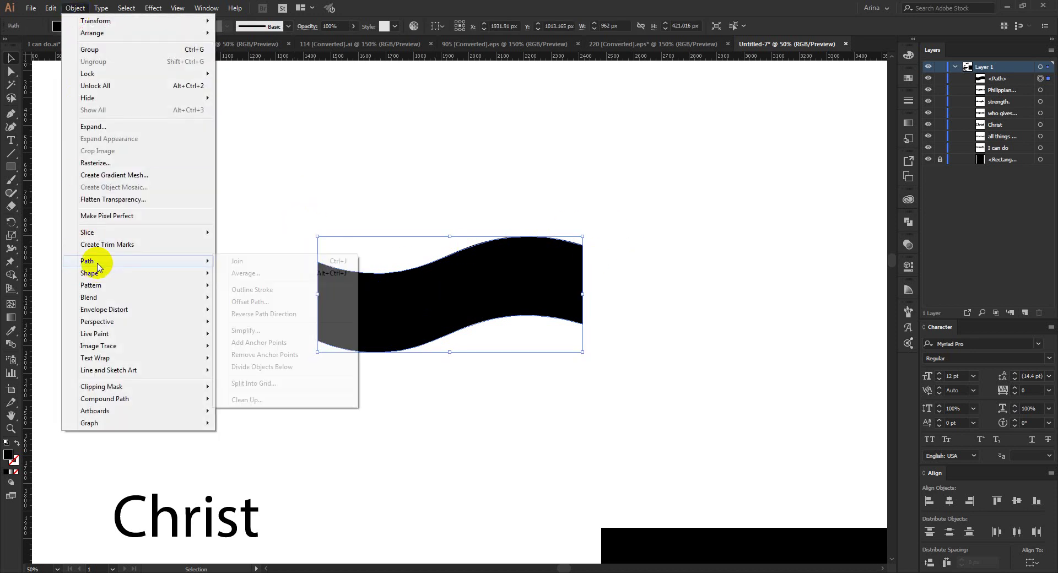
click(249, 302)
click(78, 157)
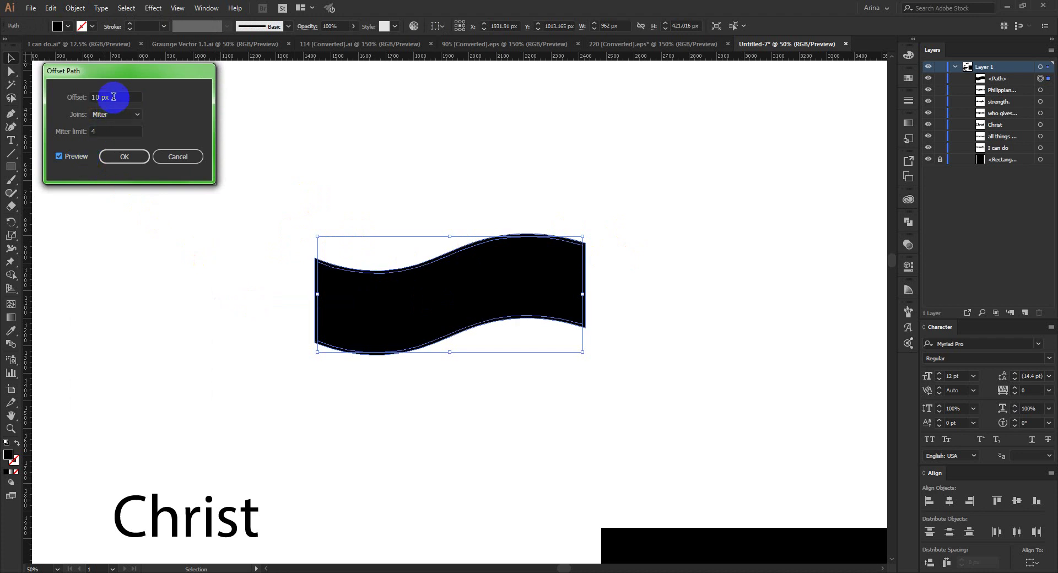
key(shift+Up)
key(shift+Up)
key(shift+Up)
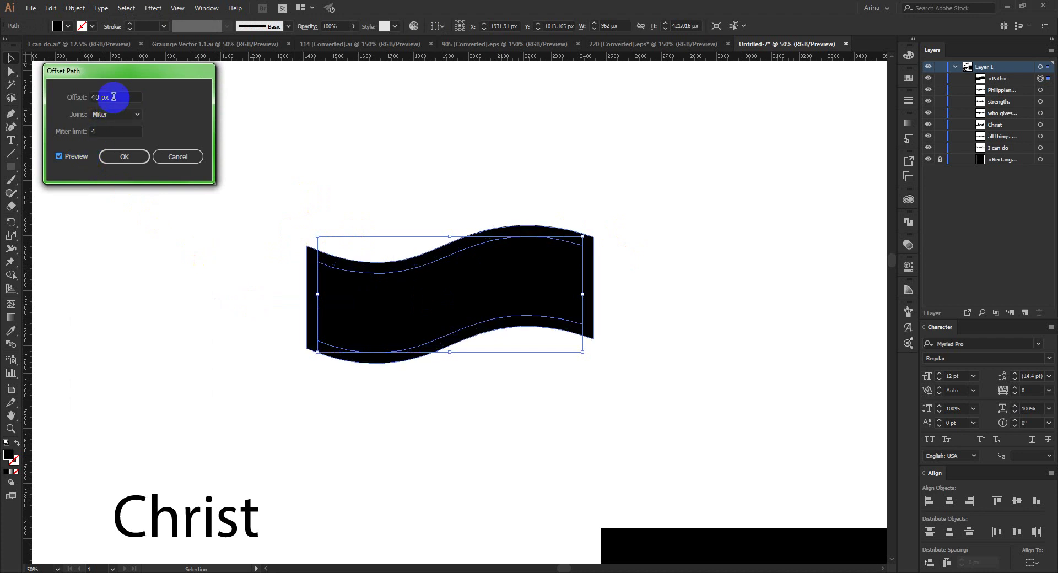
click(116, 157)
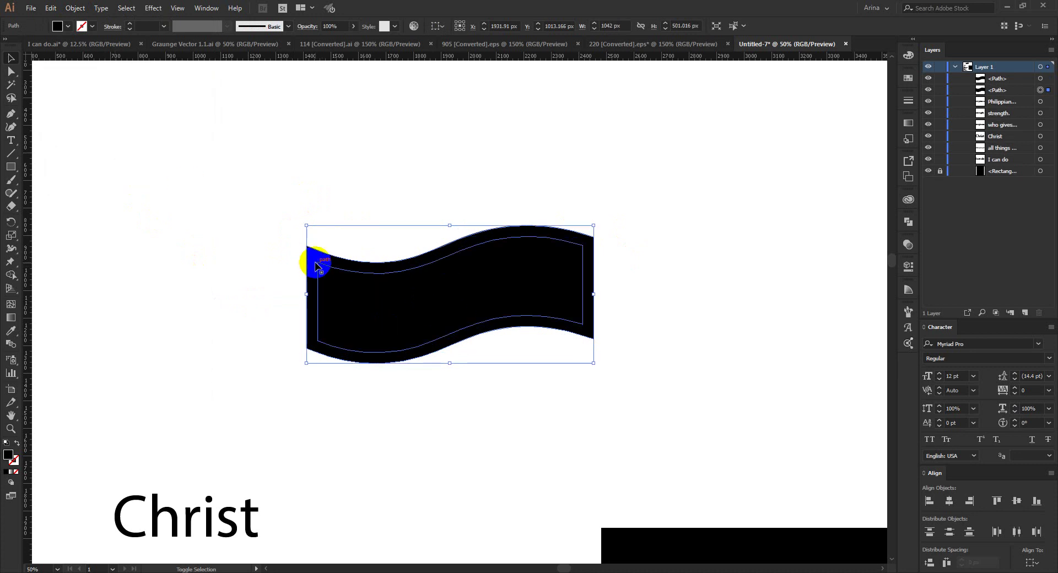
Delete the larger offset shape around the wavy band.
key(a)
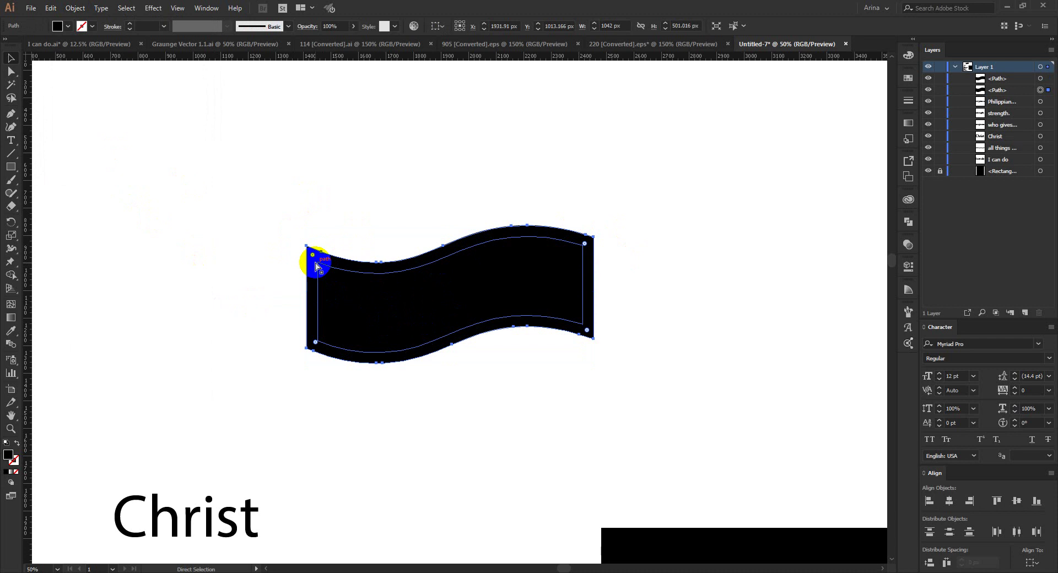
key(Delete)
key(v)
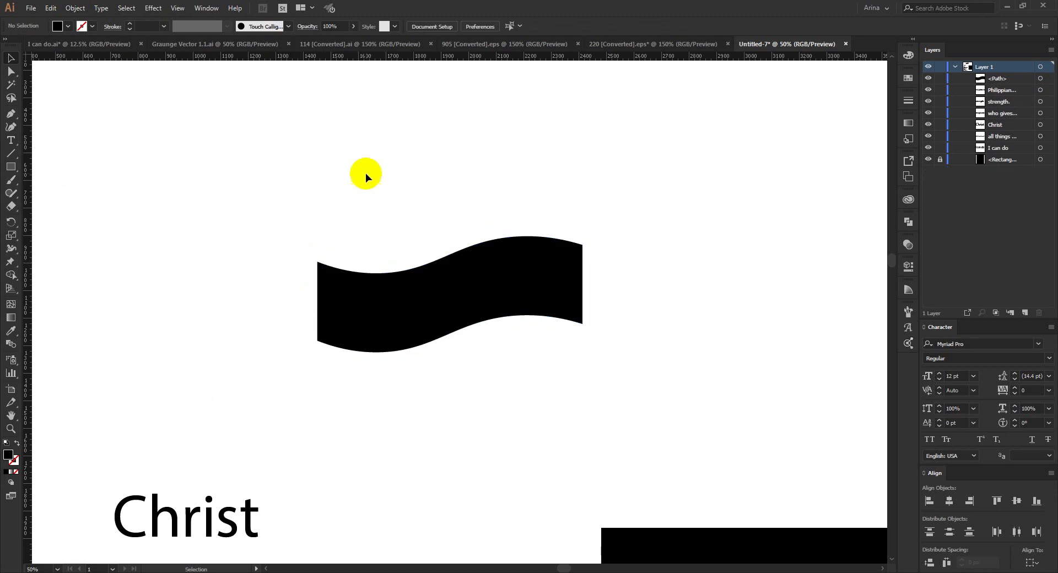
drag(366, 174, 547, 439)
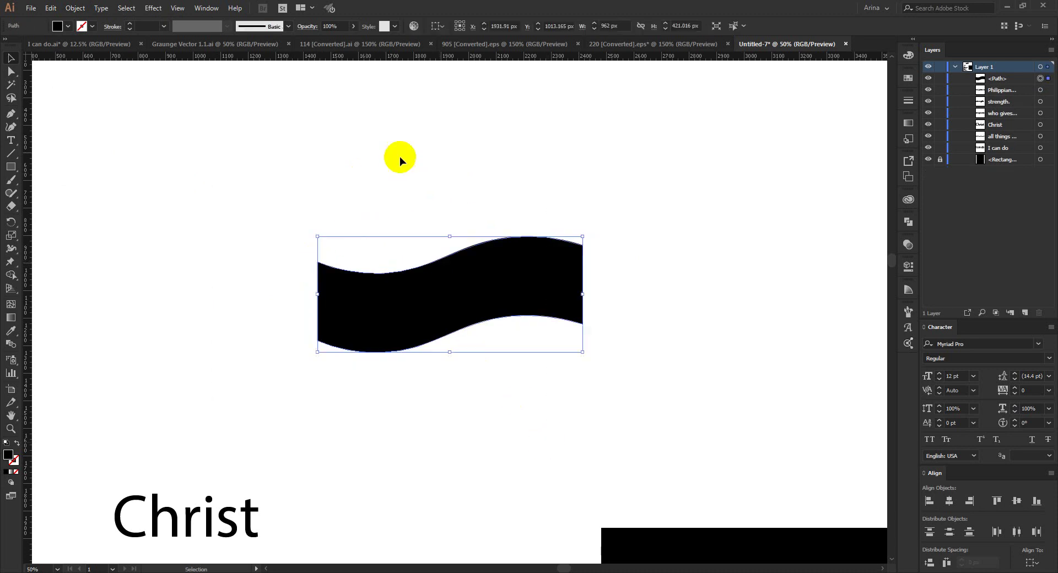
click(429, 227)
Move the word "Christ" to just below the wavy band.
scroll(417, 232, down, 1)
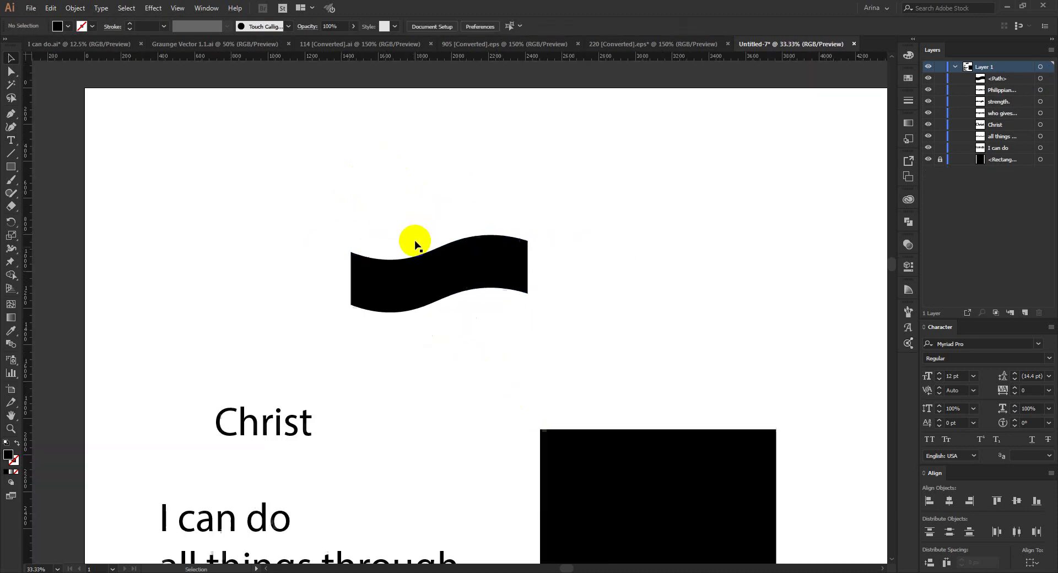
drag(297, 430, 408, 388)
drag(291, 411, 407, 434)
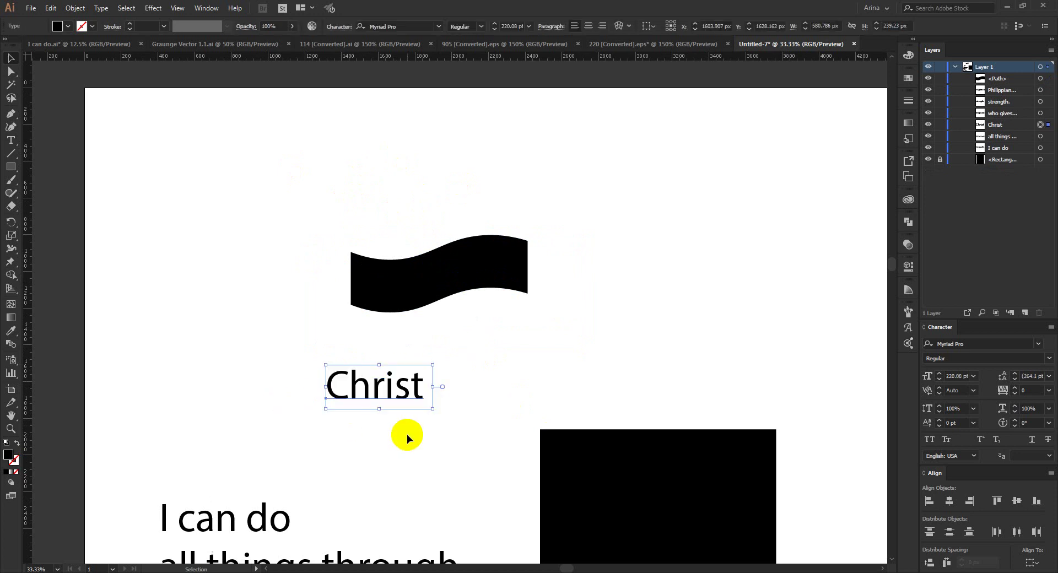
Change the font of the word "Christ" to Norwester.
click(419, 26)
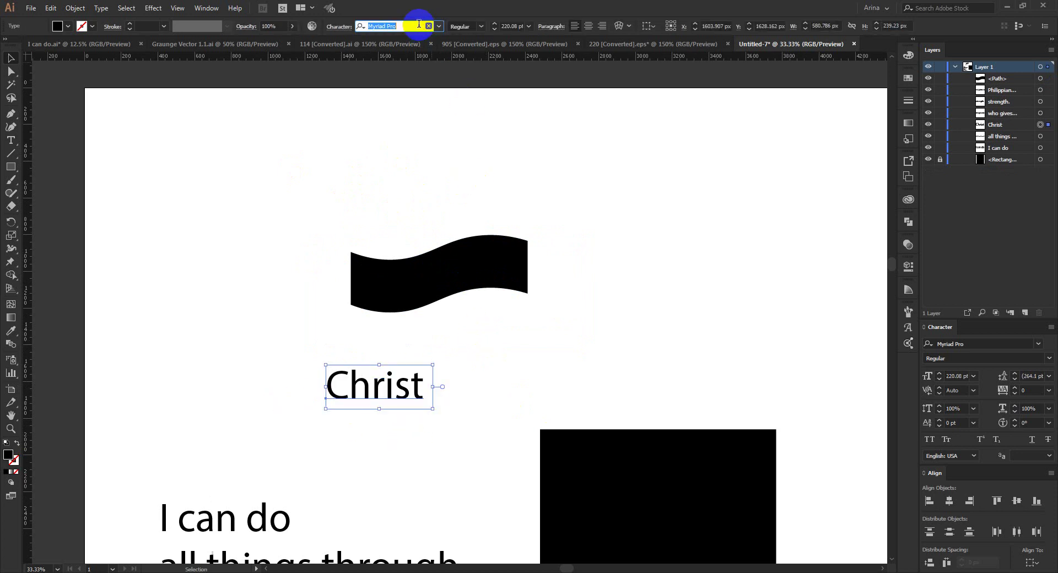
text(nor)
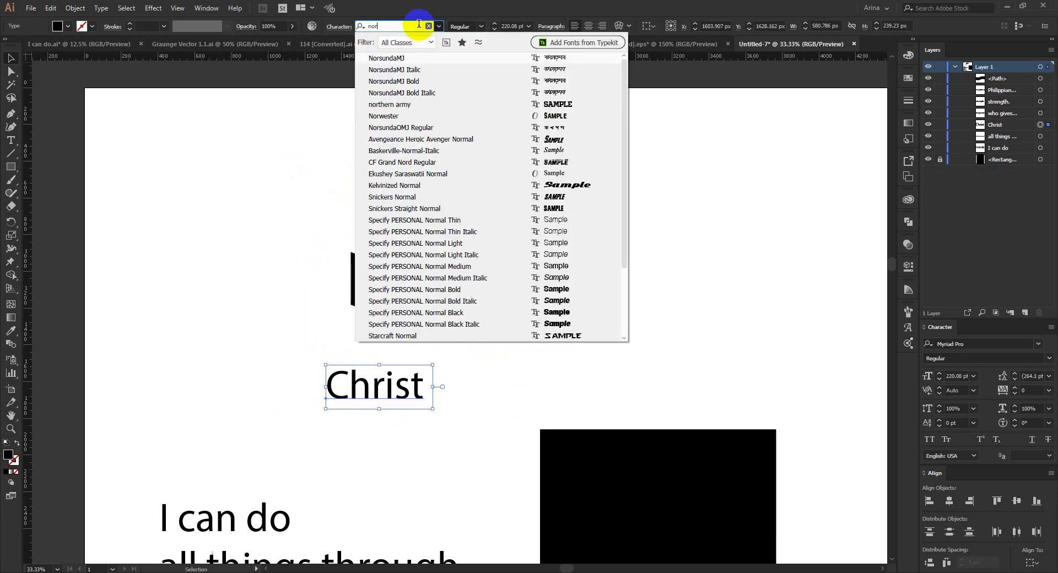
click(375, 116)
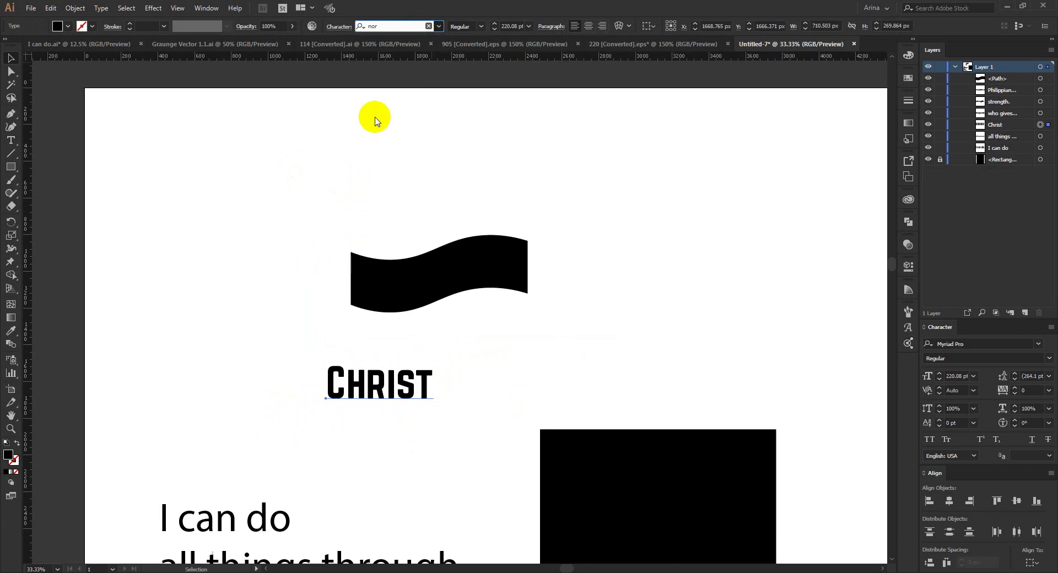
Set the word "Christ" in all caps, enlarge it to about 397 pt and move it close beneath the wavy band.
click(383, 401)
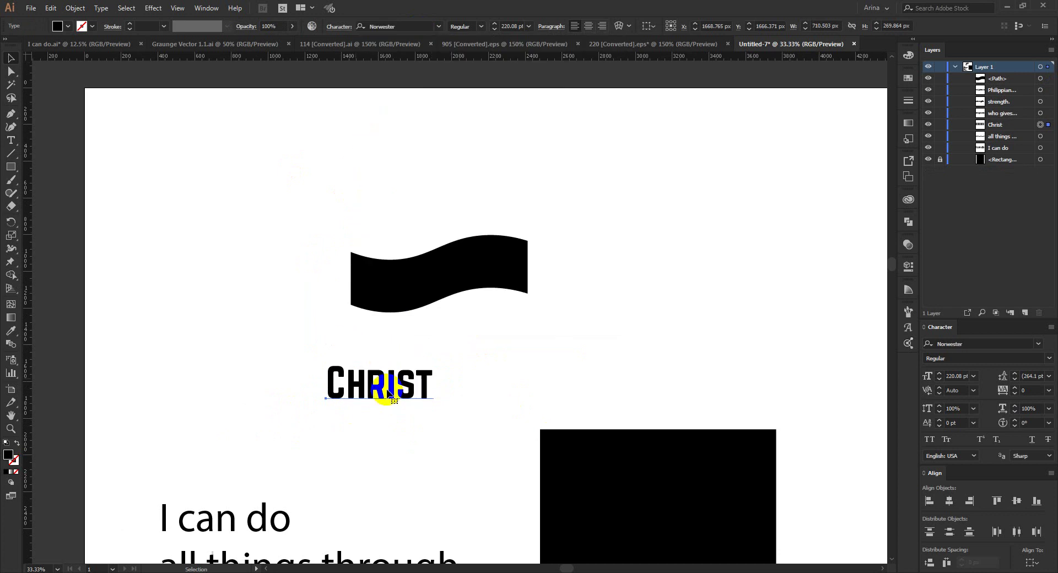
click(929, 440)
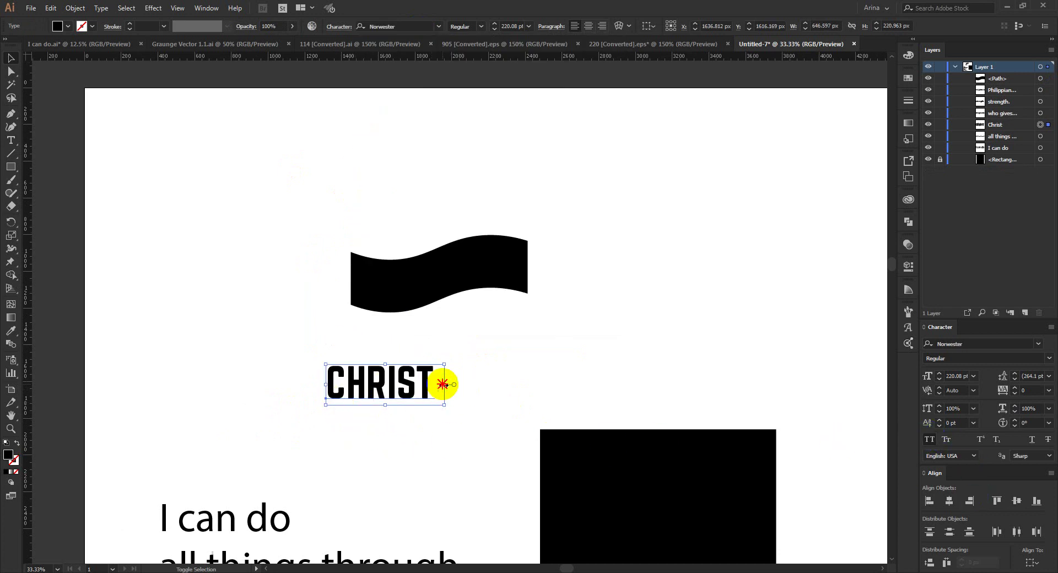
drag(442, 384, 540, 384)
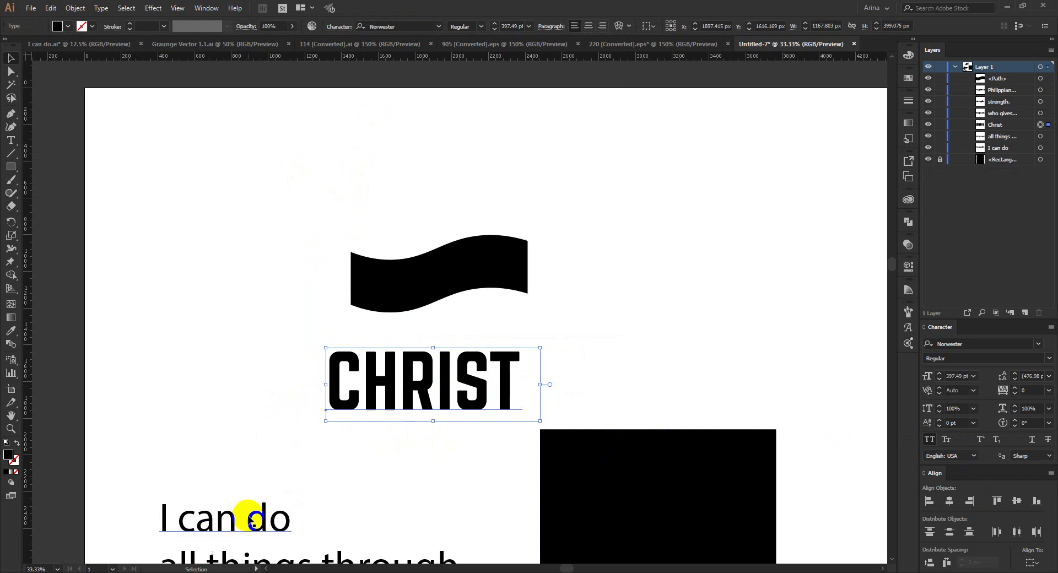
drag(459, 387, 478, 355)
right_click(451, 354)
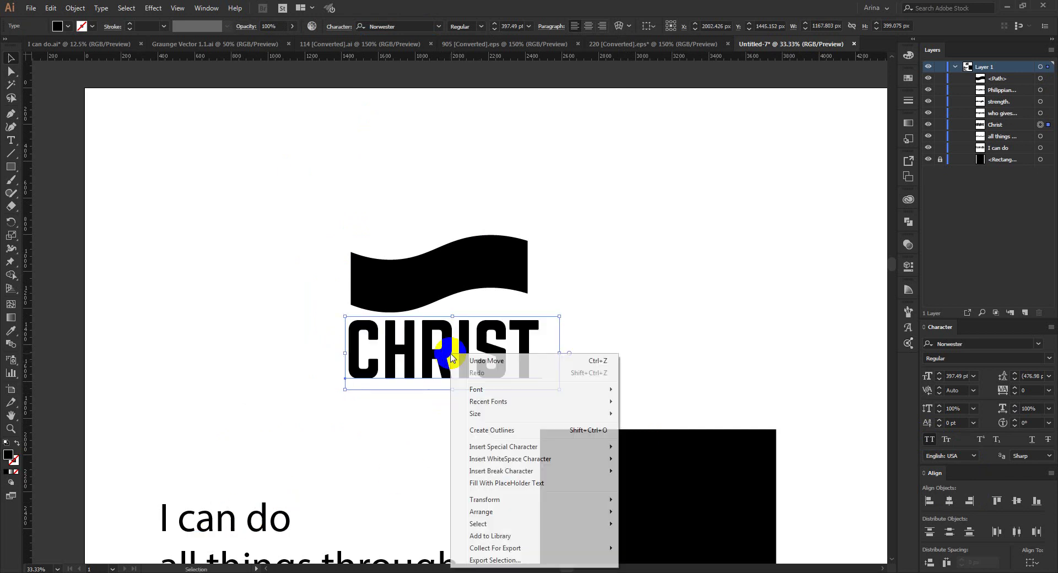
click(481, 430)
click(465, 419)
drag(472, 344, 465, 291)
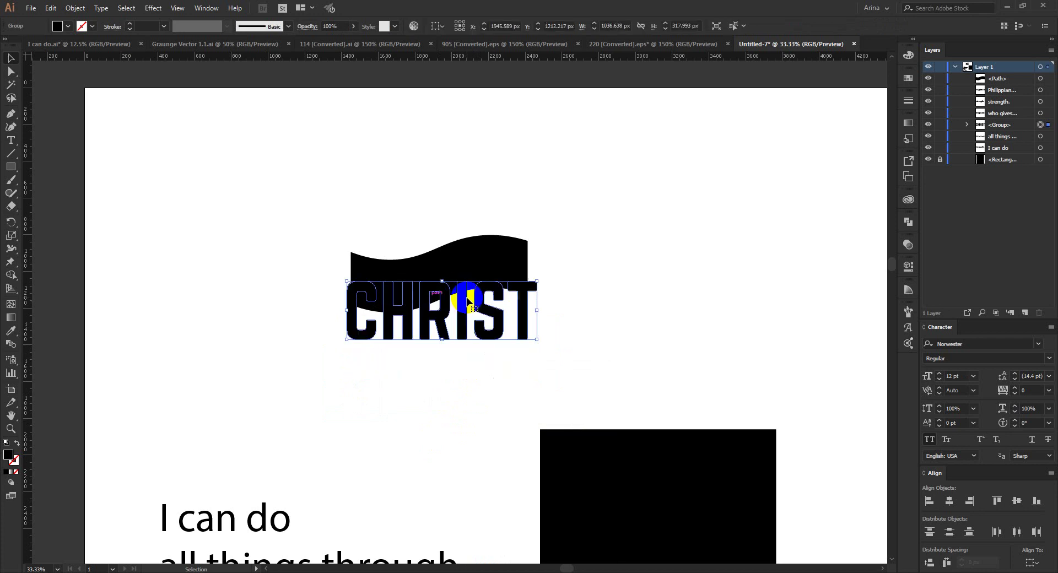
click(468, 265)
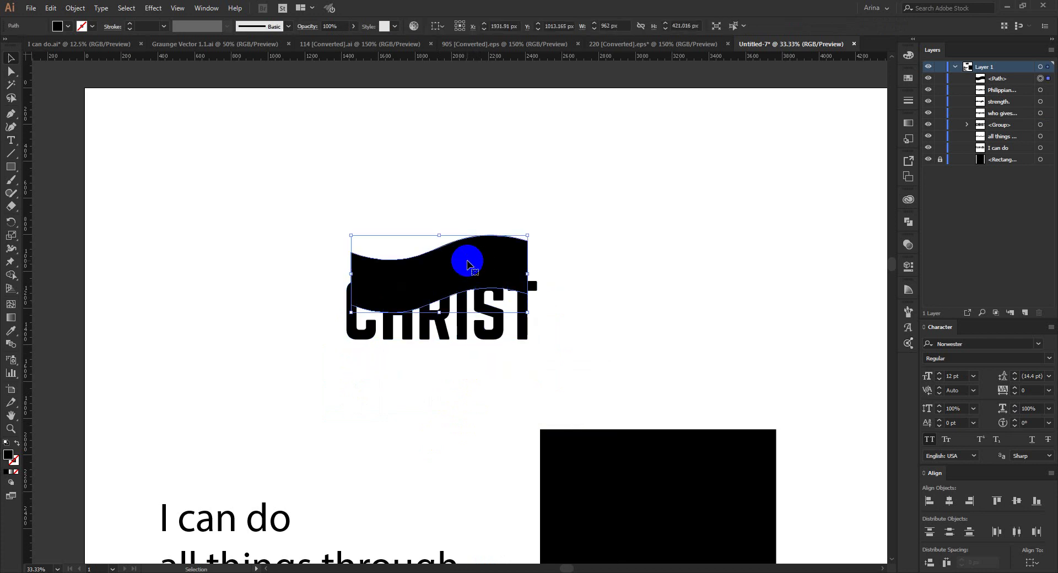
drag(308, 218, 541, 330)
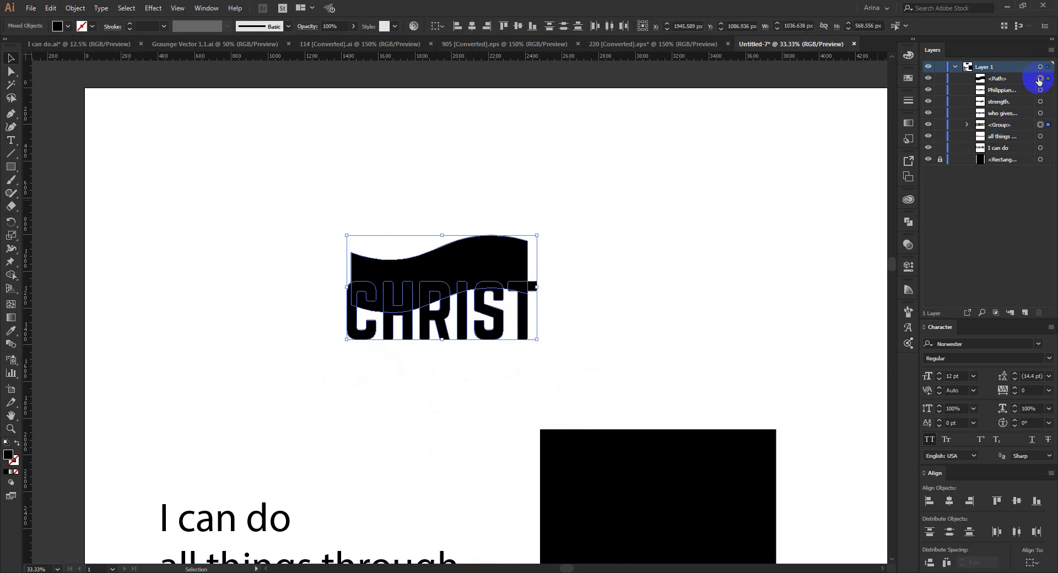
click(733, 224)
click(475, 262)
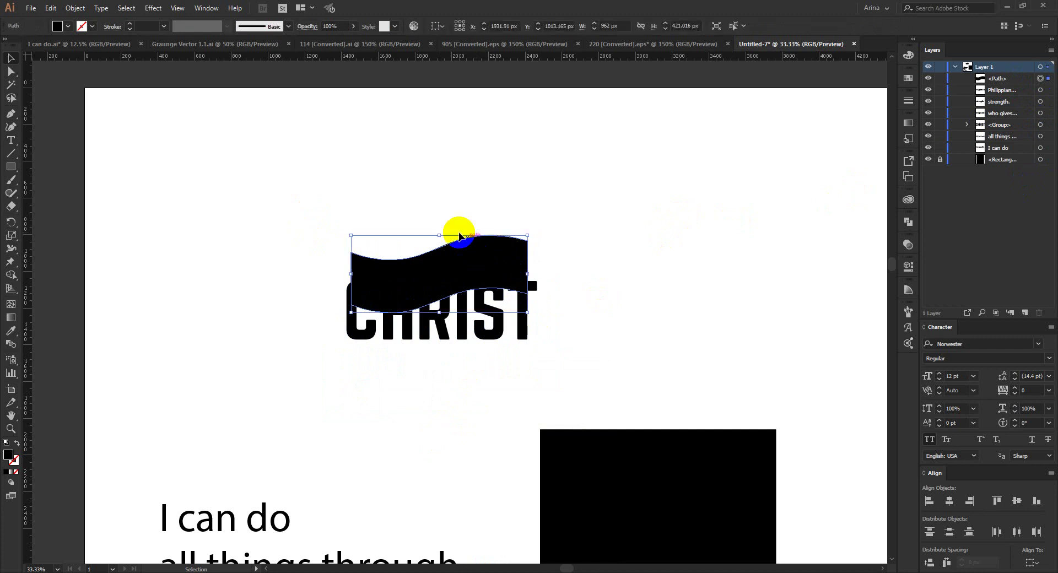
key(ctrl)
key(ctrl+z)
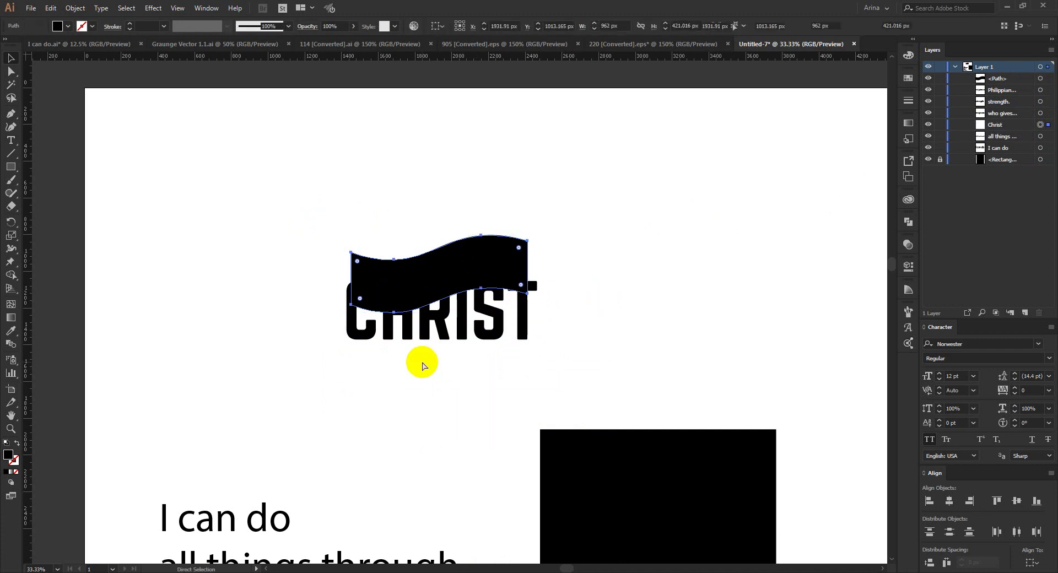
Convert the word "CHRIST" to outlines and move it up so it overlaps the lower part of the wavy band.
right_click(490, 345)
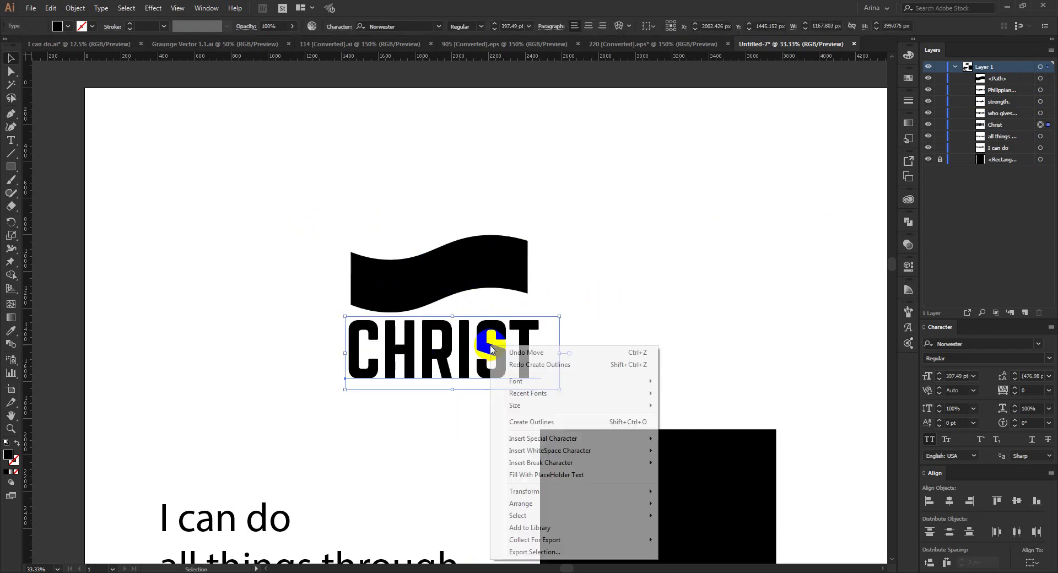
click(520, 421)
click(494, 266)
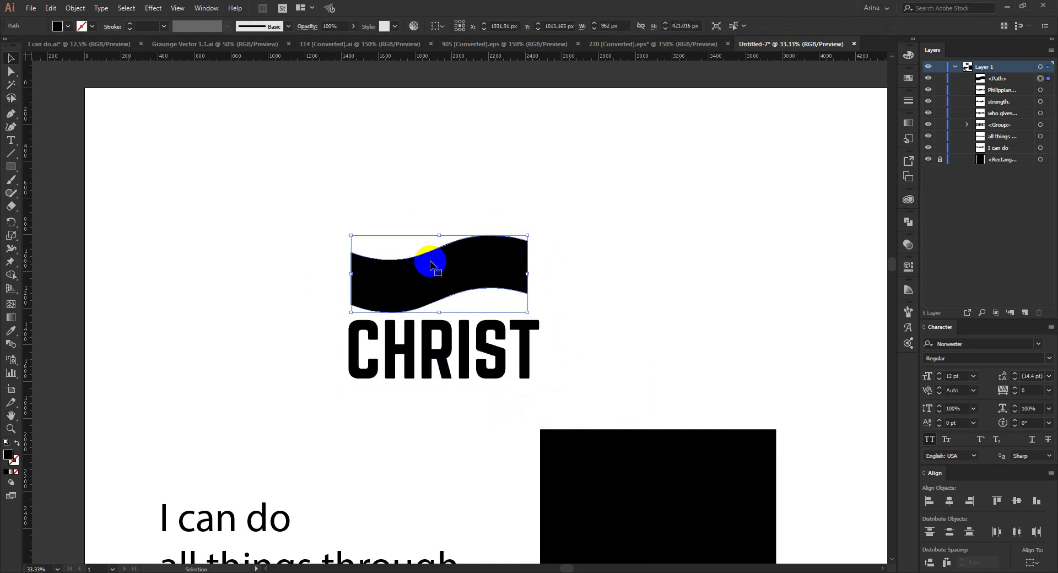
click(621, 299)
drag(464, 348, 473, 306)
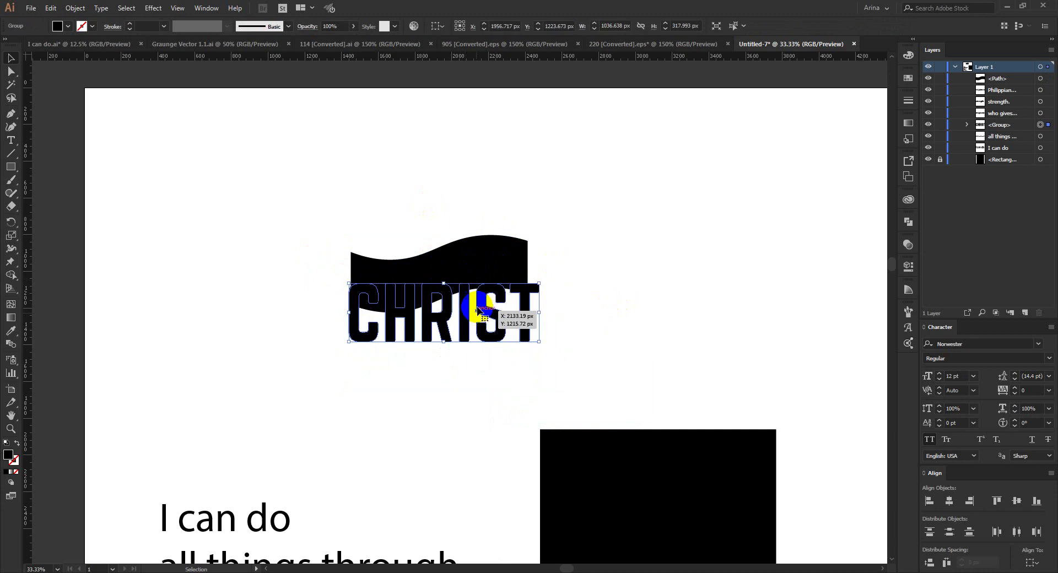
Distort the outlined "CHRIST" into the wavy band's shape with an envelope made from the top object.
click(499, 251)
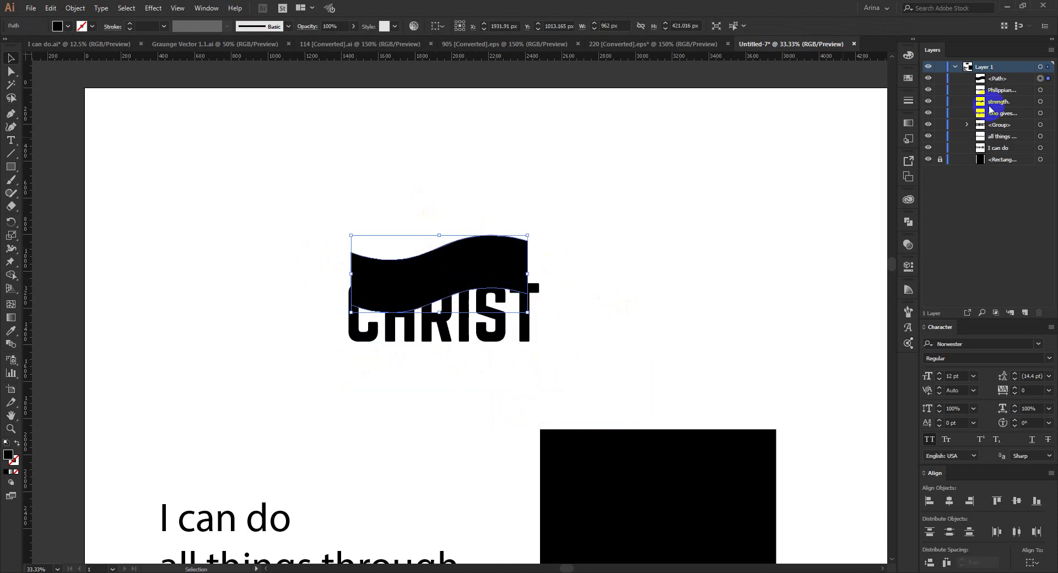
drag(1041, 78, 1042, 122)
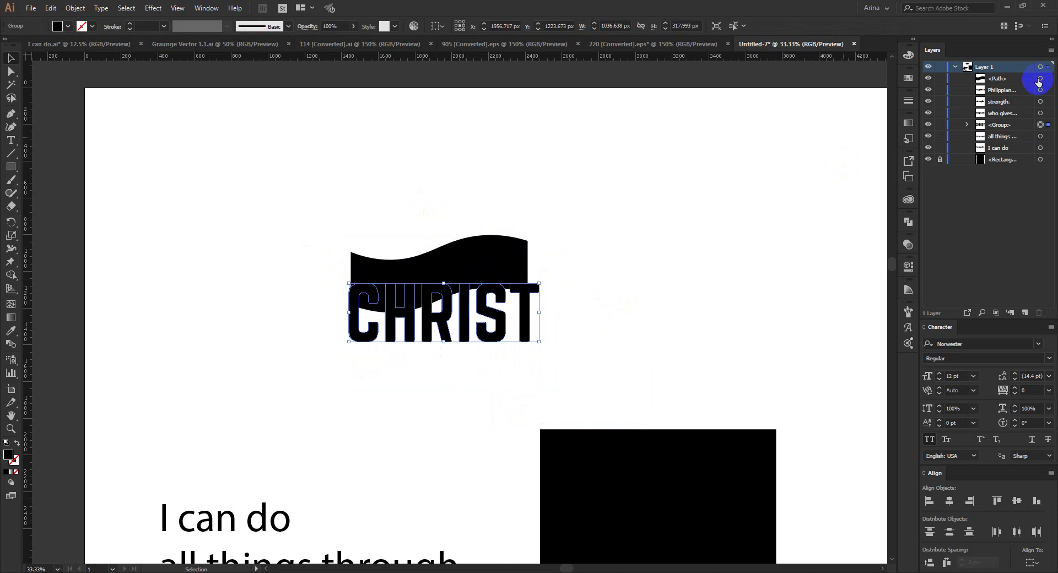
key(ctrl+z)
shift+click(485, 336)
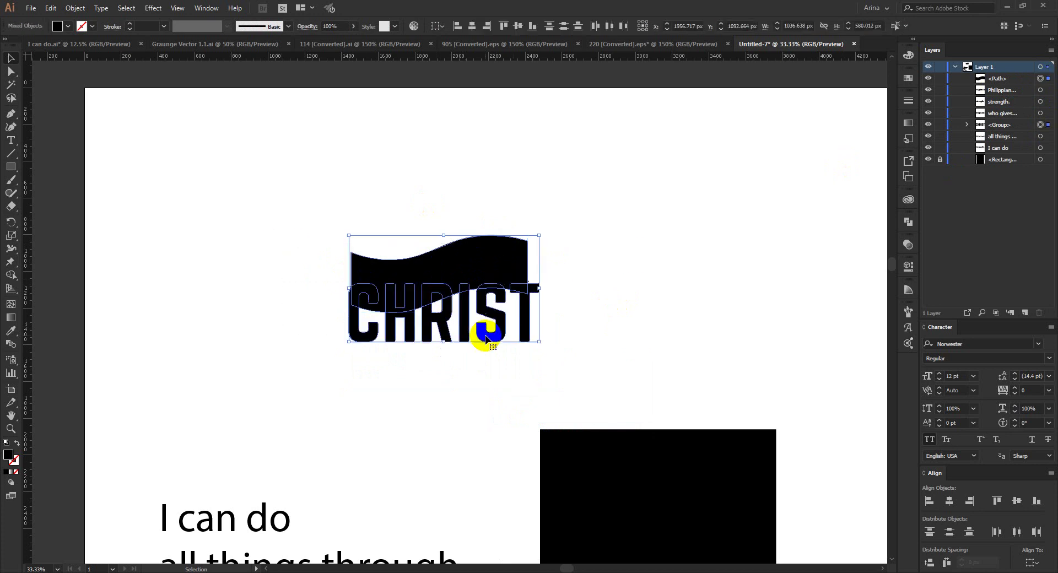
click(76, 8)
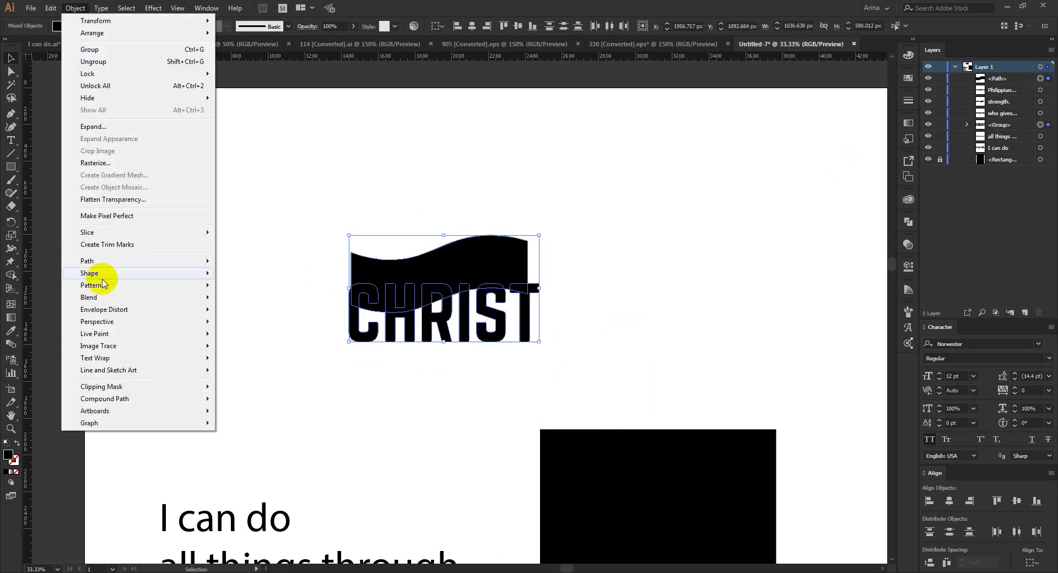
mouse_move(110, 309)
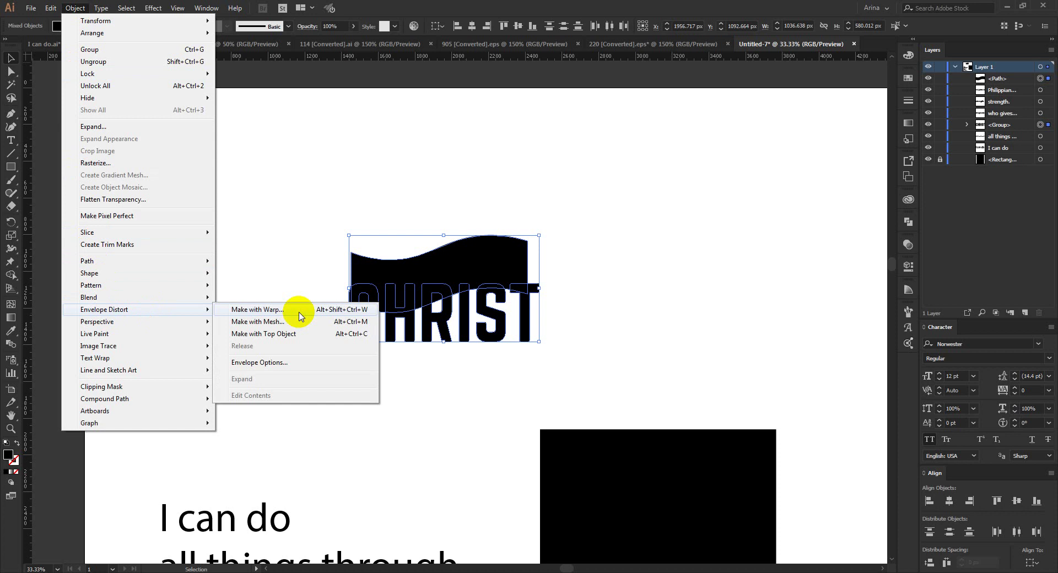
click(247, 336)
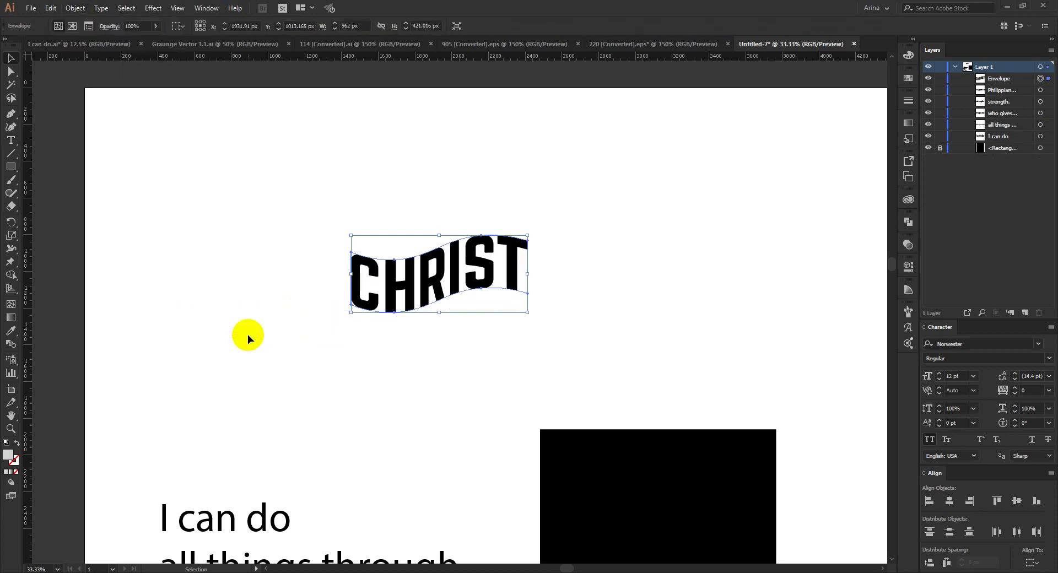
click(423, 363)
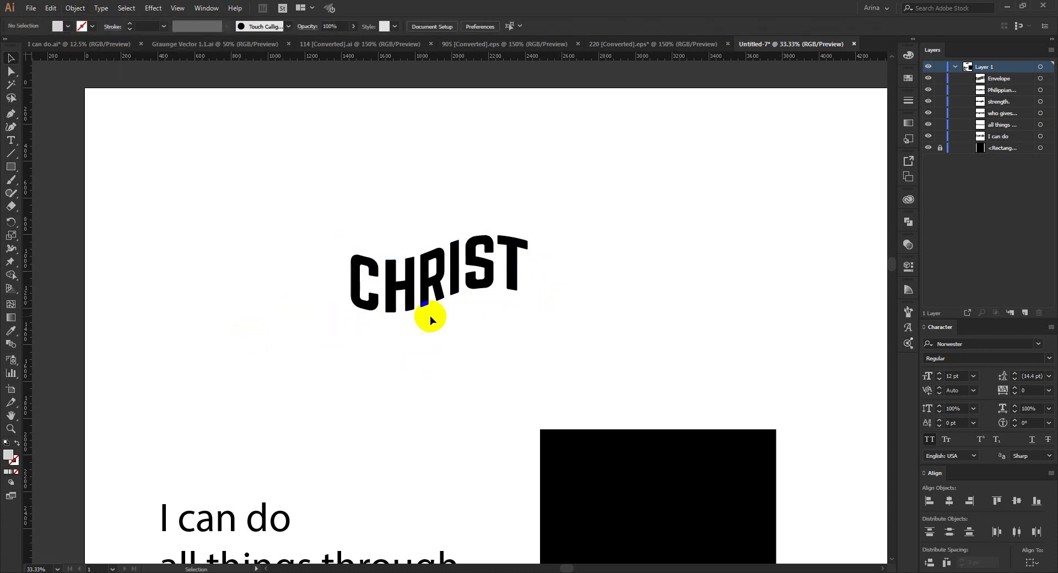
drag(289, 209, 636, 352)
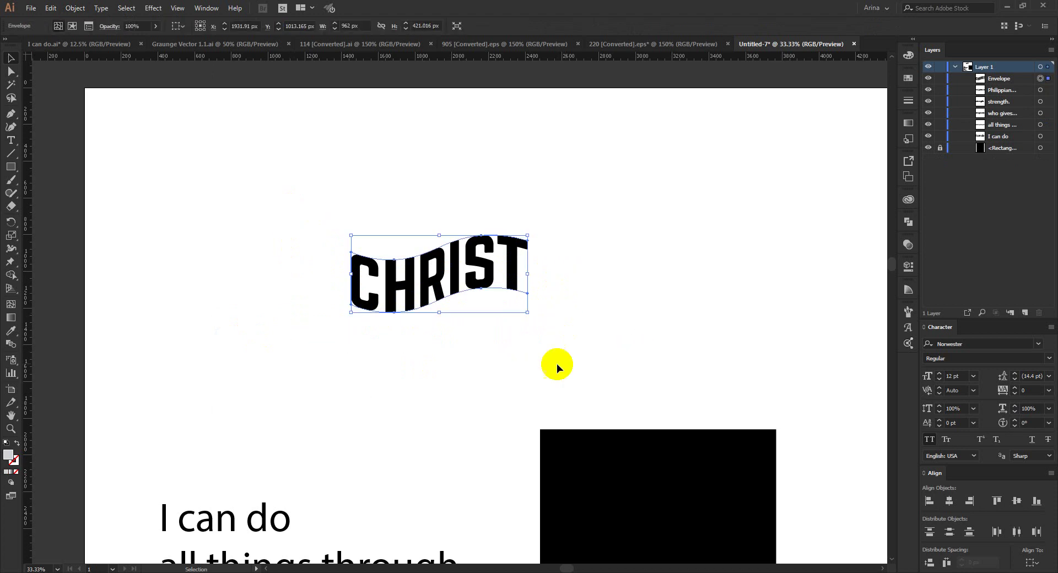
mouse_move(314, 193)
mouse_down()
mouse_move(573, 336)
mouse_move(314, 193)
mouse_up()
click(457, 368)
click(321, 246)
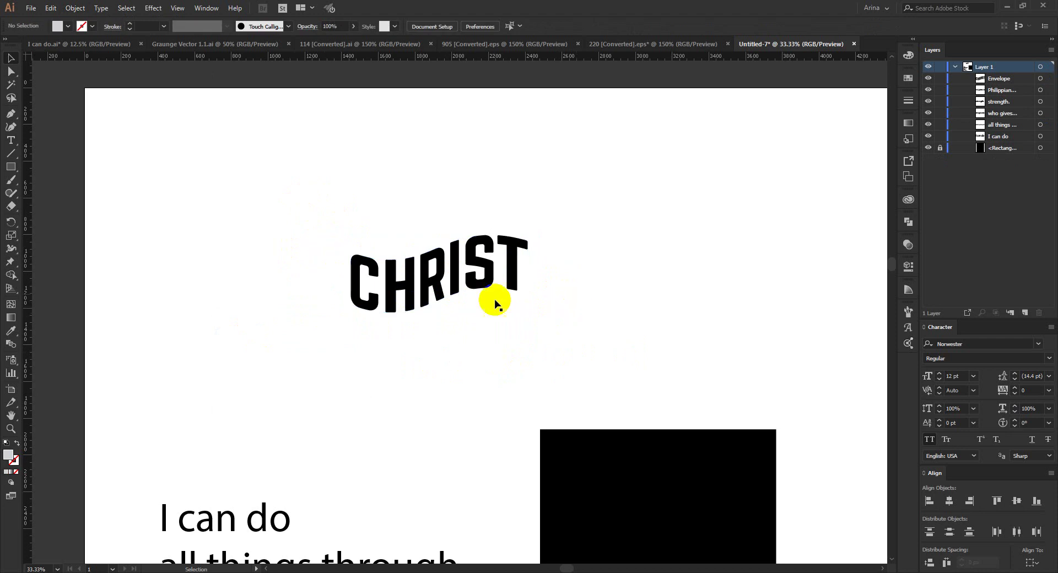
drag(307, 216, 611, 358)
click(352, 498)
Paste the larger offset wavy band in place, in front of the warped "CHRIST".
key(a)
key(v)
key(ctrl+f)
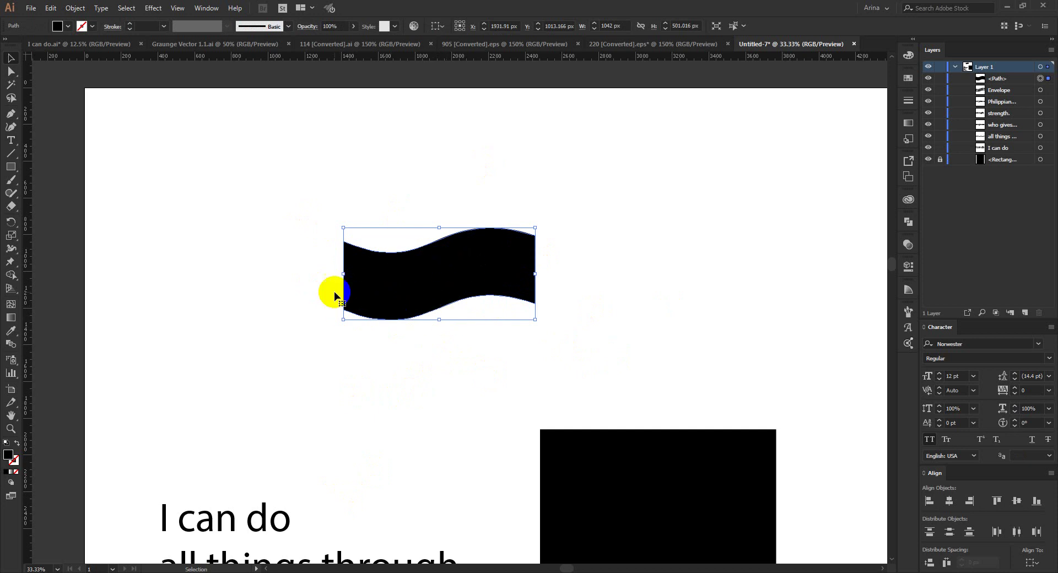
click(430, 284)
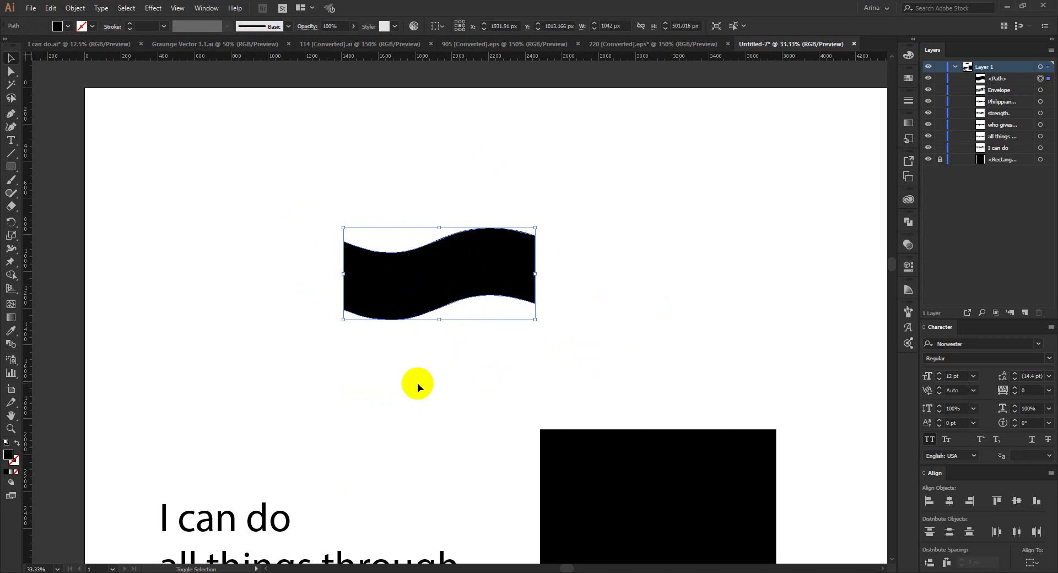
Give the larger wavy band no fill and a black stroke with a weight of 30 pt.
key(ctrl+alt+c)
click(500, 271)
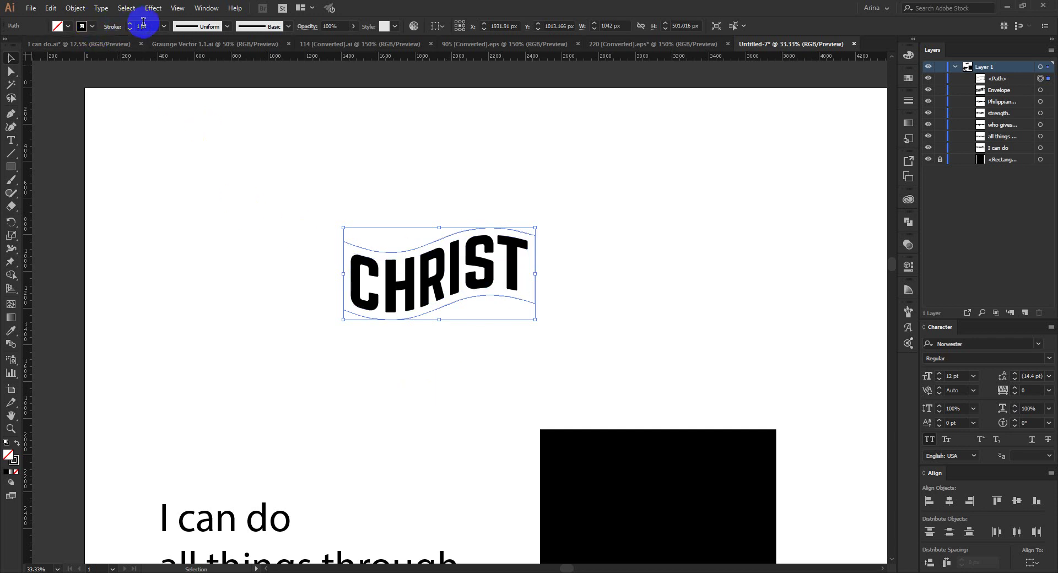
text(10)
key(Return)
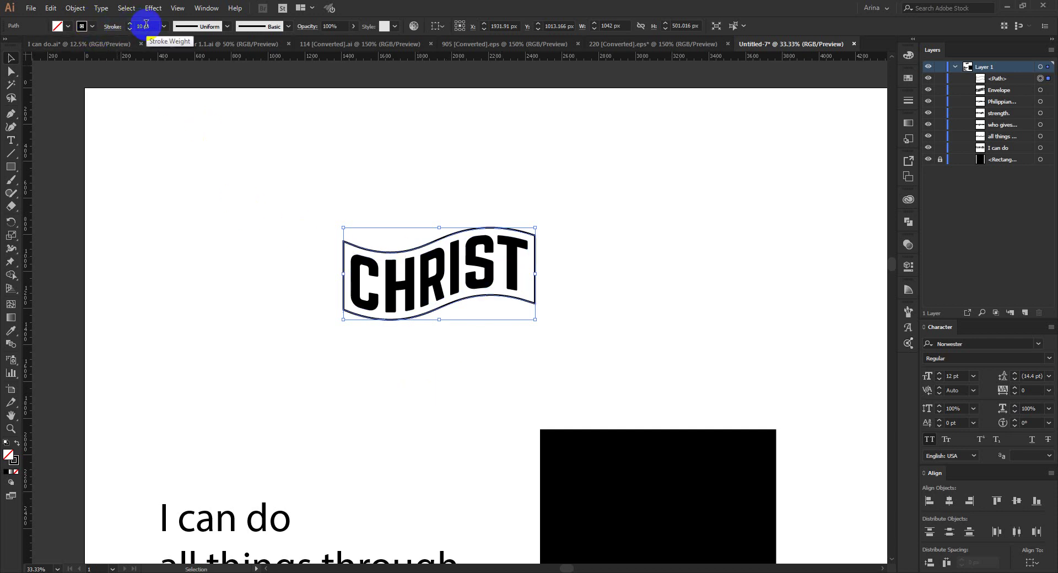
text(20)
key(Return)
text(30)
key(Return)
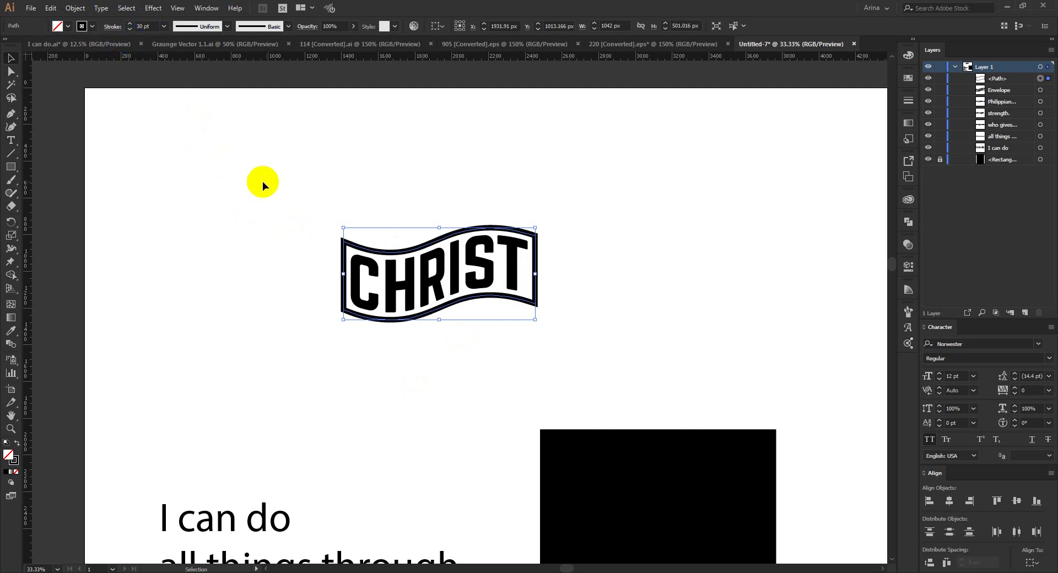
Add an anchor point midway along each of the two vertical end edges of the wavy outline.
click(279, 282)
scroll(457, 278, up, 1)
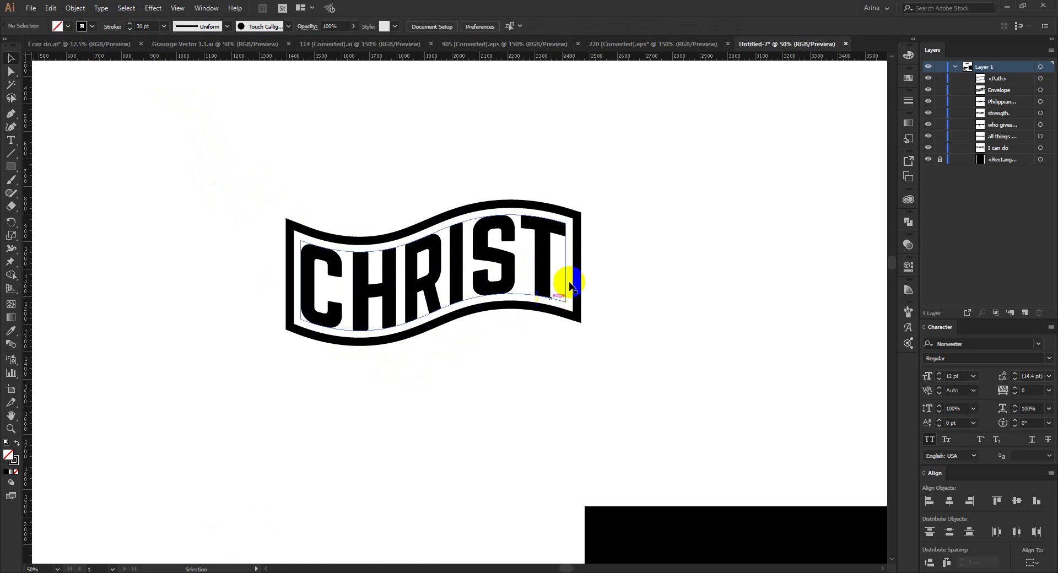
click(283, 274)
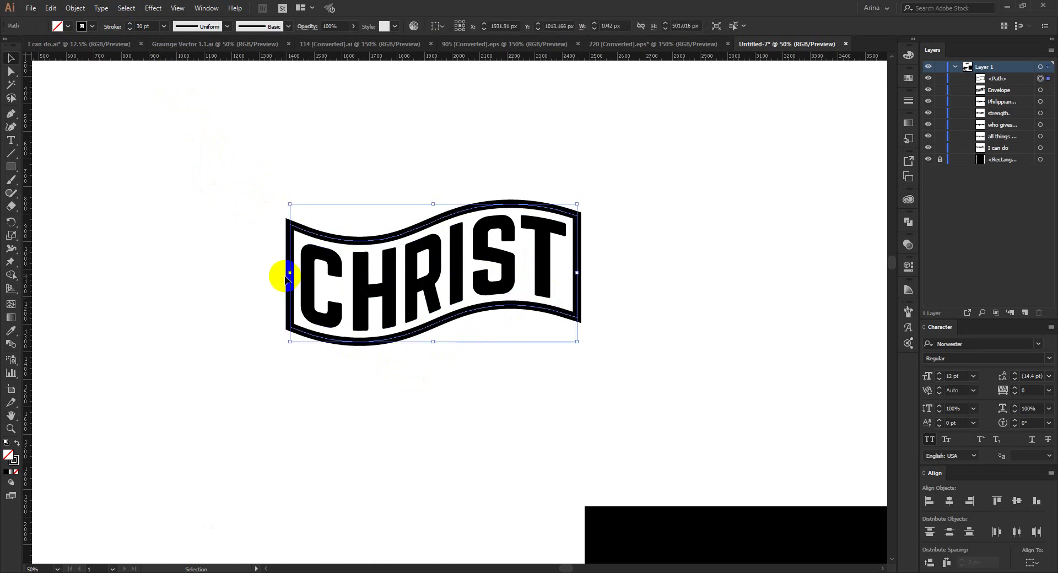
click(193, 249)
drag(10, 119, 37, 128)
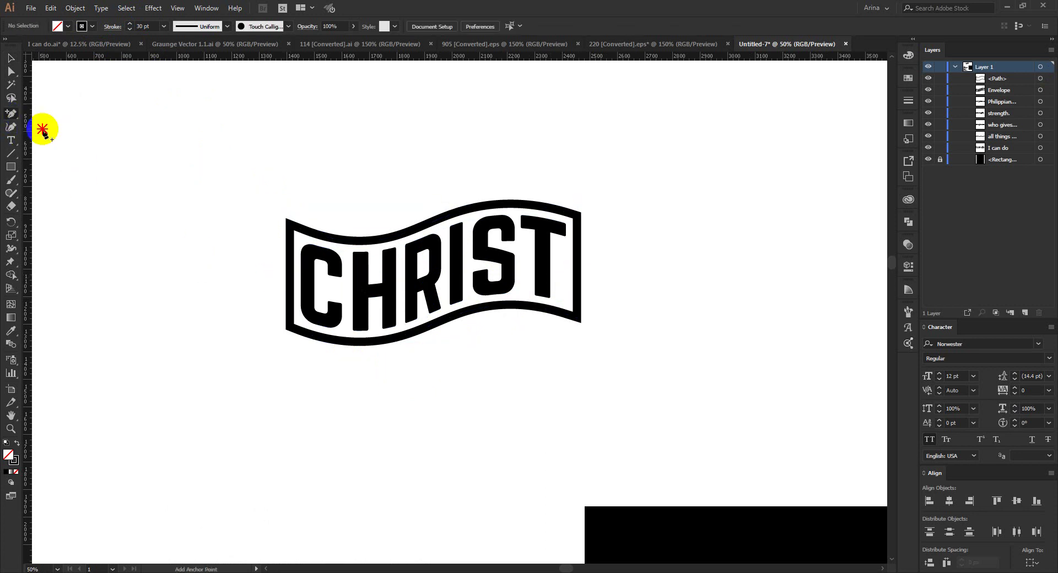
click(290, 276)
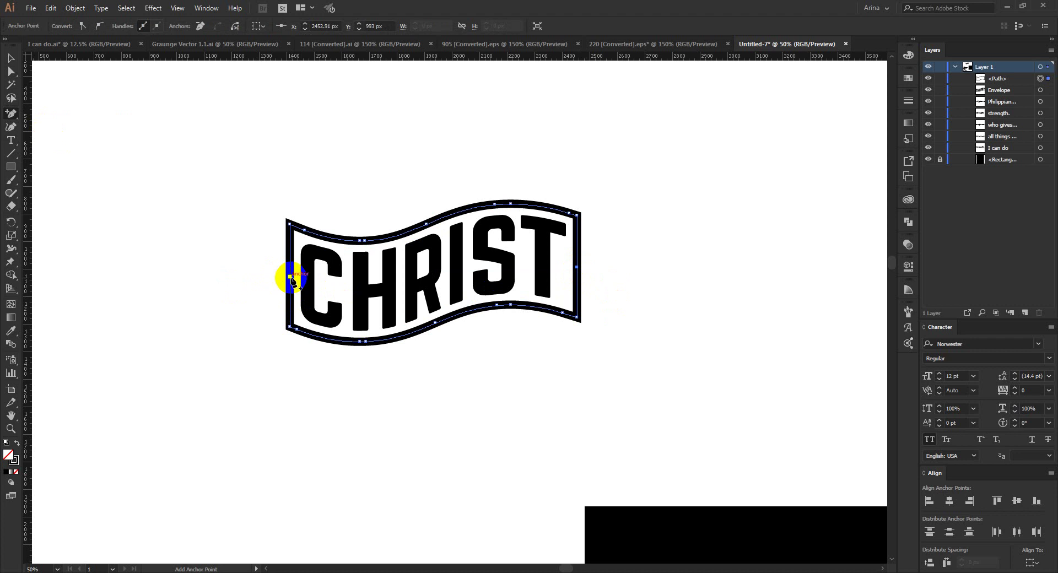
key(a)
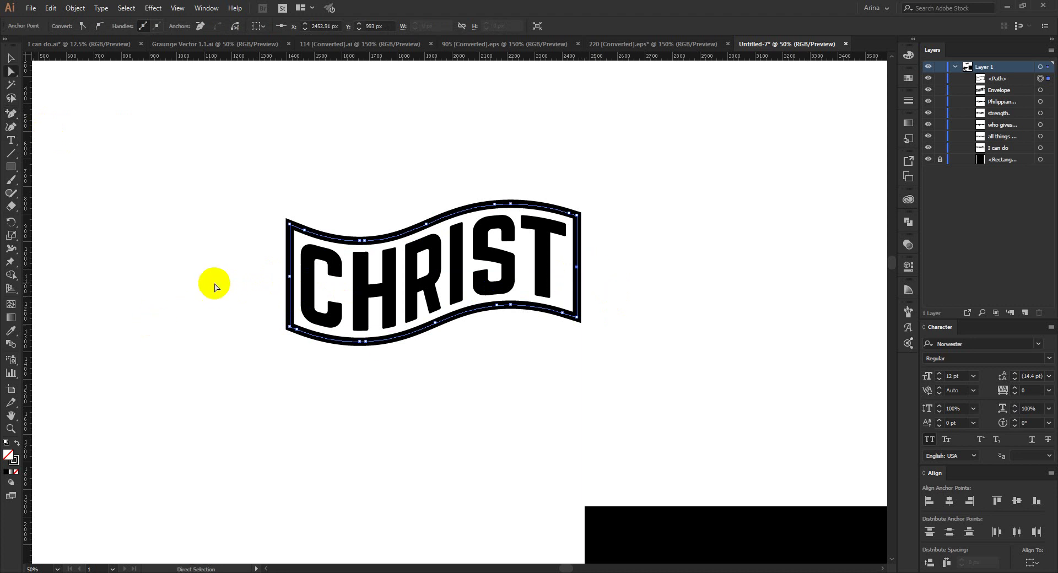
Delete both vertical end edges of the wavy outline around "CHRIST" and dismiss the desktop notification.
click(281, 286)
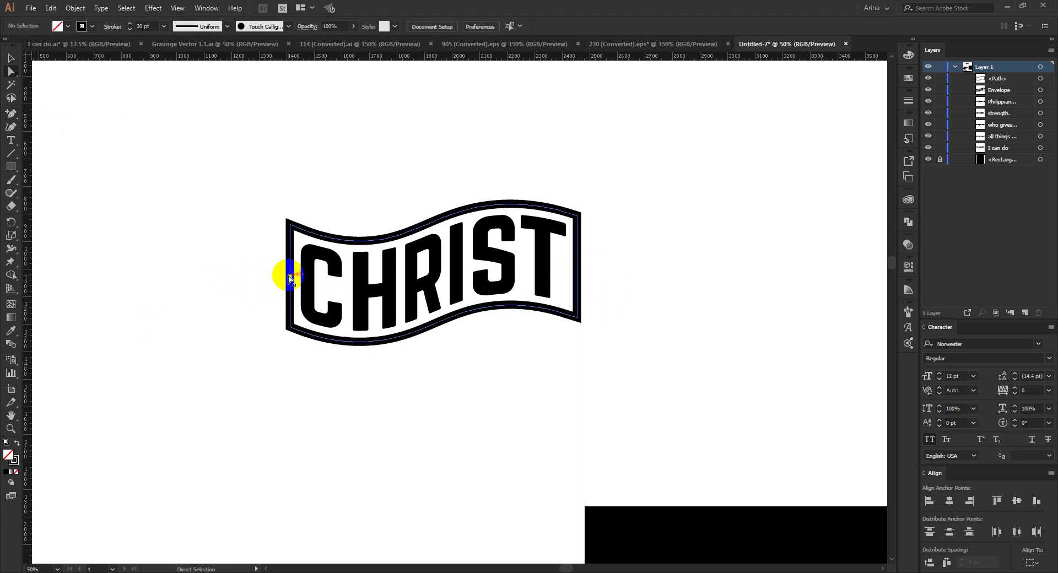
click(291, 280)
key(Delete)
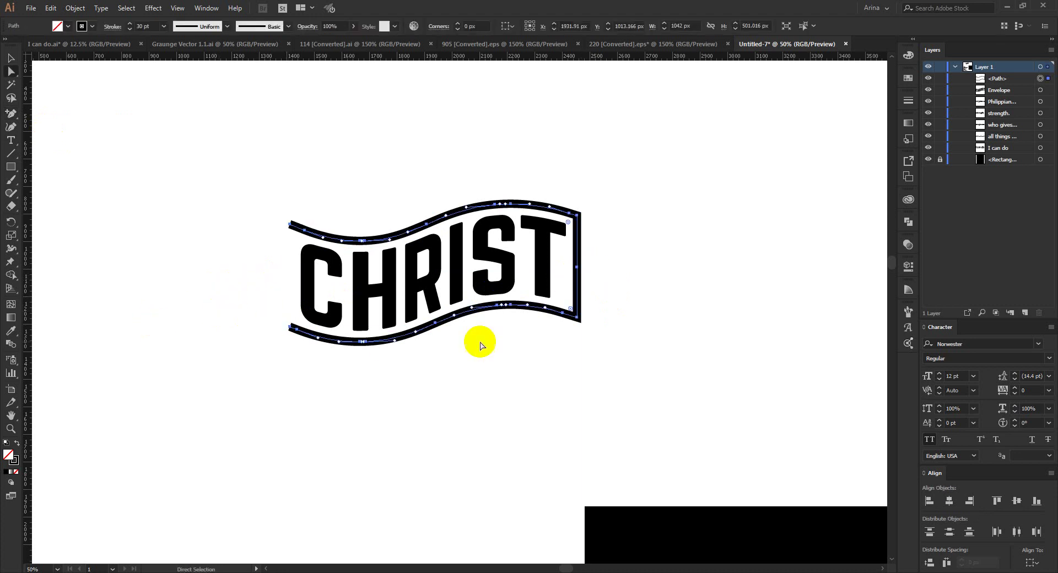
click(578, 271)
key(Delete)
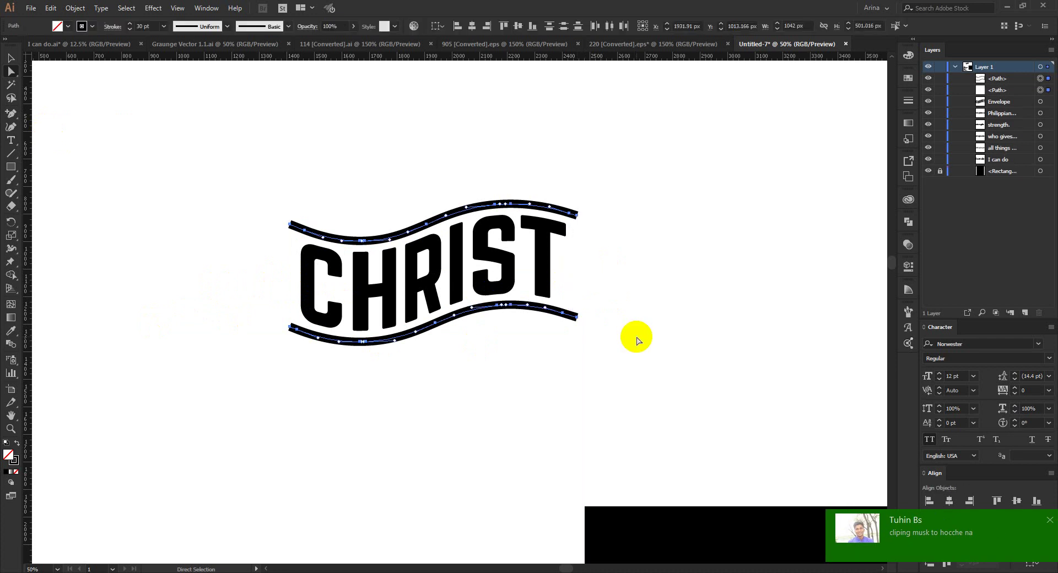
click(637, 337)
click(1050, 520)
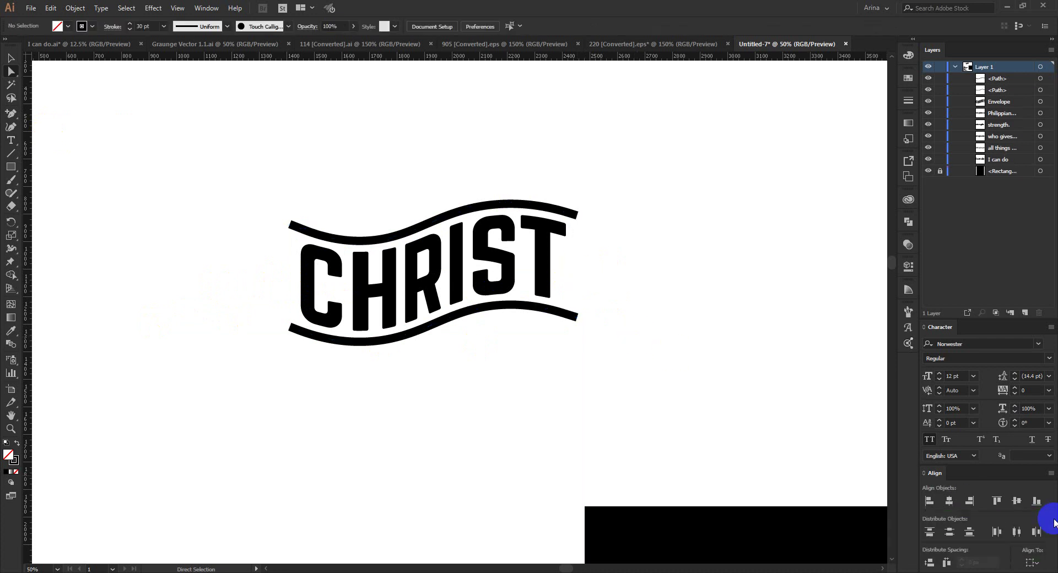
Select the upper and lower wavy lines around "CHRIST" and give their strokes round caps.
key(v)
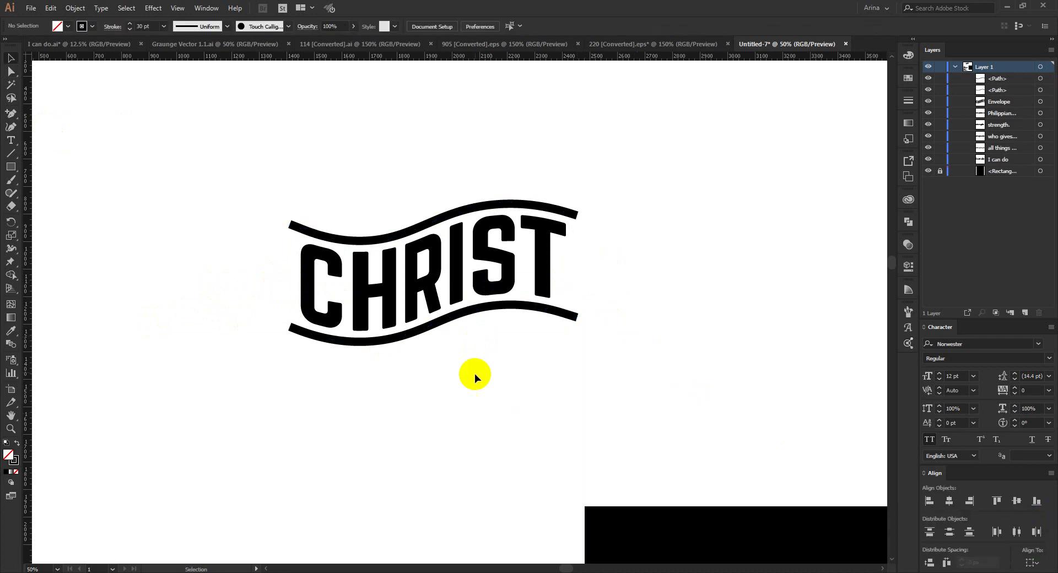
click(481, 314)
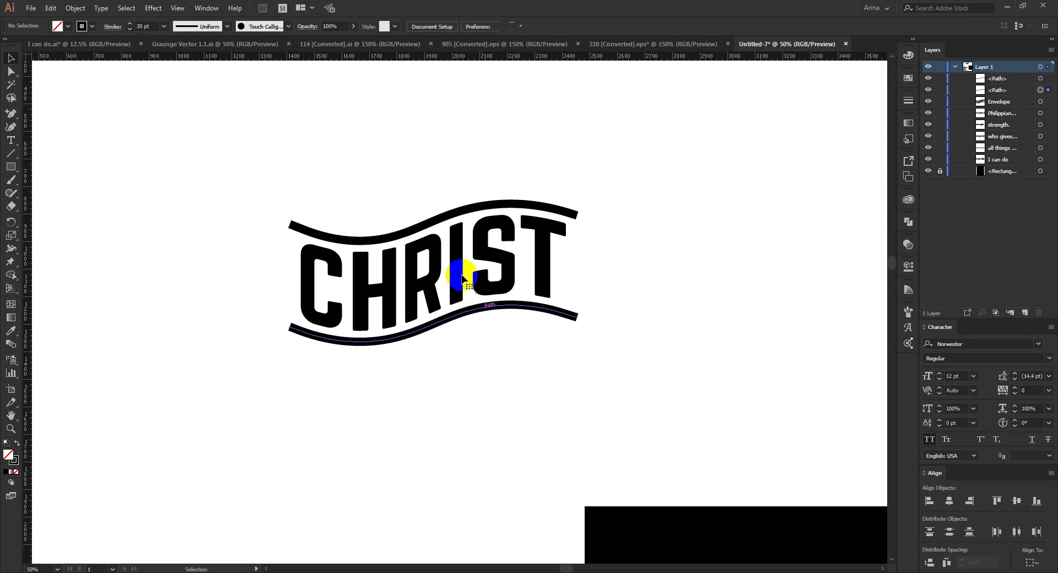
shift+click(422, 230)
click(112, 27)
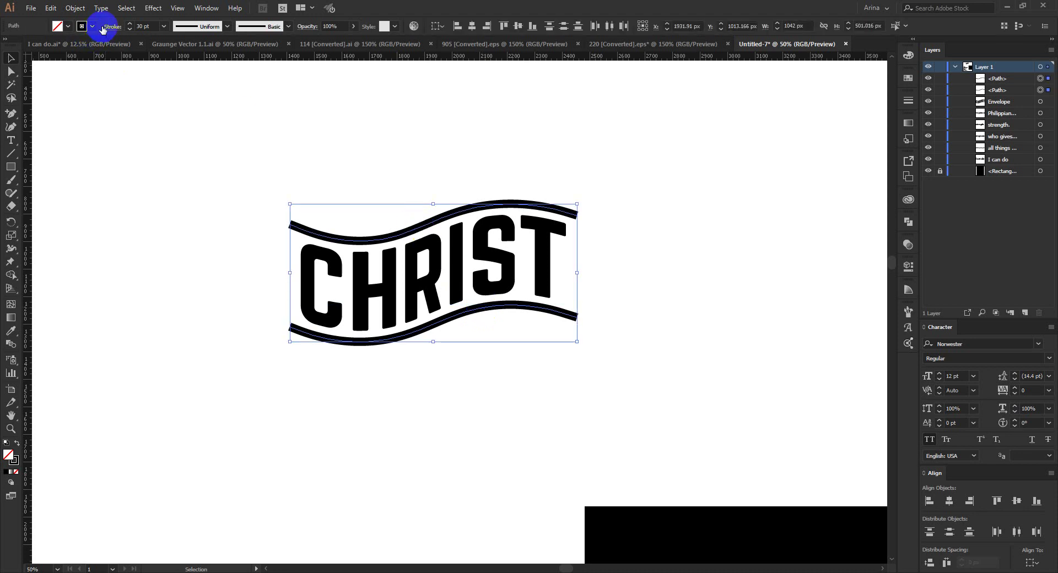
click(55, 54)
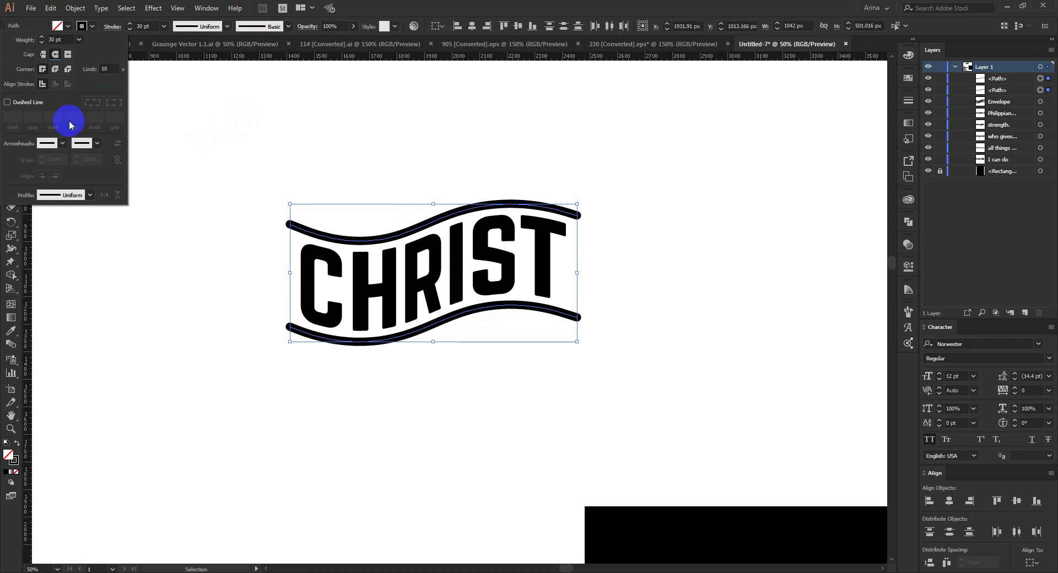
Try a dashed stroke with a longer dash length on both wavy lines.
click(21, 102)
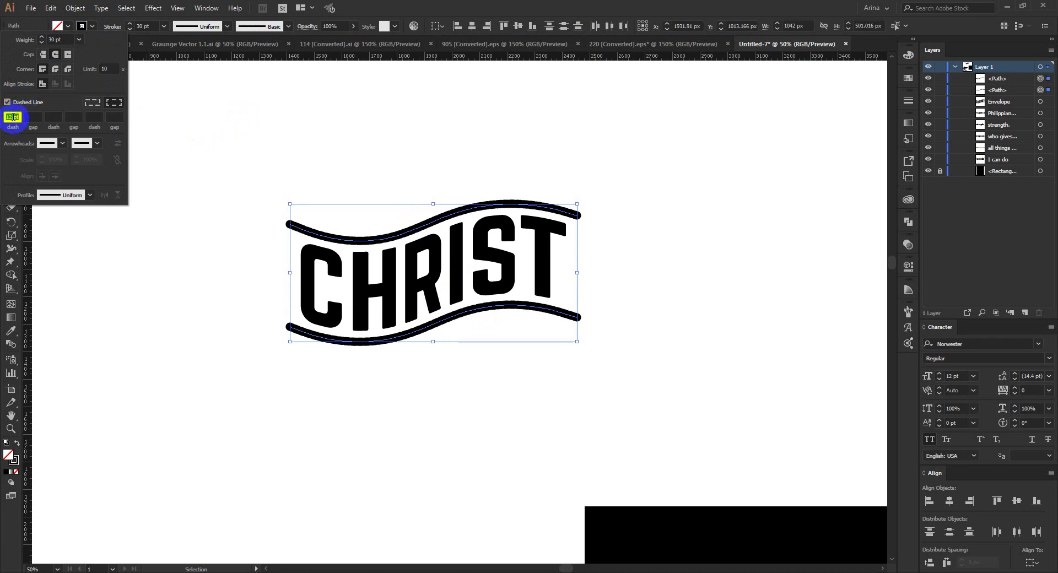
key(Return)
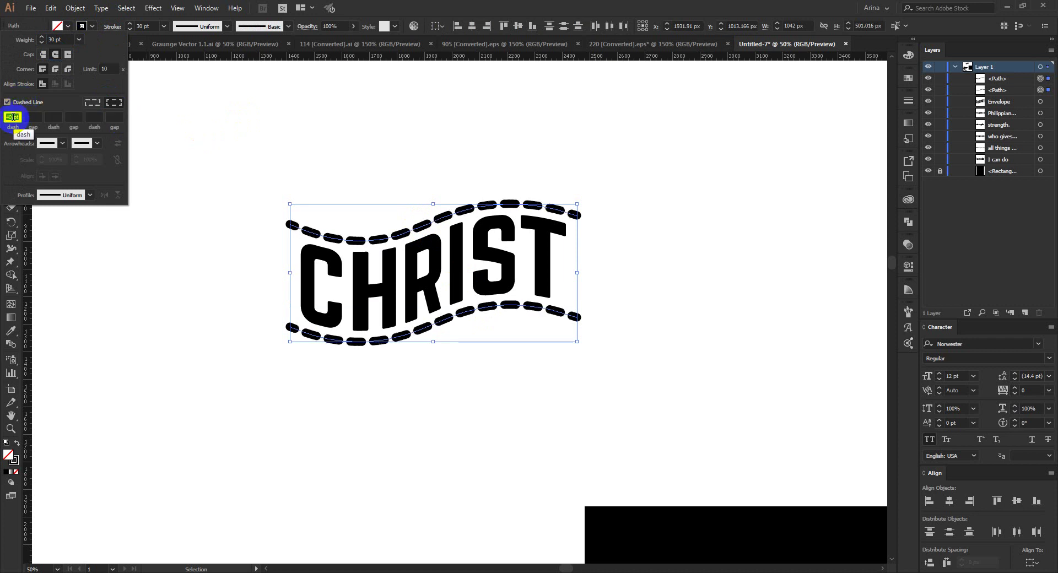
key(shift+Up)
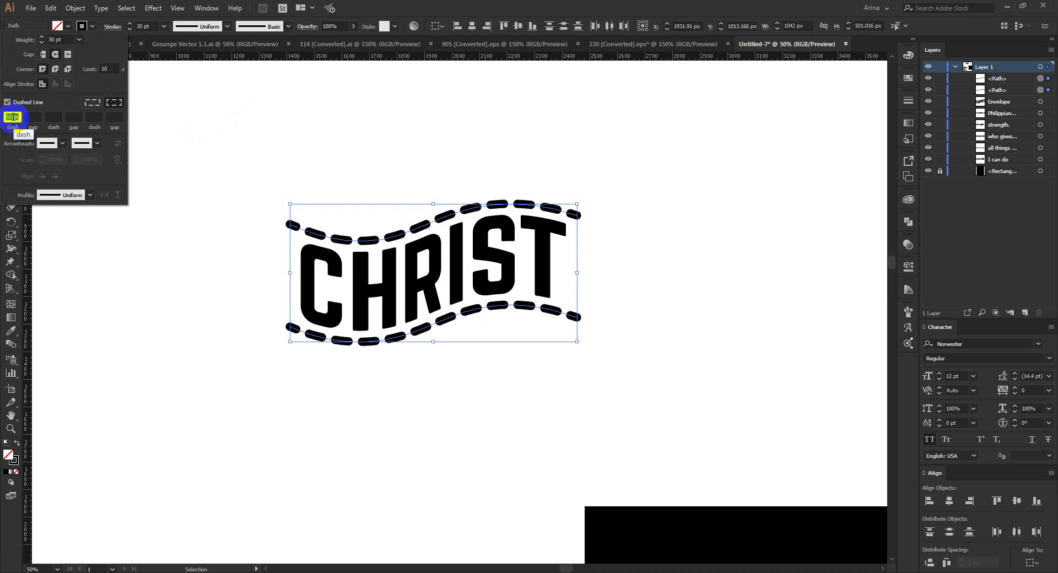
click(15, 102)
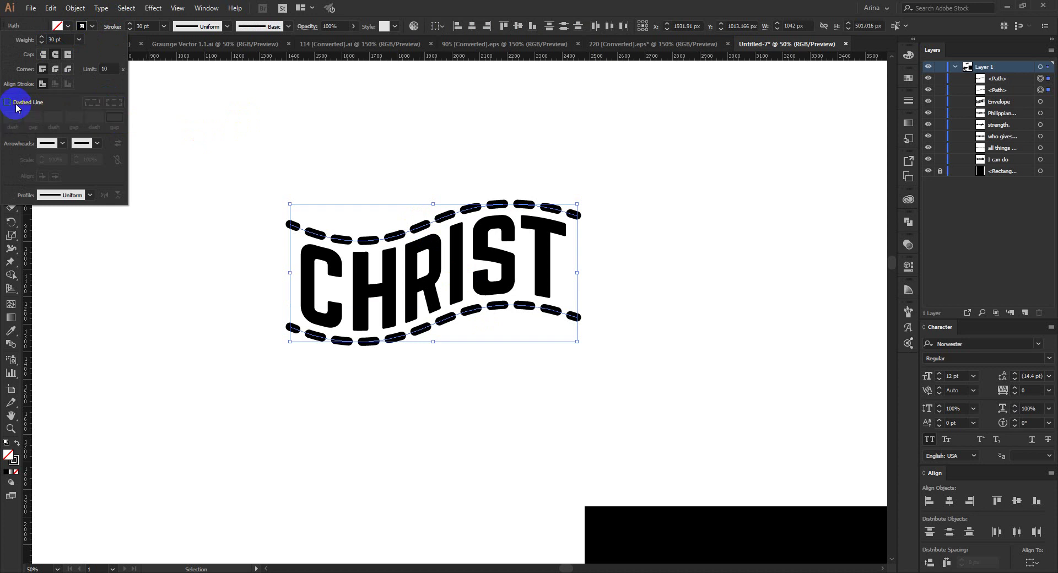
click(263, 138)
Group the warped "CHRIST" with its two wavy lines.
drag(198, 148, 663, 417)
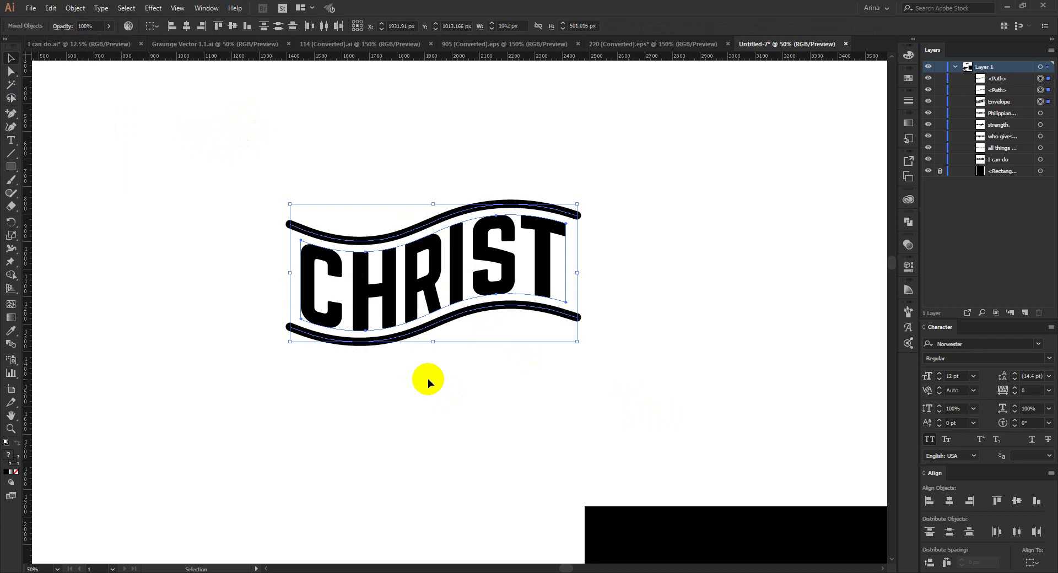
key(ctrl+g)
click(428, 379)
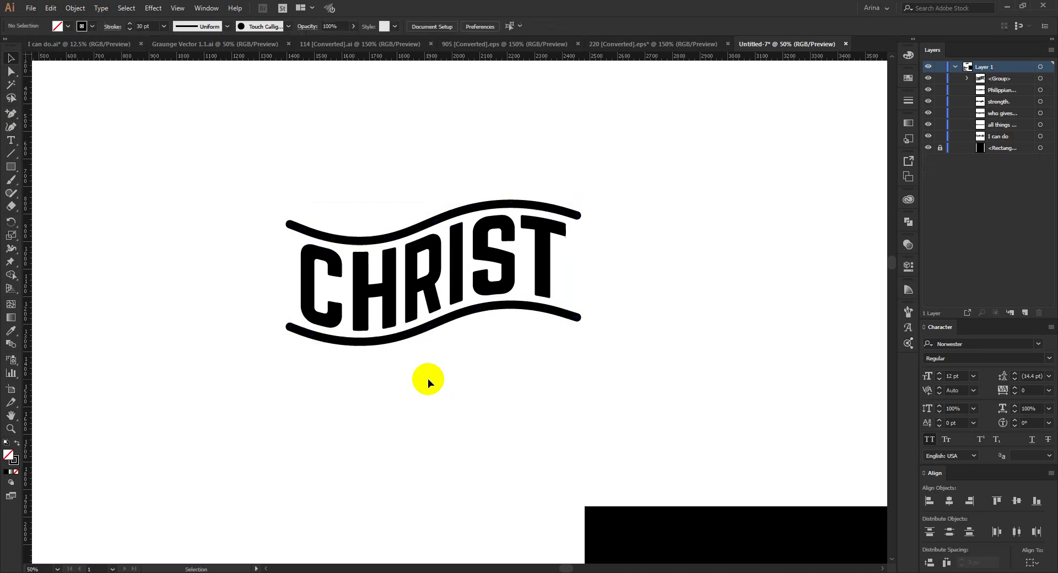
Move the "CHRIST" group onto the black rectangle and enlarge it proportionally to about 1183 px wide.
key(ctrl+minus)
key(ctrl+minus)
scroll(439, 282, down, 2)
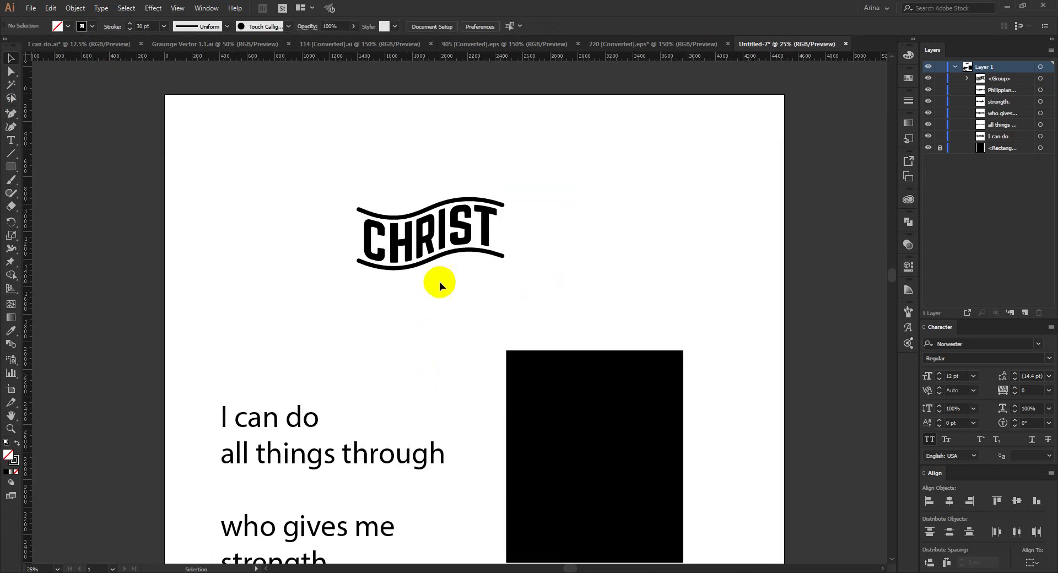
drag(439, 254, 616, 496)
click(439, 365)
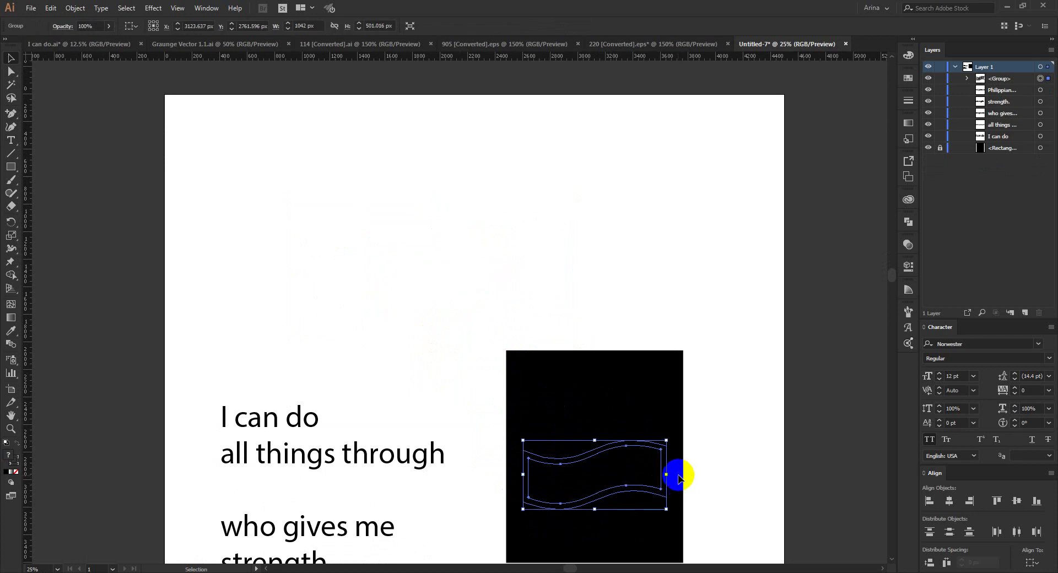
drag(669, 474, 676, 474)
scroll(567, 397, down, 3)
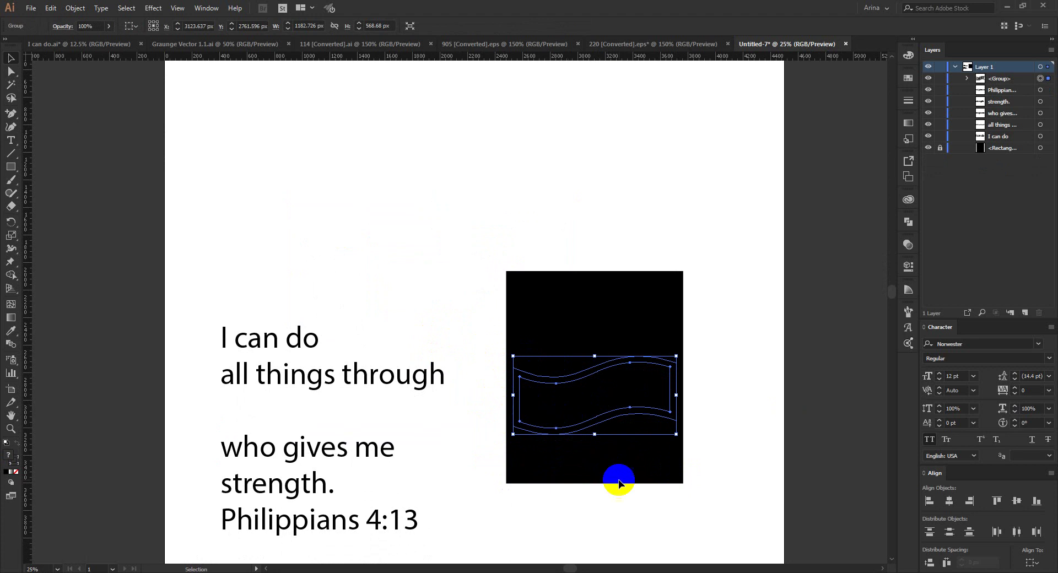
Move the enlarged "CHRIST" group off the black rectangle to the blank area above the verse text.
scroll(620, 460, up, 2)
mouse_move(620, 466)
mouse_down()
mouse_move(421, 260)
mouse_move(405, 229)
mouse_up()
click(378, 302)
scroll(341, 166, up, 1)
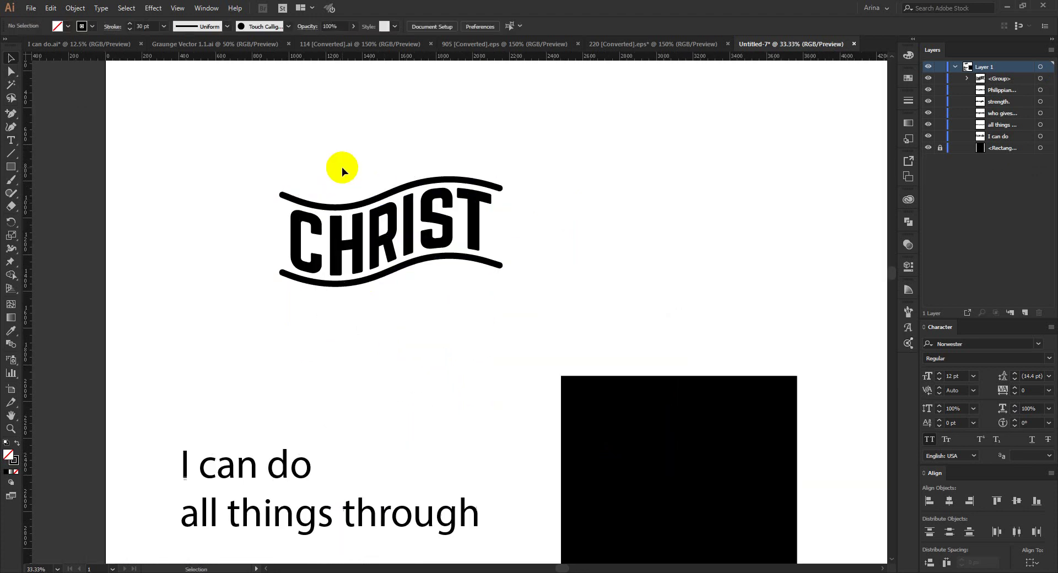
Set the font of all five verse text lines to Norwester.
scroll(354, 364, down, 1)
scroll(335, 336, down, 4)
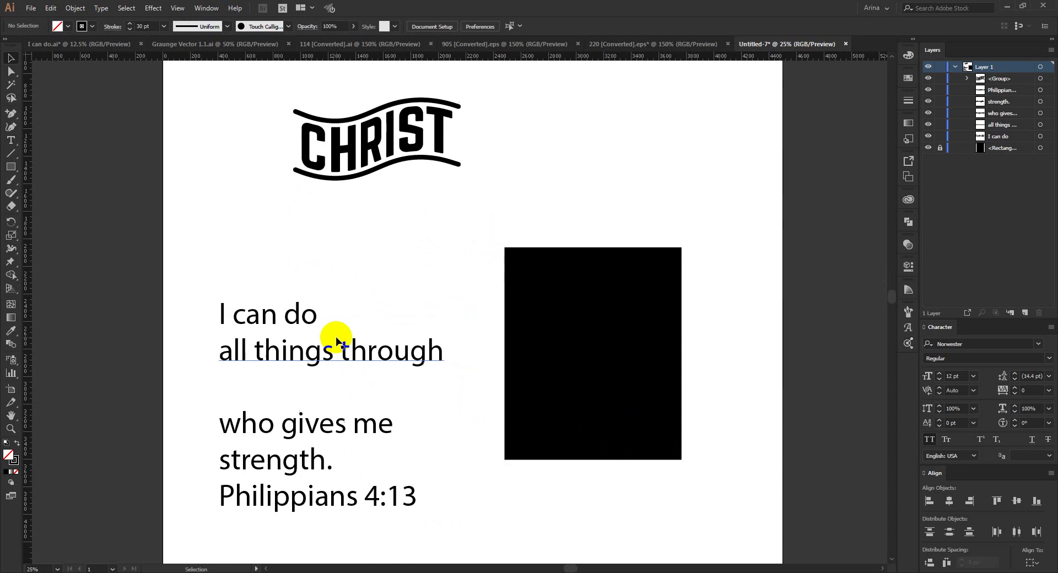
drag(218, 271, 377, 517)
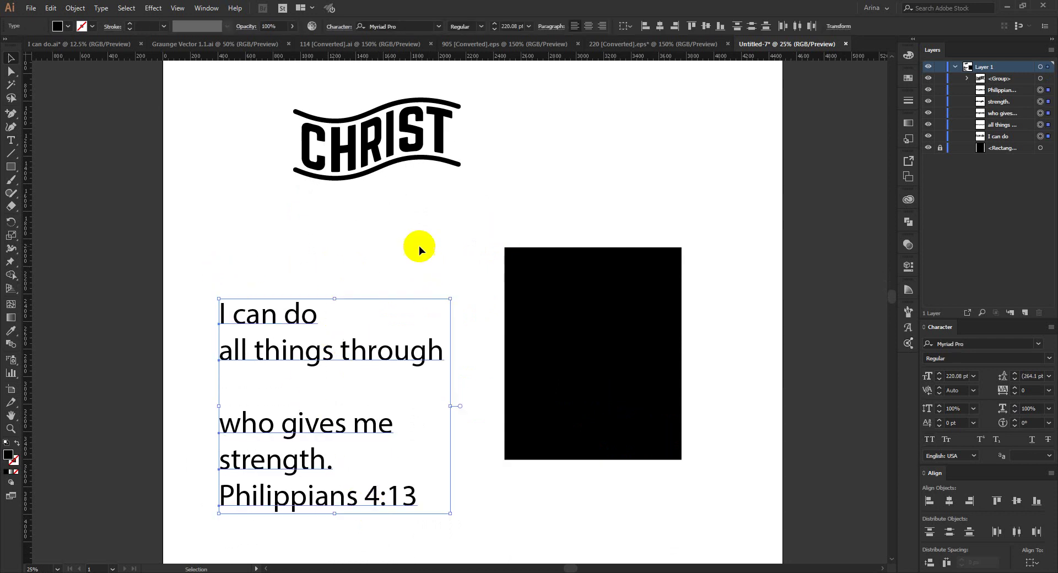
click(393, 27)
text(nors)
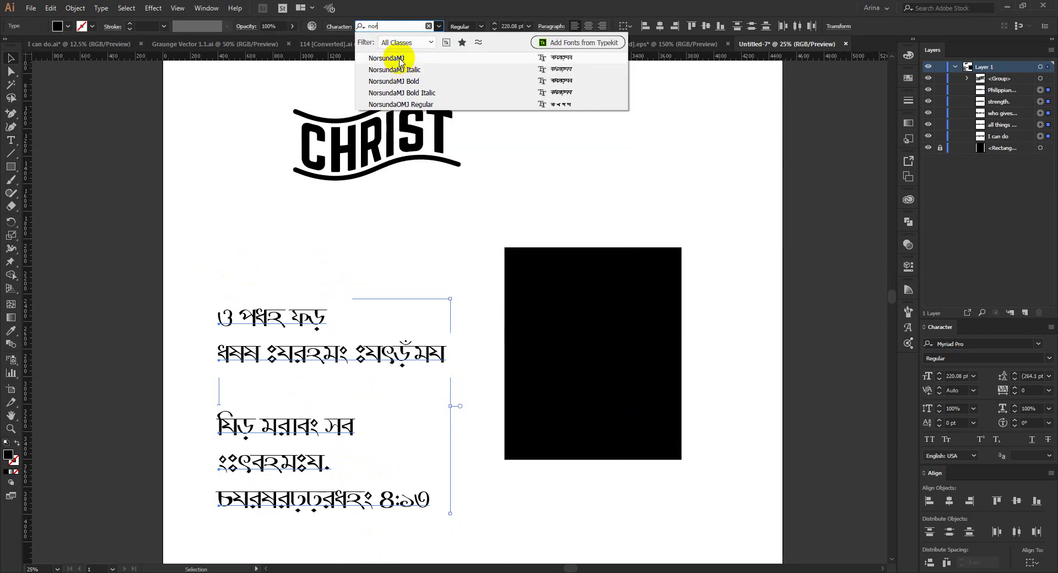
click(389, 110)
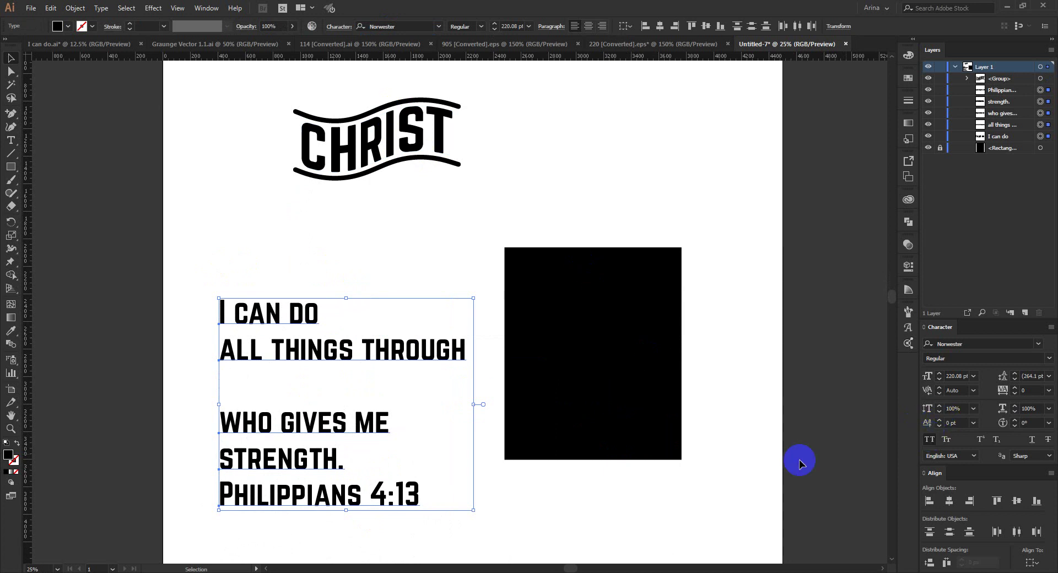
click(425, 408)
Draw a circle about 1004 px in diameter from the centre of the "CHRIST" group, with no fill and a 1 pt black stroke.
scroll(398, 276, up, 3)
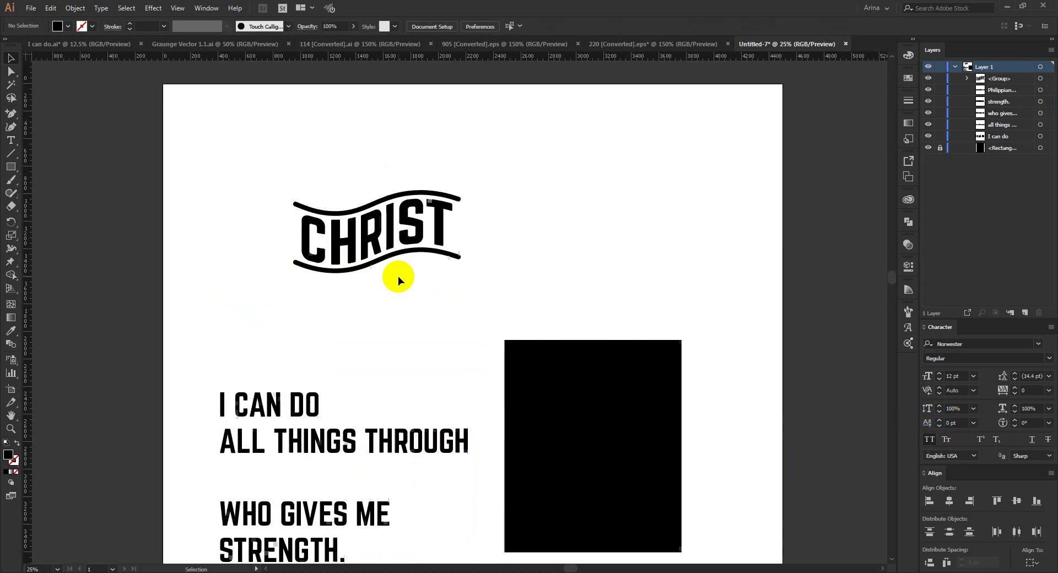
drag(12, 168, 43, 193)
scroll(391, 257, up, 2)
scroll(425, 325, down, 1)
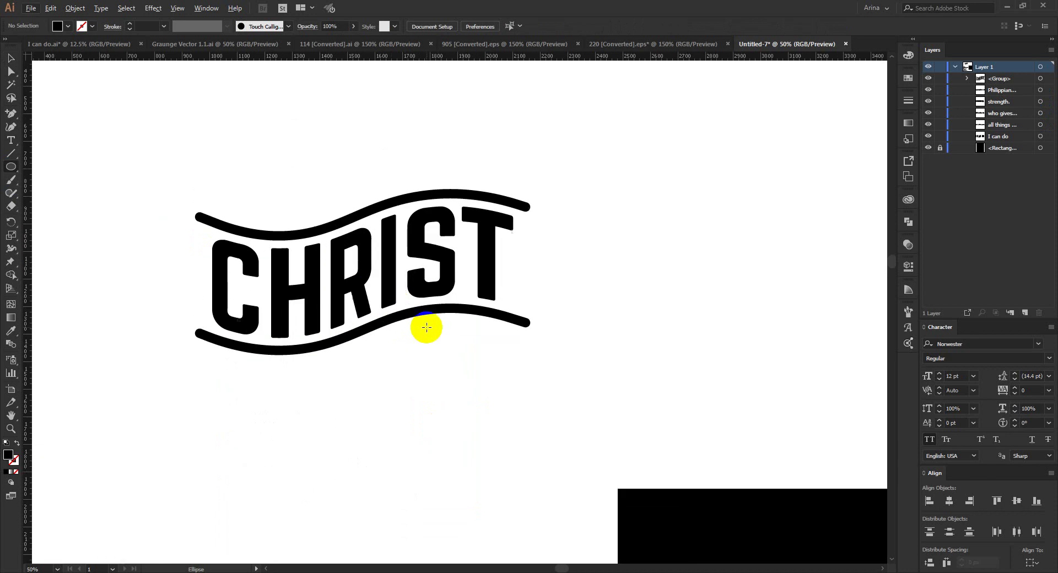
scroll(347, 295, up, 1)
drag(362, 298, 501, 410)
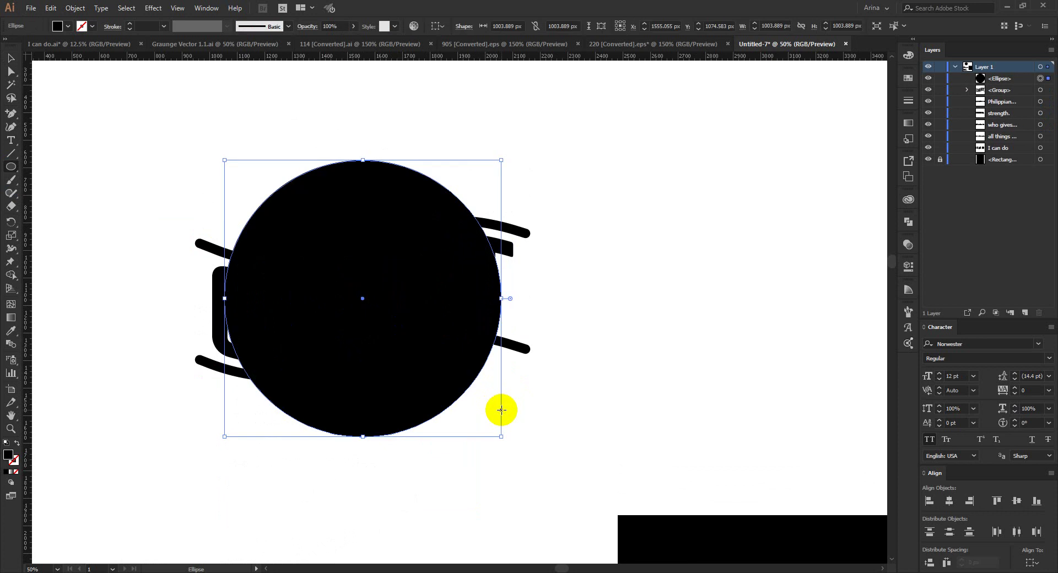
key(slash)
Align the circle and the "CHRIST" group to each other's centres horizontally and vertically.
key(v)
drag(570, 350, 168, 160)
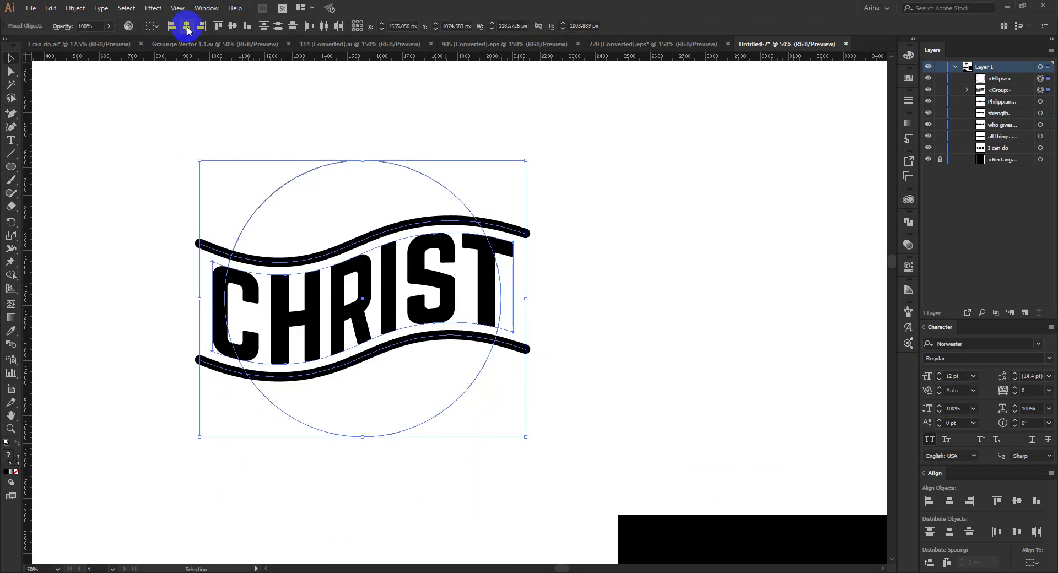
click(234, 28)
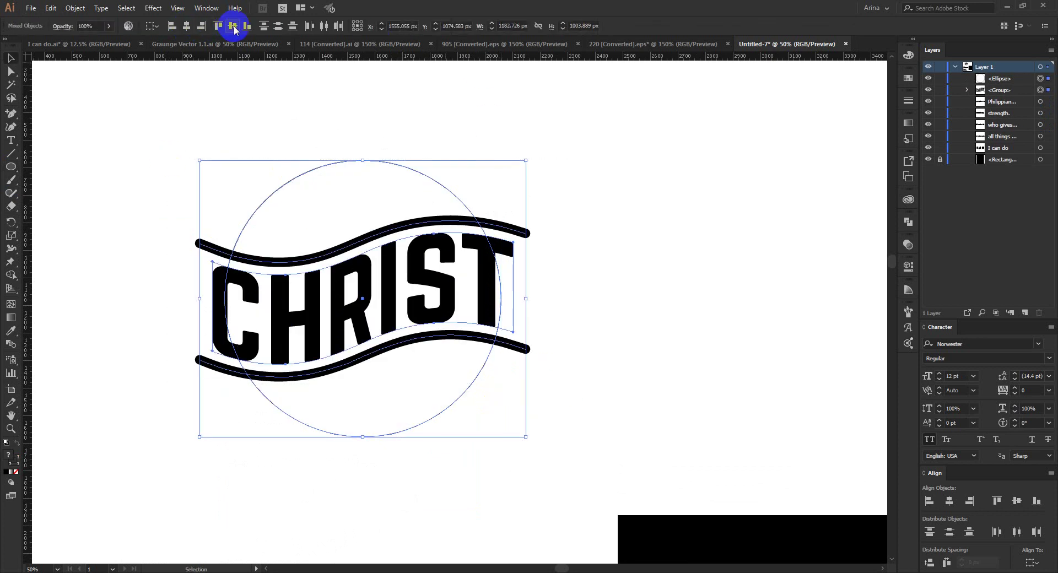
click(418, 104)
scroll(550, 237, down, 1)
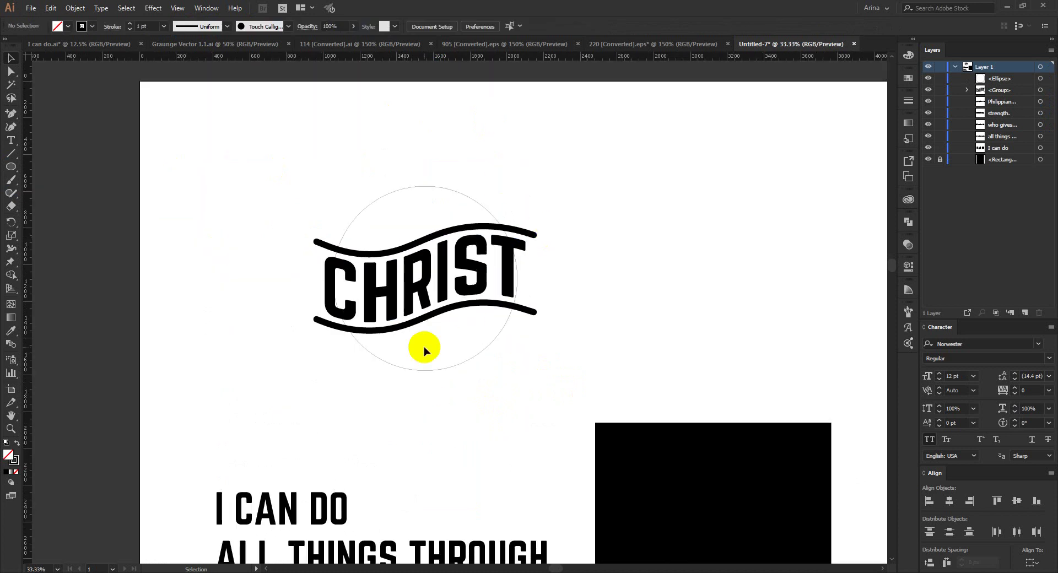
click(455, 370)
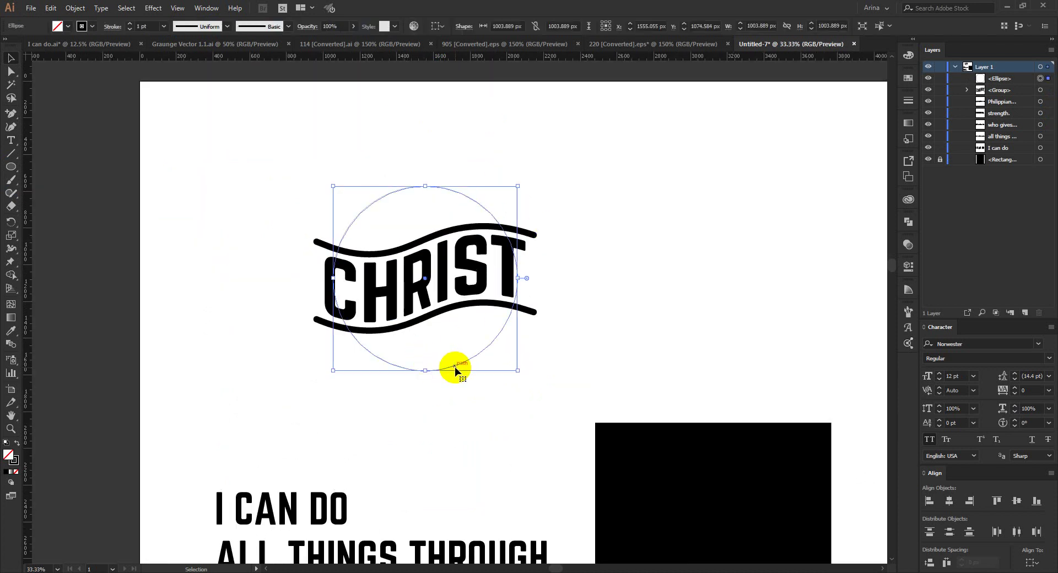
click(466, 411)
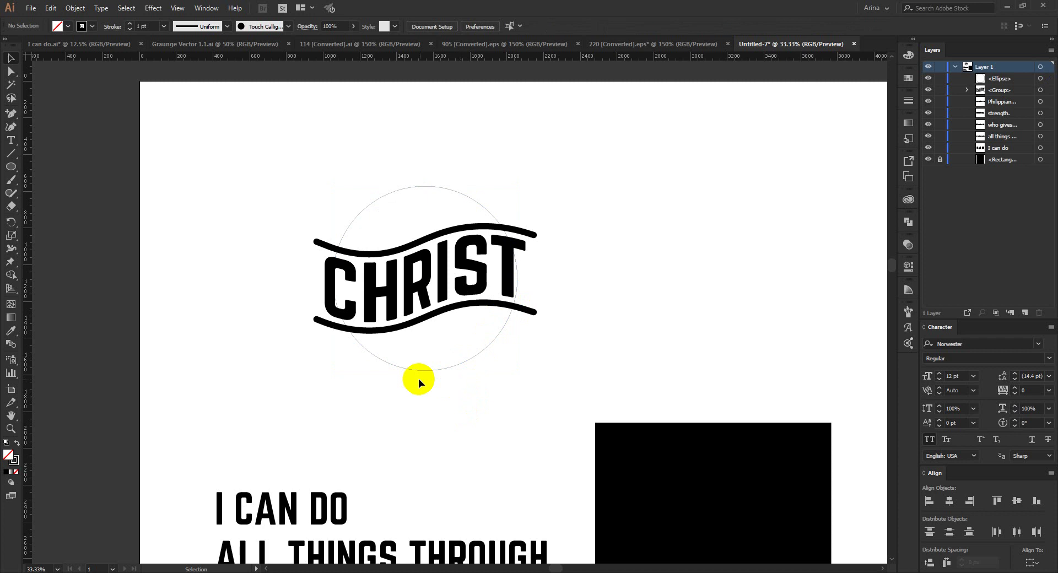
Move the "I CAN DO" line above the circle and the "ALL THINGS THROUGH" line just below it.
scroll(418, 379, down, 1)
scroll(369, 362, down, 1)
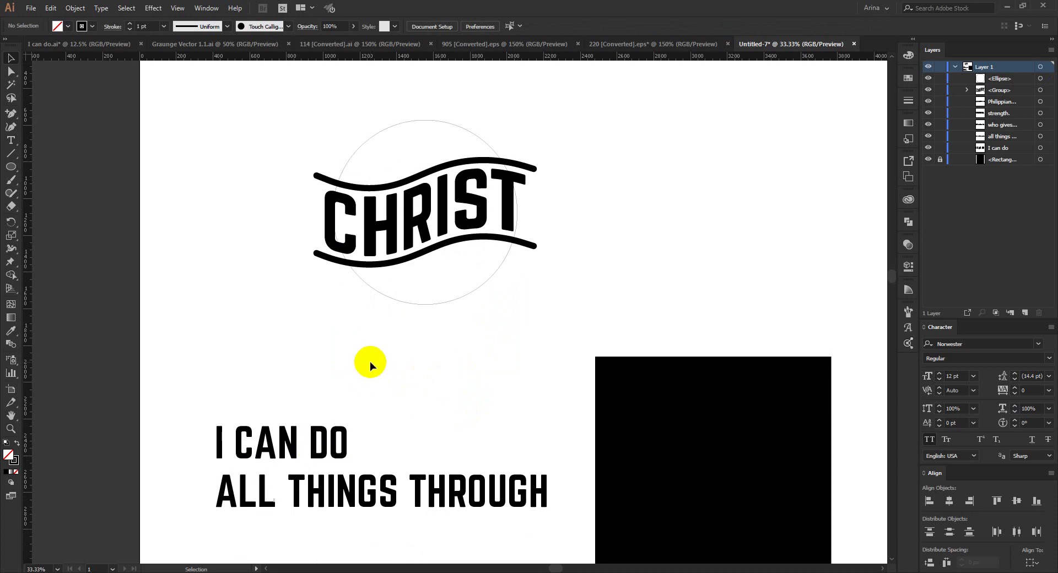
scroll(370, 361, down, 1)
drag(351, 424, 454, 131)
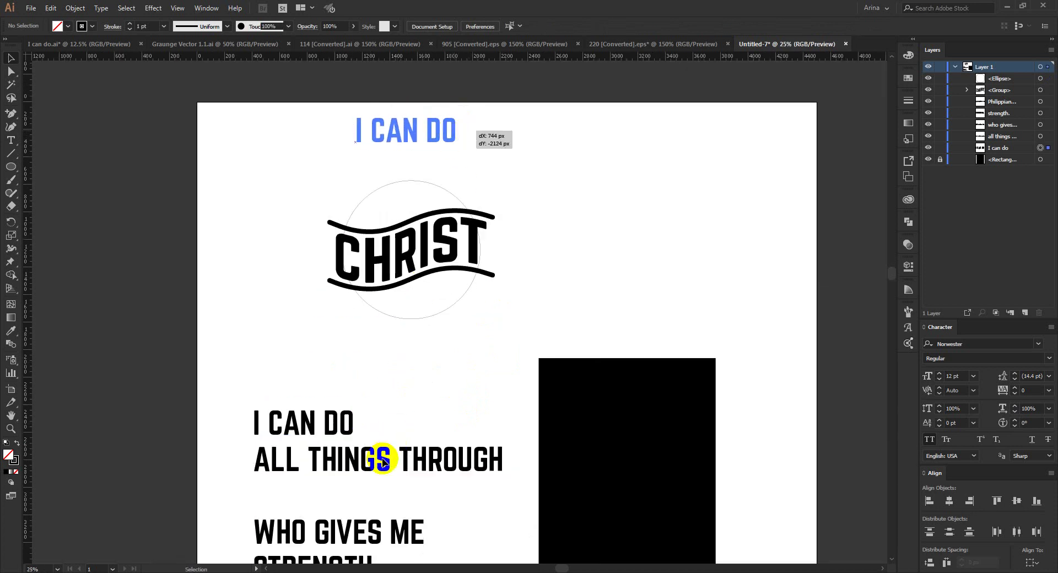
drag(384, 462, 371, 365)
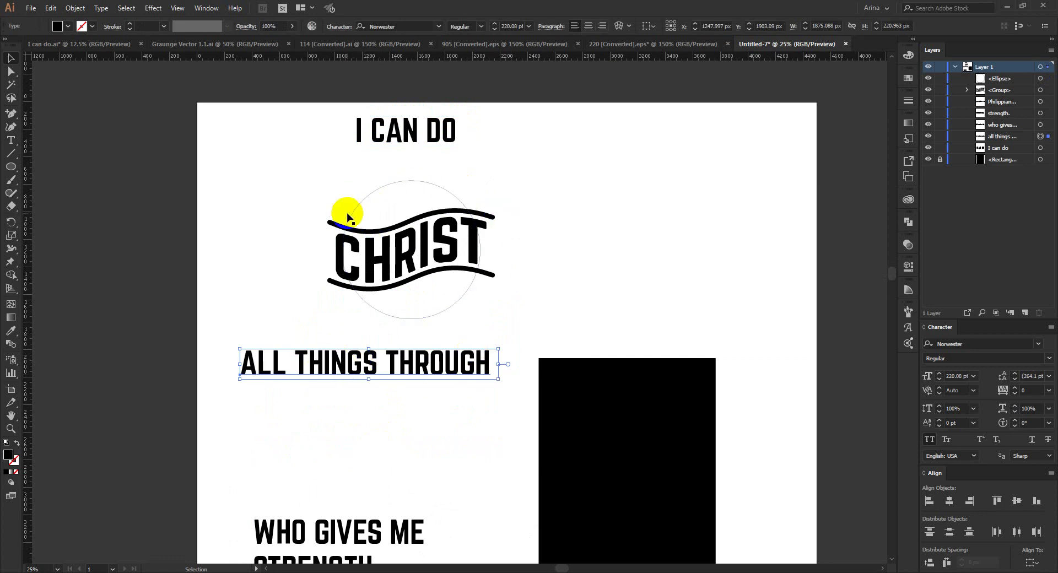
Cut "ALL THINGS THROUGH" and paste it as type on a path along the circle, starting on its upper-left arc.
key(ctrl+c)
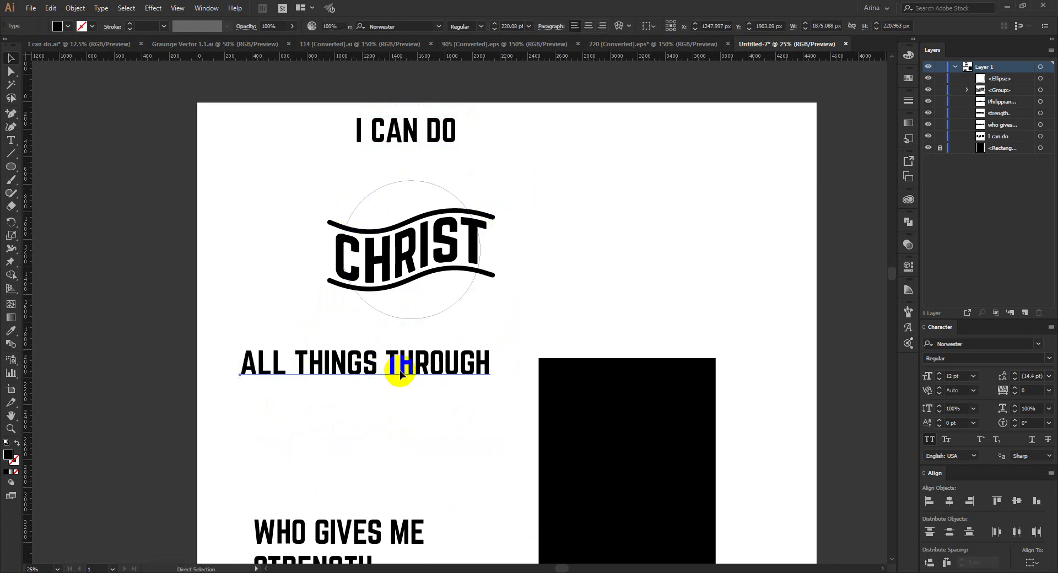
key(ctrl+x)
scroll(413, 192, up, 3)
scroll(413, 192, up, 1)
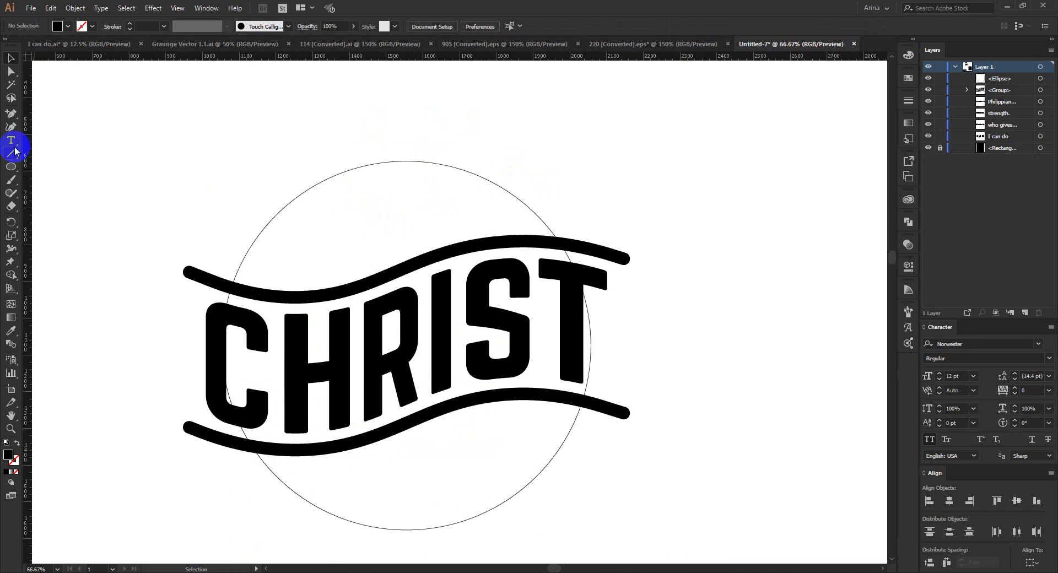
drag(13, 142, 82, 167)
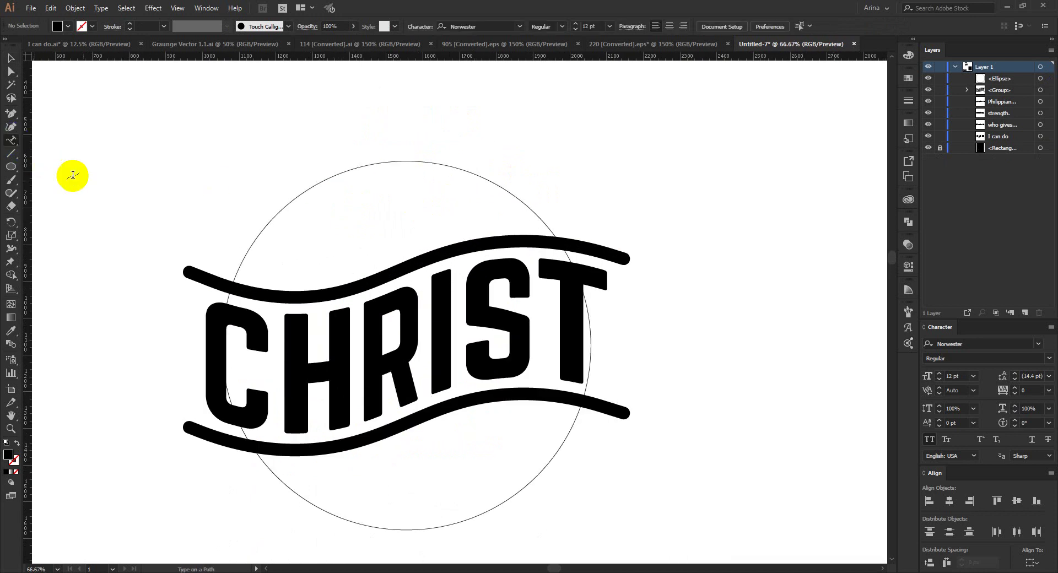
click(252, 246)
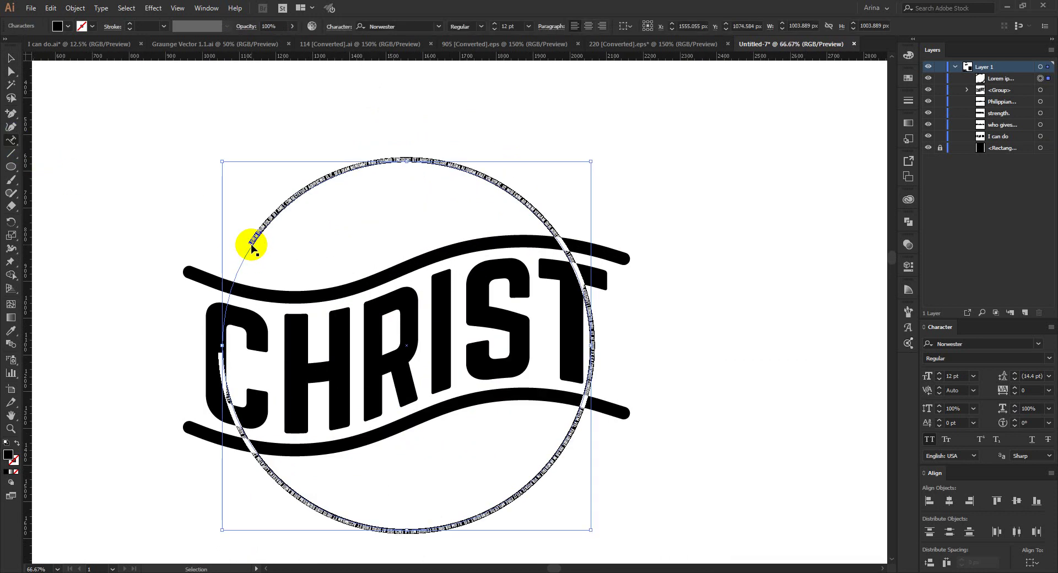
key(ctrl+v)
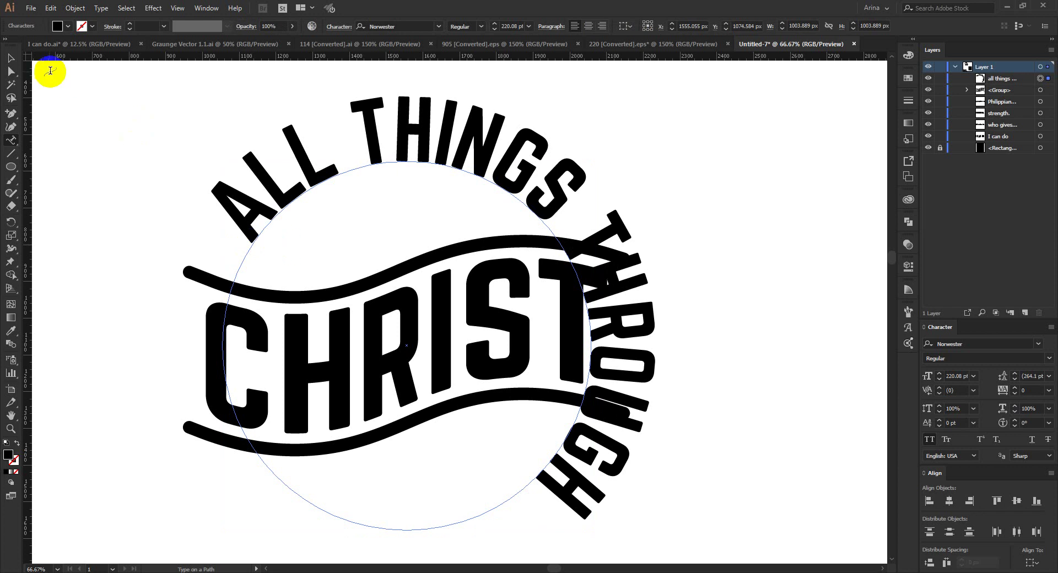
Set the font size of the circular "ALL THINGS THROUGH" text to 120 pt.
click(11, 58)
click(507, 26)
text(190)
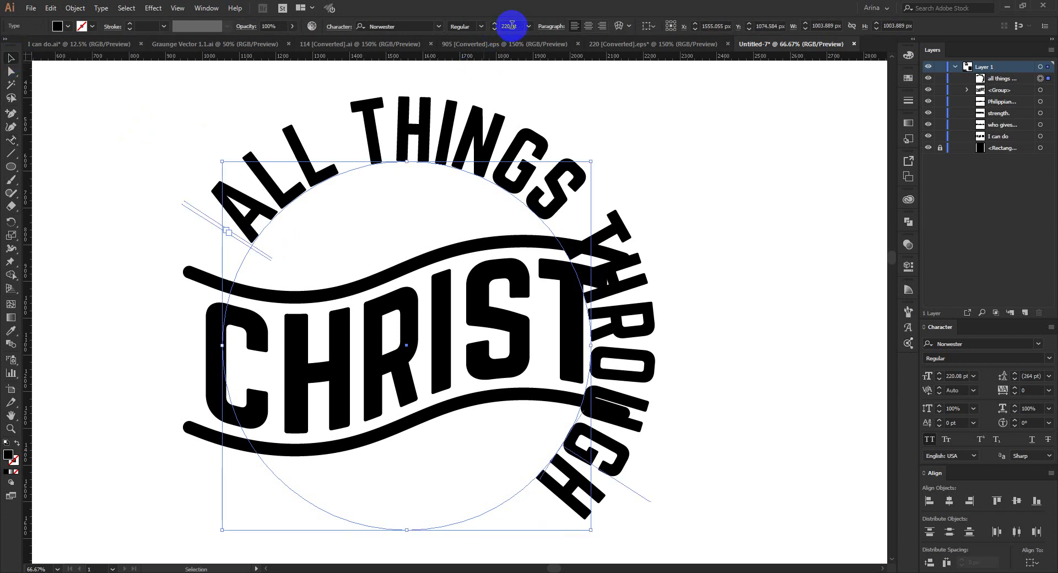
key(Return)
scroll(512, 25, down, 4)
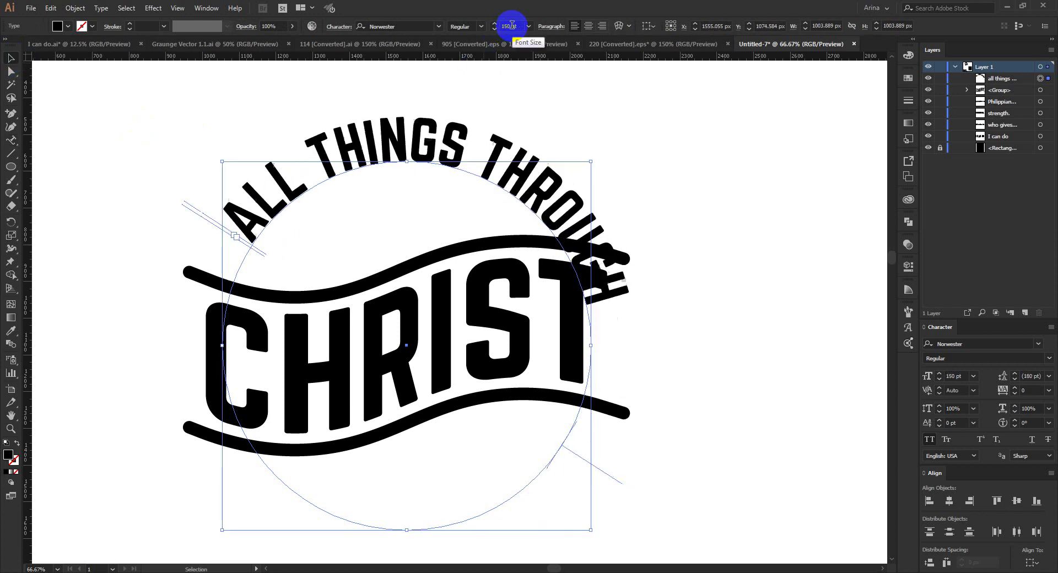
scroll(511, 26, down, 2)
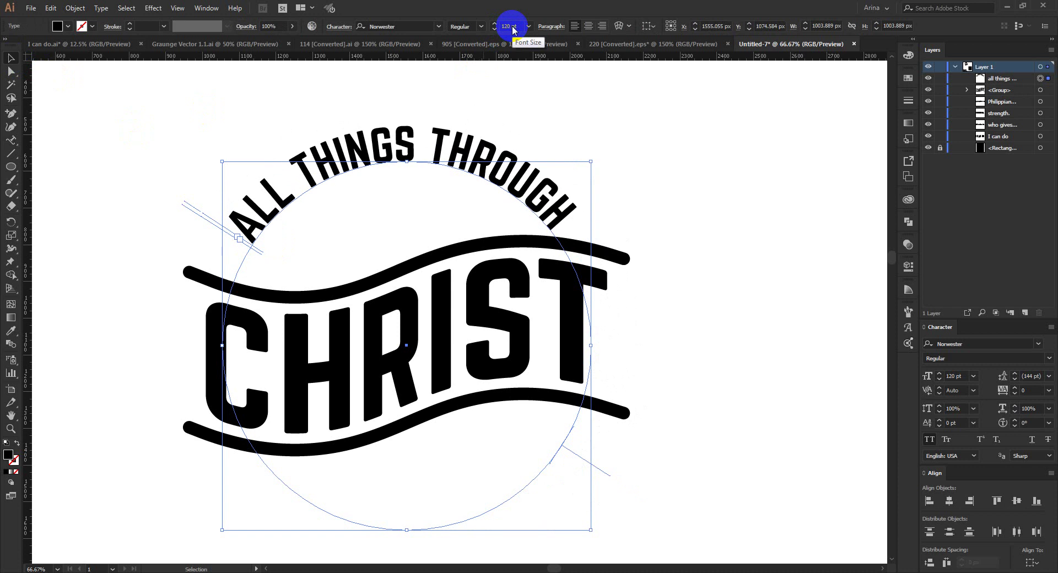
Move the path text's start and end brackets to opposite sides of the circle and centre-align "ALL THINGS THROUGH" between them.
scroll(468, 194, down, 1)
drag(287, 224, 643, 310)
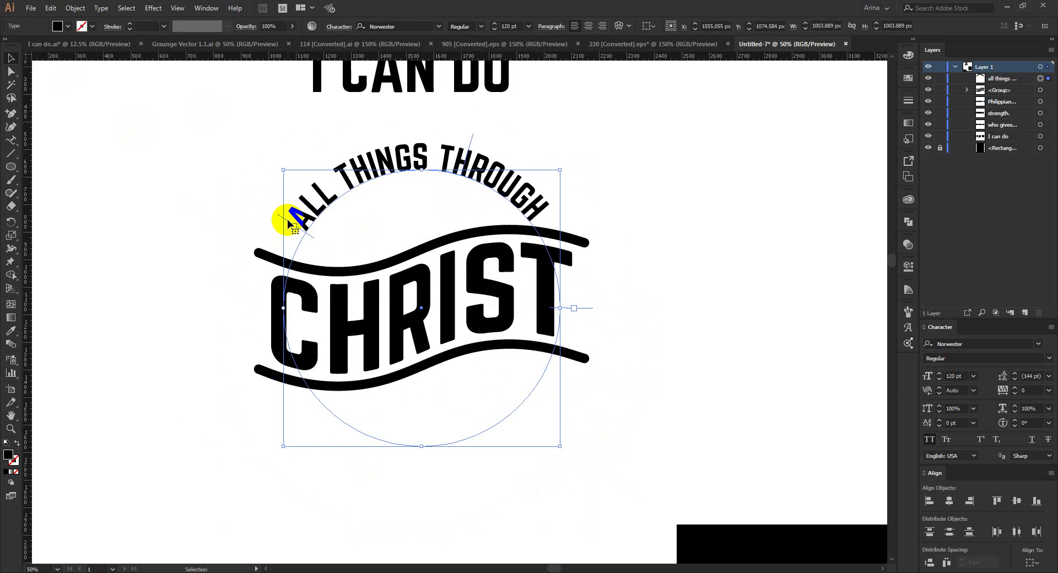
drag(286, 223, 249, 309)
click(588, 26)
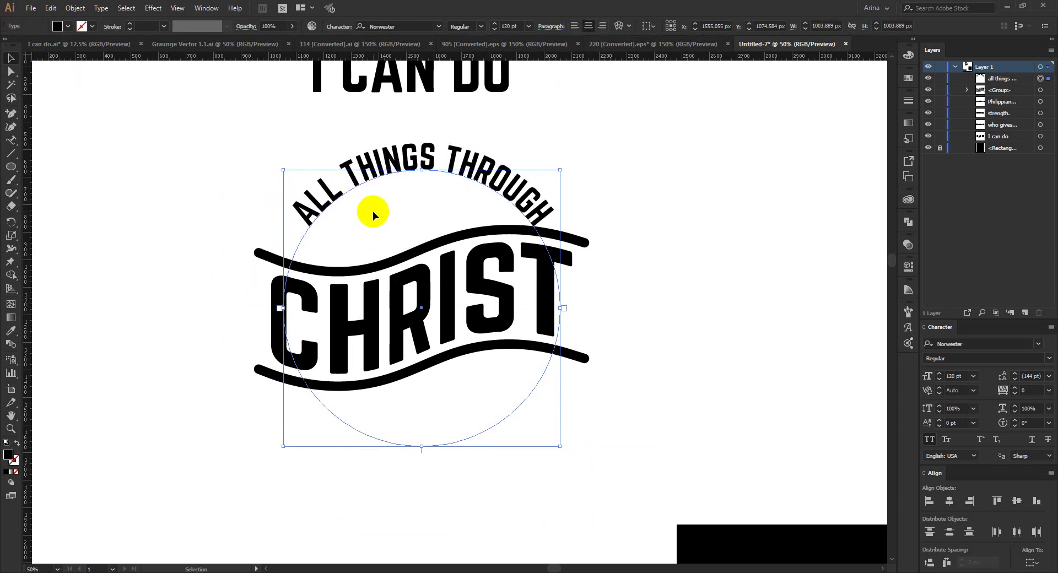
Shift the end bracket of "ALL THINGS THROUGH" slightly up the circle to rotate the text a little counterclockwise, then deselect it.
scroll(410, 202, up, 1)
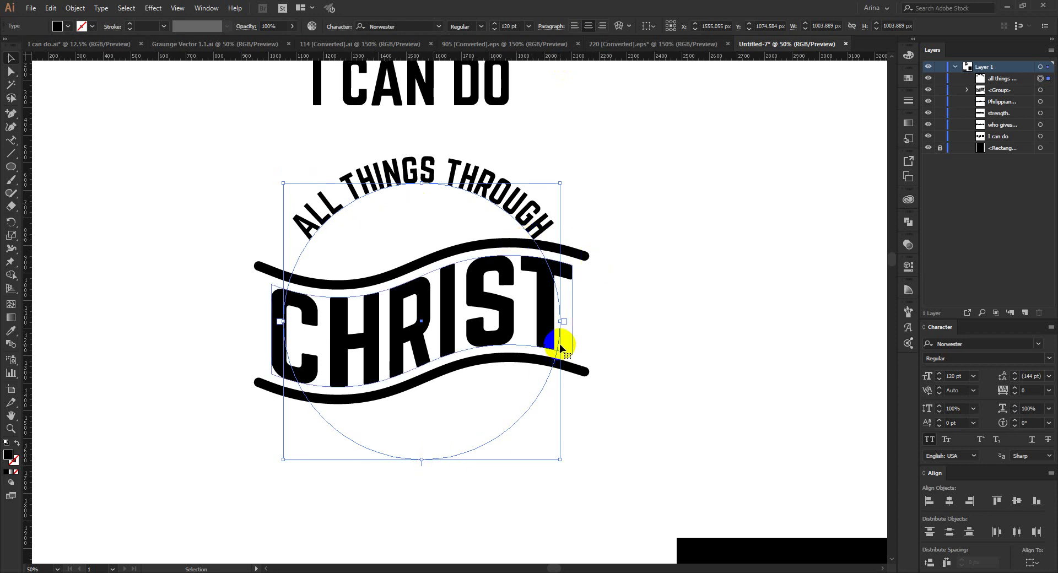
drag(563, 322, 629, 289)
key(ctrl+z)
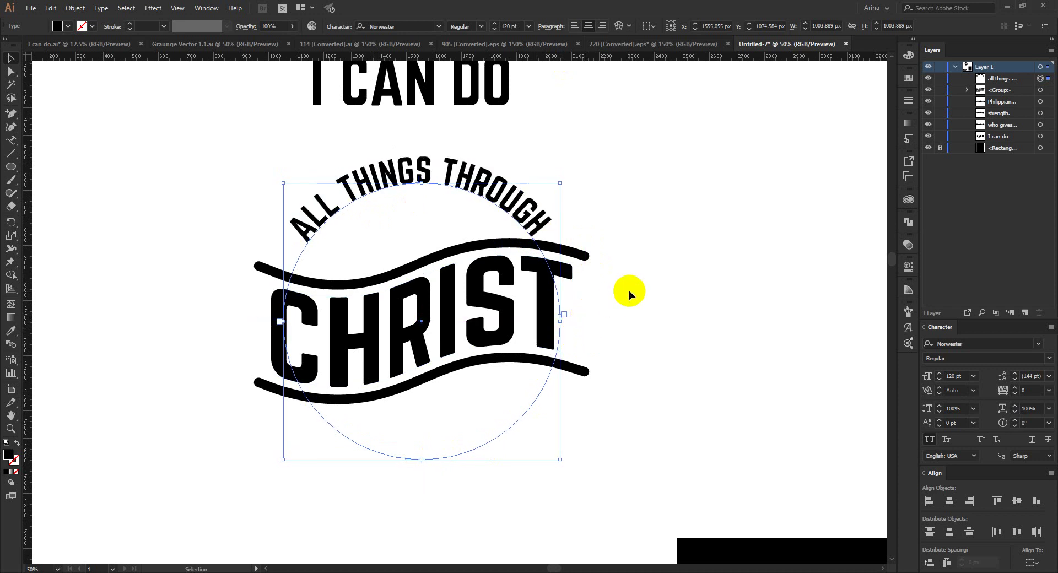
click(629, 290)
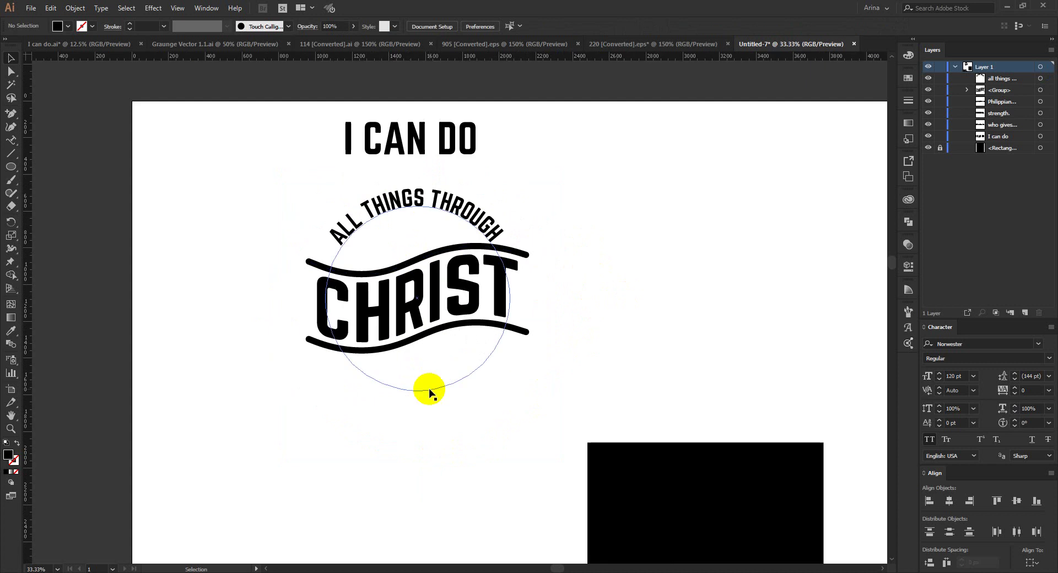
Enlarge "ALL THINGS THROUGH" to 130 pt and slide its end bracket further up the circle to follow the upper wavy line.
click(442, 211)
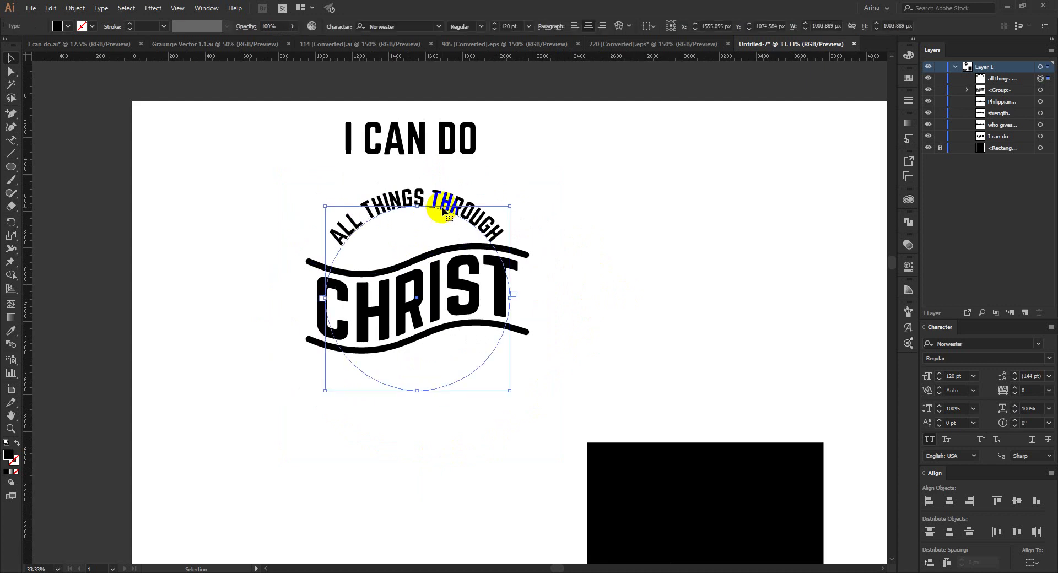
scroll(509, 26, up, 10)
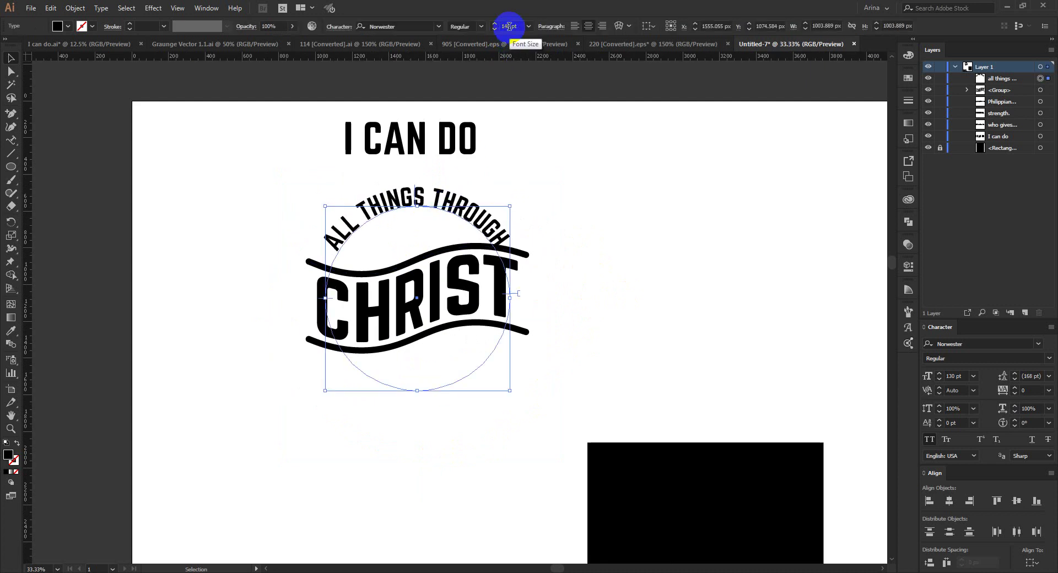
scroll(510, 26, down, 10)
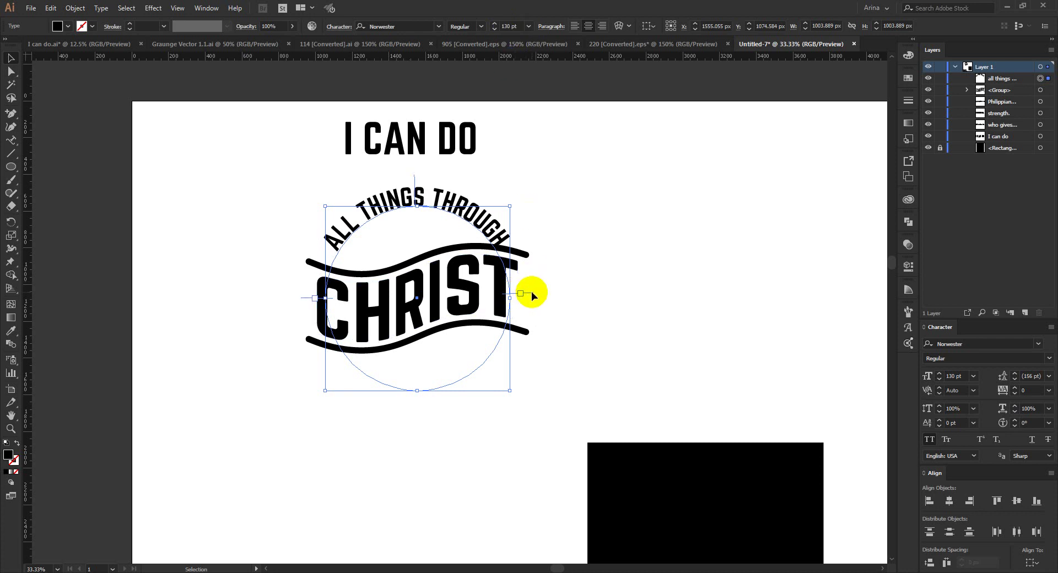
drag(531, 291, 551, 255)
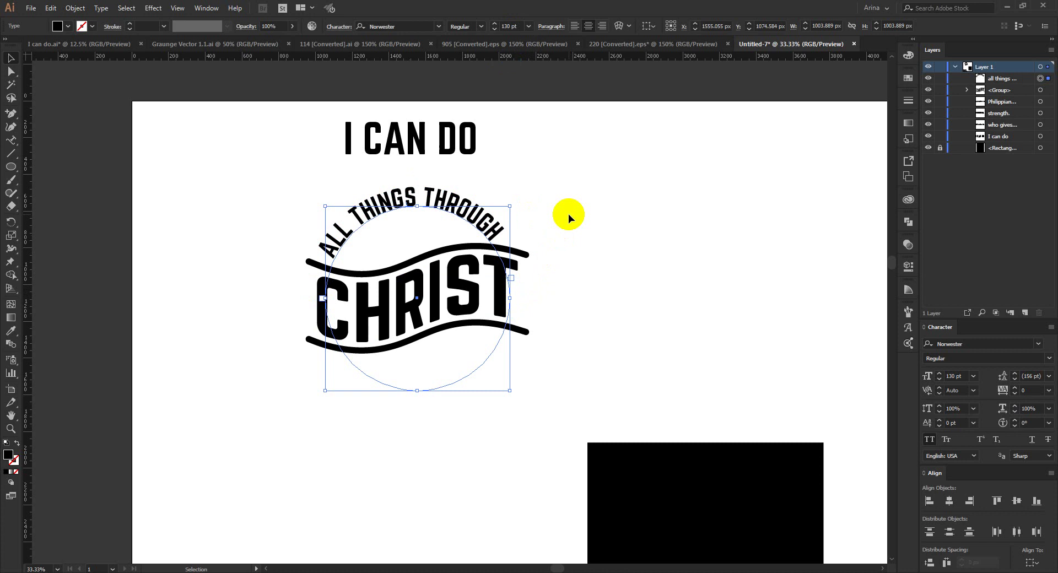
click(568, 215)
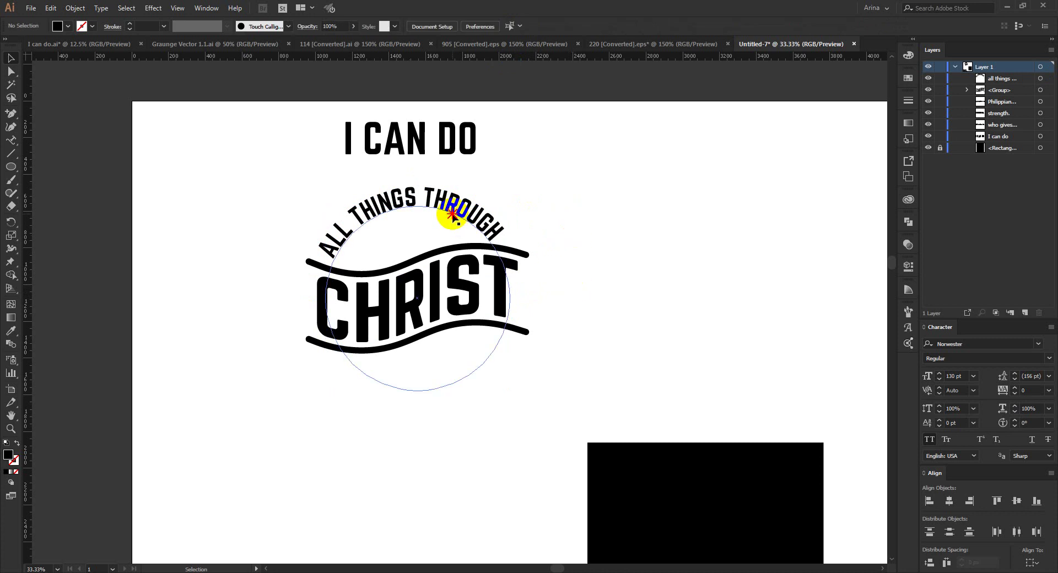
Move the "WHO GIVES ME" line up to just below the "CHRIST" group.
click(376, 182)
scroll(376, 184, down, 1)
scroll(375, 180, down, 4)
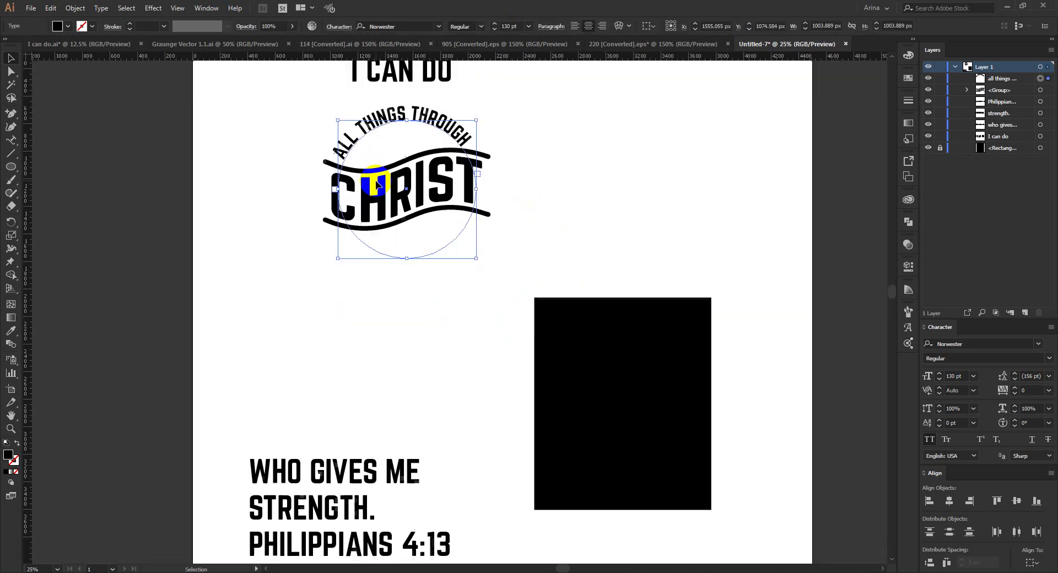
drag(361, 435, 433, 277)
scroll(430, 367, up, 3)
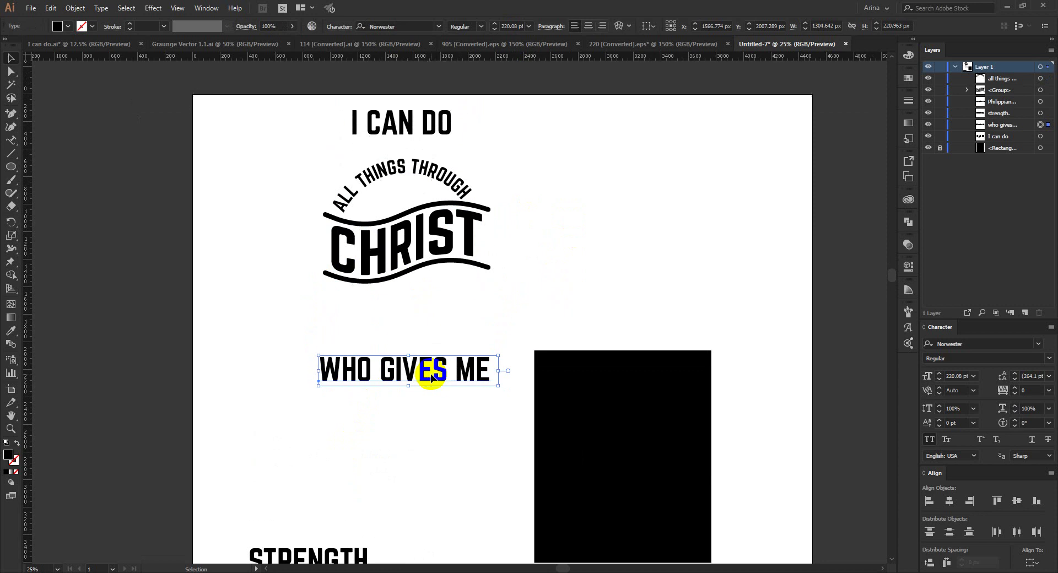
Duplicate the circular "ALL THINGS THROUGH" text in place, in front of the original.
click(427, 166)
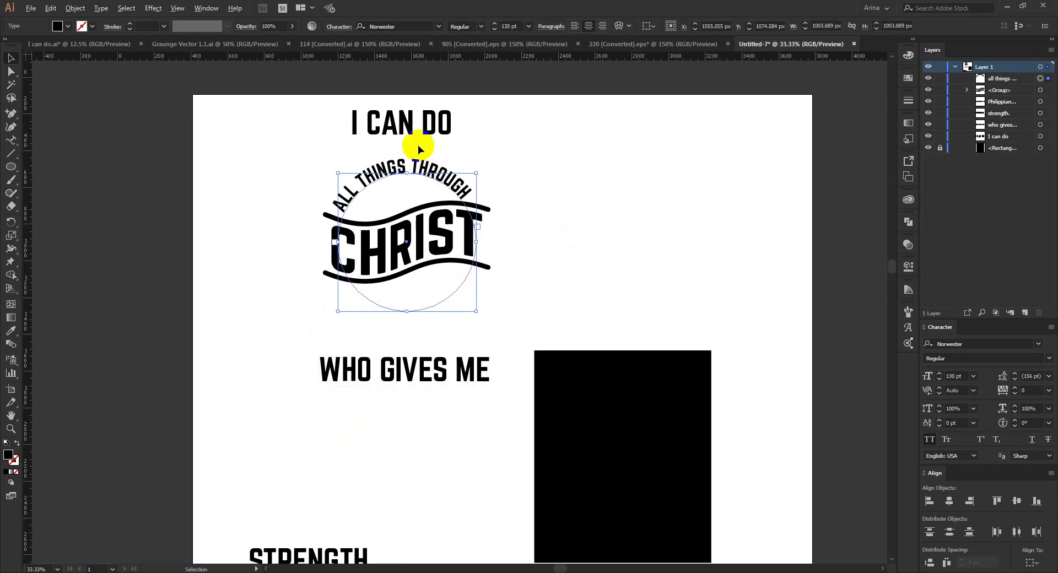
scroll(418, 145, up, 3)
scroll(411, 235, down, 2)
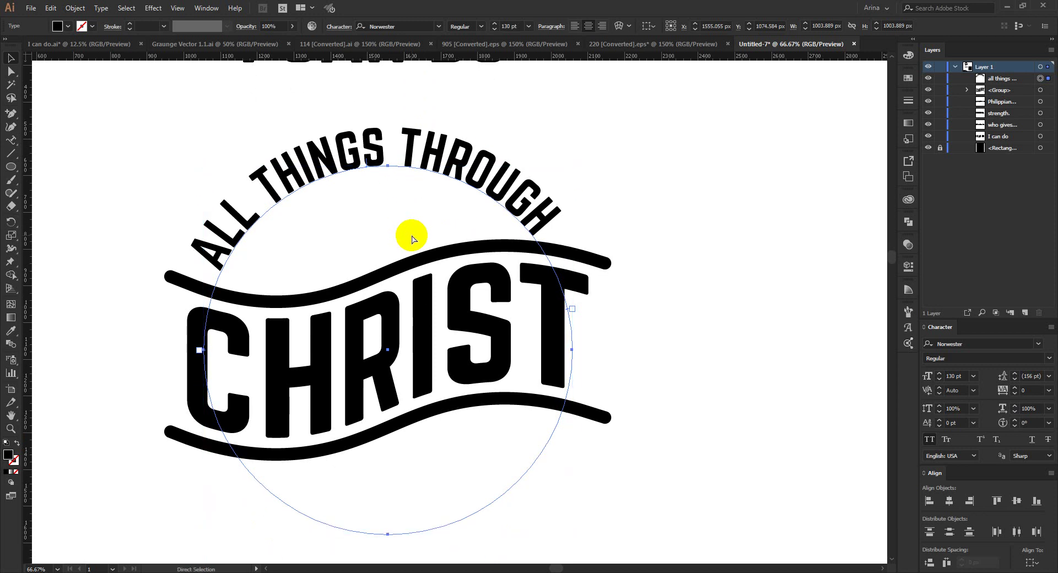
key(ctrl+c)
key(ctrl+f)
key(v)
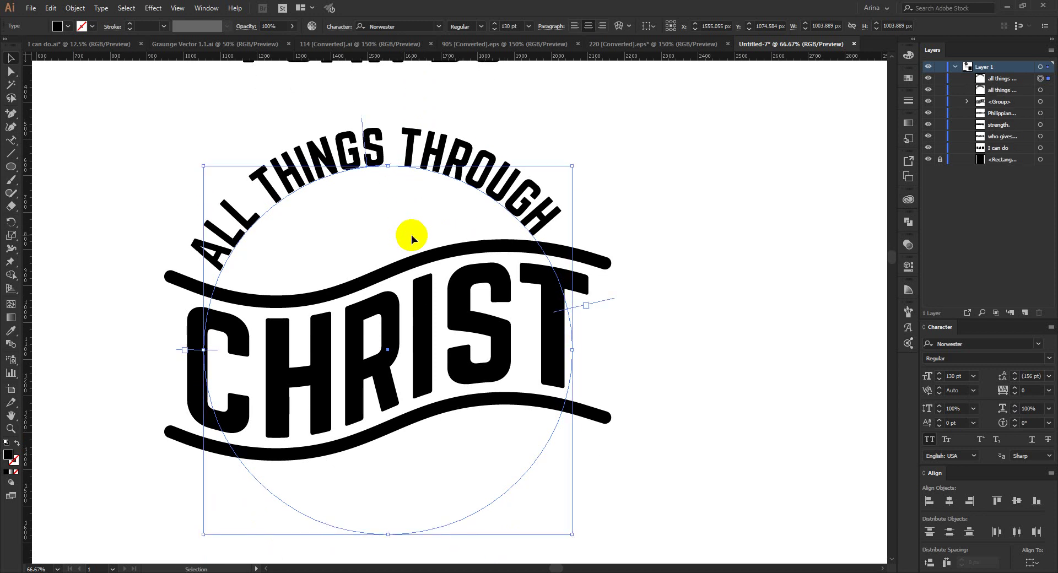
key(Right)
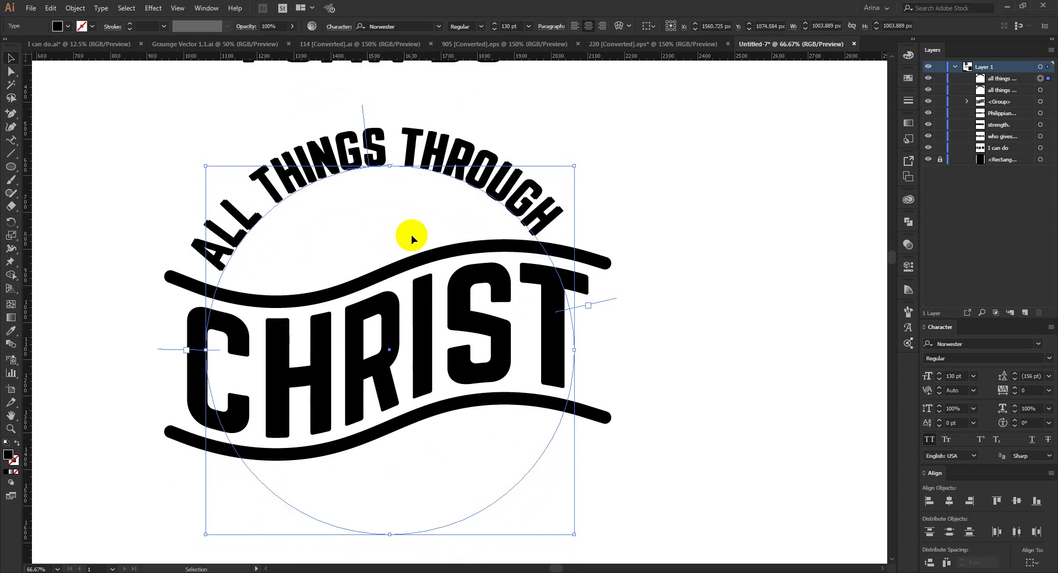
key(Right)
key(Left)
key(Left)
Flip the duplicated "ALL THINGS THROUGH" text to the inside of the circle's lower arc using its centre bracket.
key(ctrl+minus)
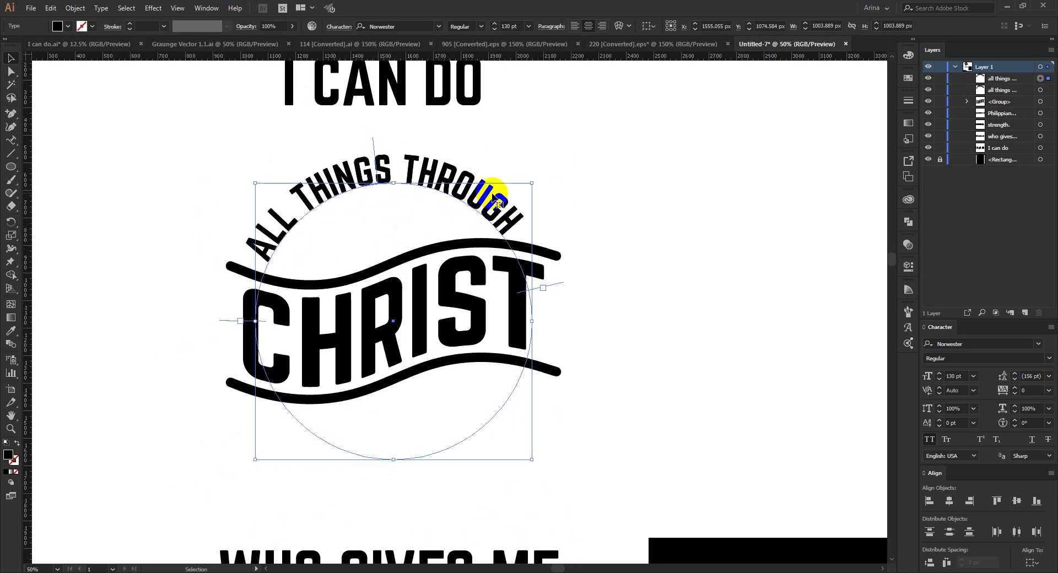
click(499, 214)
click(383, 141)
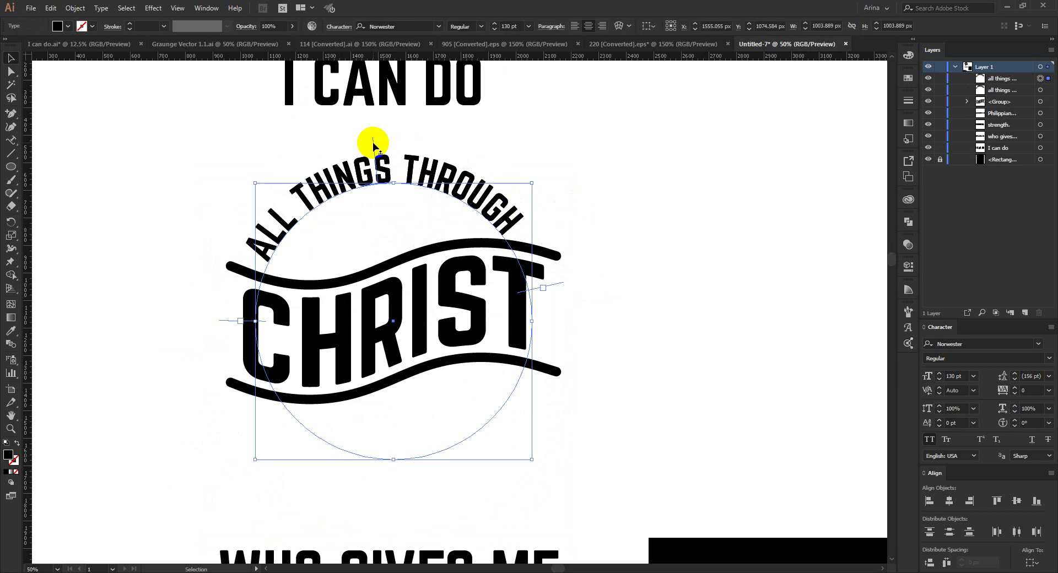
drag(373, 144, 395, 393)
click(608, 420)
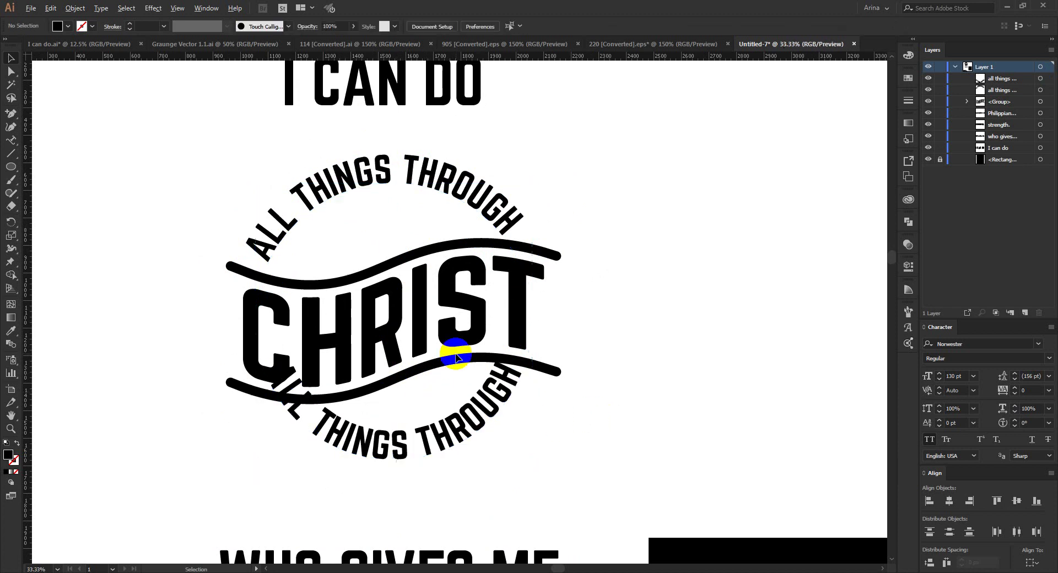
Match the "WHO GIVES ME" line's formatting to the upper curved "ALL THINGS THROUGH" text with the Eyedropper.
scroll(456, 357, down, 2)
scroll(452, 366, down, 1)
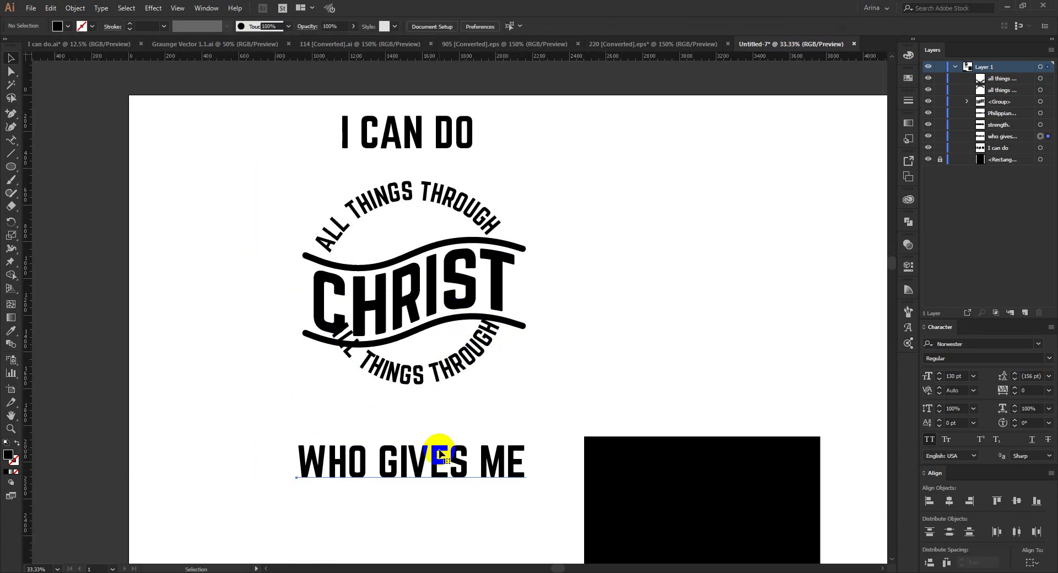
click(441, 456)
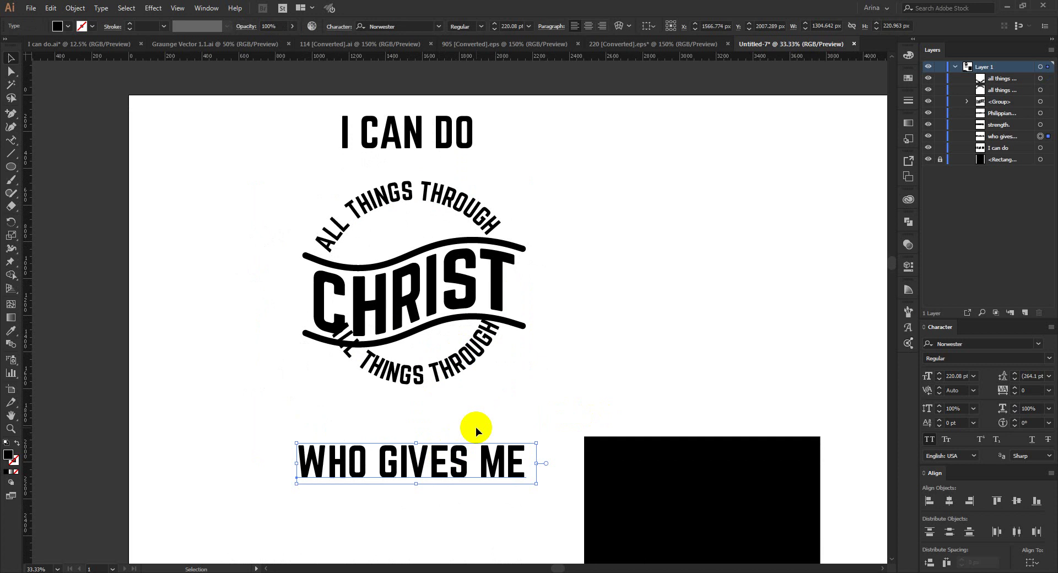
key(i)
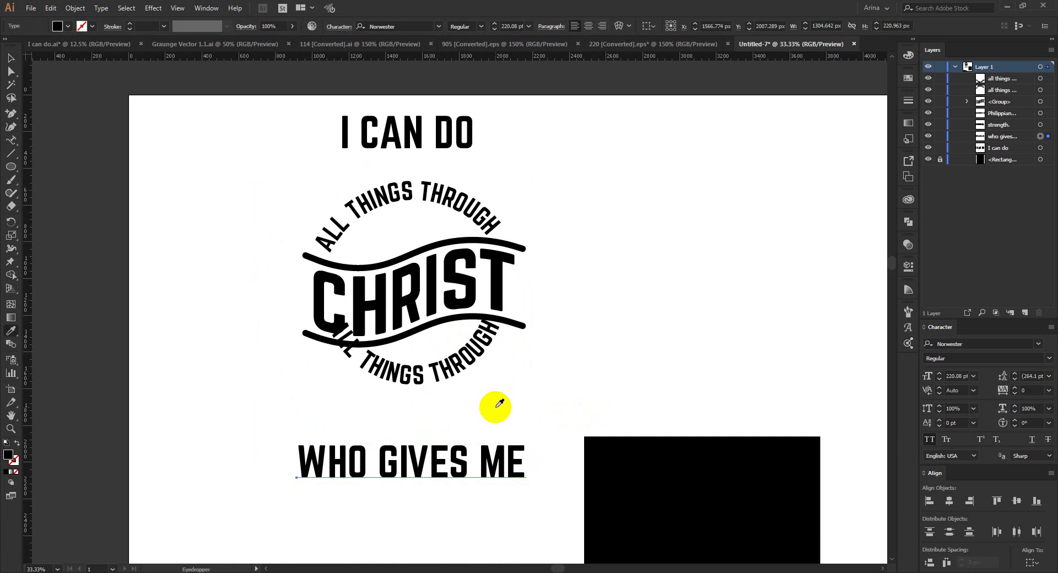
click(454, 190)
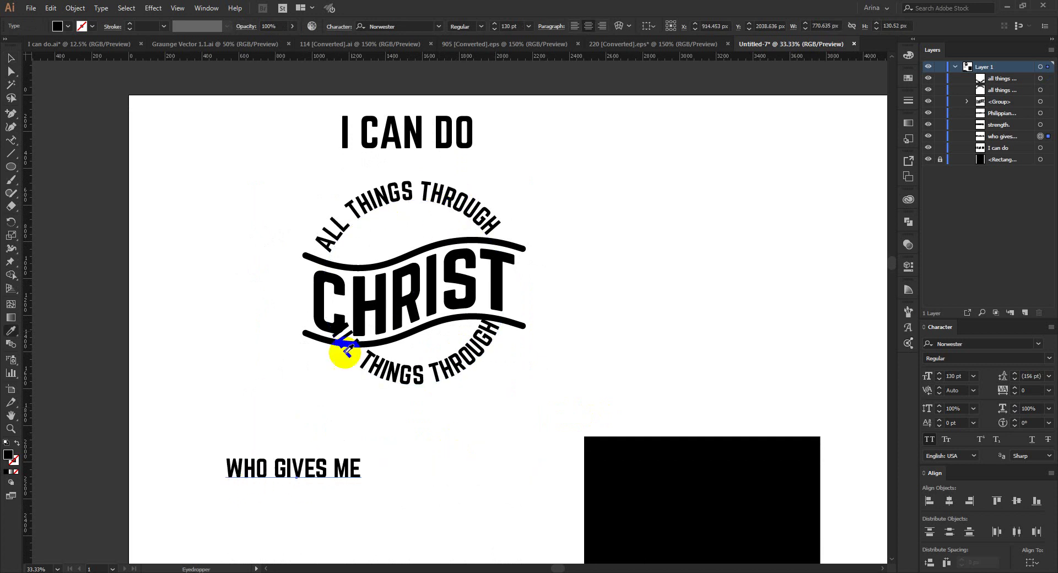
Cut the "WHO GIVES ME" line and paste it over the text on the circle's lower arc, replacing "ALL THINGS THROUGH".
click(10, 57)
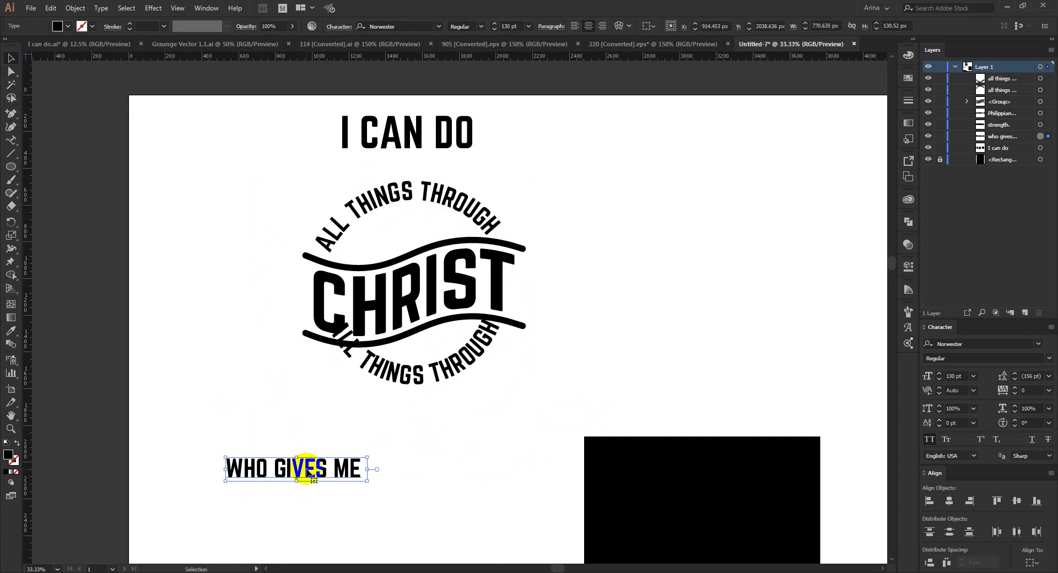
key(a)
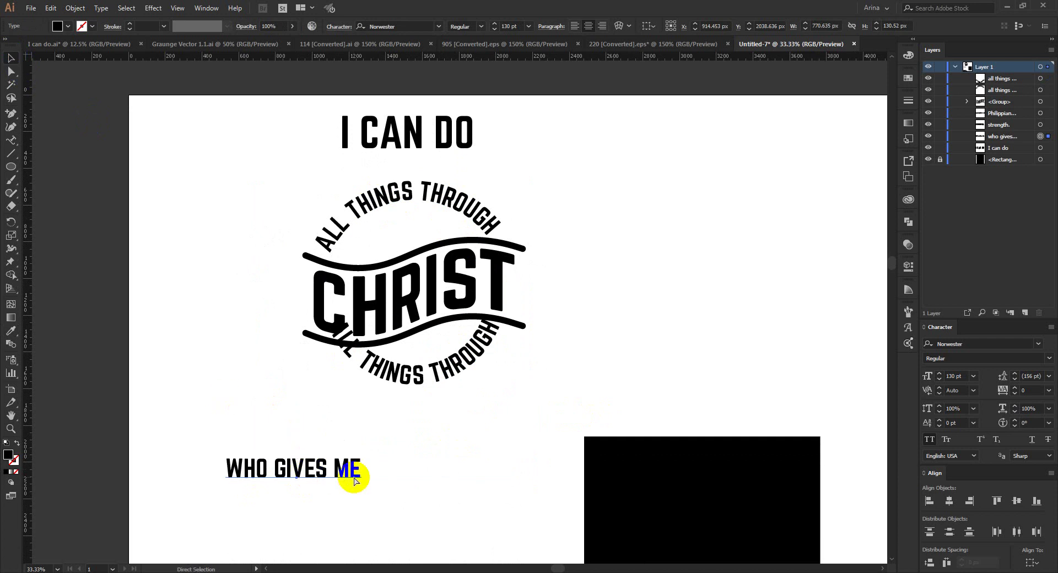
key(ctrl+x)
click(437, 369)
click(438, 369)
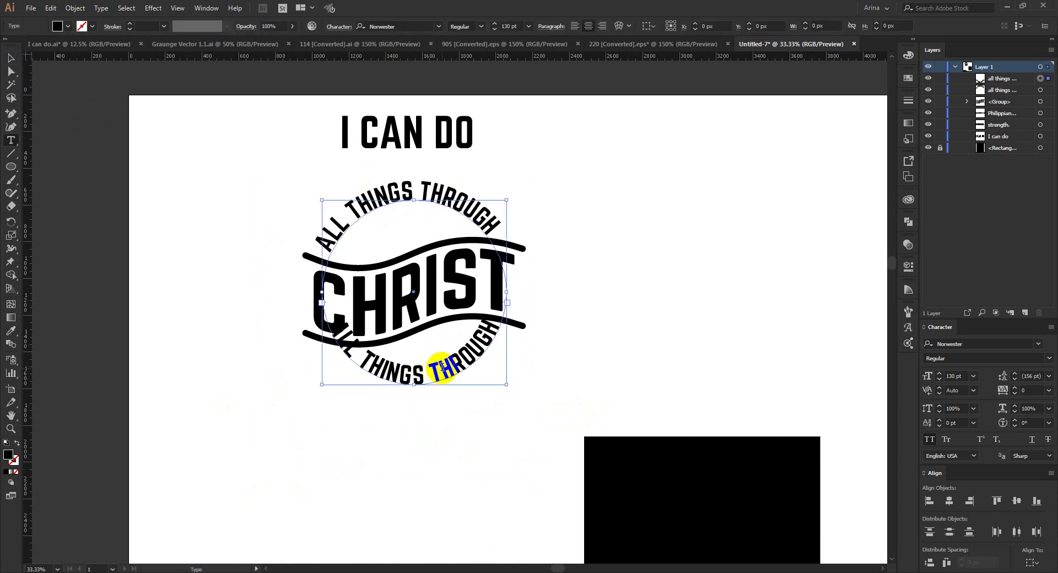
triple_click(442, 367)
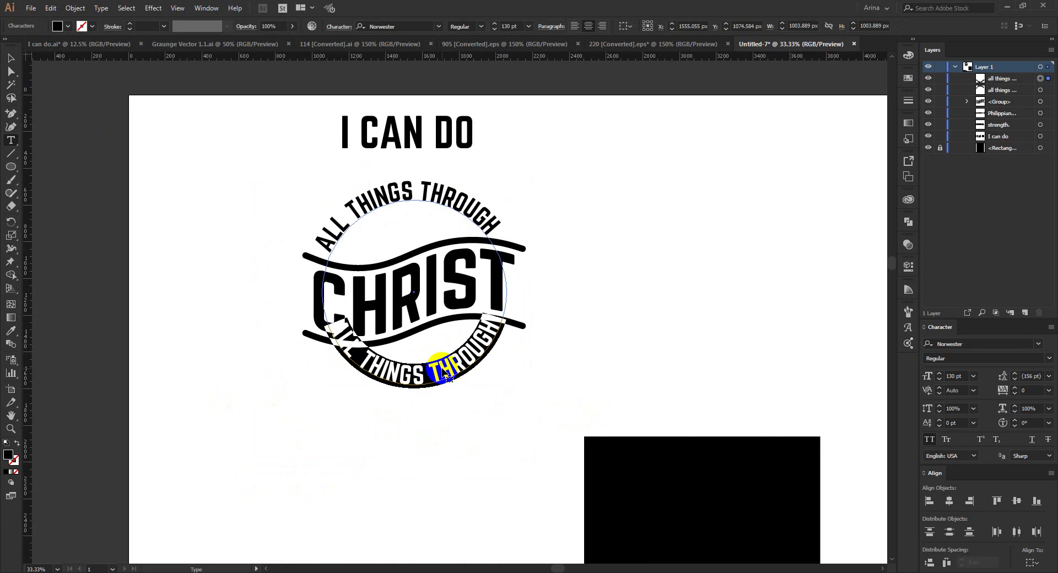
key(ctrl+v)
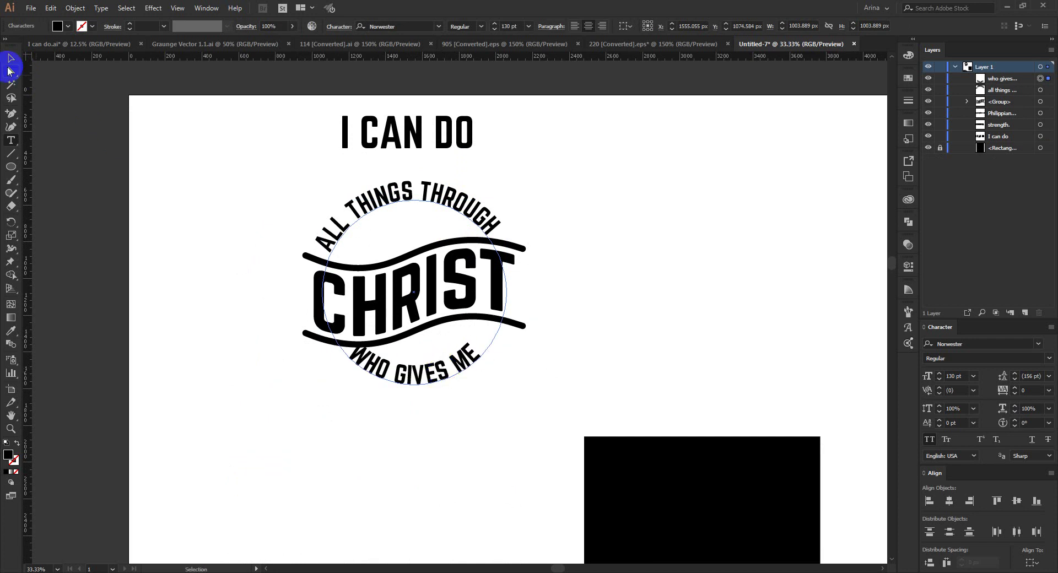
Set the baseline shift of the curved "WHO GIVES ME" text to -100 pt to push it outside the circle.
click(11, 57)
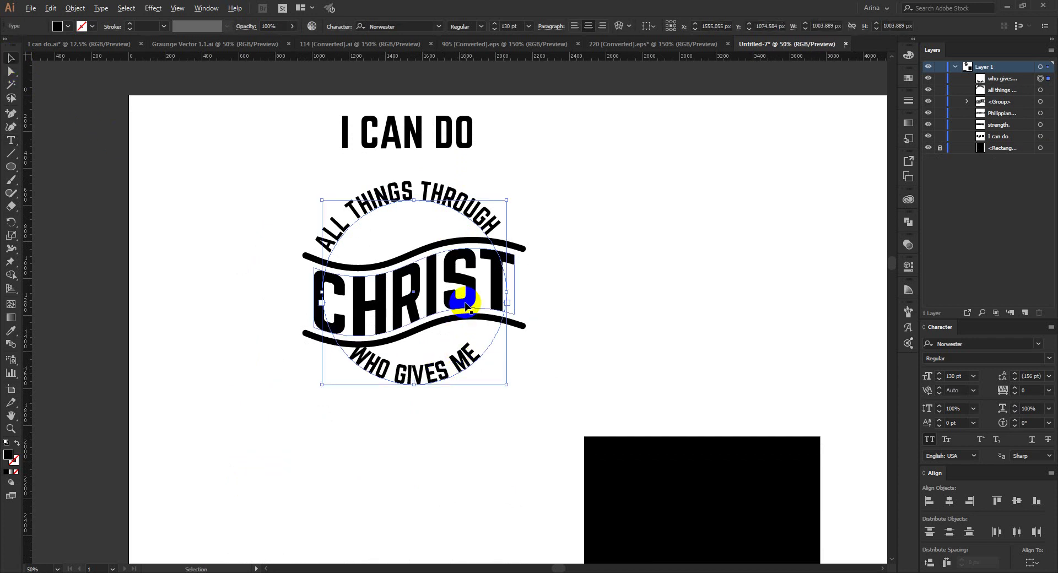
scroll(462, 300, up, 1)
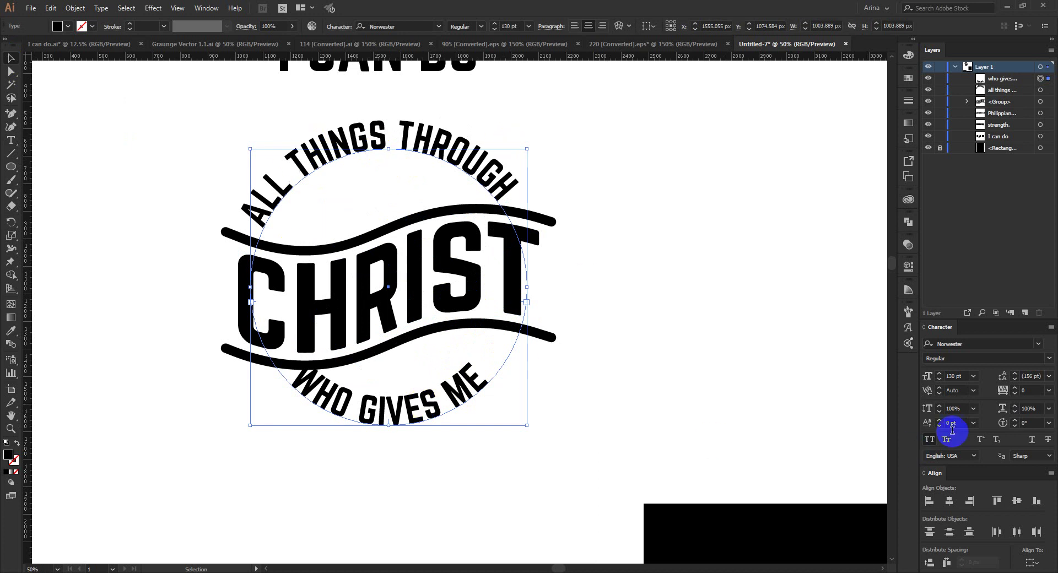
scroll(961, 423, down, 5)
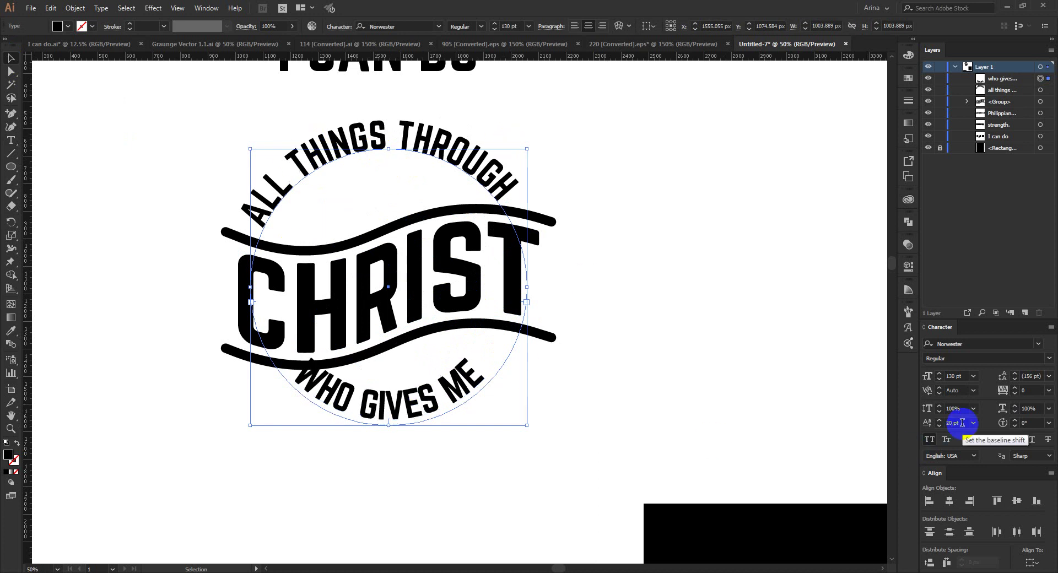
scroll(962, 422, down, 4)
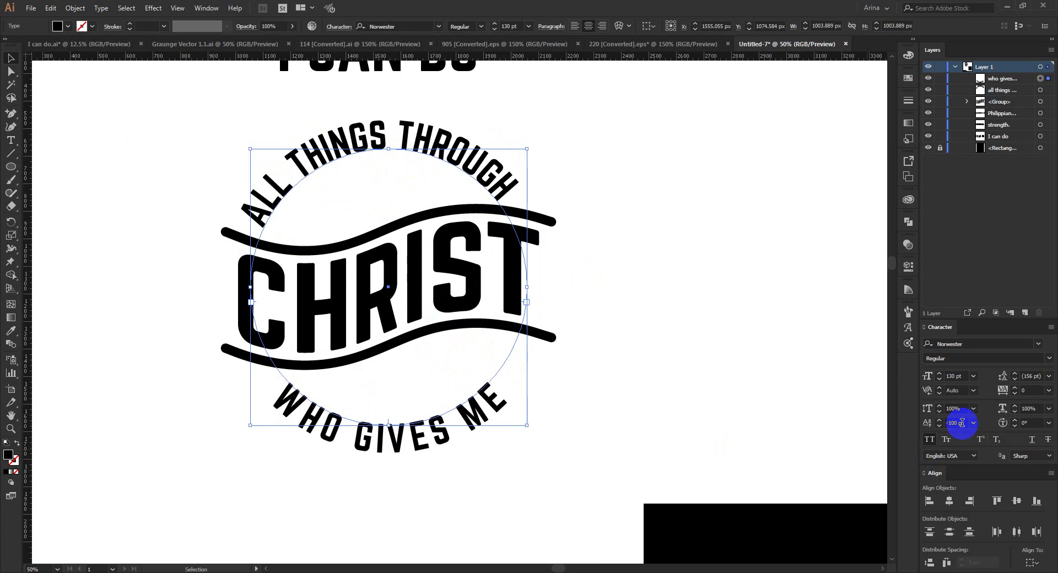
Tighten the tracking of the curved "WHO GIVES ME" text to -50 and shift it along the circle's lower arc.
scroll(1030, 388, down, 3)
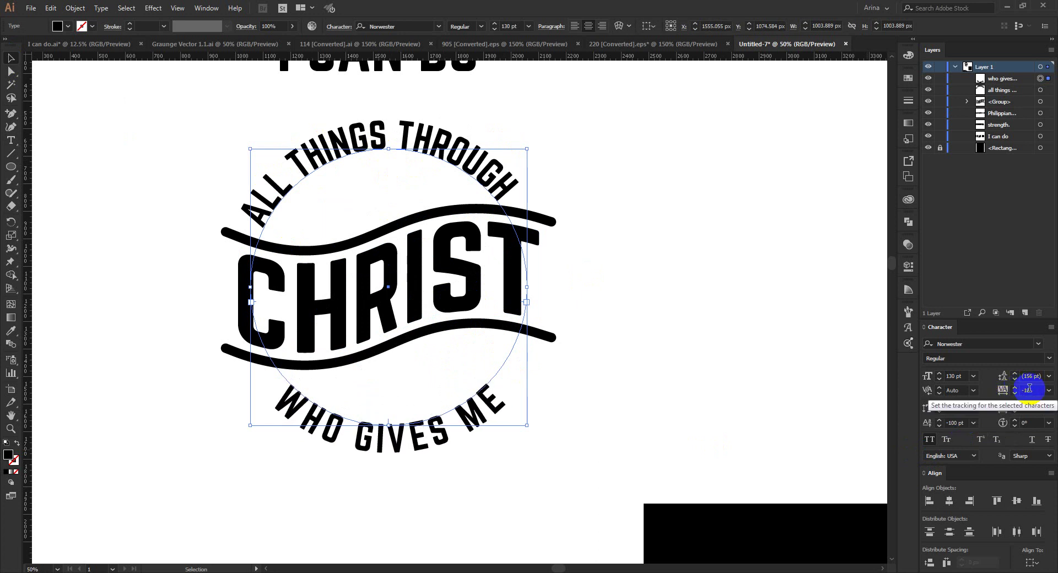
scroll(1029, 388, down, 1)
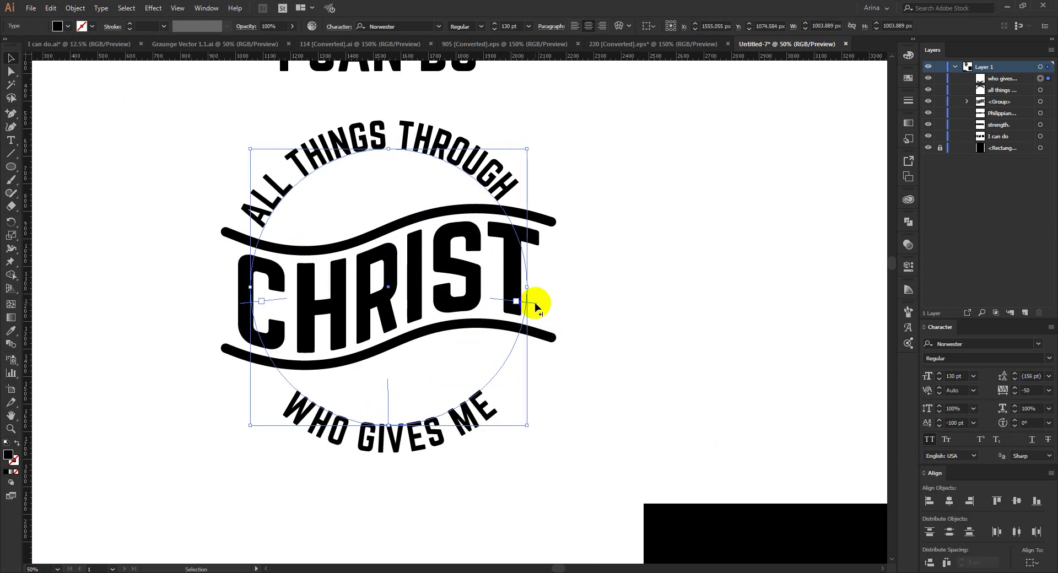
drag(538, 303, 547, 251)
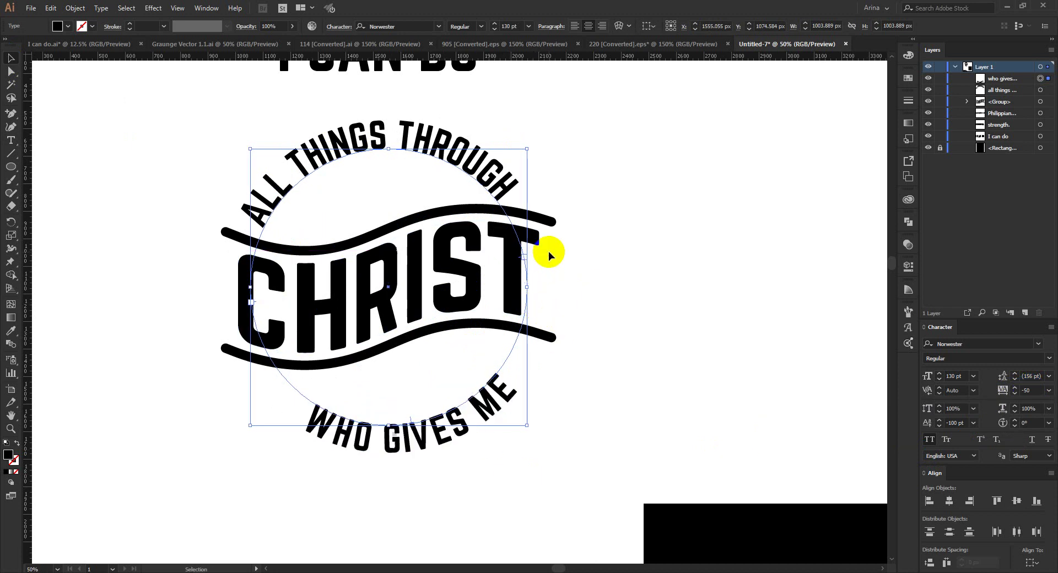
scroll(457, 391, down, 1)
click(547, 396)
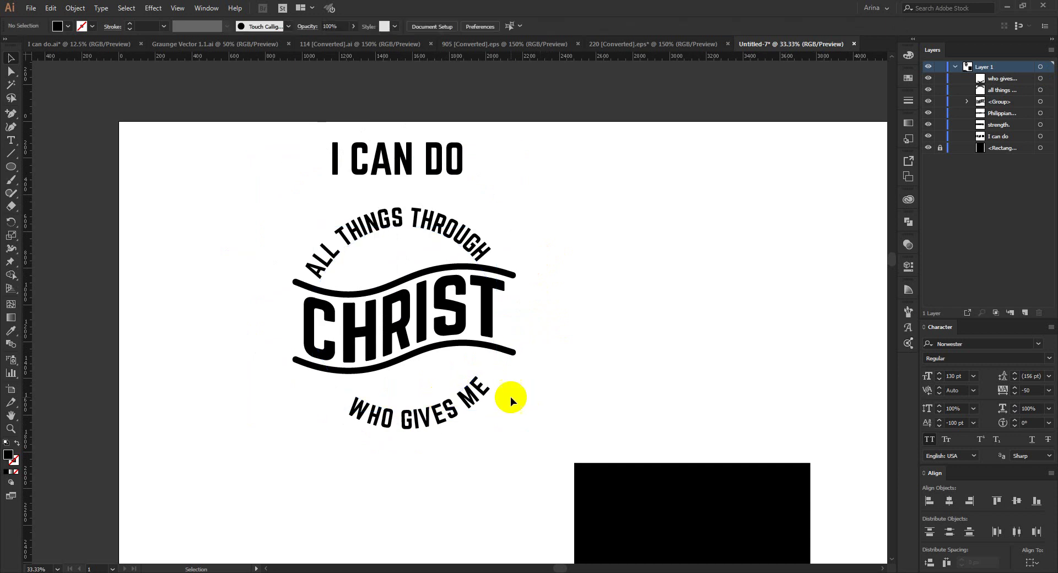
Align the start and end brackets of the curved "WHO GIVES ME" text with the circle's horizontal midline, centring it on the lower arc.
click(411, 423)
scroll(399, 379, up, 1)
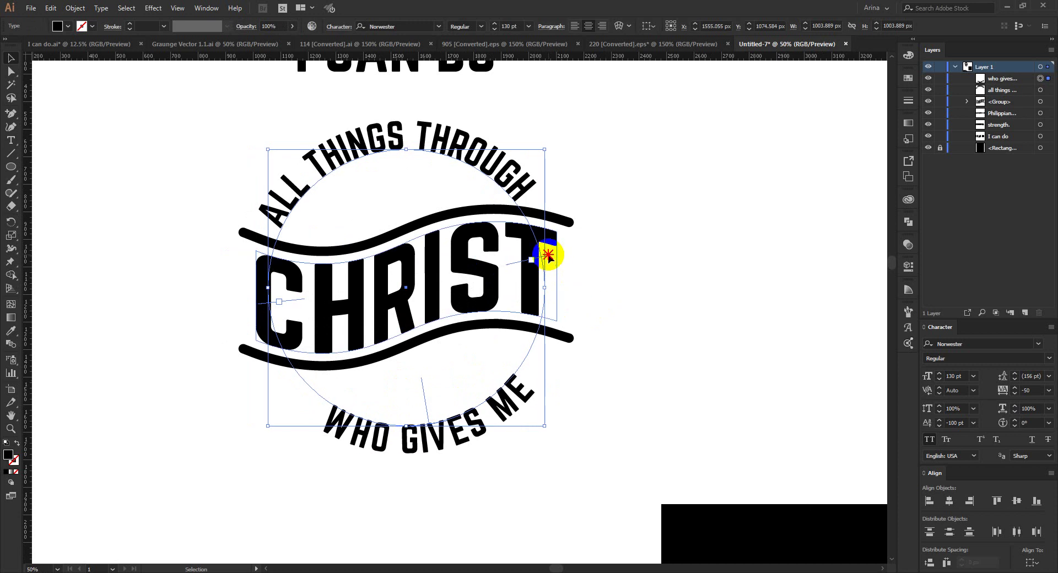
drag(548, 256, 553, 285)
key(ctrl+z)
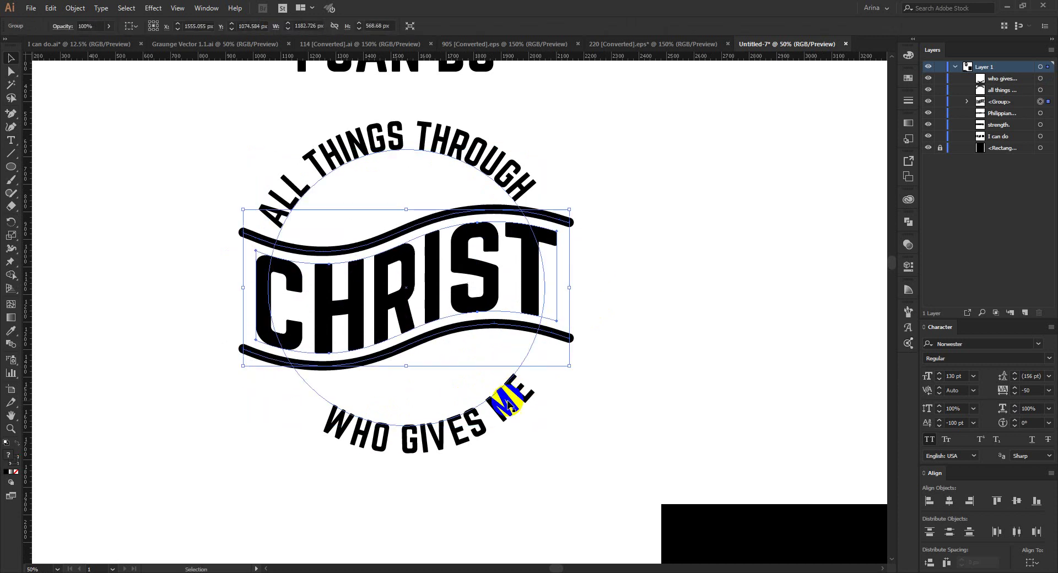
click(507, 405)
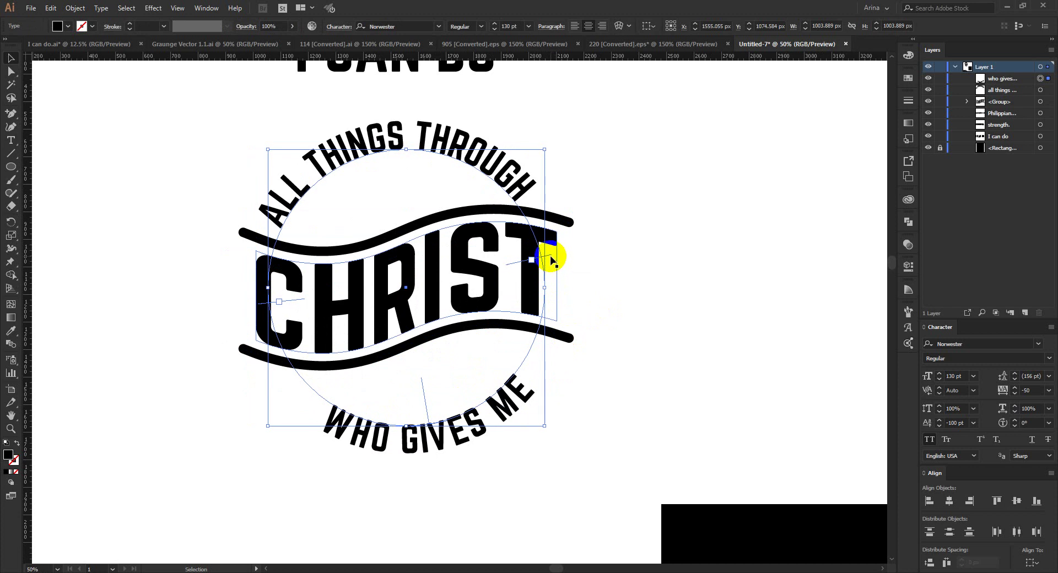
drag(548, 255, 343, 359)
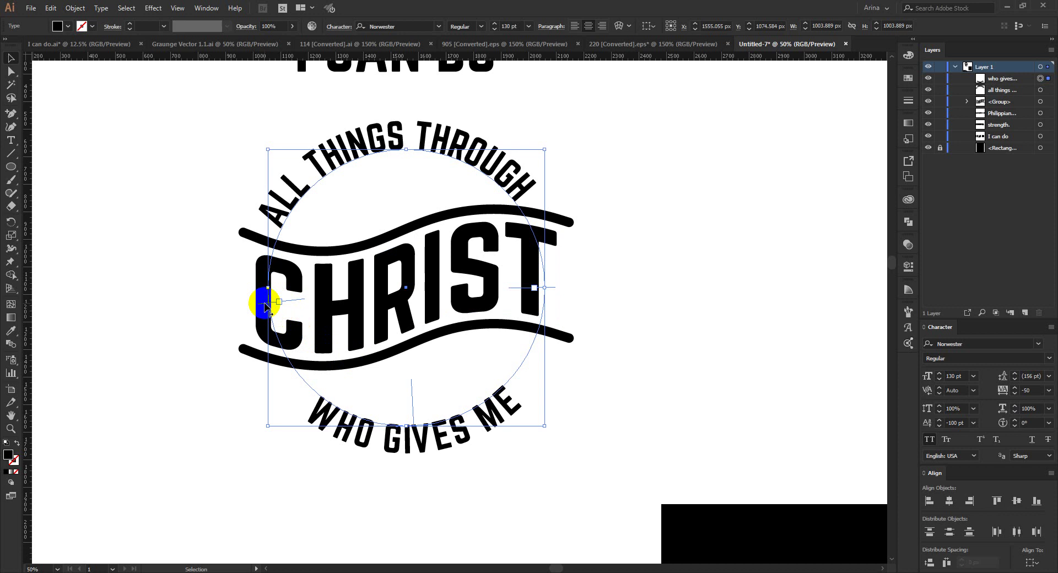
drag(262, 297, 461, 408)
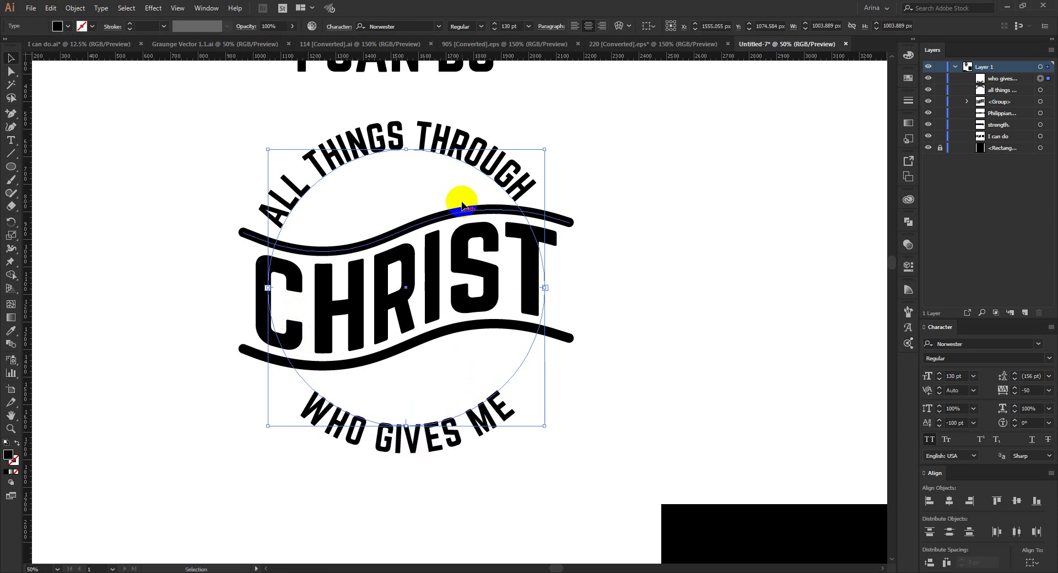
Move the end bracket of "ALL THINGS THROUGH" to the circle's horizontal midline so the text is centred on the upper arc.
click(461, 165)
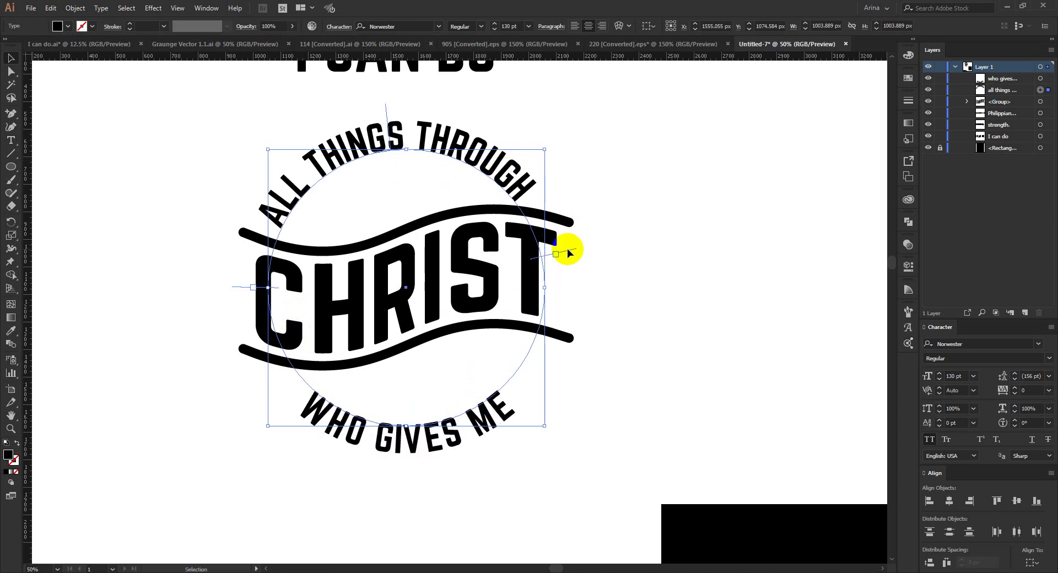
drag(570, 253, 567, 288)
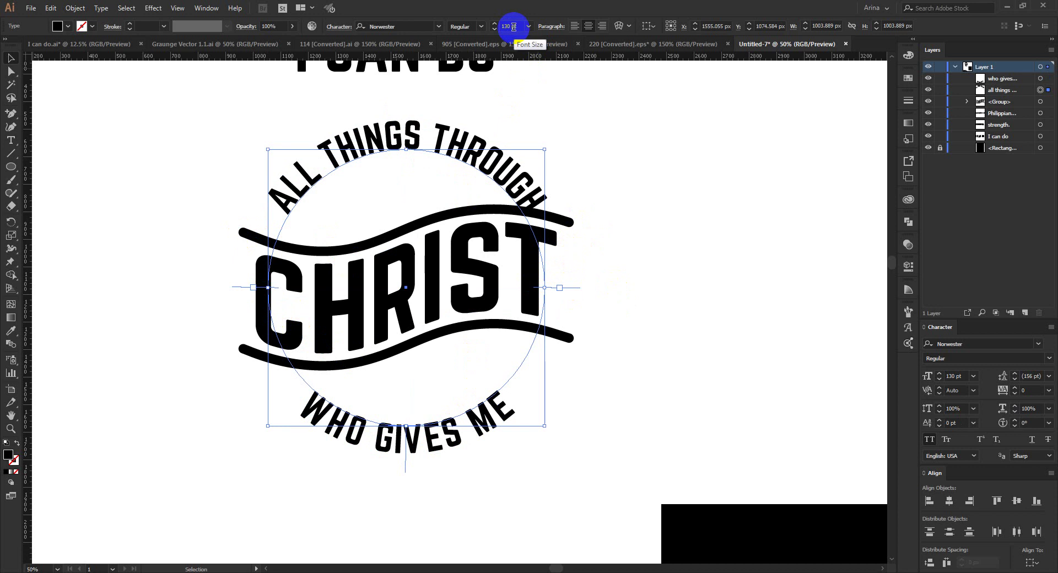
Try a 120 pt font size on the curved "ALL THINGS THROUGH" text, and return it to 130 pt.
text(120)
key(Return)
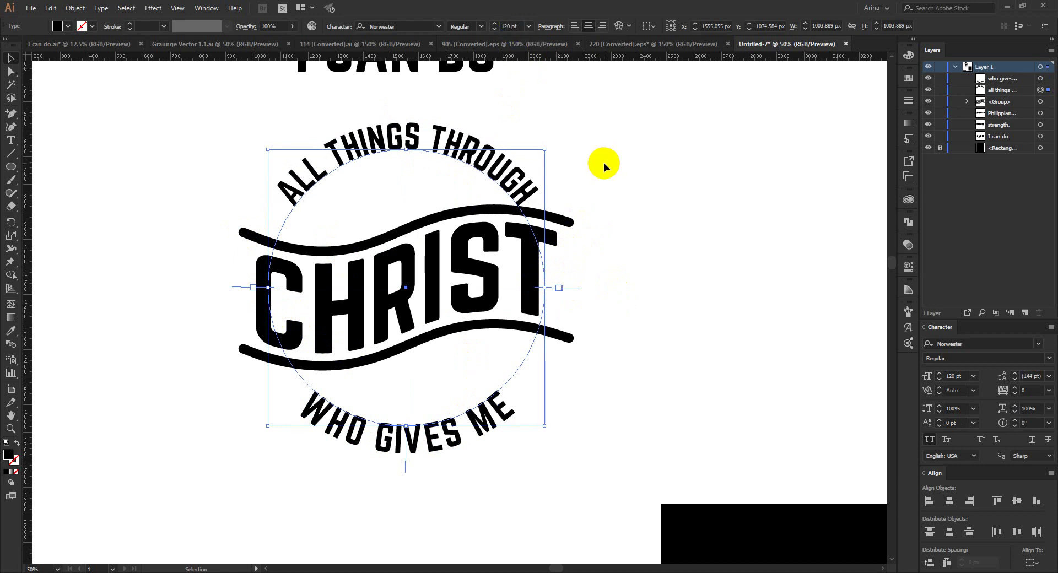
click(512, 26)
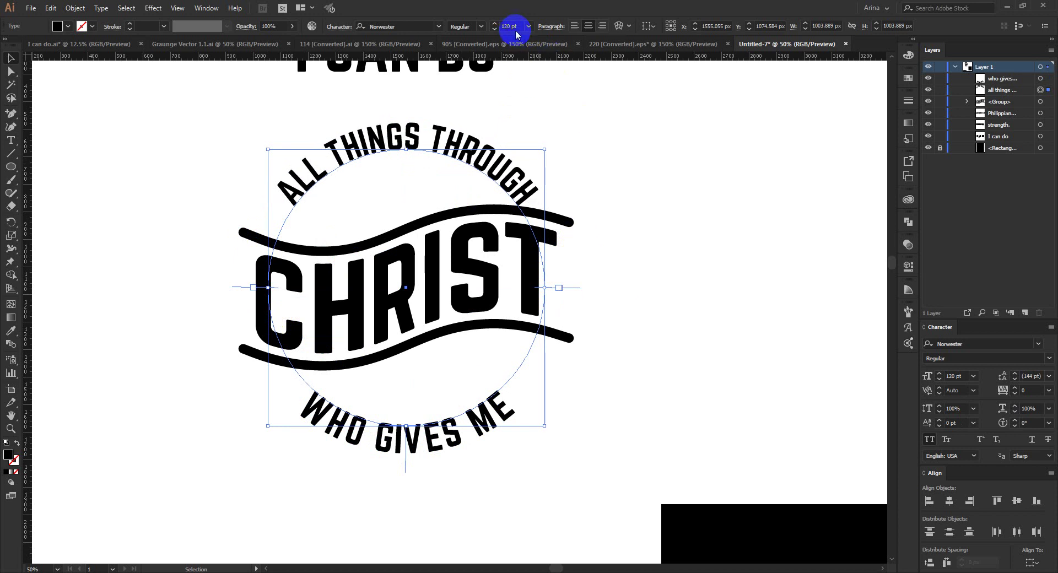
text(130)
key(Return)
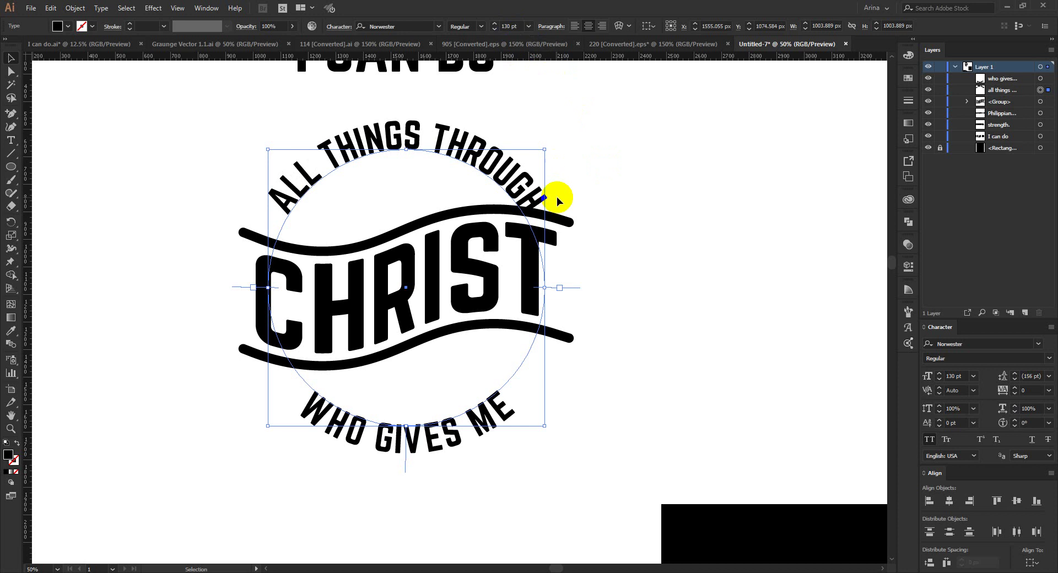
Move the "CHRIST" group with its wavy lines down about 50 px to sit evenly between the two curved text lines.
click(538, 207)
click(455, 252)
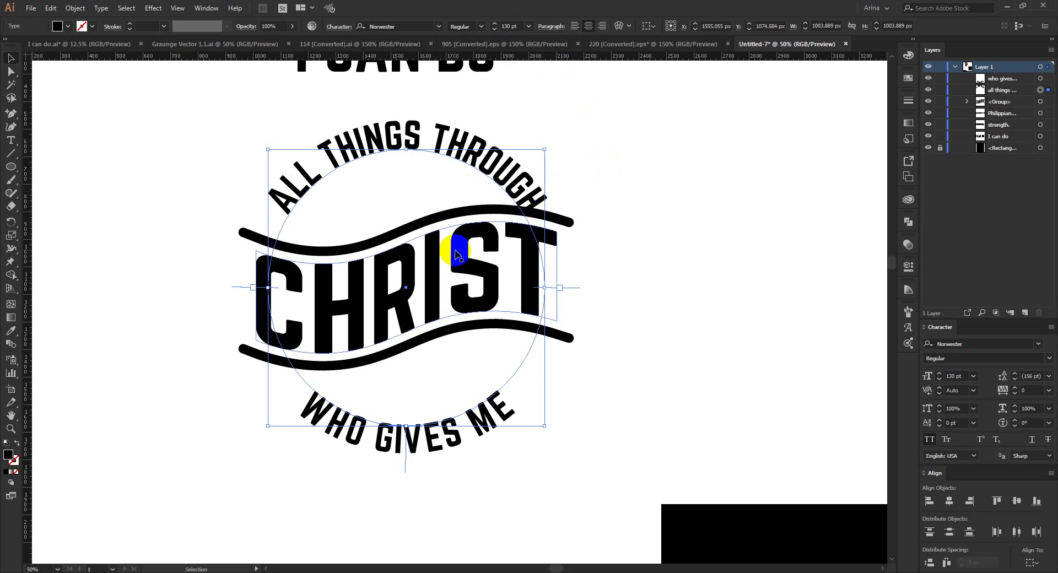
key(Down)
key(Down)
key(Down)
key(Down)
key(Down)
key(Down)
key(Down)
key(Down)
key(Down)
key(Down)
key(Down)
key(Down)
key(Down)
key(Down)
key(Down)
key(Down)
key(Down)
key(Down)
key(Down)
key(Down)
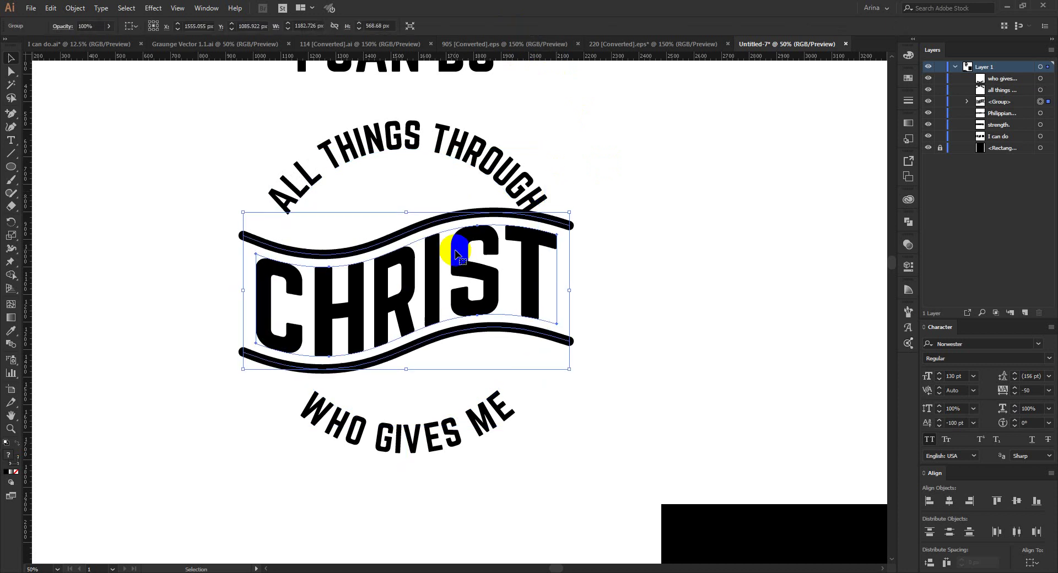
key(Down)
key(Down)
key(Down)
key(Down)
key(Down)
key(Down)
key(Down)
key(Down)
key(Down)
key(Down)
key(Down)
key(Down)
key(Down)
key(Down)
key(Down)
key(Down)
key(Down)
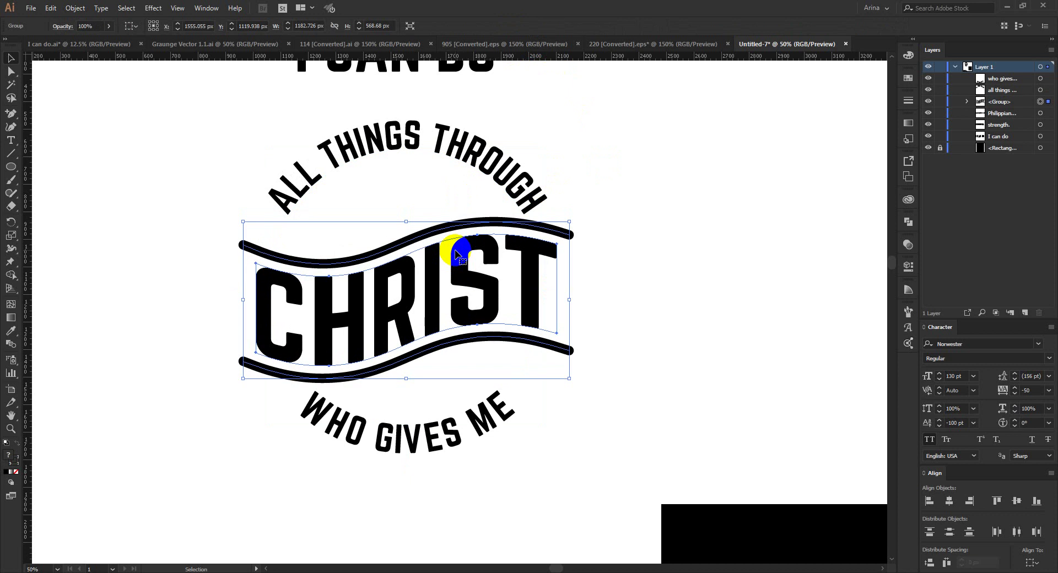
click(492, 297)
click(363, 193)
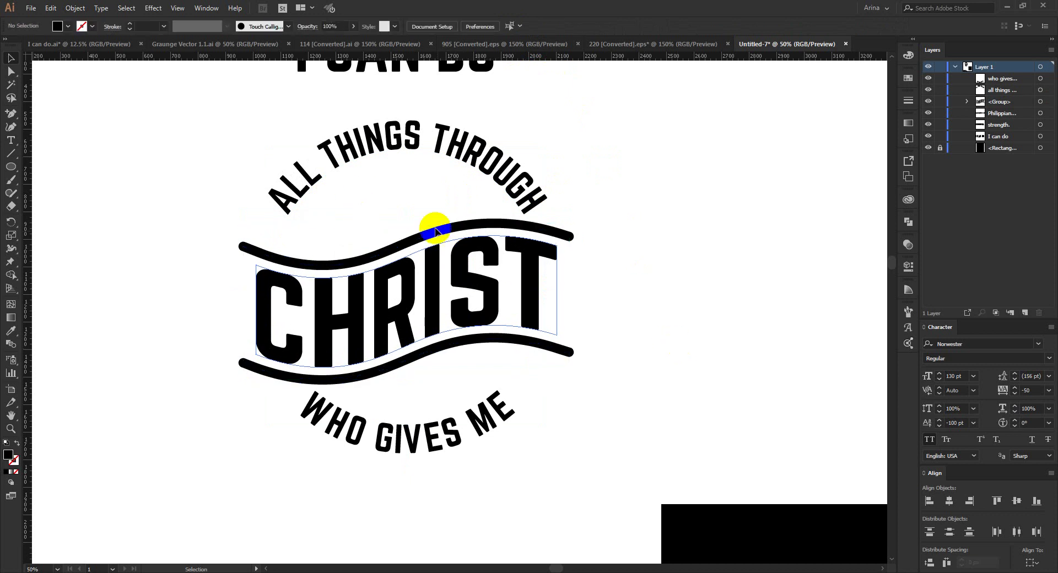
Add two vertical guides at the outer ends of the wavy lines around "CHRIST".
scroll(448, 283, down, 1)
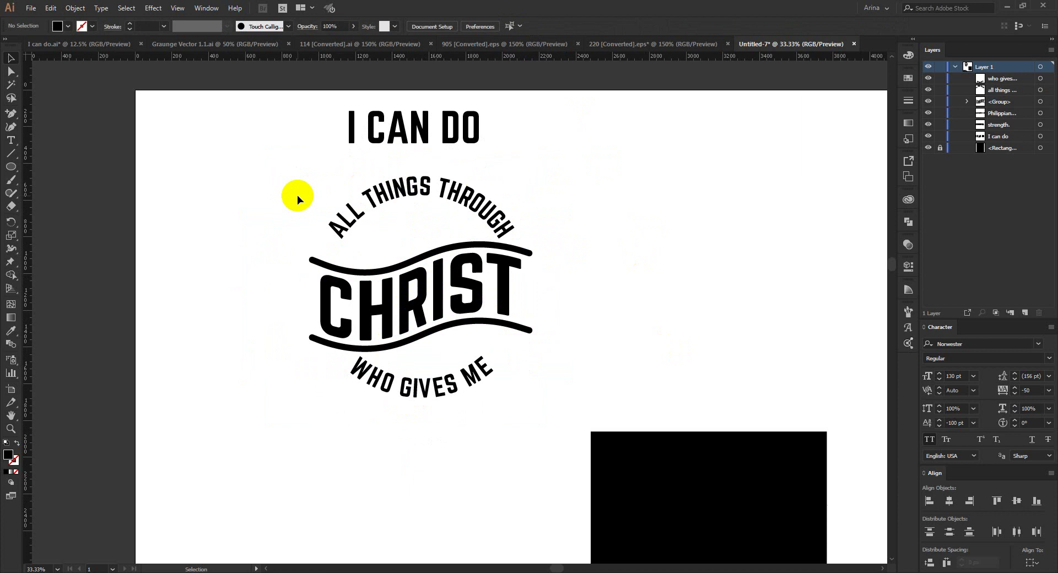
drag(532, 57, 311, 297)
key(alt)
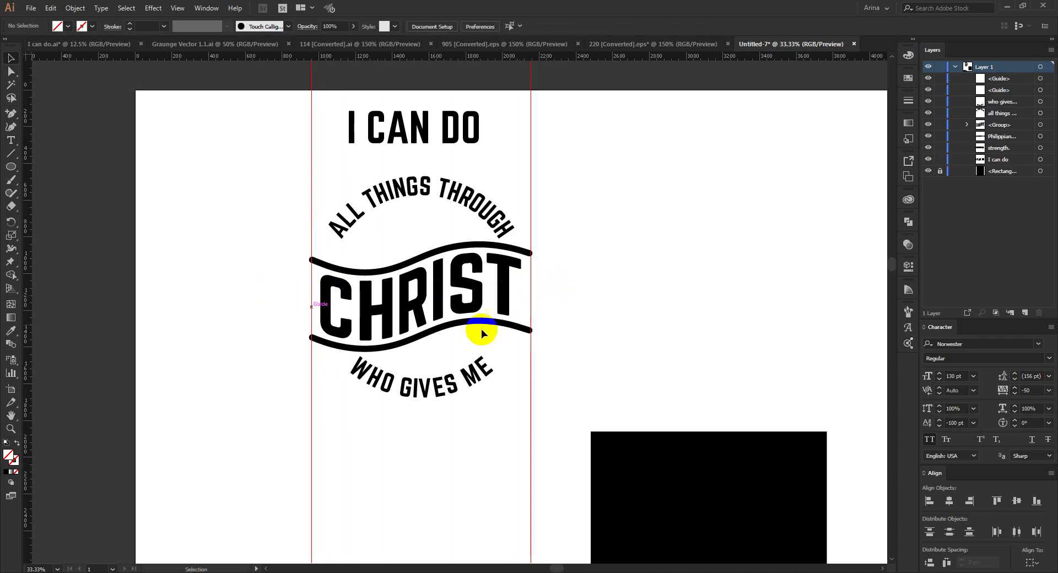
Scale "I CAN DO" down to 154.4 pt and place it centred between the guides, just above "ALL THINGS THROUGH".
scroll(574, 332, up, 1)
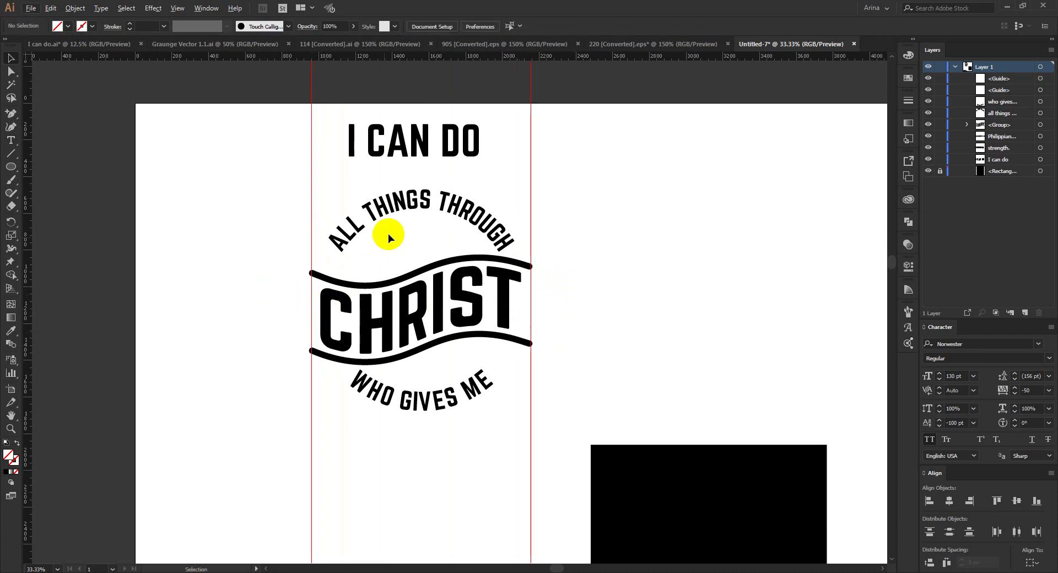
drag(435, 152, 477, 171)
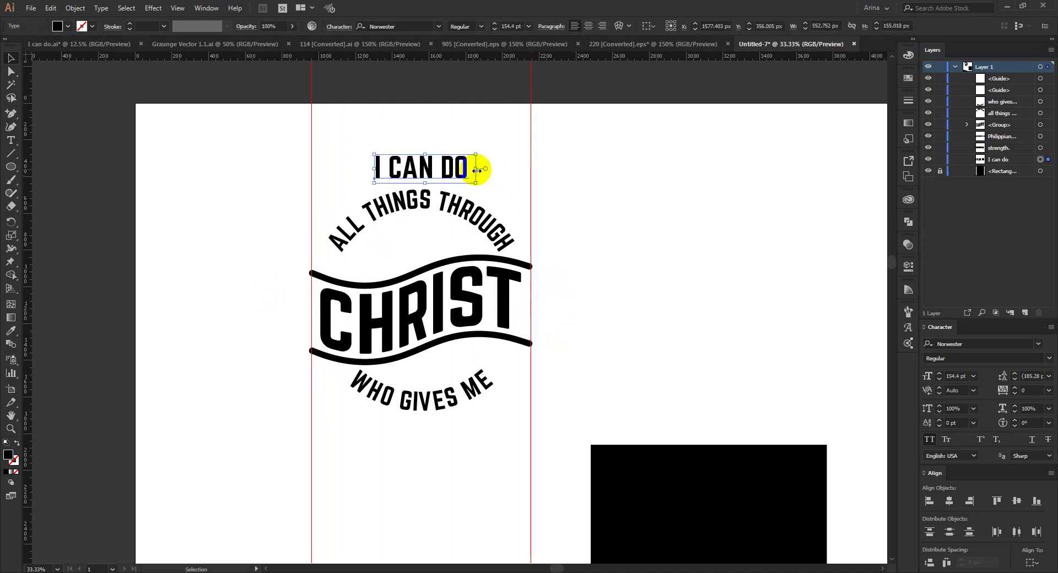
drag(477, 171, 477, 175)
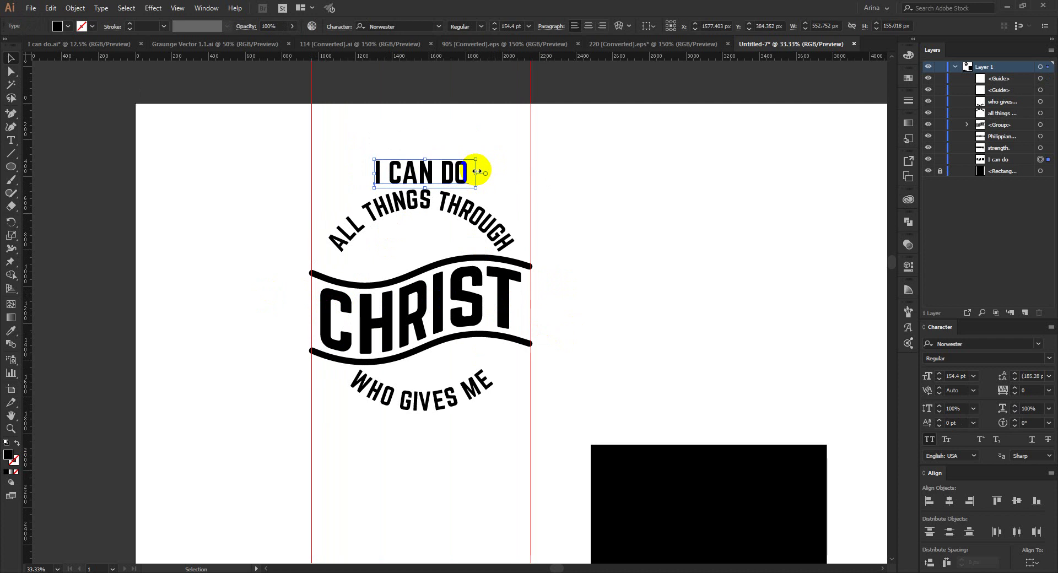
click(550, 253)
Delete the full stop after "STRENGTH" and move the word between the guides directly below "WHO GIVES ME".
scroll(431, 240, down, 1)
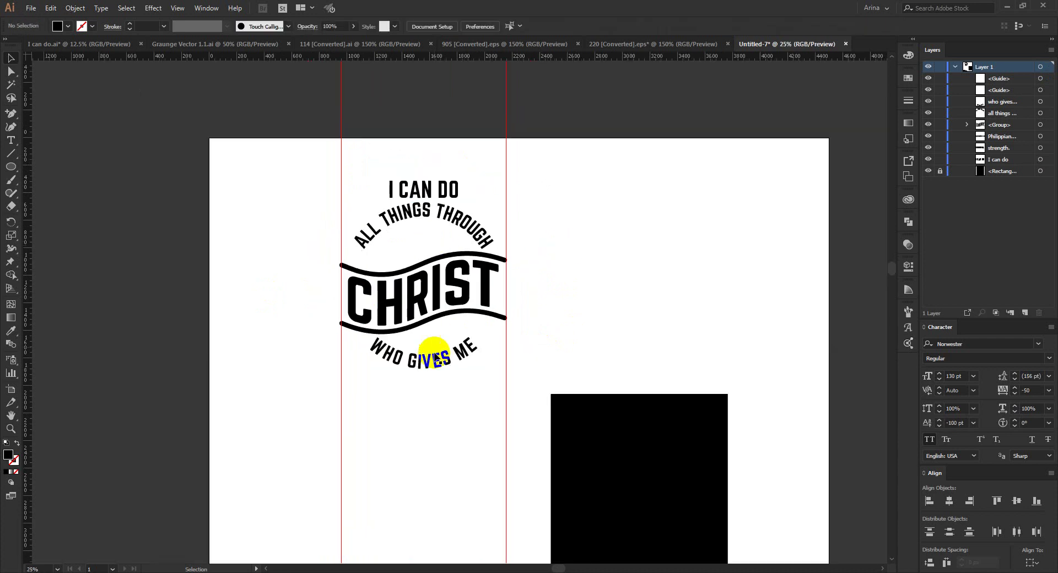
scroll(436, 351, down, 5)
drag(381, 480, 441, 395)
double_click(441, 395)
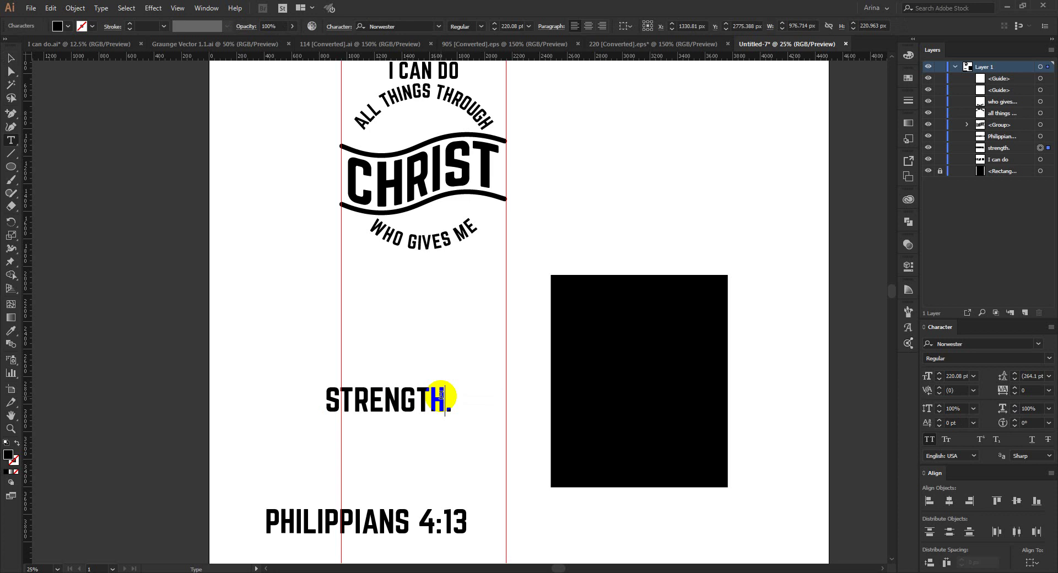
click(11, 58)
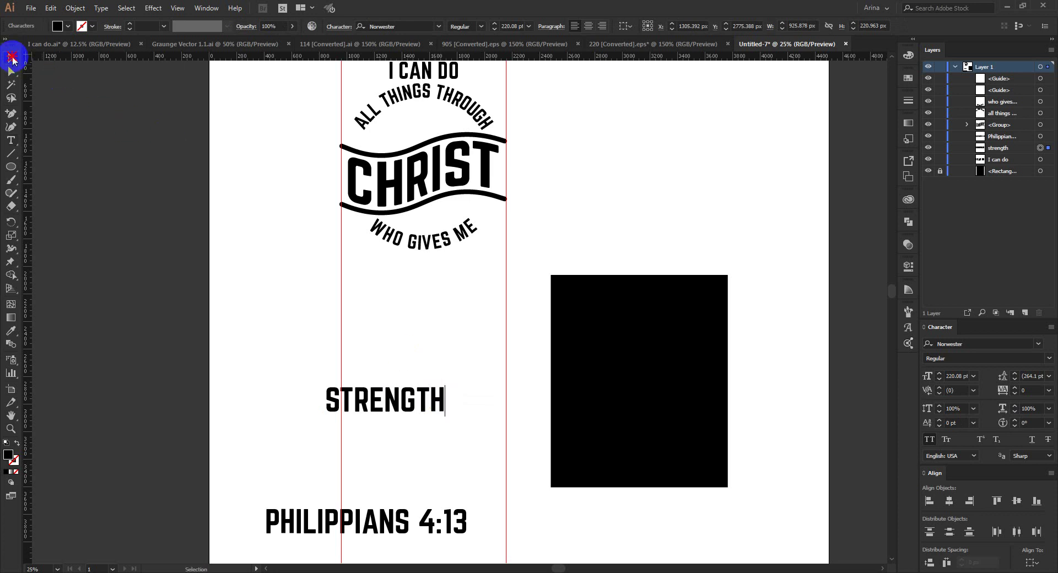
drag(420, 398, 457, 266)
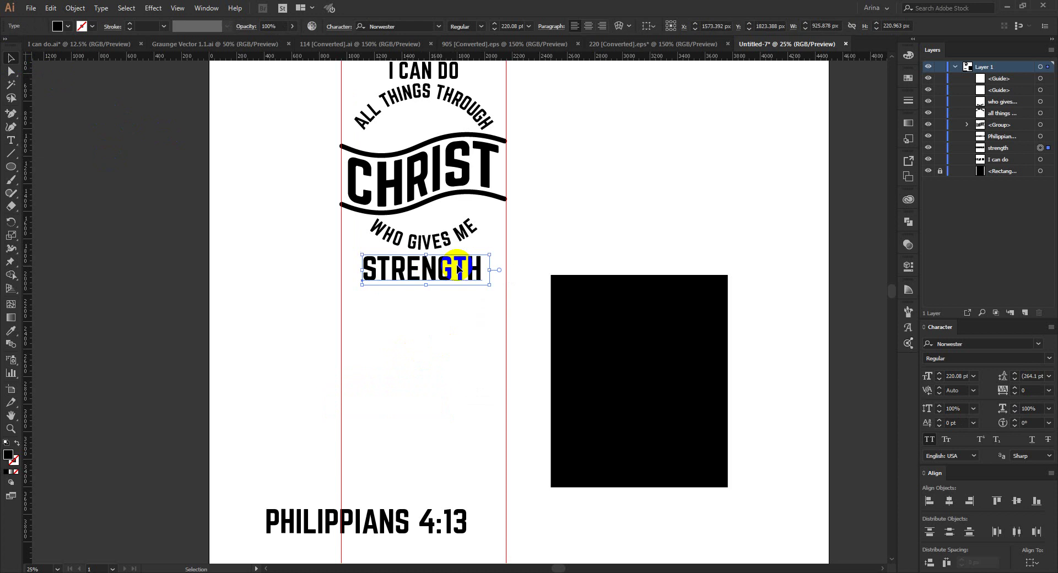
Move "PHILIPPIANS 4:13" between the guides directly below "STRENGTH" and scale it down to 103.5 pt.
click(409, 516)
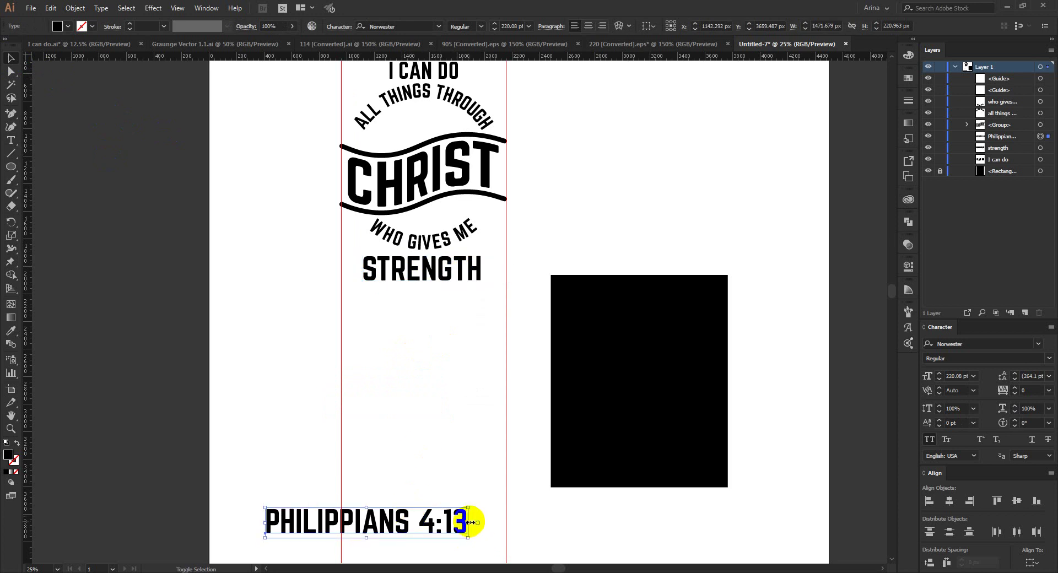
drag(468, 522, 464, 293)
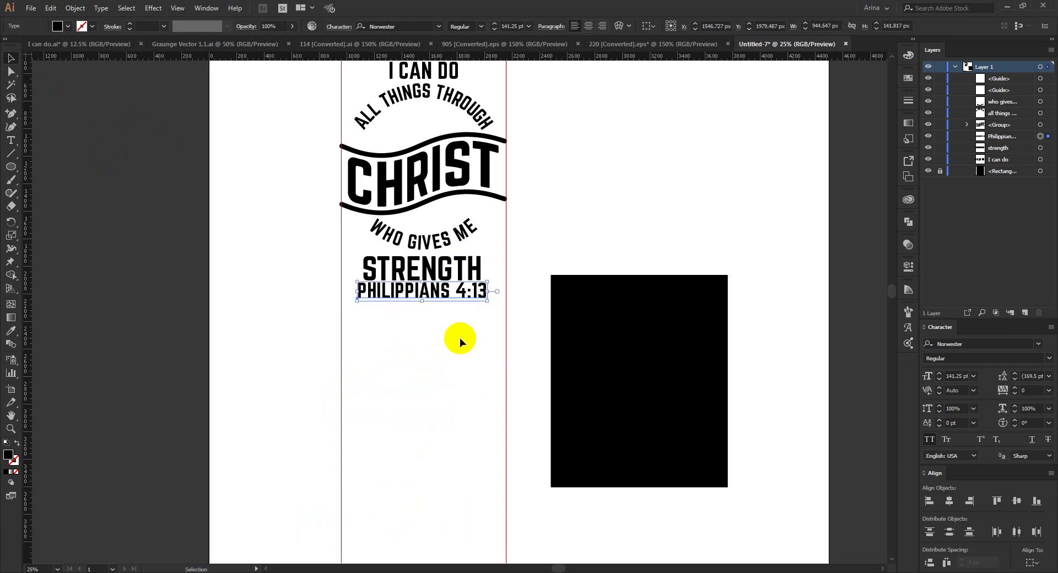
scroll(457, 364, up, 2)
scroll(422, 181, up, 1)
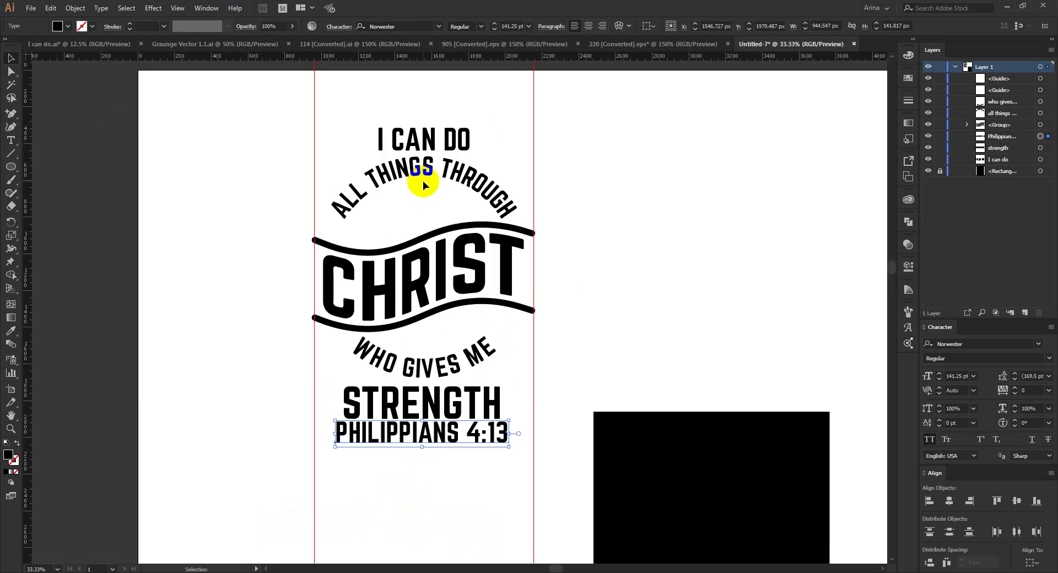
key(shift+Down)
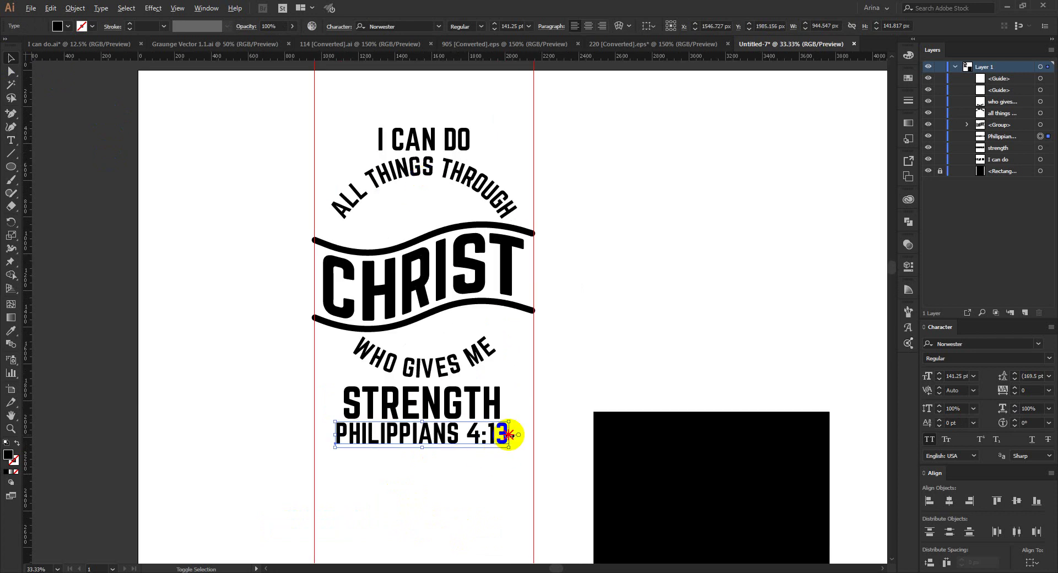
drag(510, 435, 488, 436)
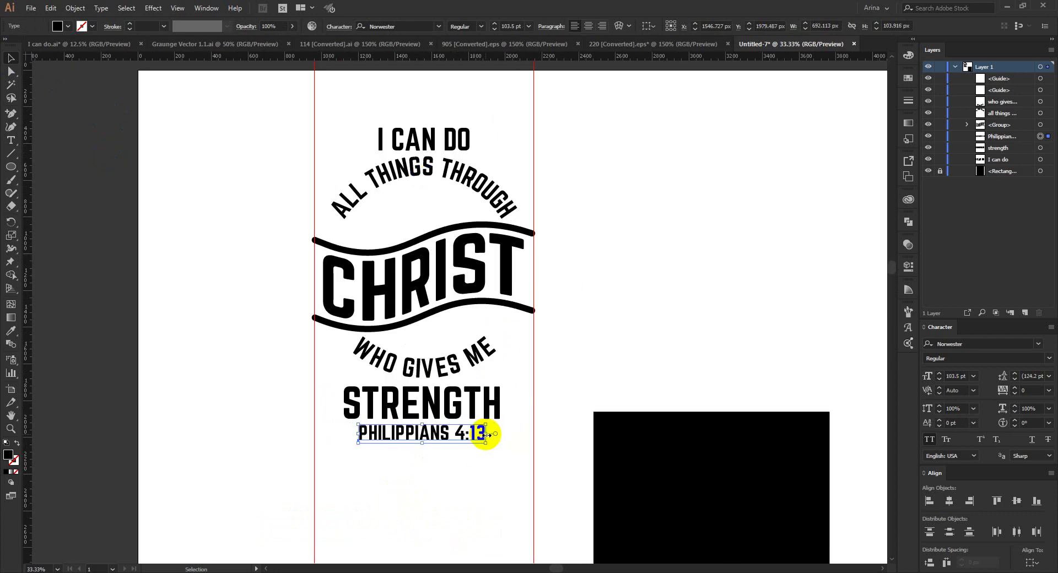
Nudge "PHILIPPIANS 4:13" up closer to "STRENGTH", and shift both lines up slightly towards "WHO GIVES ME".
key(shift+Up)
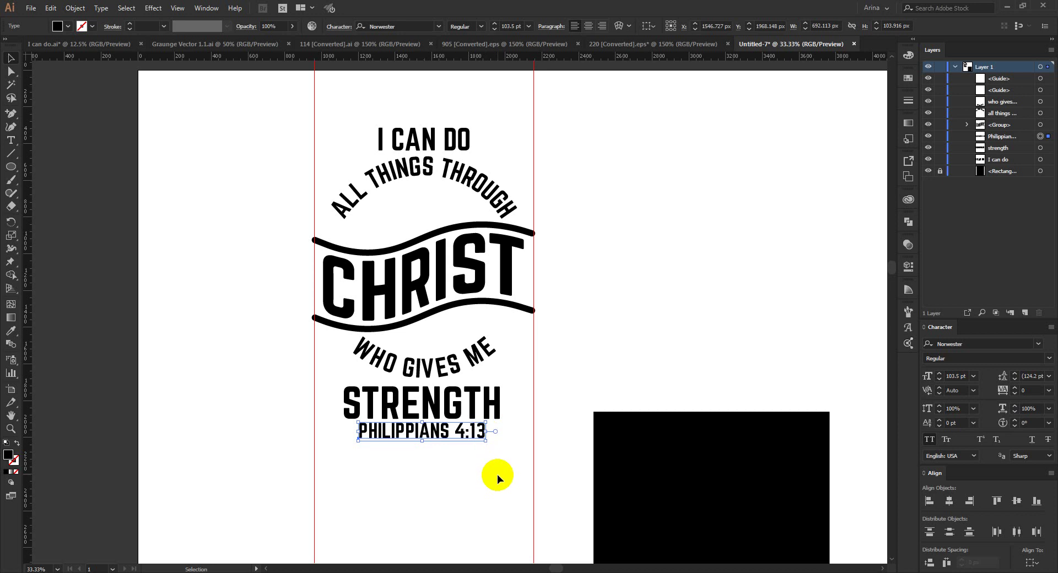
shift+click(433, 405)
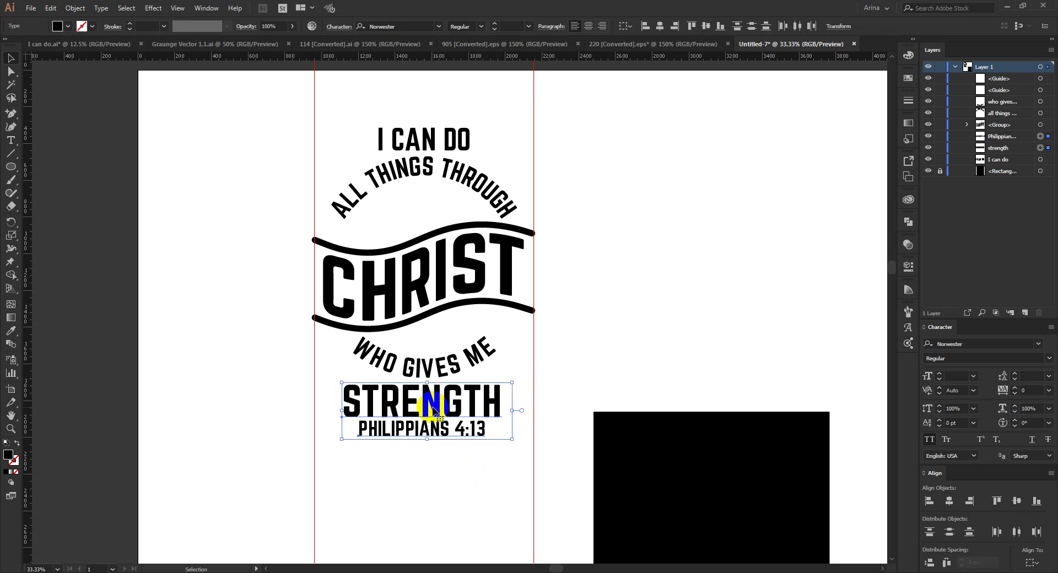
click(550, 360)
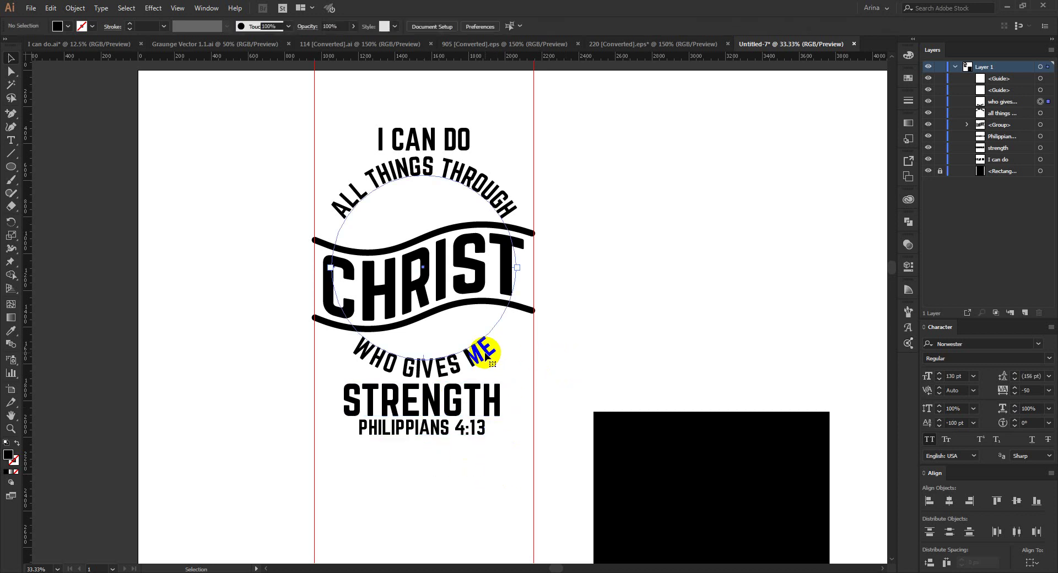
Convert the curved text lines "WHO GIVES ME" and "ALL THINGS THROUGH" to outlines.
click(485, 355)
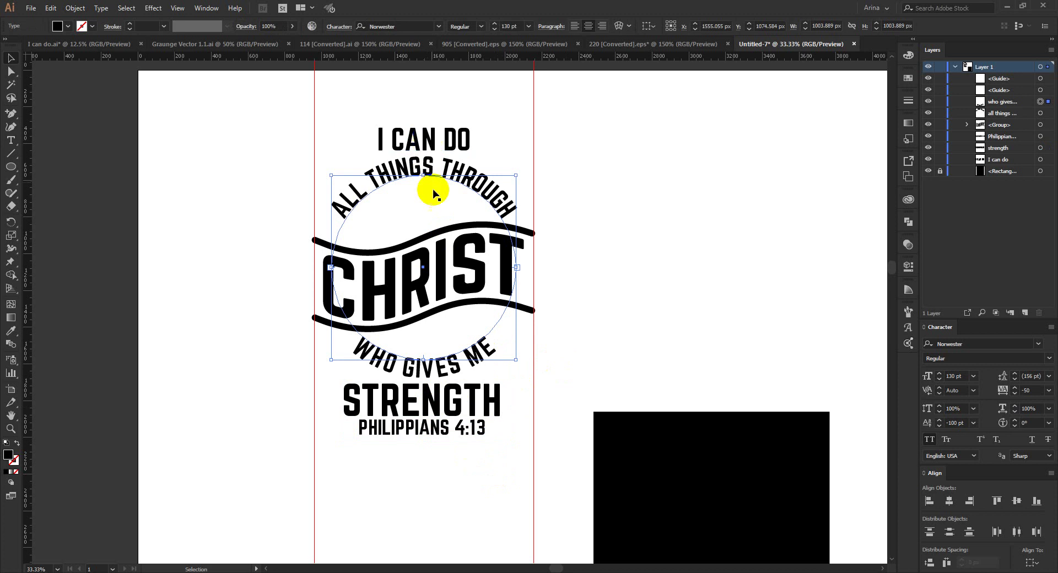
right_click(473, 352)
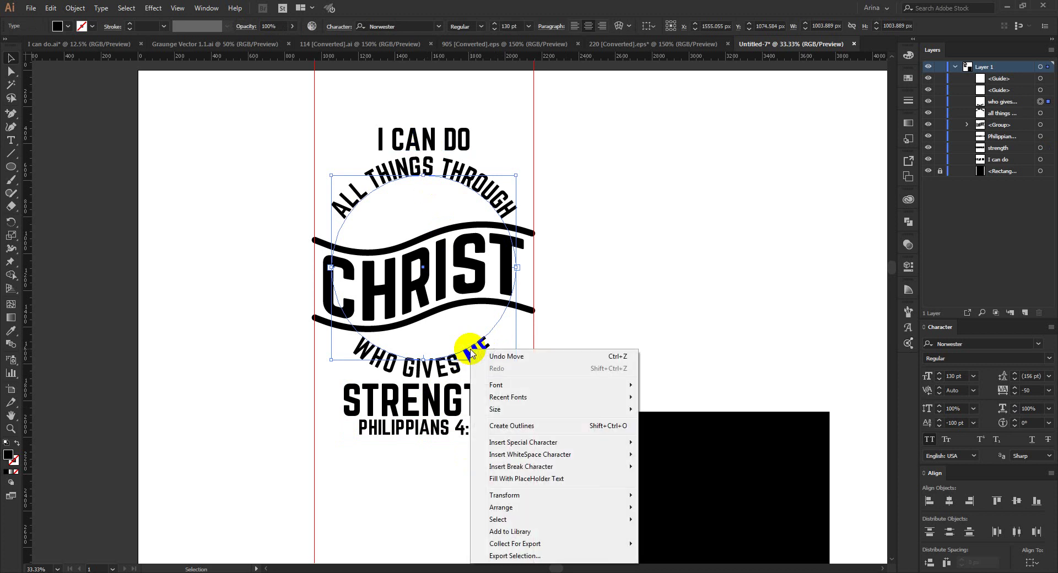
click(502, 426)
right_click(489, 186)
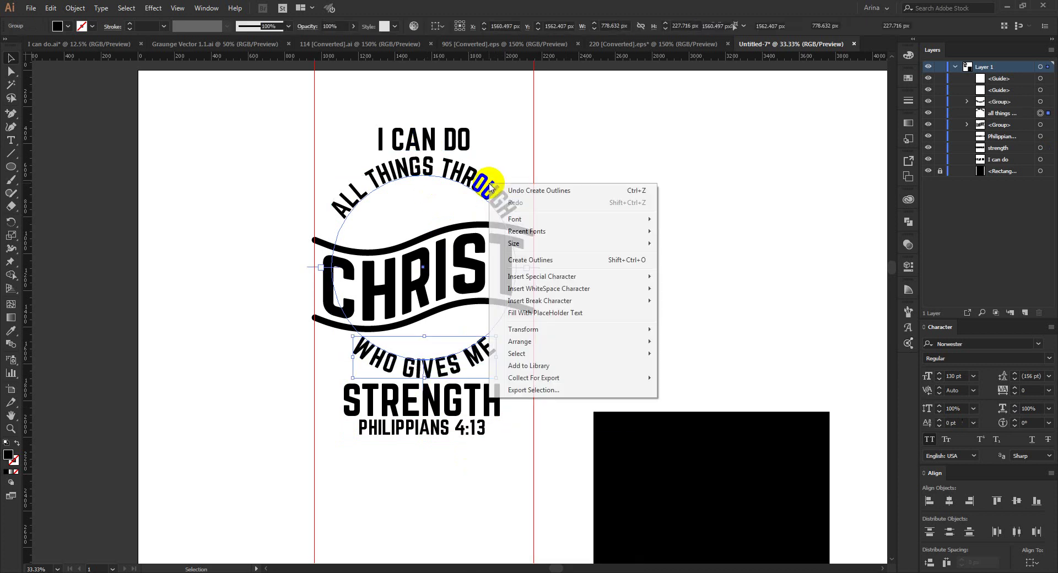
click(513, 259)
Convert the straight text lines "I CAN DO", "STRENGTH" and "PHILIPPIANS 4:13" to outlines together.
shift+click(455, 405)
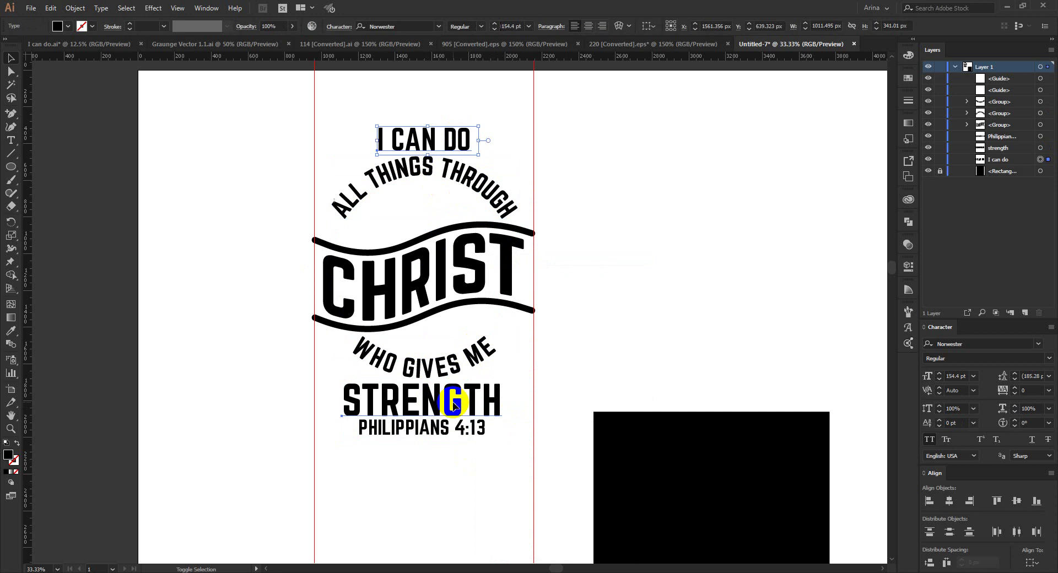
shift+click(438, 433)
right_click(453, 404)
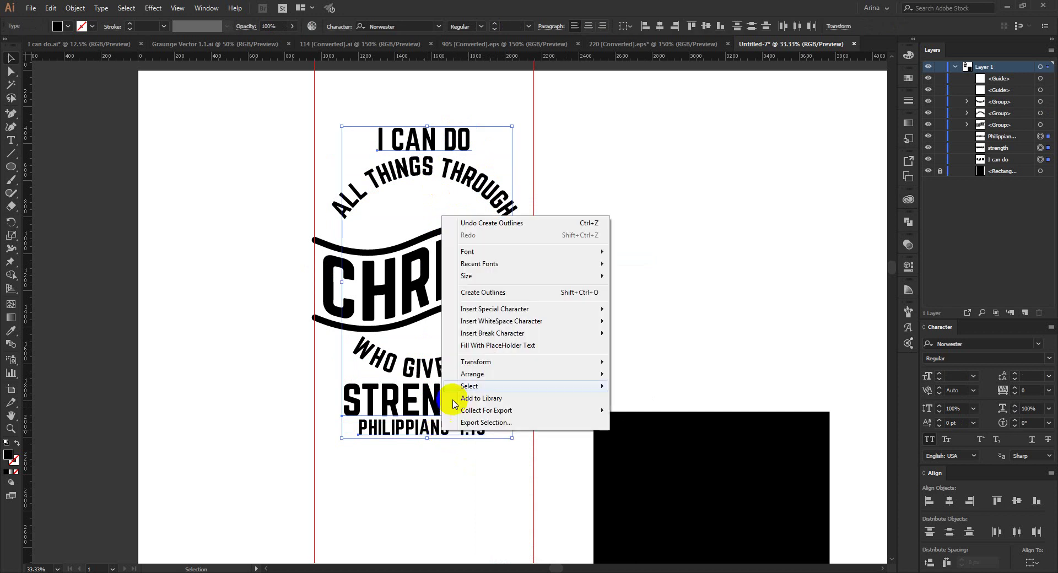
click(485, 292)
click(609, 270)
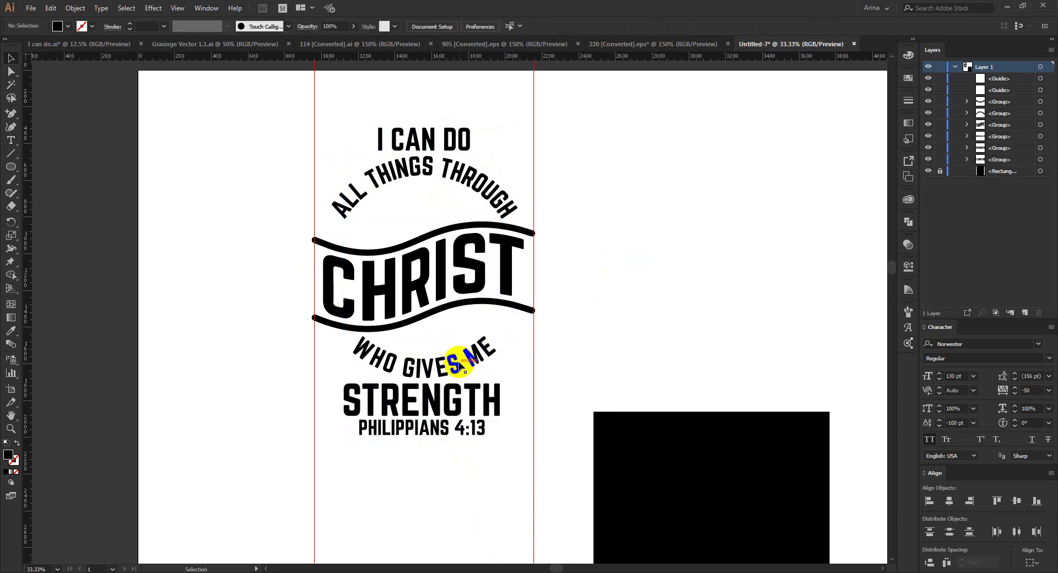
Group "WHO GIVES ME" and "ALL THINGS THROUGH" with the "CHRIST" and wavy-line group.
click(456, 361)
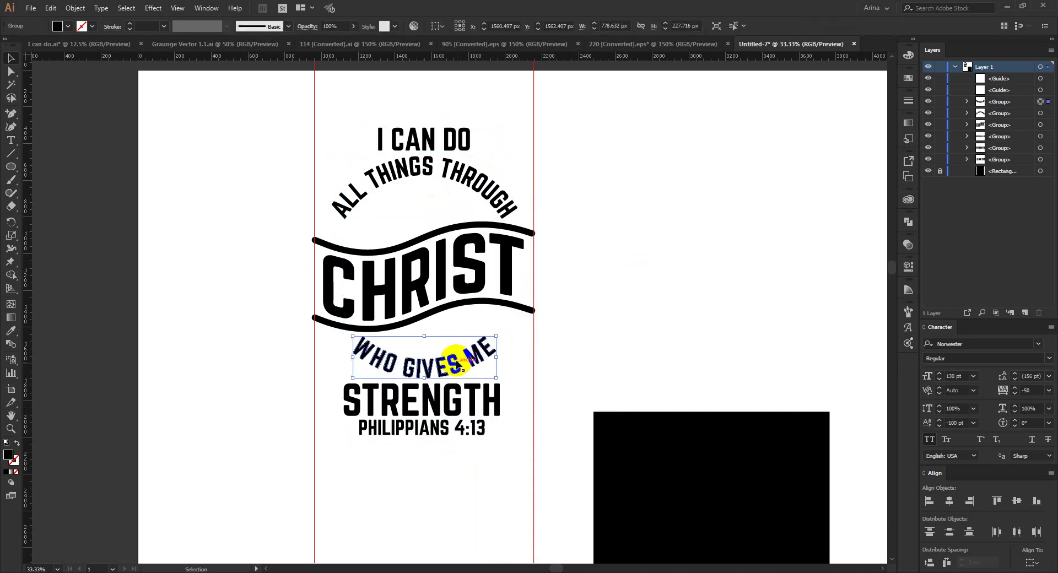
shift+click(459, 304)
shift+click(486, 206)
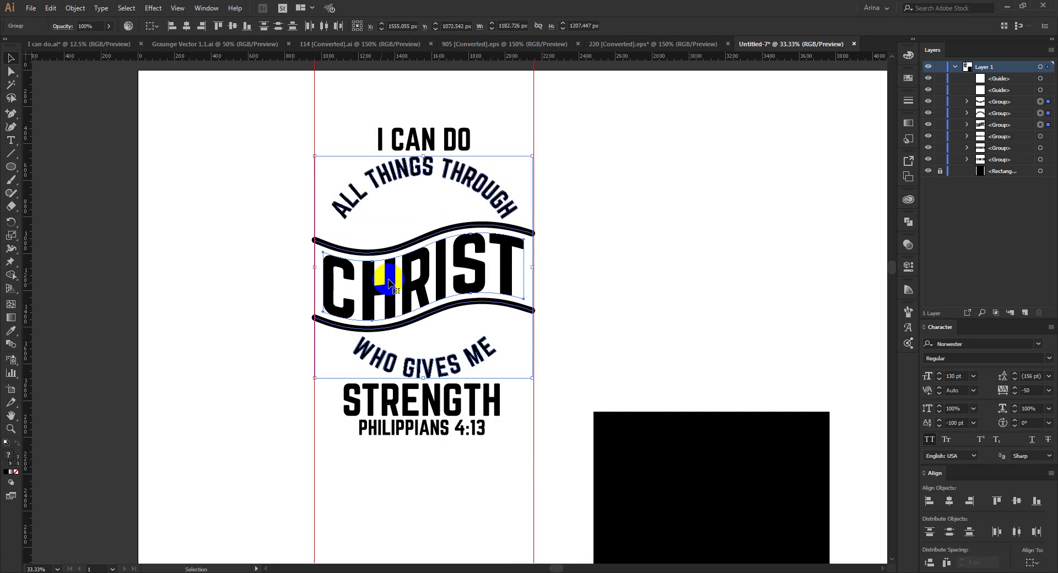
key(ctrl+g)
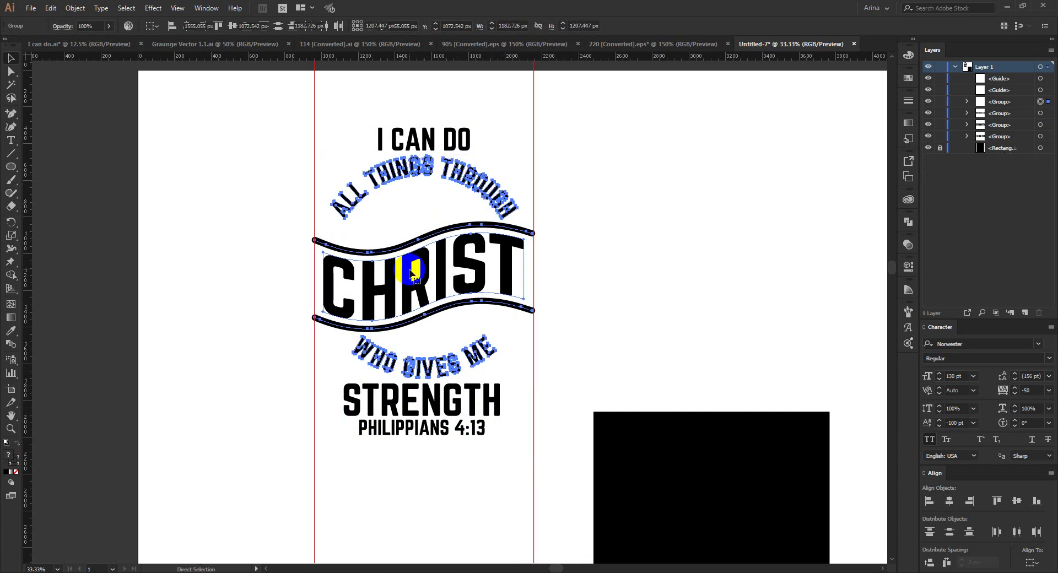
Align the central group and the three straight text lines to each other on their horizontal centres.
drag(354, 108, 477, 462)
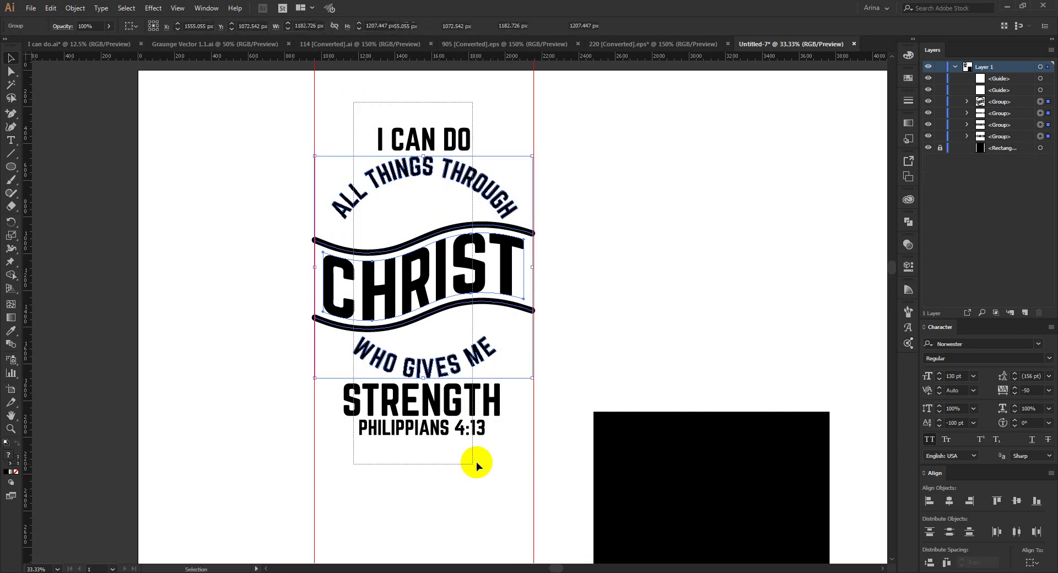
click(187, 27)
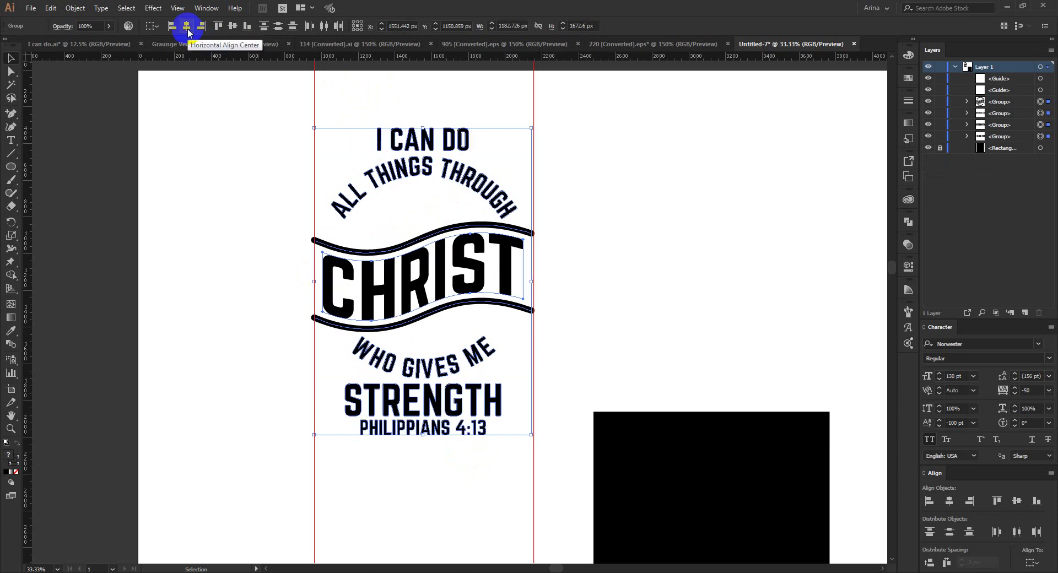
click(190, 233)
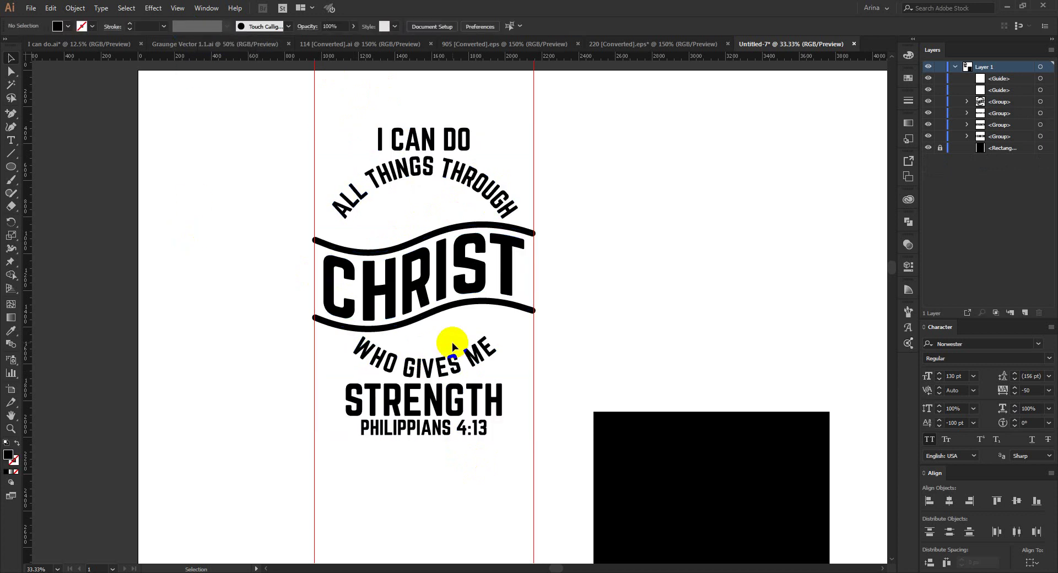
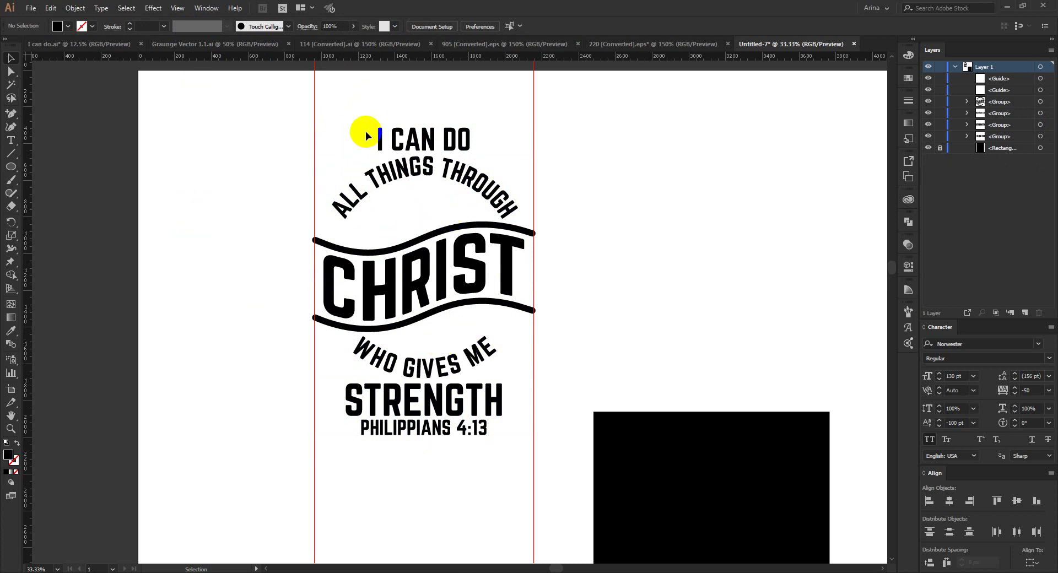
Isolate the nested "CHRIST" group and set the stroke weight of both wavy lines to 30 pt.
click(449, 307)
double_click(447, 308)
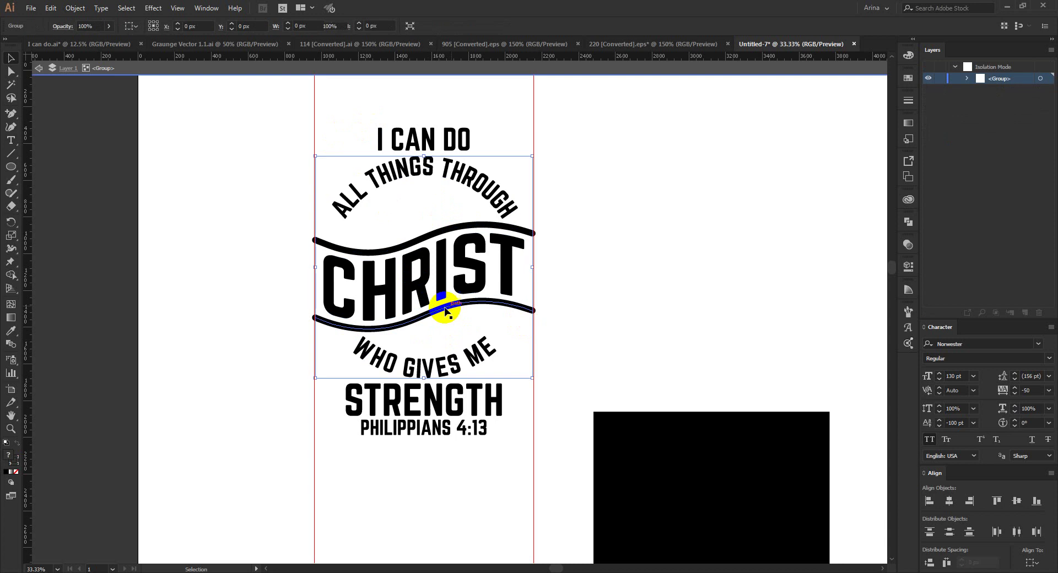
click(418, 322)
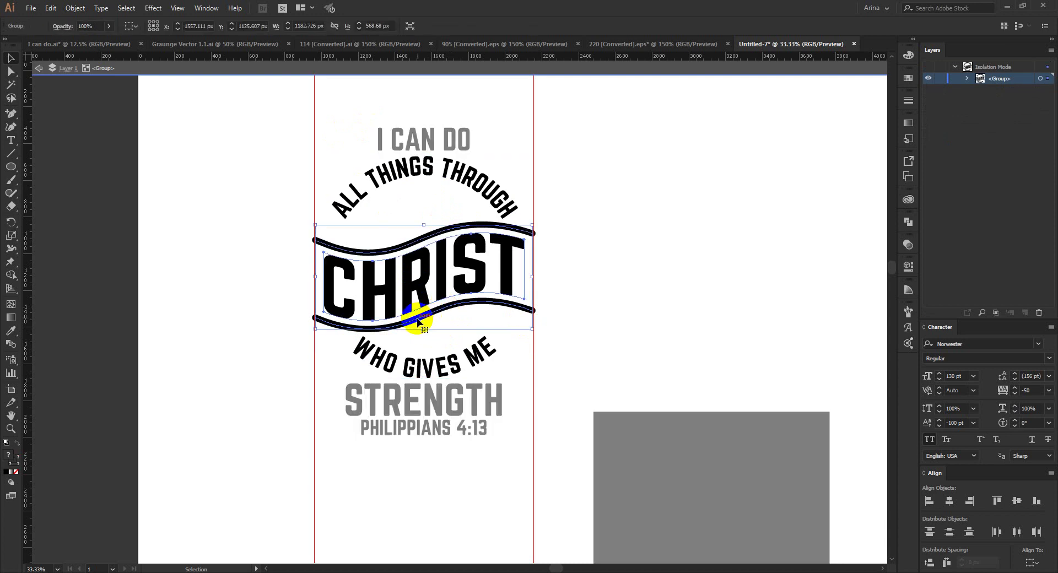
double_click(417, 321)
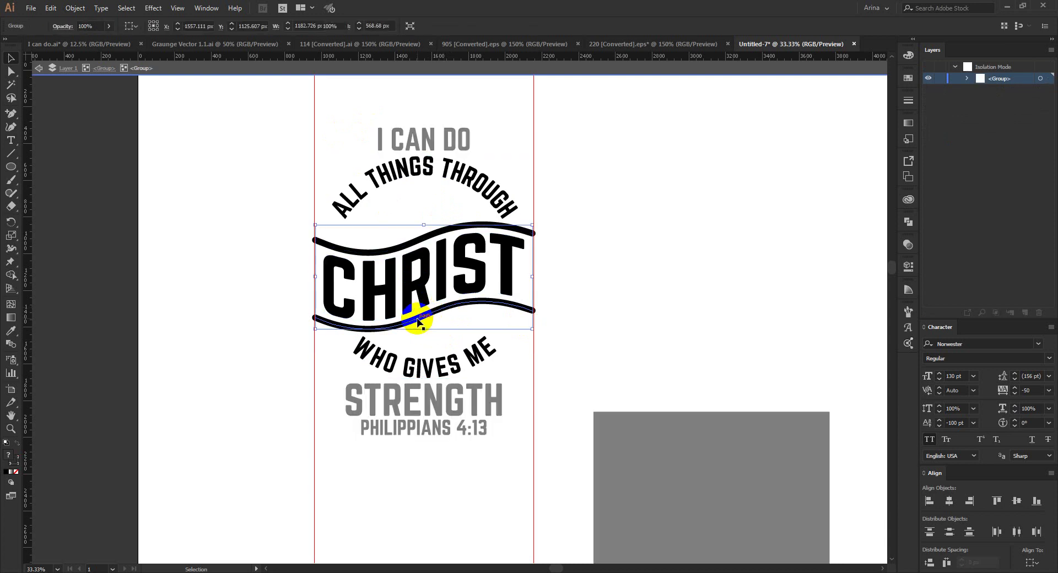
click(417, 322)
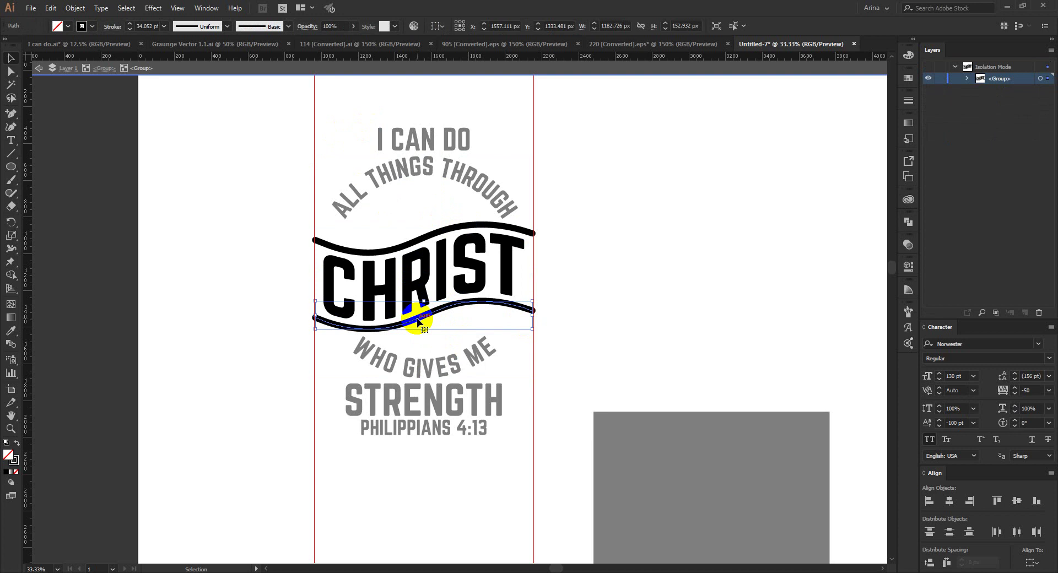
shift+click(396, 250)
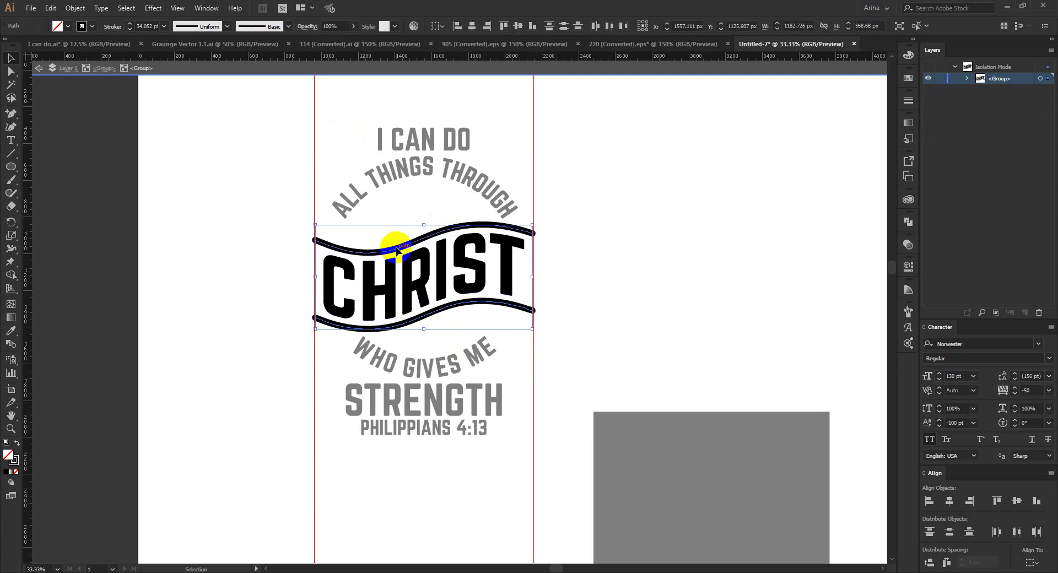
click(75, 8)
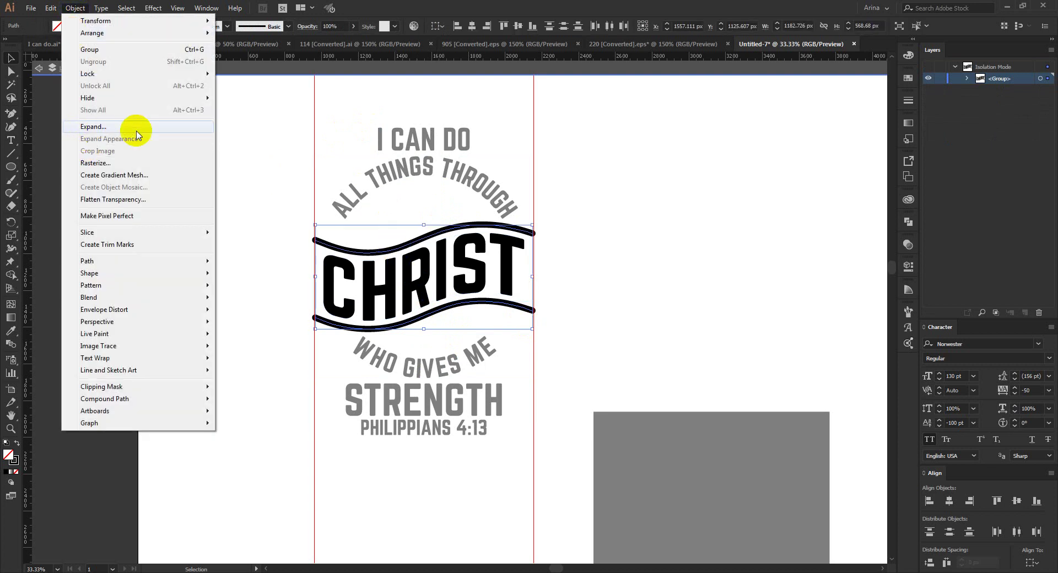
click(243, 138)
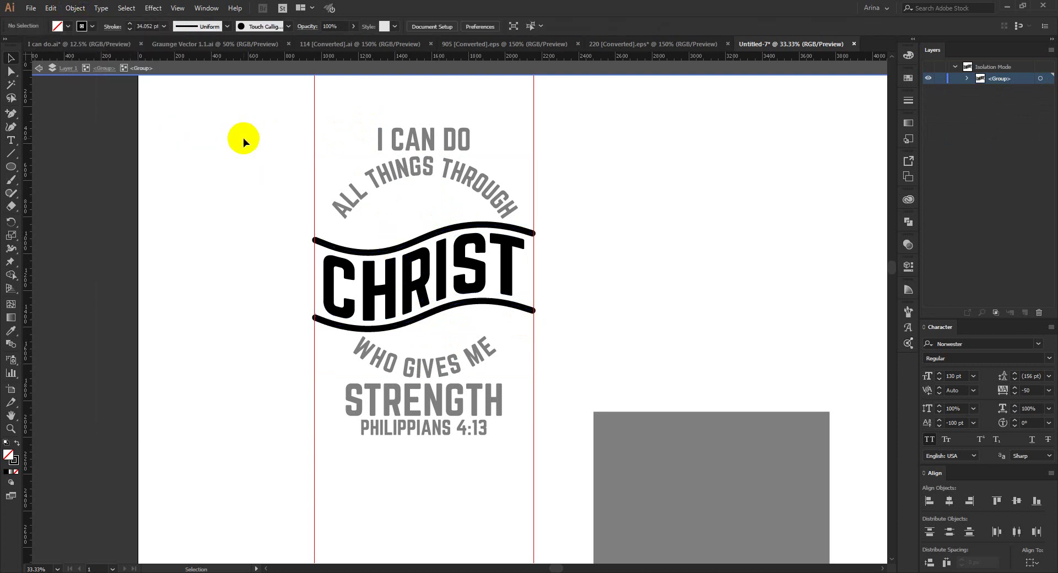
click(356, 246)
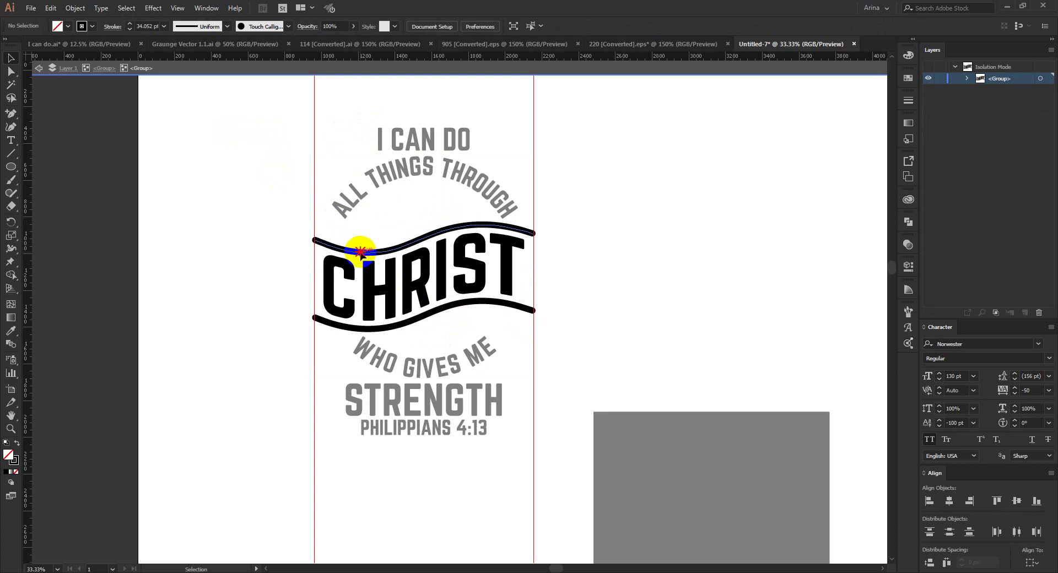
shift+click(356, 332)
text(30)
key(Return)
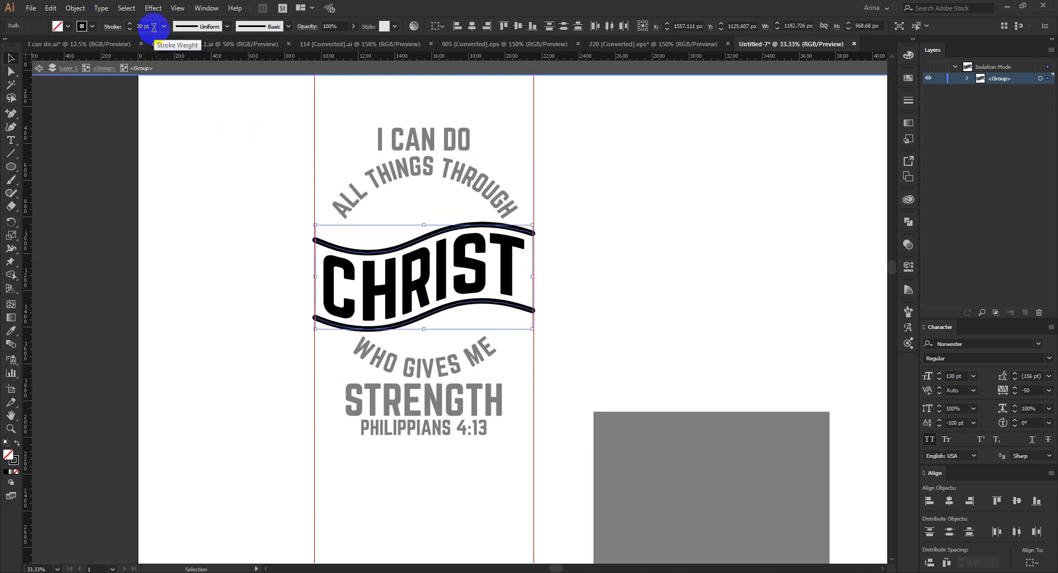
Expand the two wavy lines above and below "CHRIST".
click(74, 8)
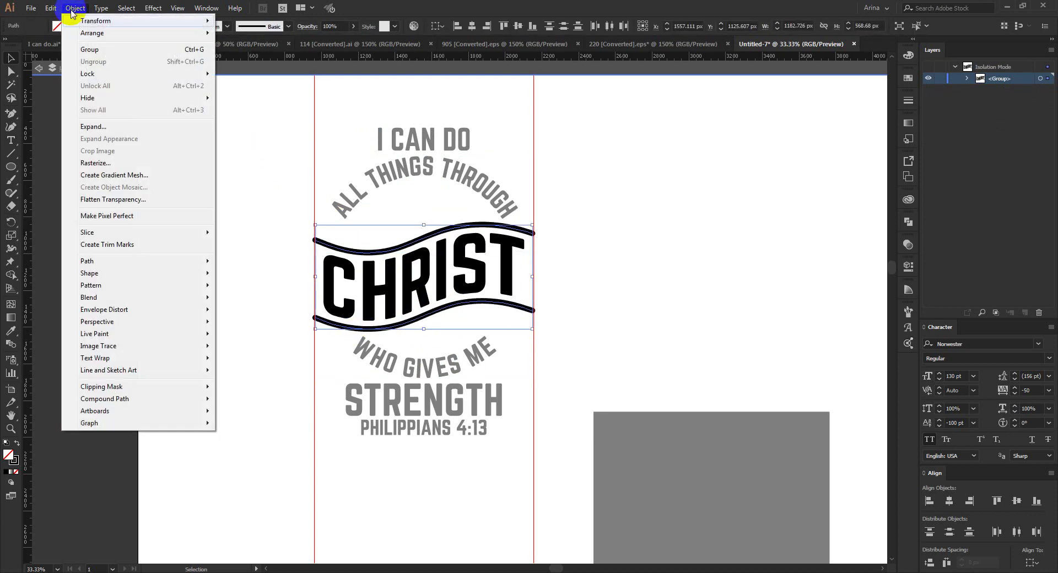
Expand the two wavy lines around CHRIST into shapes, and select the warped CHRIST lettering between them.
click(98, 129)
click(292, 316)
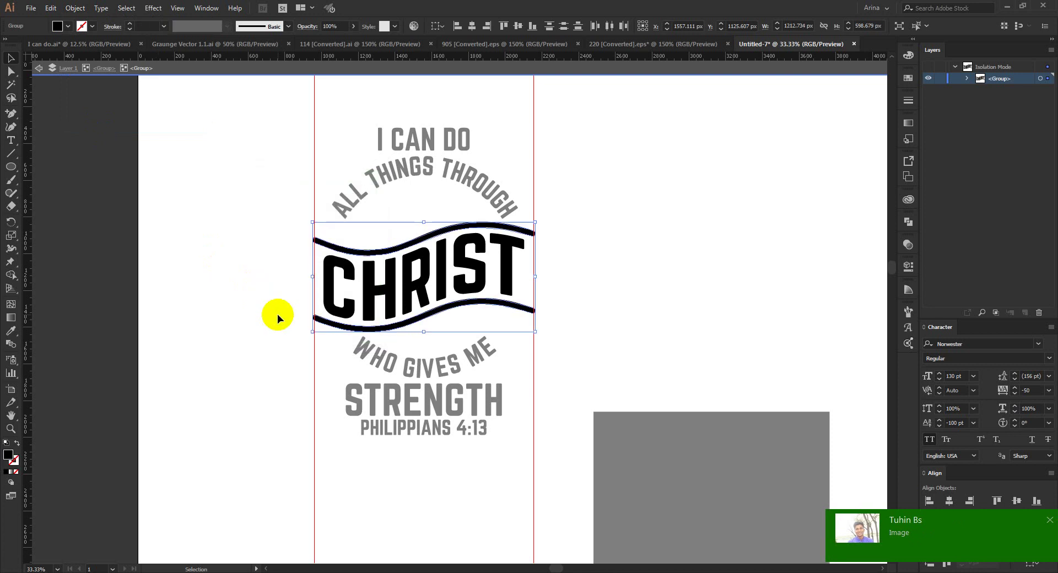
click(468, 285)
click(1050, 519)
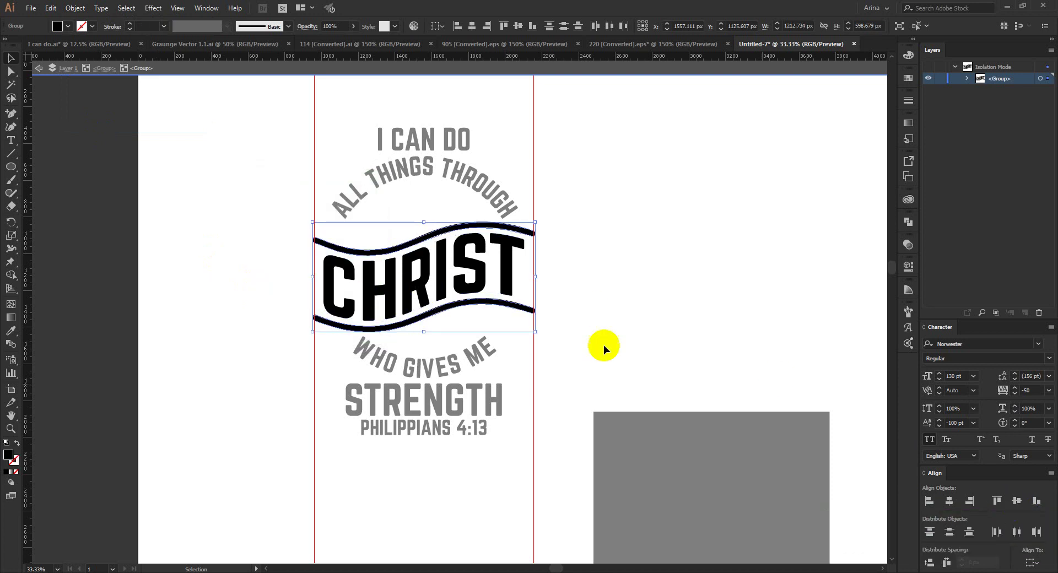
click(450, 261)
click(451, 261)
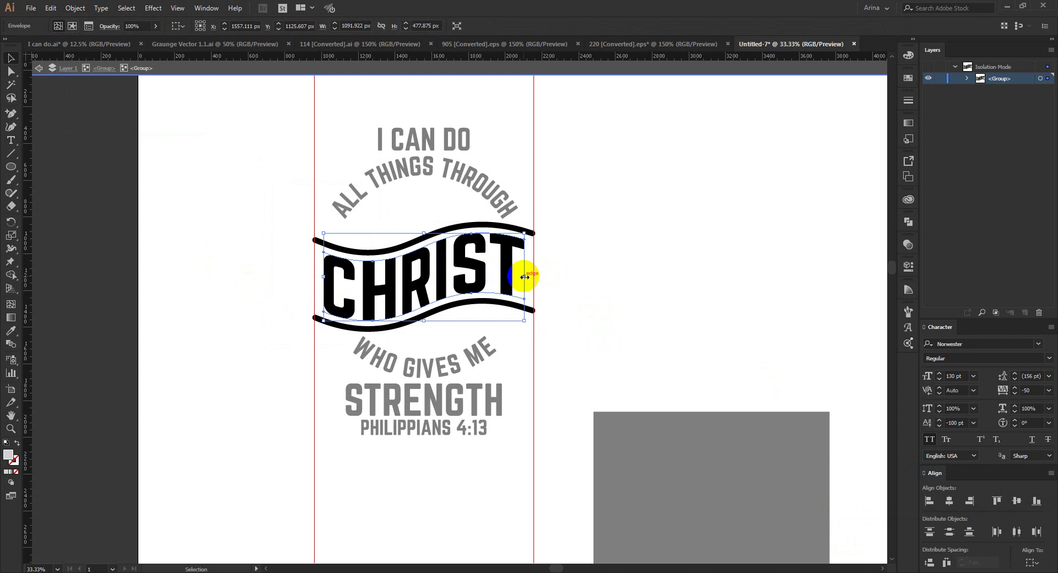
Try stretching the CHRIST lettering wider toward both vertical guides, and undo the stretching.
drag(525, 276, 533, 276)
click(467, 288)
click(328, 286)
drag(327, 280, 318, 281)
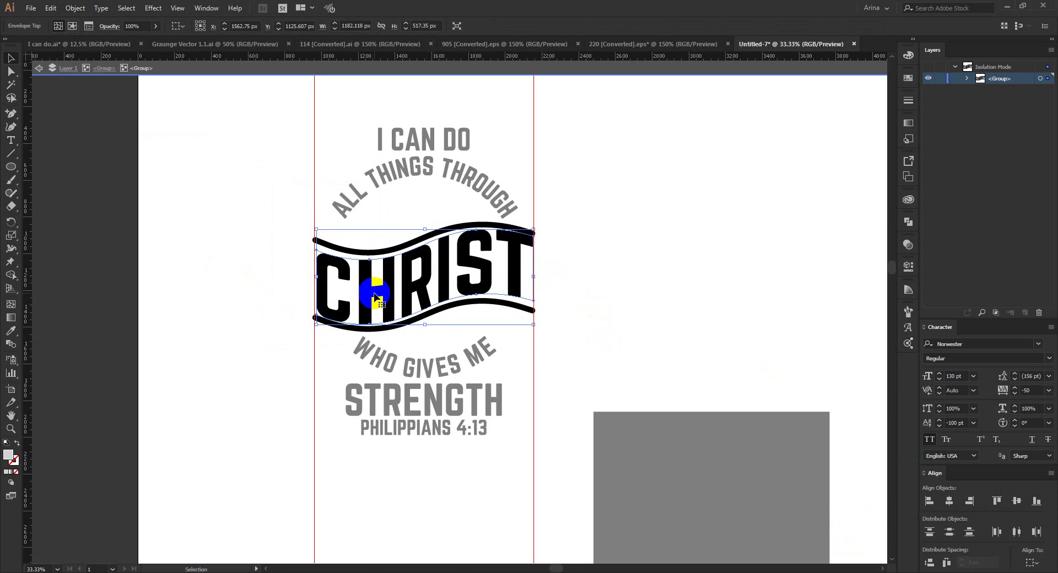
key(ctrl+z)
key(ctrl+z)
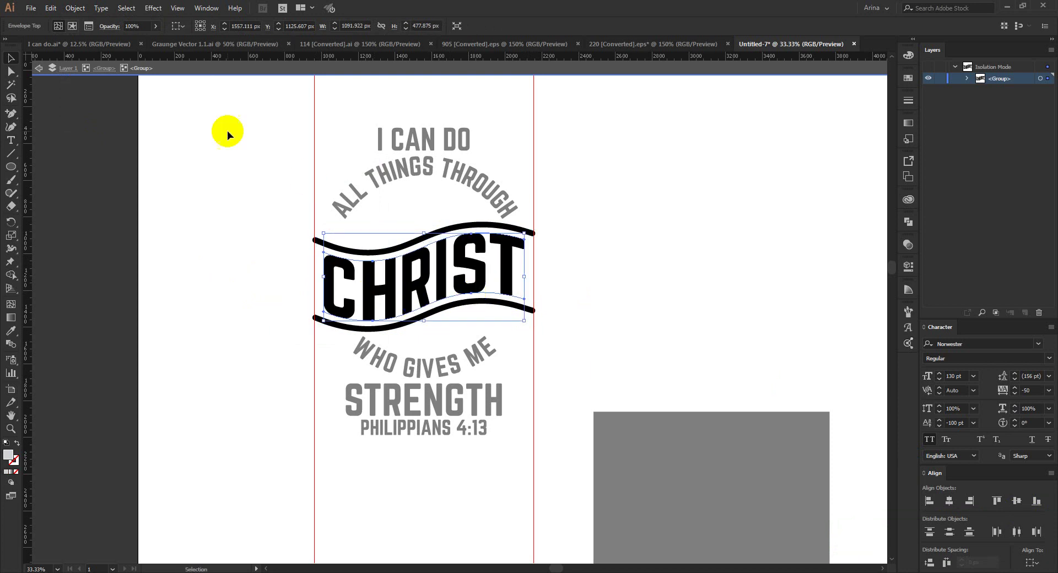
Expand the warped CHRIST lettering with Object and Fill included, and leave the group's isolation mode.
click(84, 9)
click(93, 130)
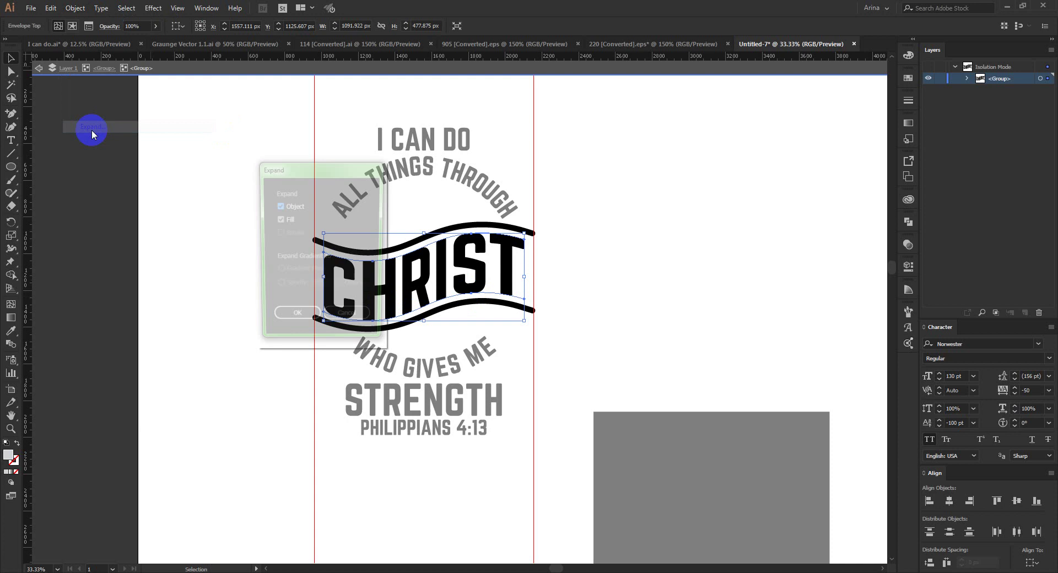
click(304, 322)
click(185, 253)
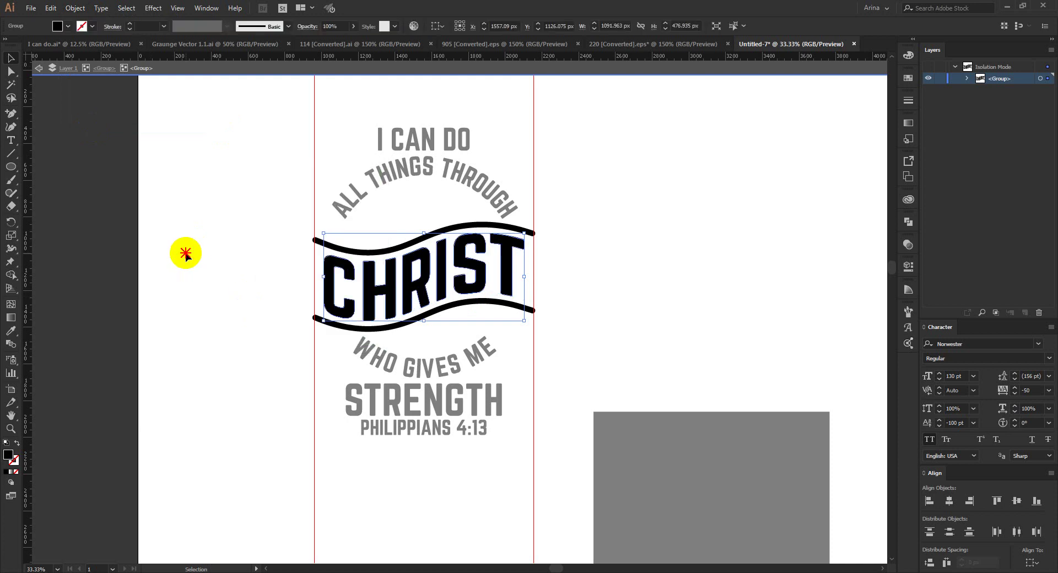
double_click(418, 342)
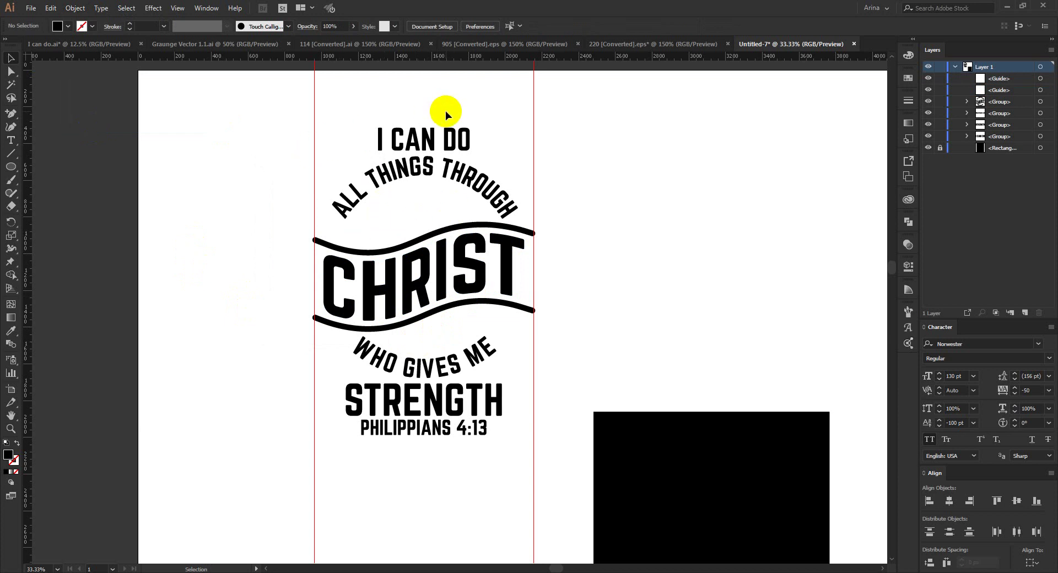
Move the whole lettering design onto the black rectangle and scale it to about 1057 × 1458 px.
scroll(300, 221, down, 1)
drag(342, 139, 437, 412)
scroll(289, 237, down, 1)
drag(367, 252, 508, 392)
drag(503, 473, 508, 461)
drag(502, 320, 511, 325)
Fill the lettering design with white and enlarge it slightly to about 1076 × 1484 px within the black rectangle.
click(63, 29)
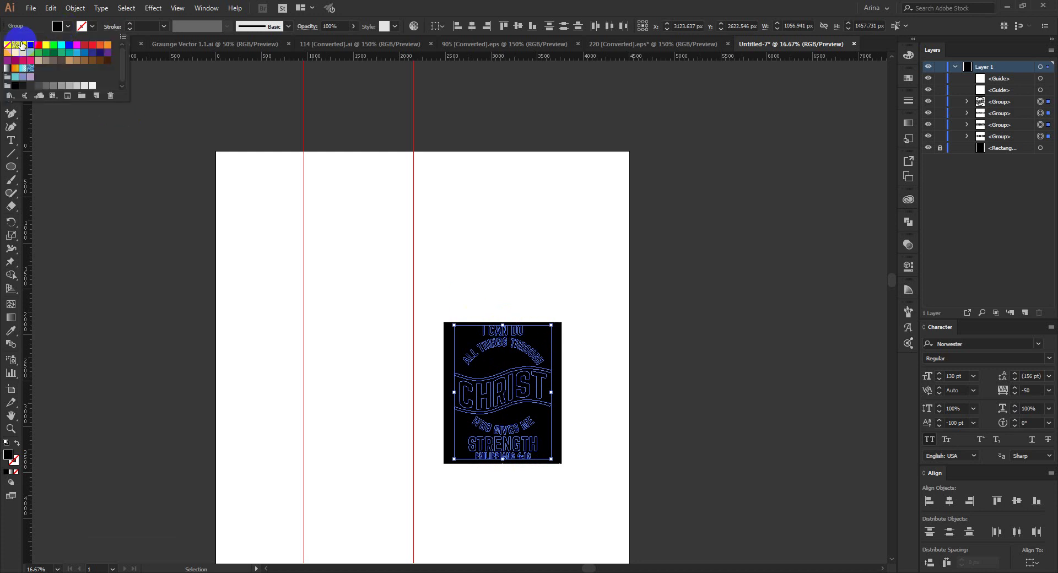
click(20, 45)
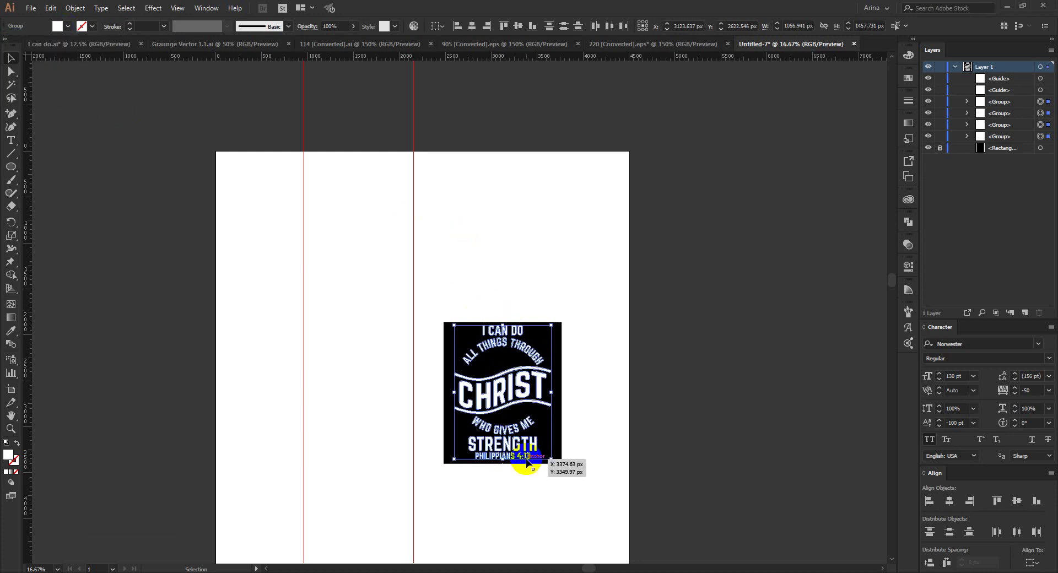
key(ctrl+equal)
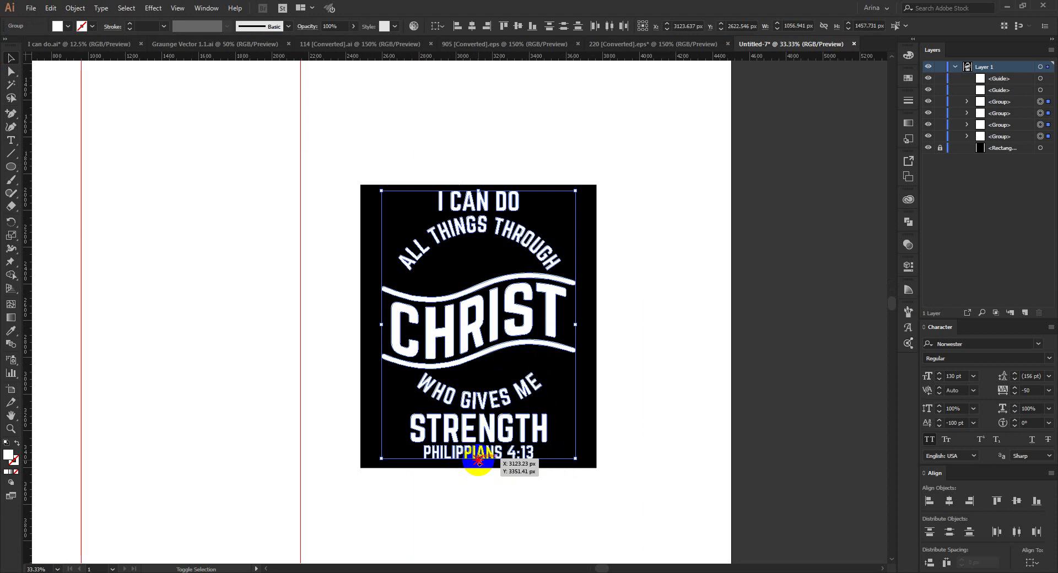
drag(479, 460, 485, 464)
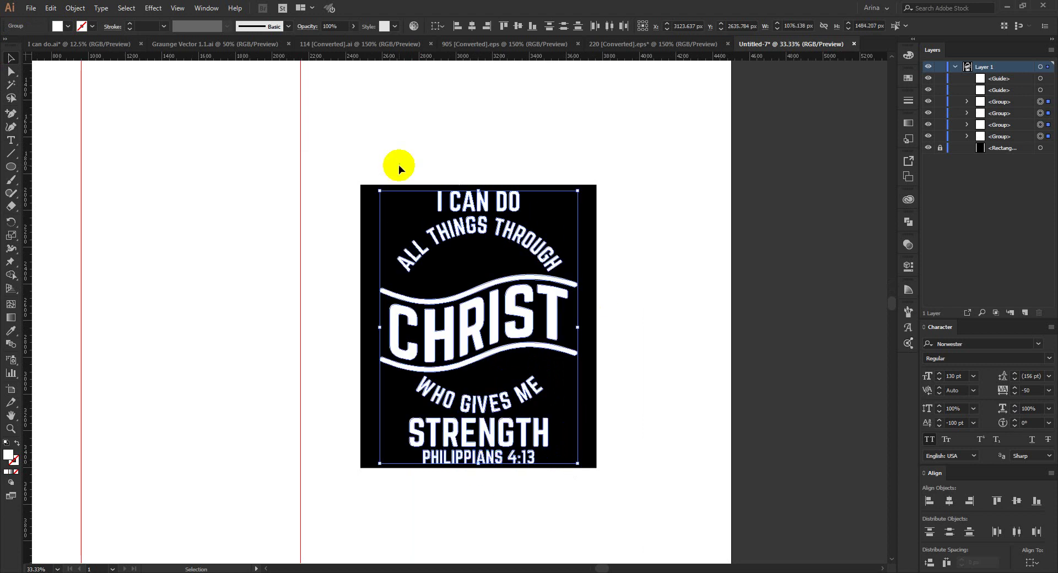
click(390, 227)
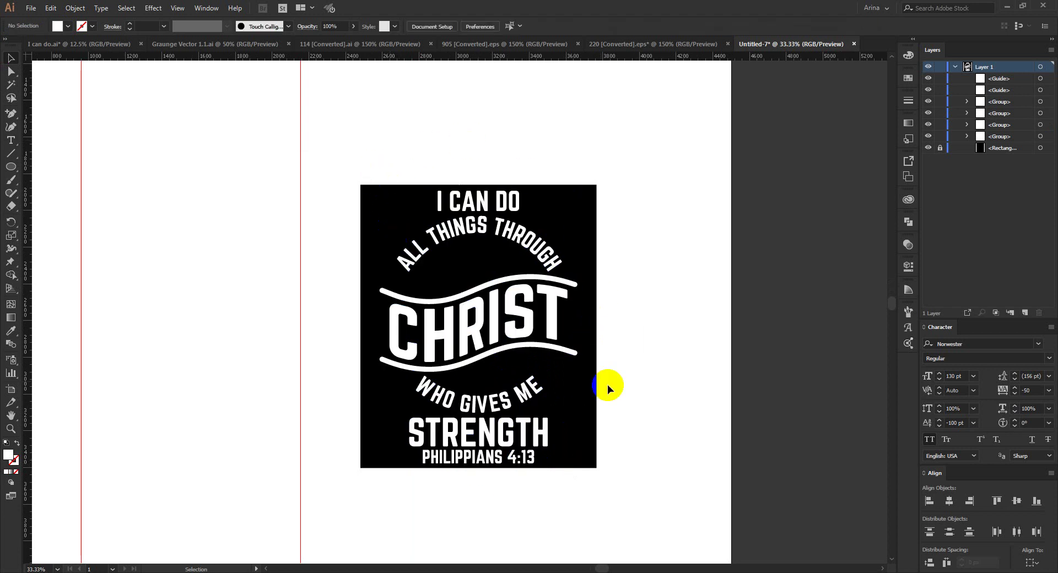
scroll(535, 372, up, 1)
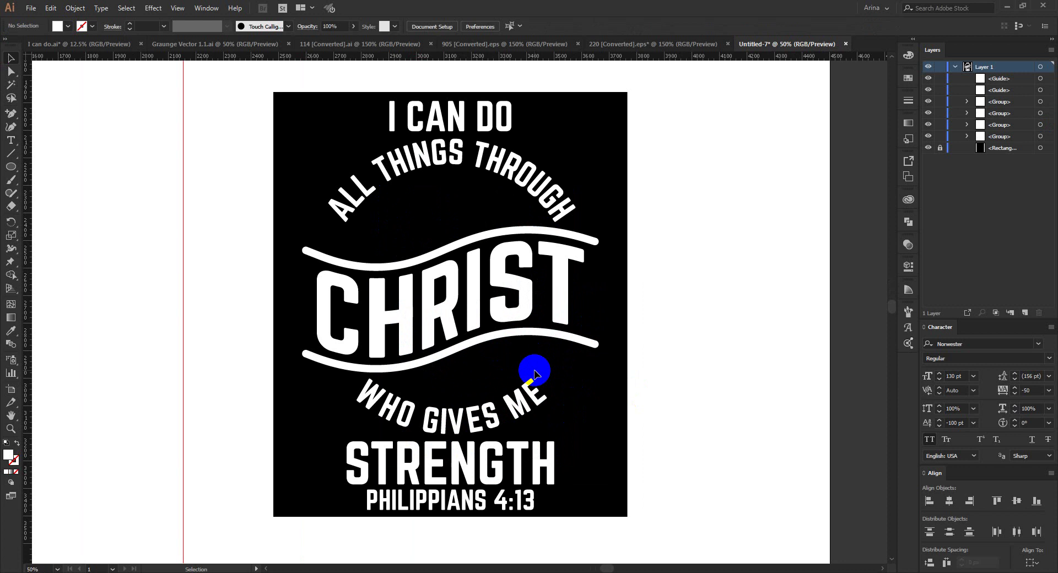
click(525, 370)
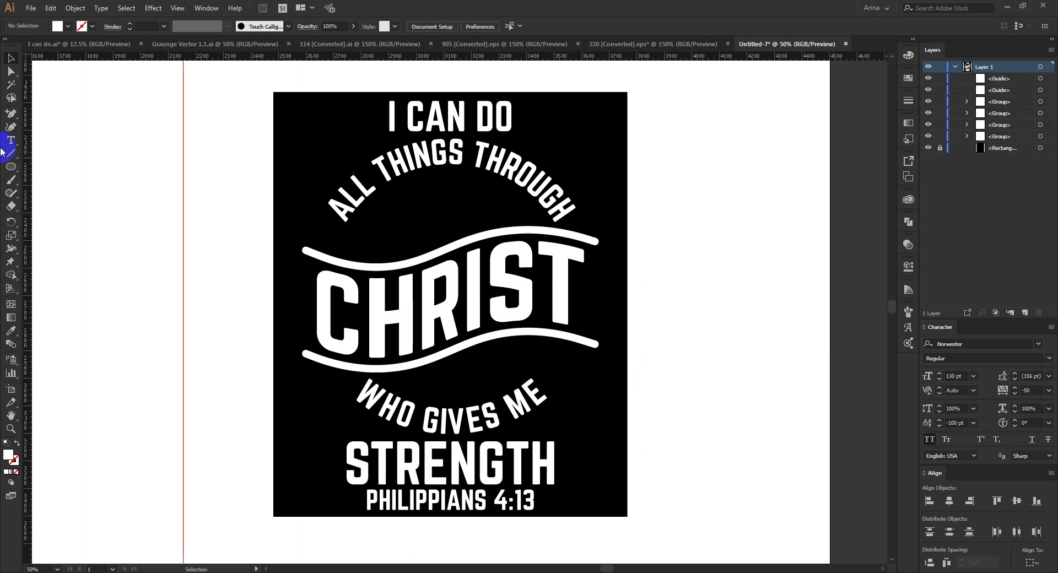
Draw a horizontal line about 138 px long with the Pen tool in the blank artboard area left of the guides.
drag(9, 118, 42, 112)
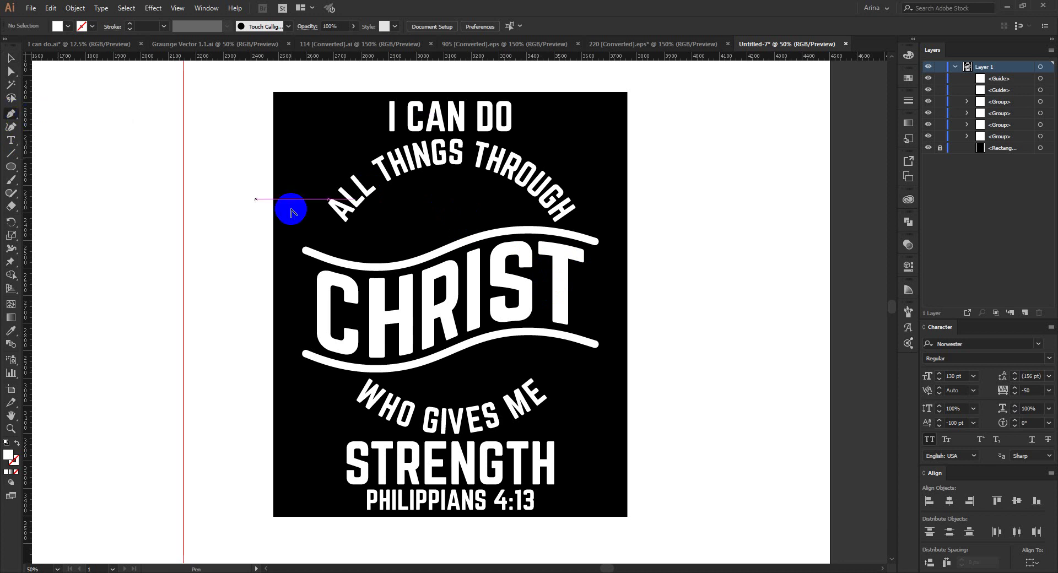
scroll(508, 245, down, 1)
click(533, 256)
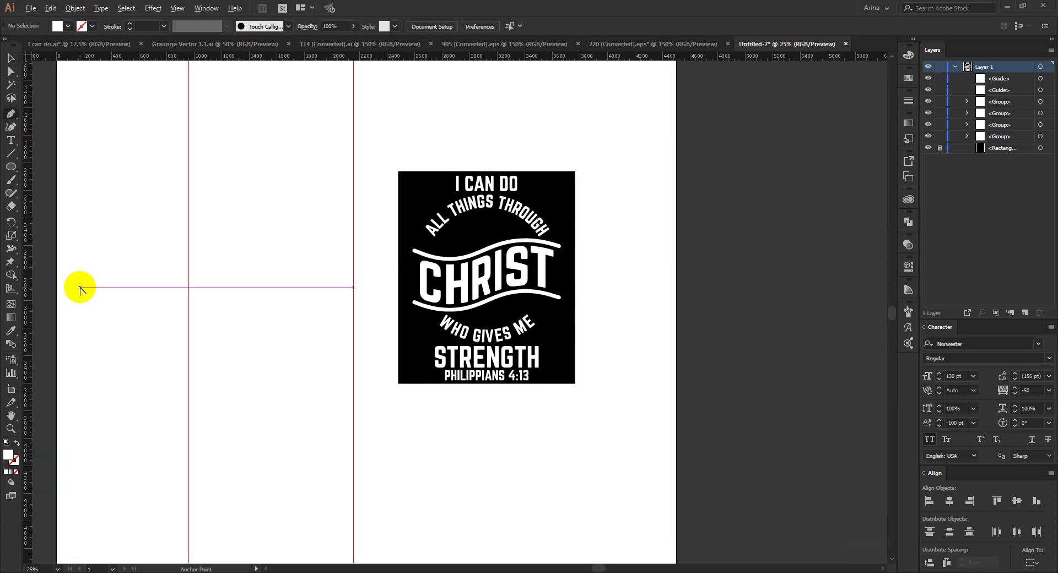
scroll(81, 286, left, 4)
click(82, 242)
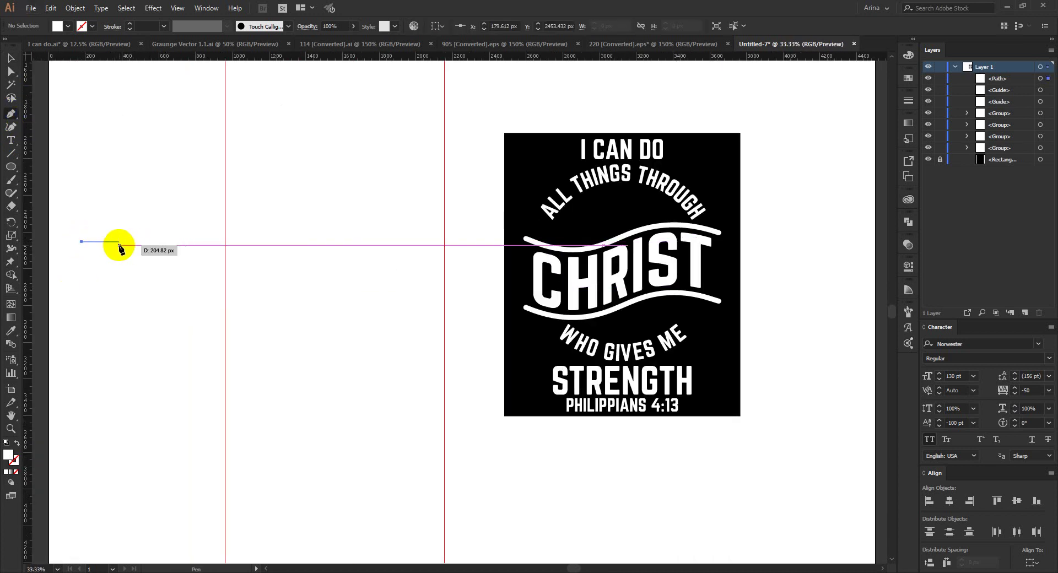
click(107, 241)
key(v)
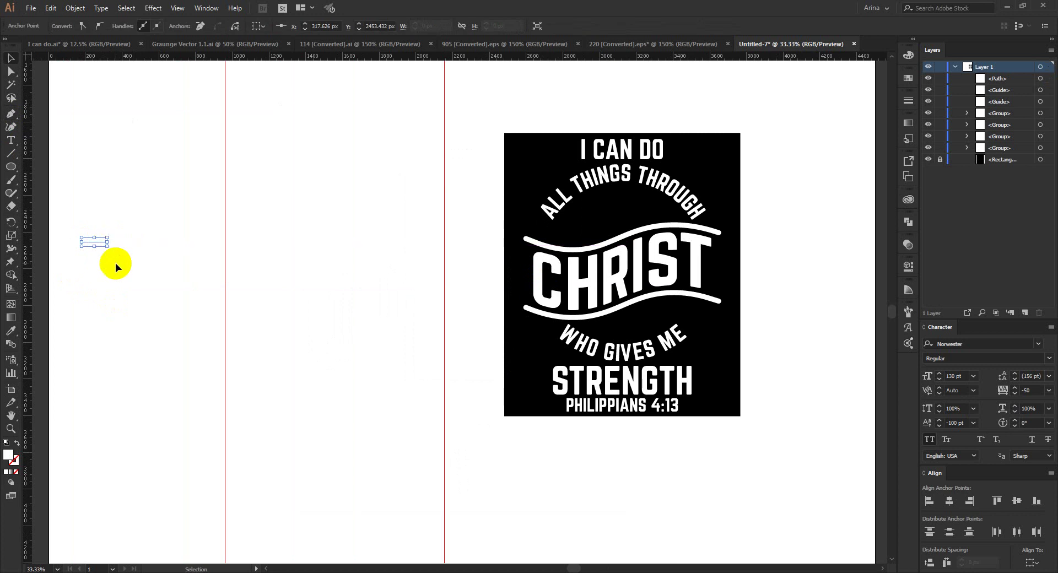
Give the short line no fill, a 20 pt black stroke and round caps.
drag(124, 266, 95, 202)
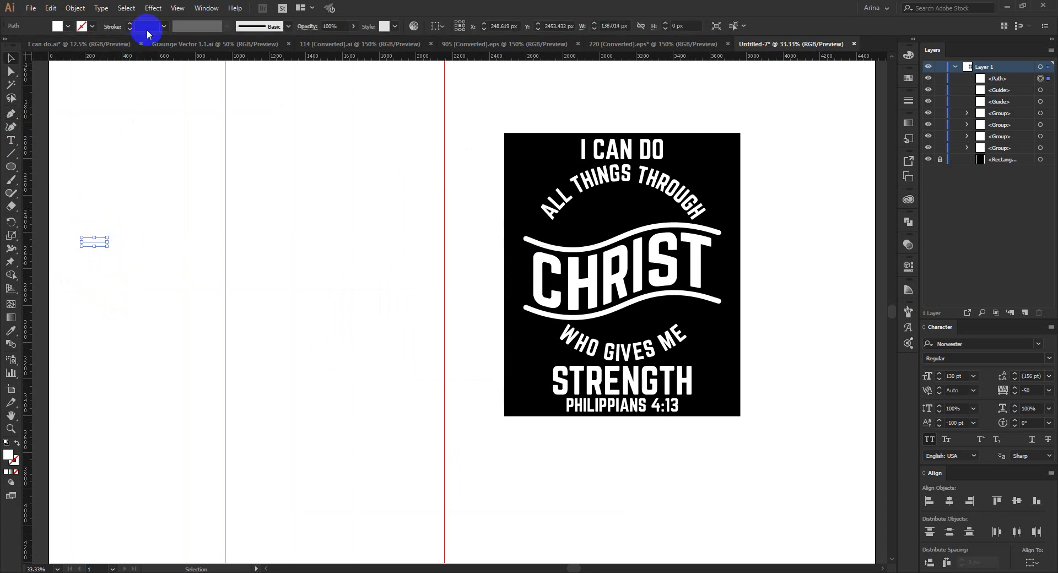
scroll(146, 26, up, 10)
click(66, 27)
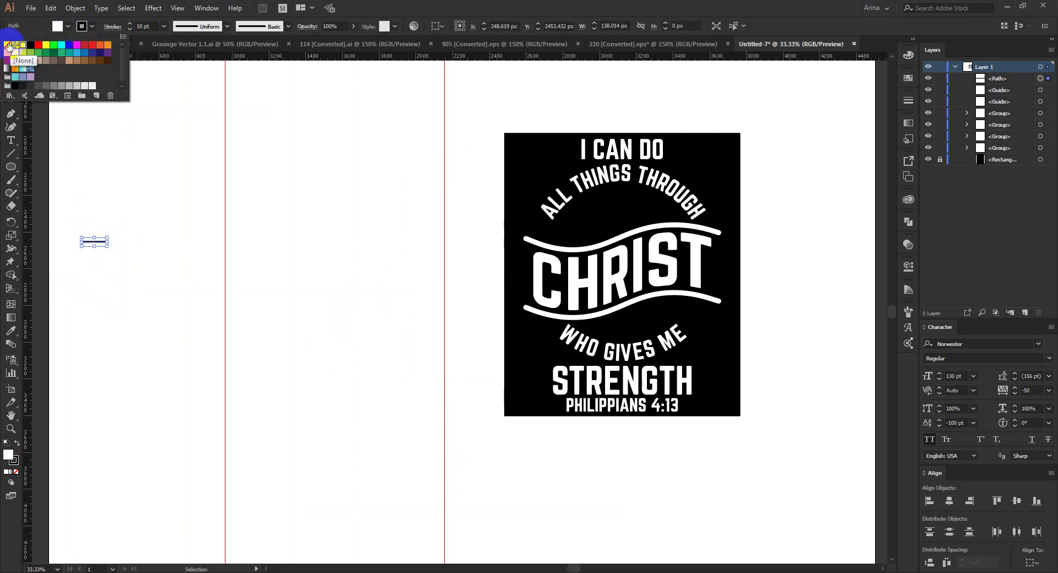
click(8, 43)
click(153, 135)
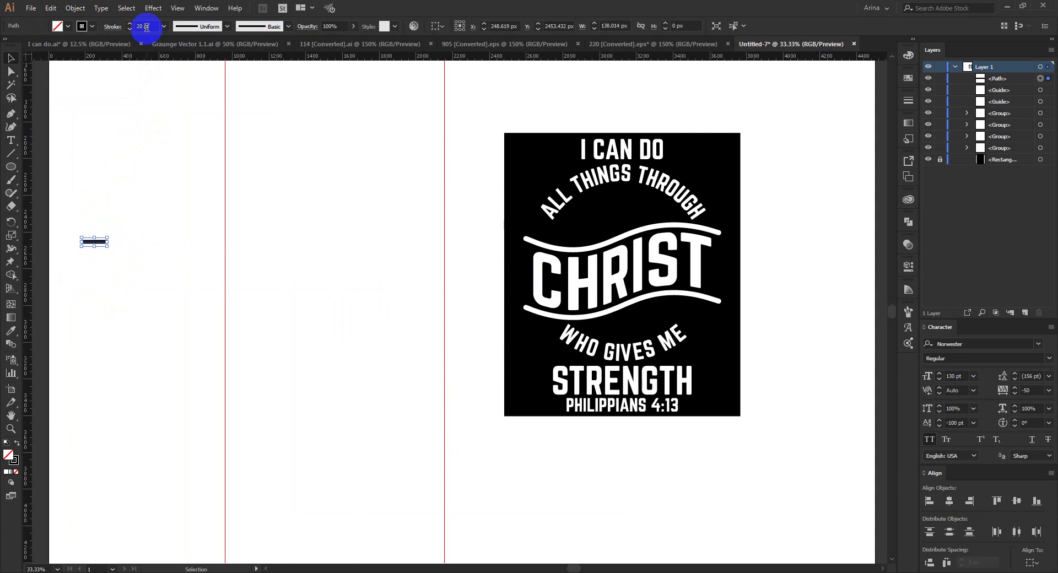
click(112, 28)
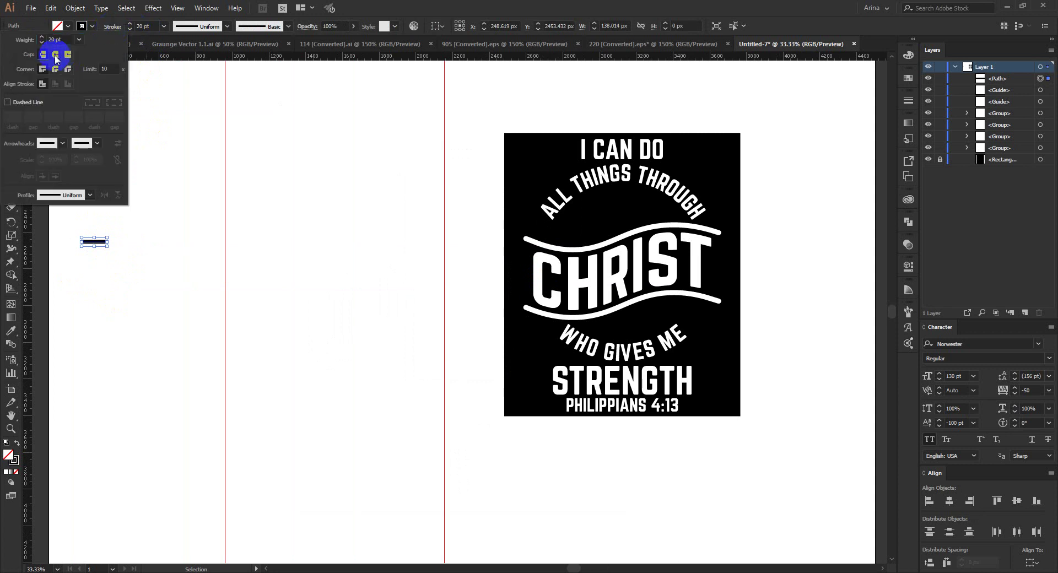
click(55, 55)
Copy the short line about 789 px horizontally to the right and set both lines' stroke to 10 pt.
drag(101, 245, 253, 246)
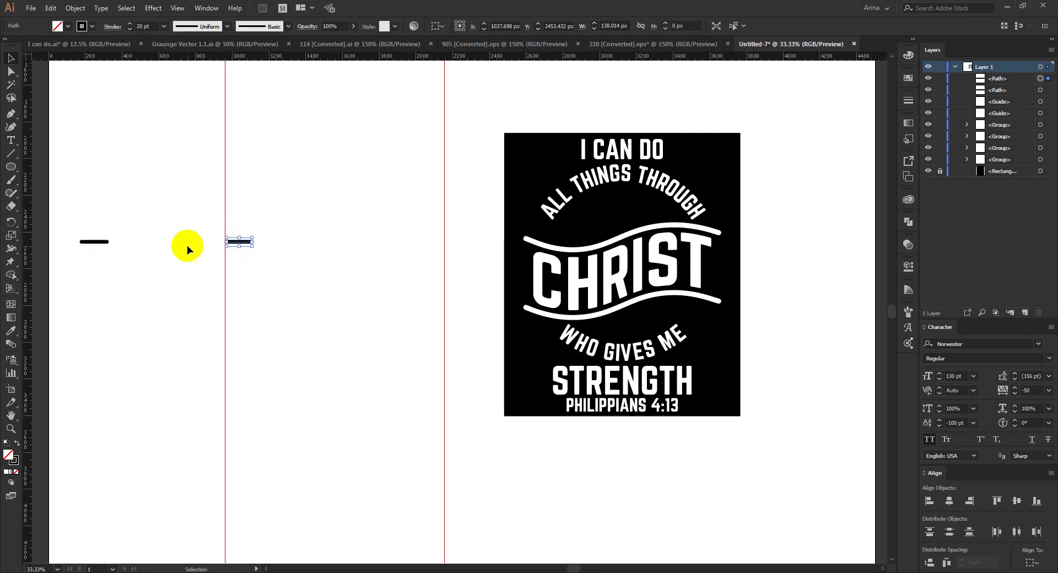
shift+click(101, 242)
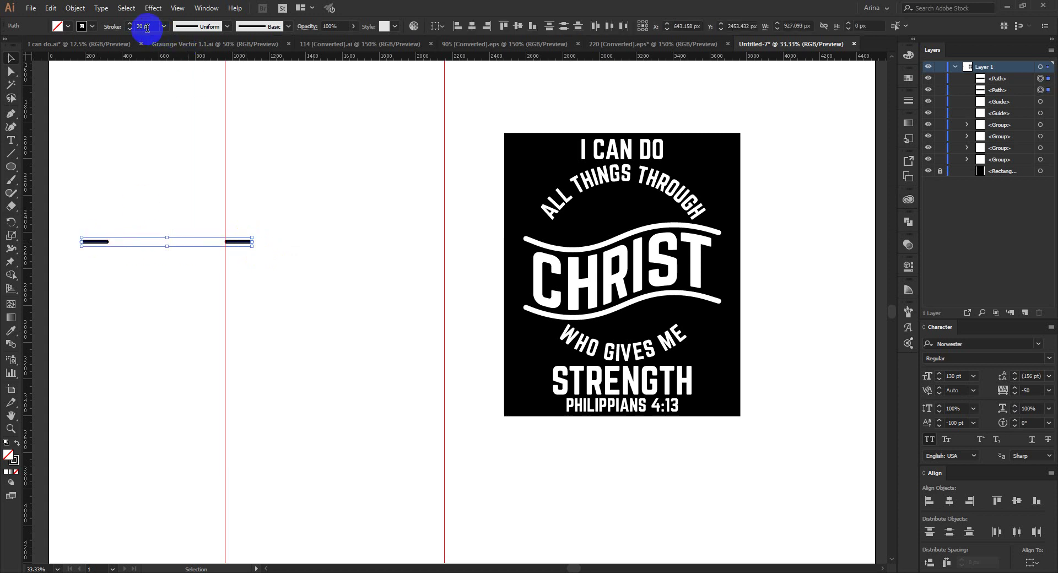
scroll(147, 28, down, 10)
Align the two short lines vertically with each other and group them.
click(514, 27)
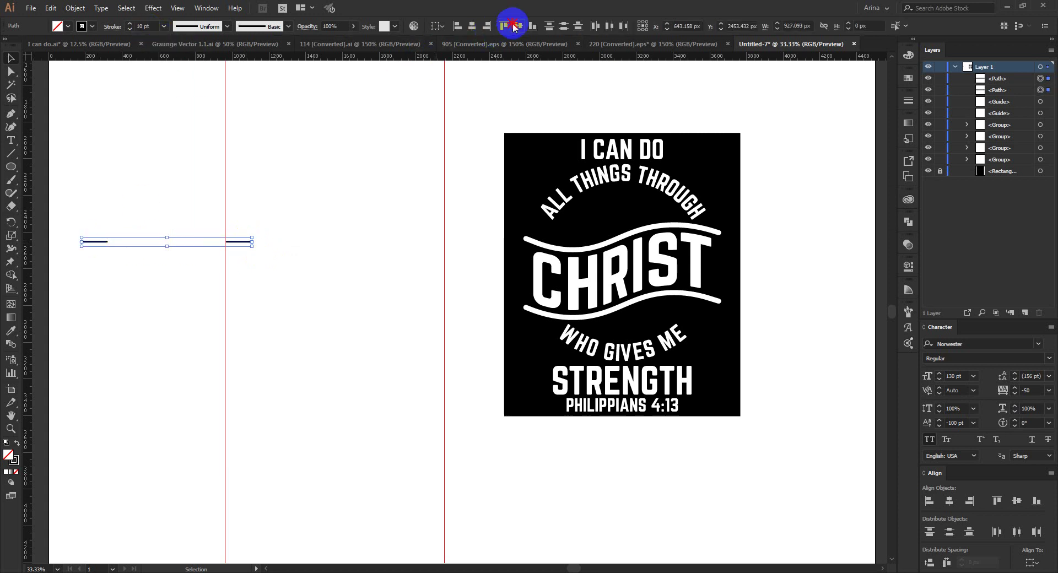
key(a)
key(ctrl+g)
key(v)
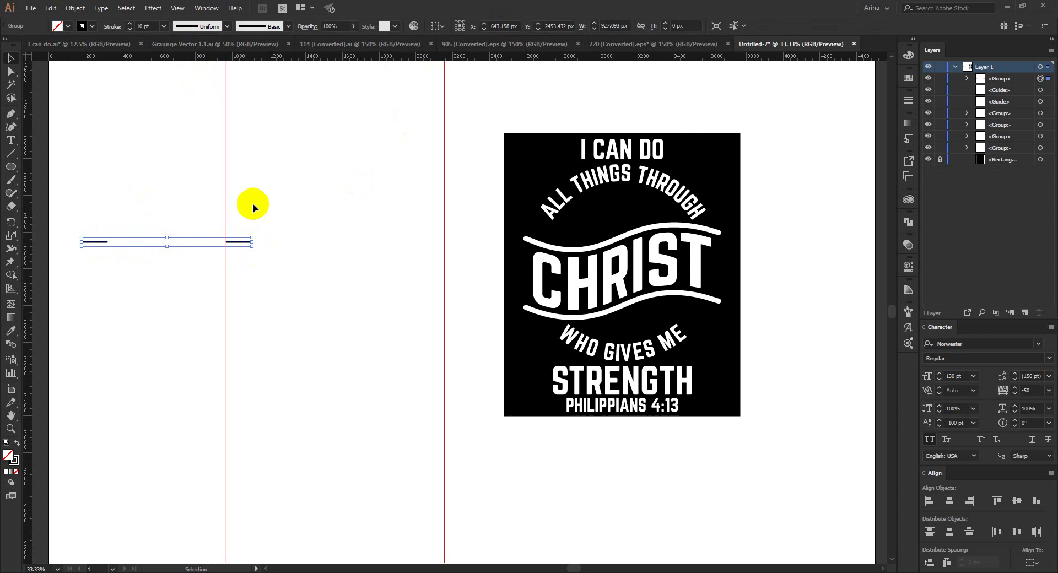
Create a copy of the line group rotated 4° about the midpoint between the two lines.
click(11, 221)
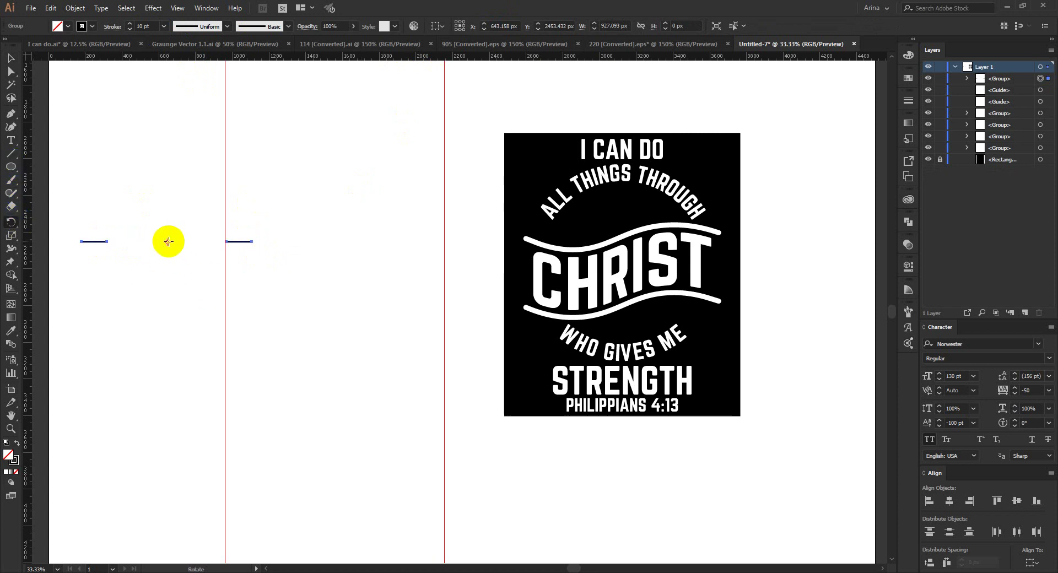
scroll(109, 227, up, 2)
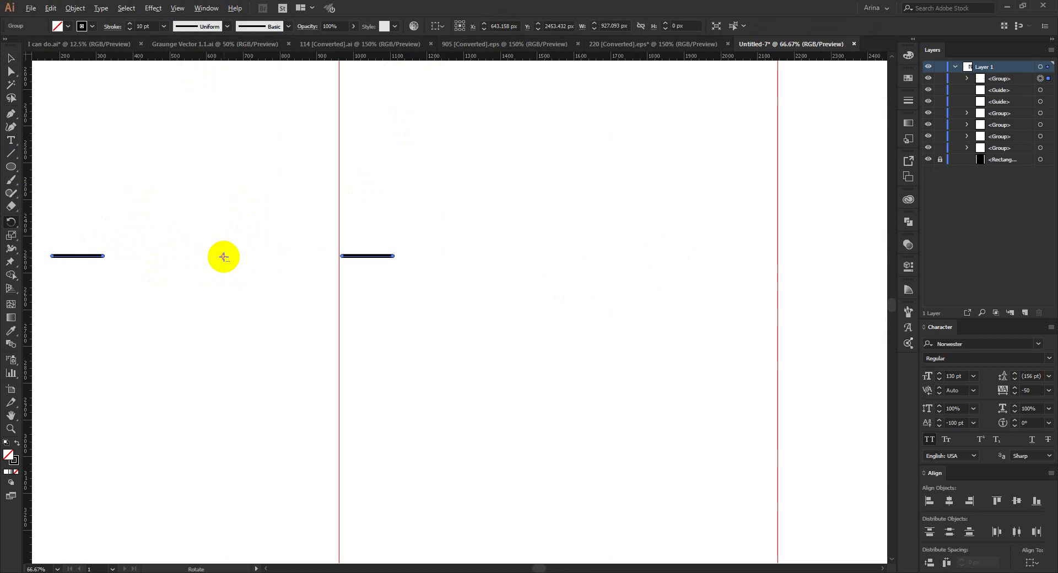
alt+click(223, 257)
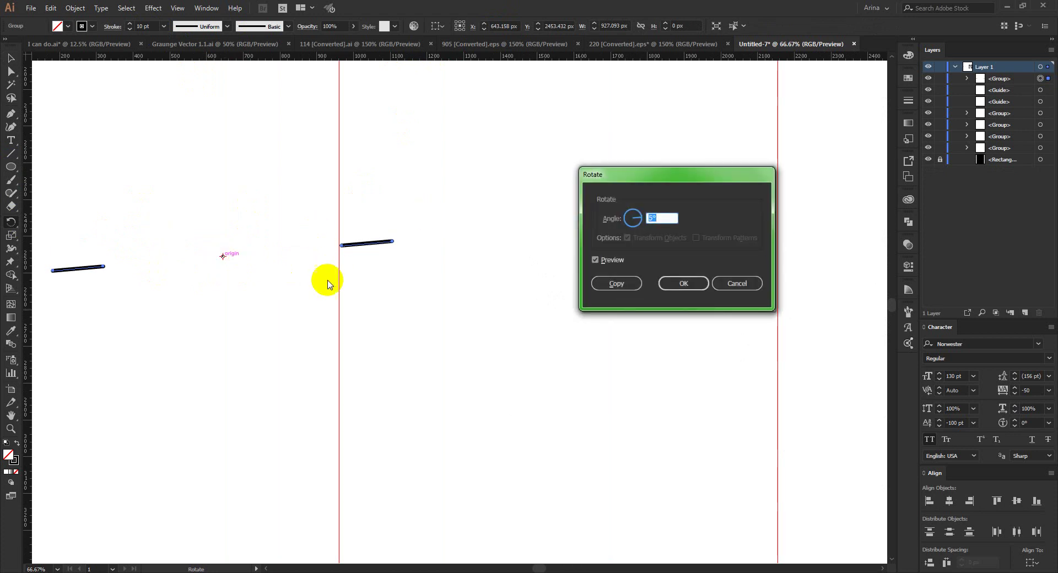
scroll(657, 220, up, 5)
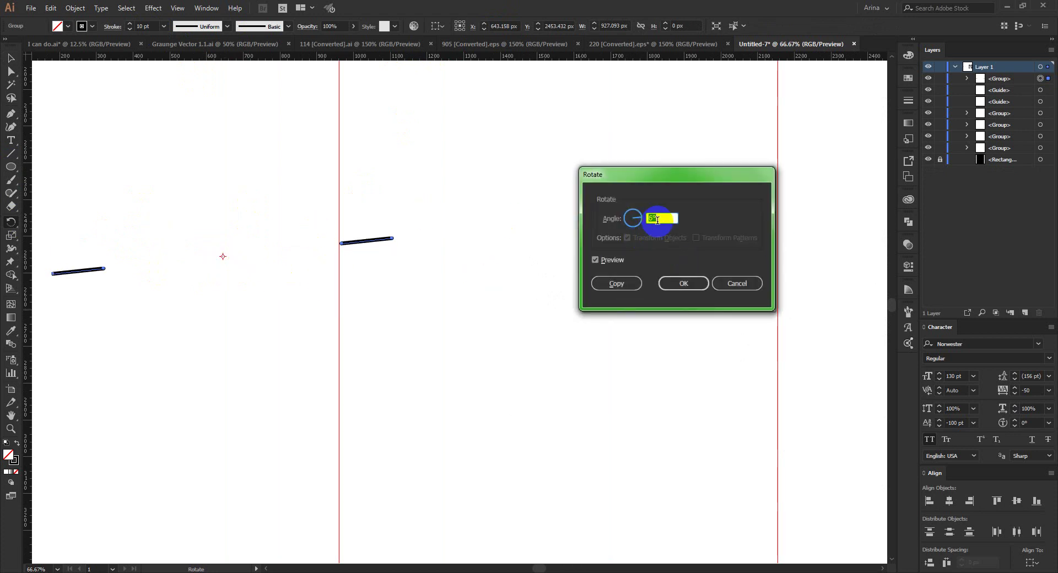
scroll(657, 220, down, 3)
scroll(657, 220, down, 2)
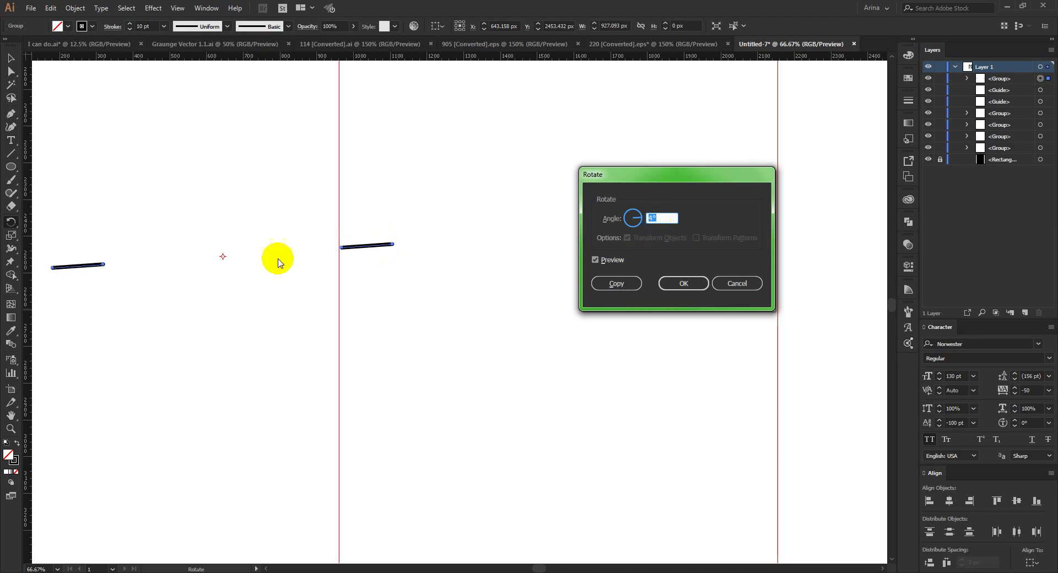
click(617, 284)
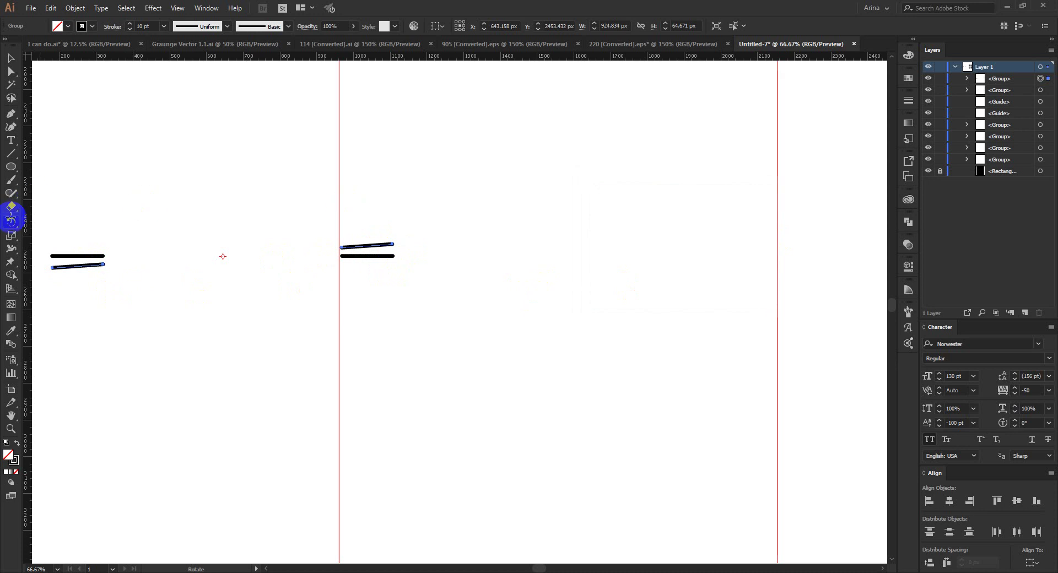
Repeat the 4° rotated copy of the line group until the rays form a complete circle.
key(v)
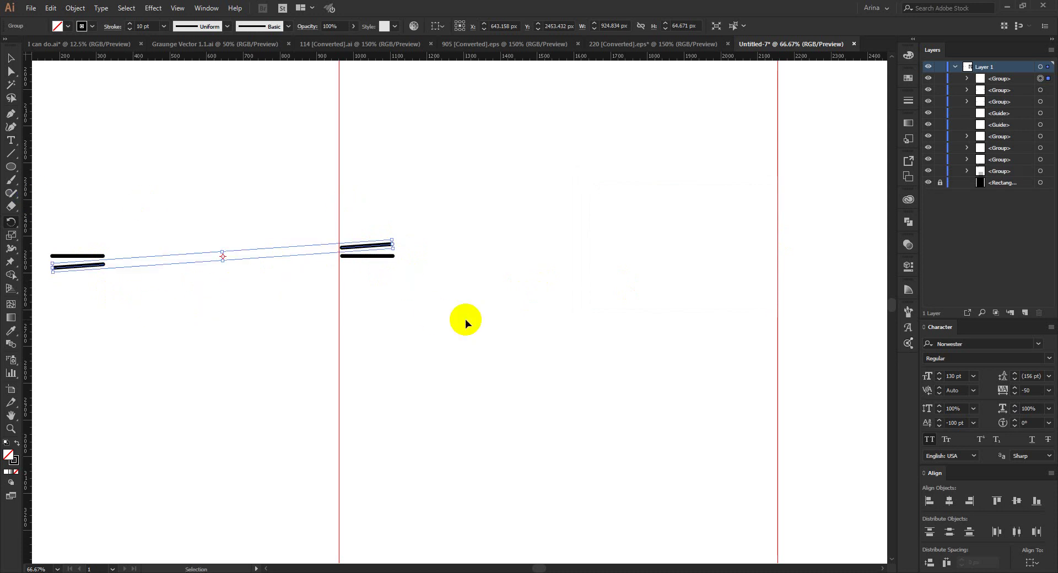
key(ctrl+d)
key(ctrl+d)
key(ctrl+d)
key(ctrl+d)
key(ctrl+d)
key(ctrl+d)
key(ctrl+d)
key(ctrl+d)
key(ctrl+d)
key(ctrl+d)
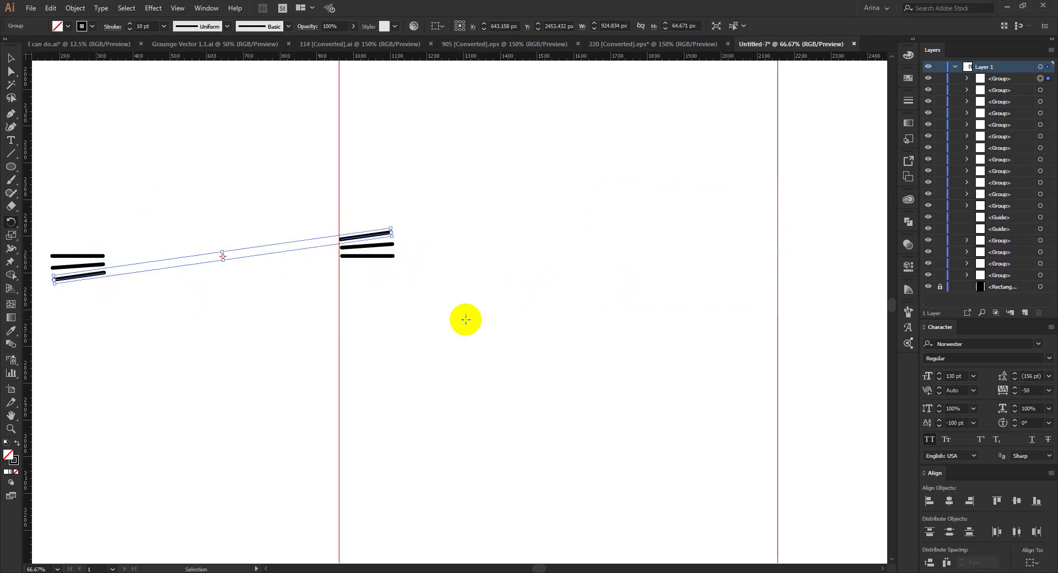
key(ctrl+d)
key(ctrl+d)
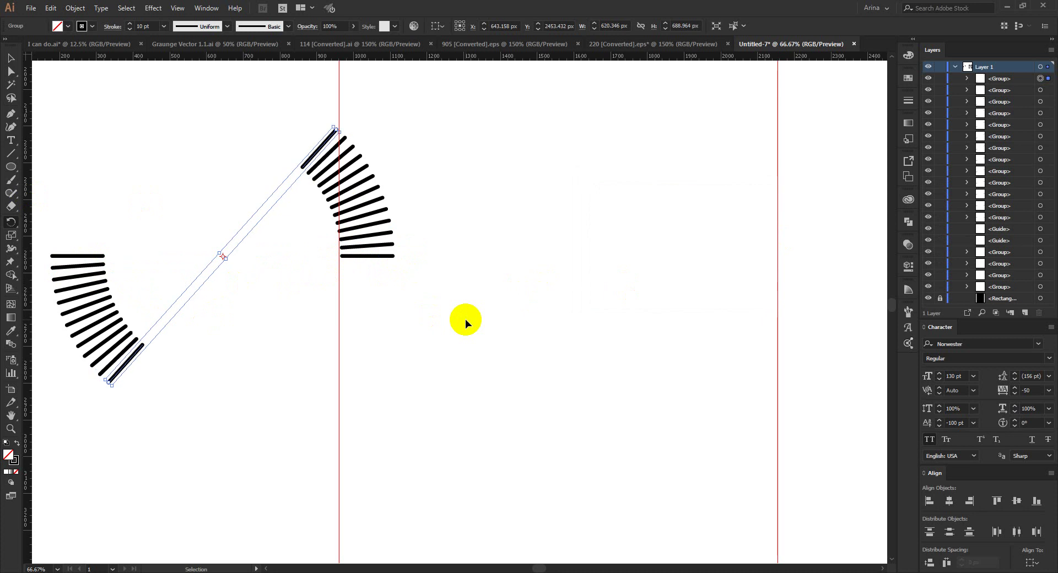
key(ctrl+d)
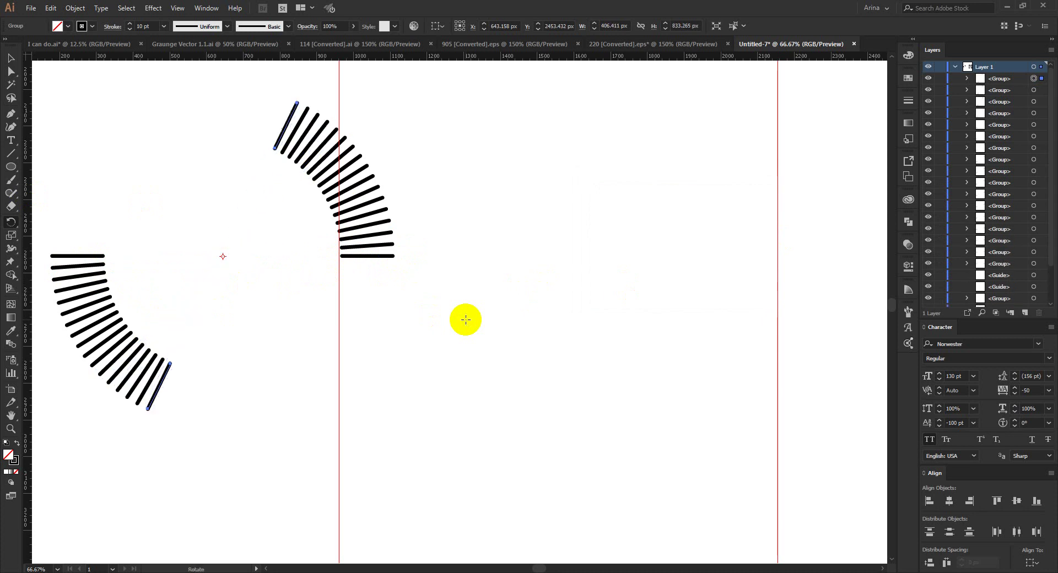
key(ctrl+d)
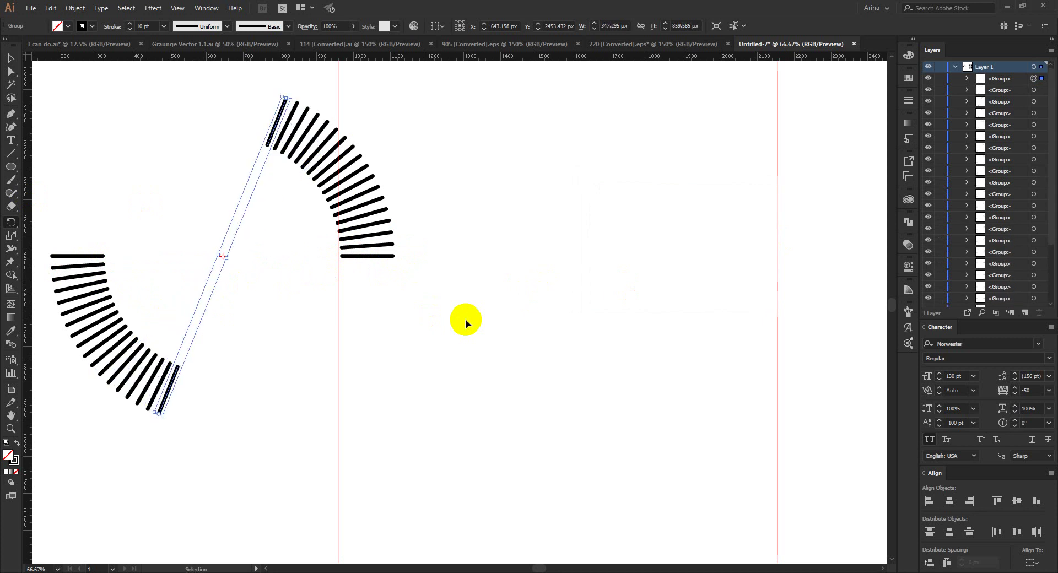
key(ctrl+d)
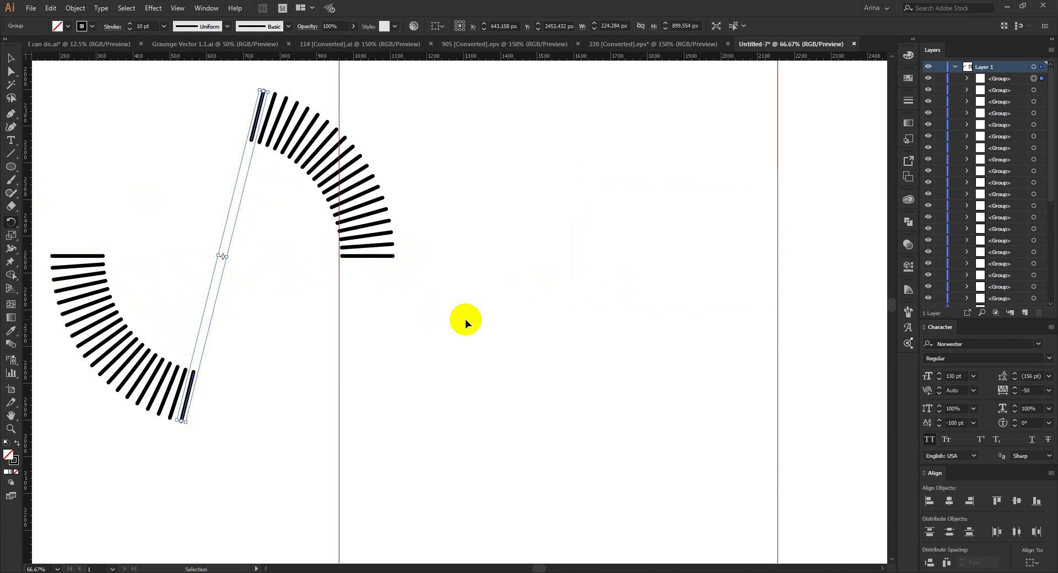
key(ctrl+d)
key(ctrl+d)
key(ctrl+d)
key(ctrl+d)
key(ctrl+d)
key(ctrl+d)
key(ctrl+d)
key(ctrl+d)
key(ctrl+d)
key(ctrl+d)
key(ctrl+d)
key(ctrl+d)
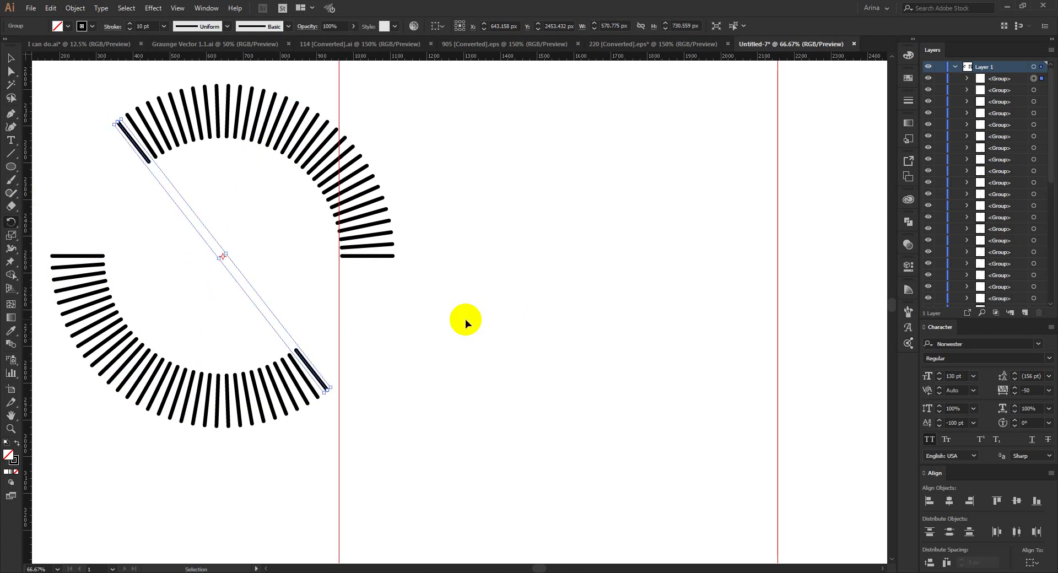
key(ctrl+d)
key(ctrl+d)
key(ctrl+d)
key(ctrl+d)
key(ctrl+d)
key(ctrl+d)
key(ctrl+d)
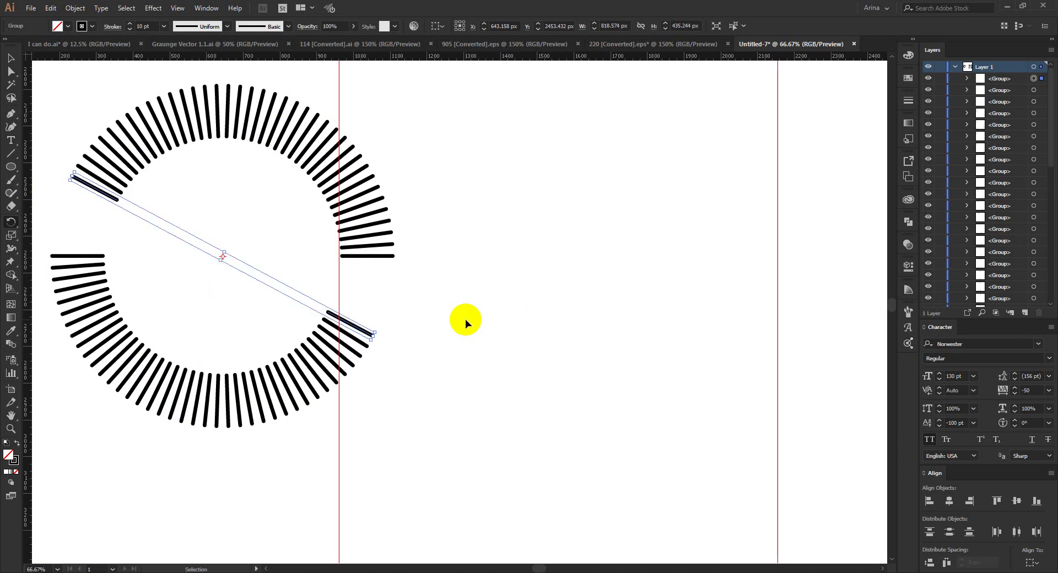
key(ctrl+d)
key(ctrl+d)
key(ctrl+d)
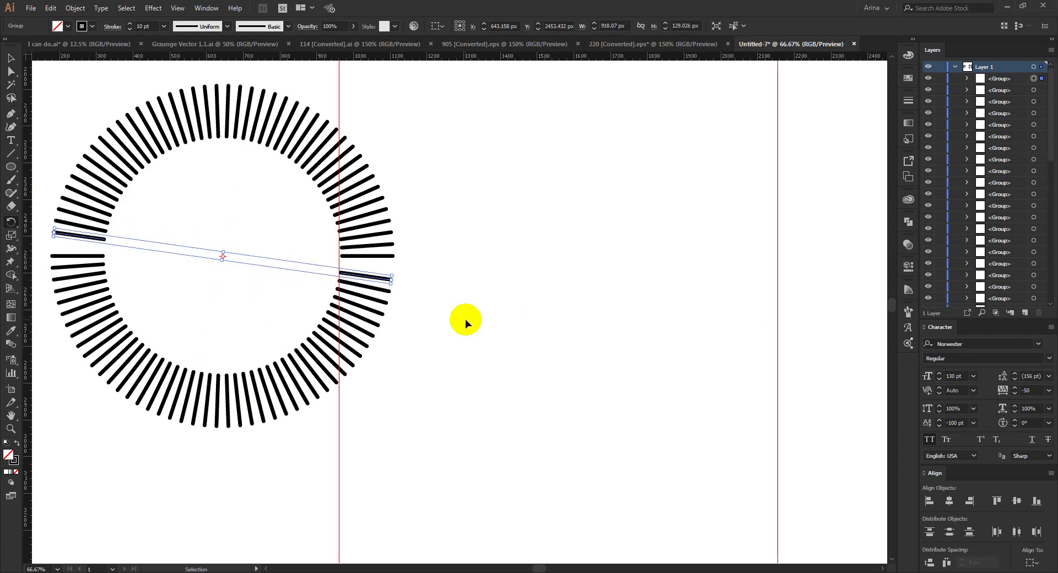
key(ctrl+d)
key(r)
key(v)
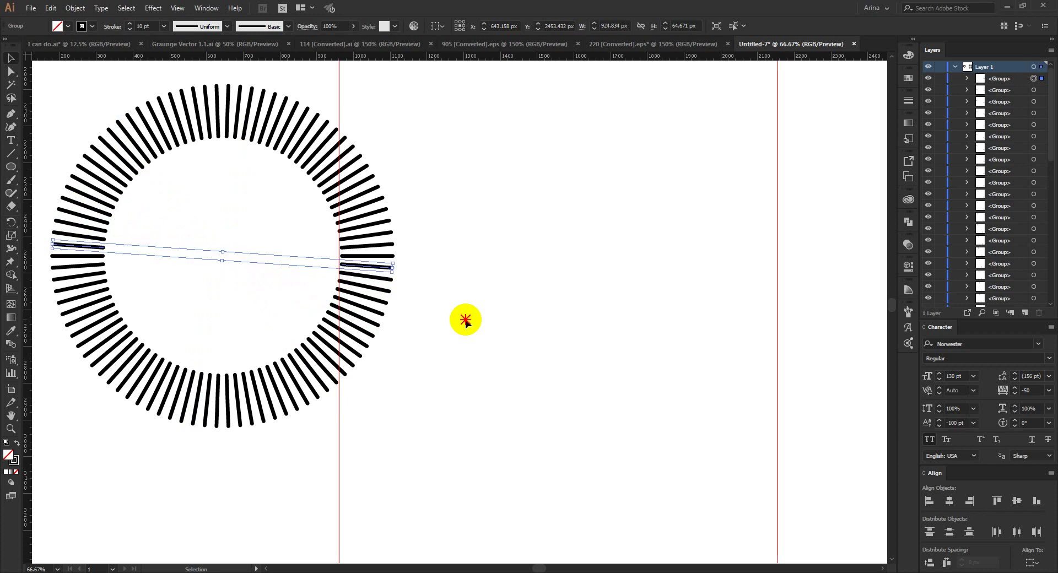
click(276, 282)
Move the two vertical guides onto the lettering, aligning them with the outer ends of the wavy lines around CHRIST.
scroll(276, 282, down, 2)
scroll(276, 282, down, 1)
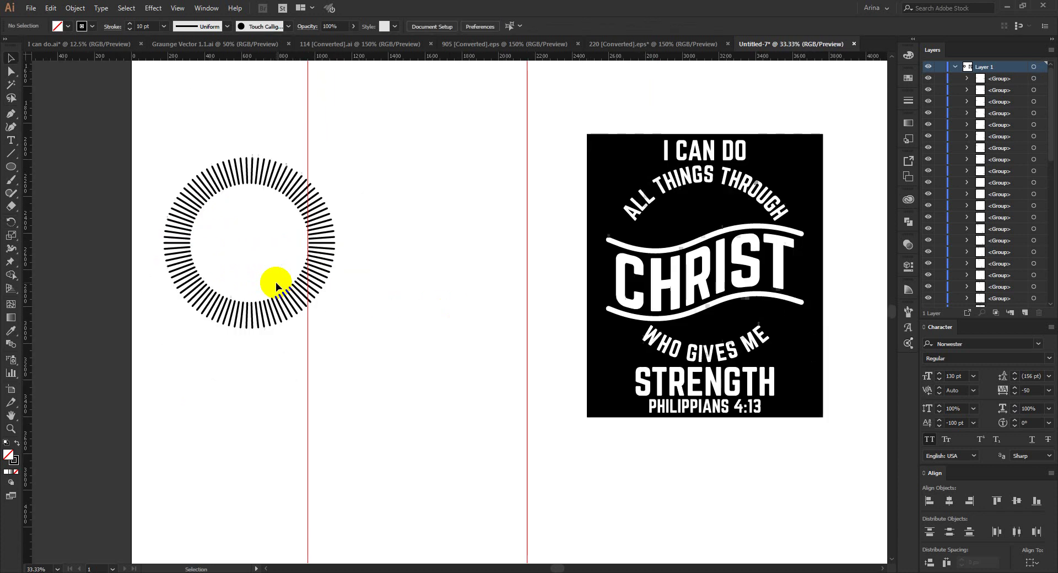
drag(260, 376, 550, 481)
drag(528, 436, 803, 441)
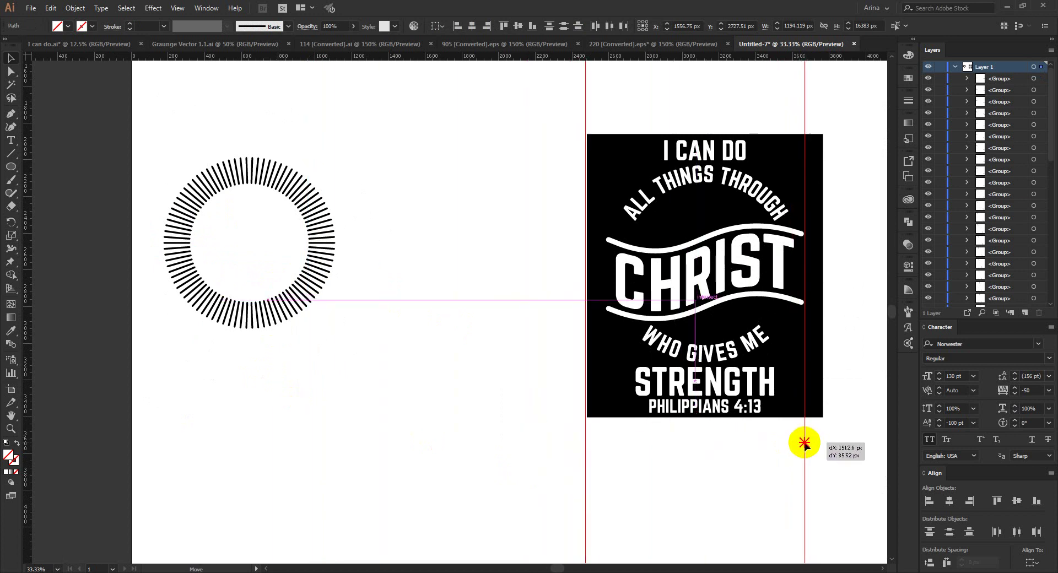
click(638, 430)
drag(586, 453, 606, 456)
drag(669, 478, 669, 477)
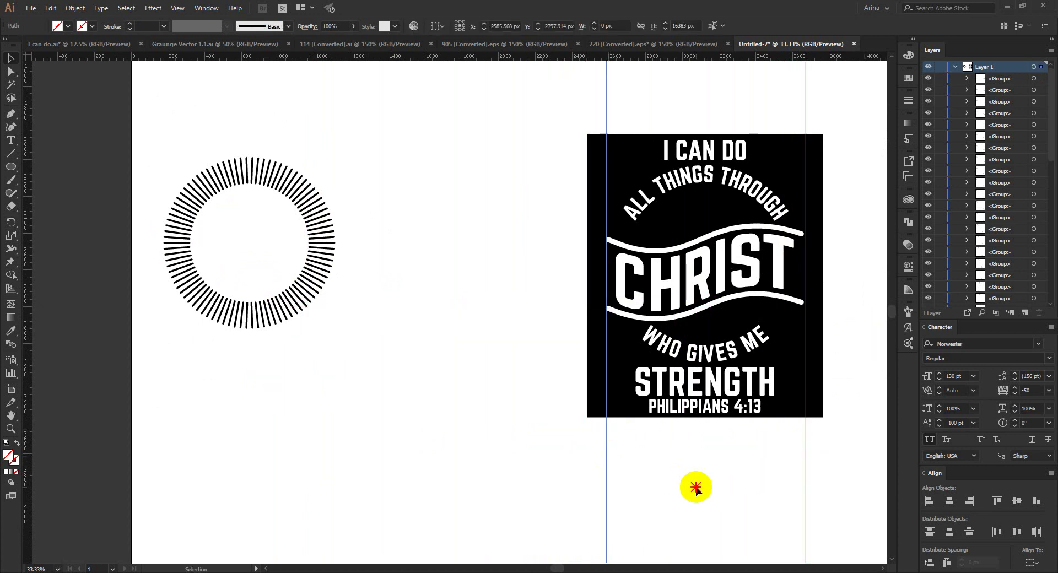
Group all the rays and move the ring onto the black rectangle, centred over the word CHRIST.
drag(385, 392, 138, 117)
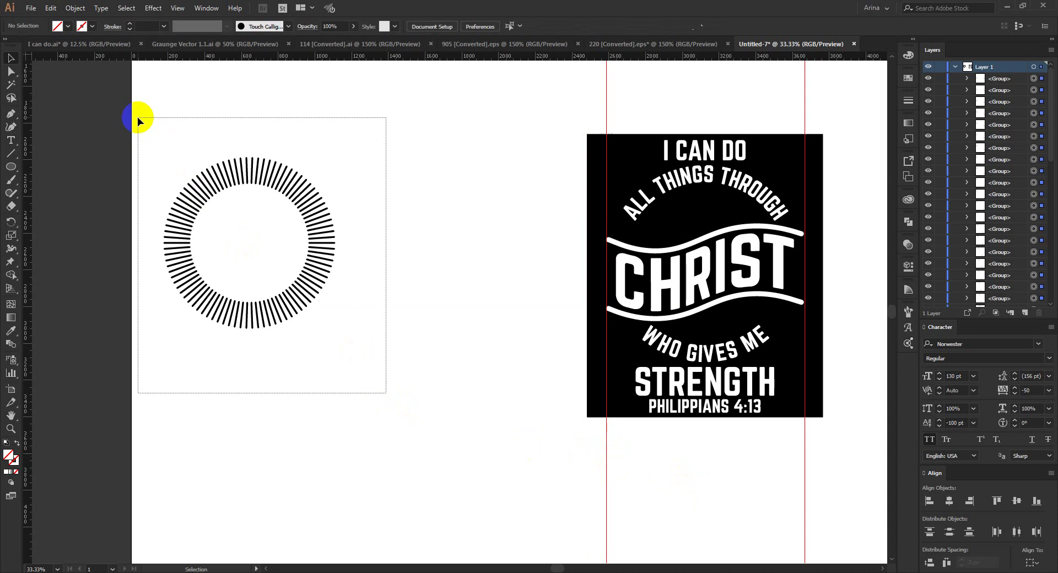
key(a)
key(v)
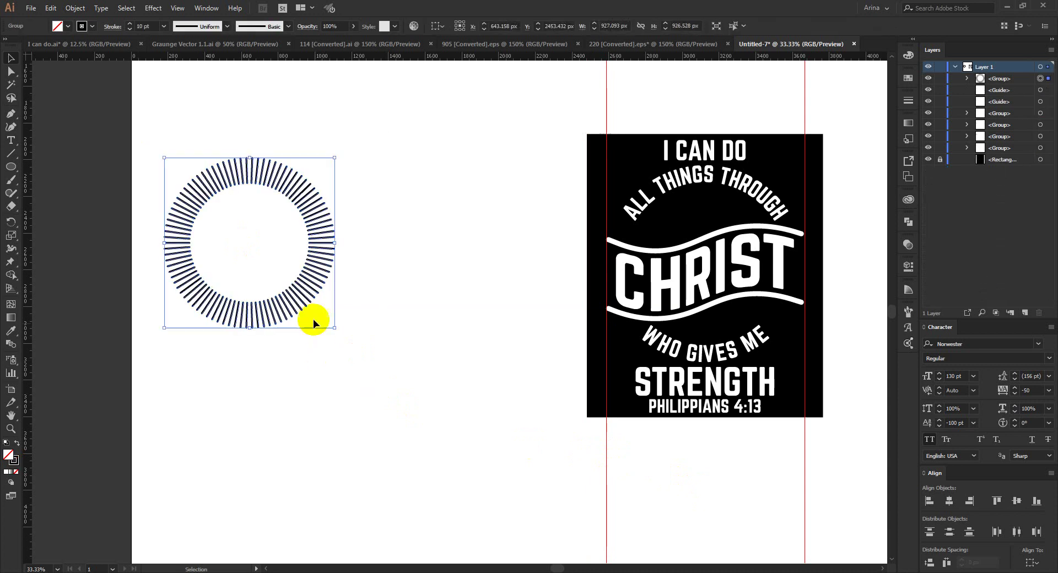
drag(307, 284, 767, 312)
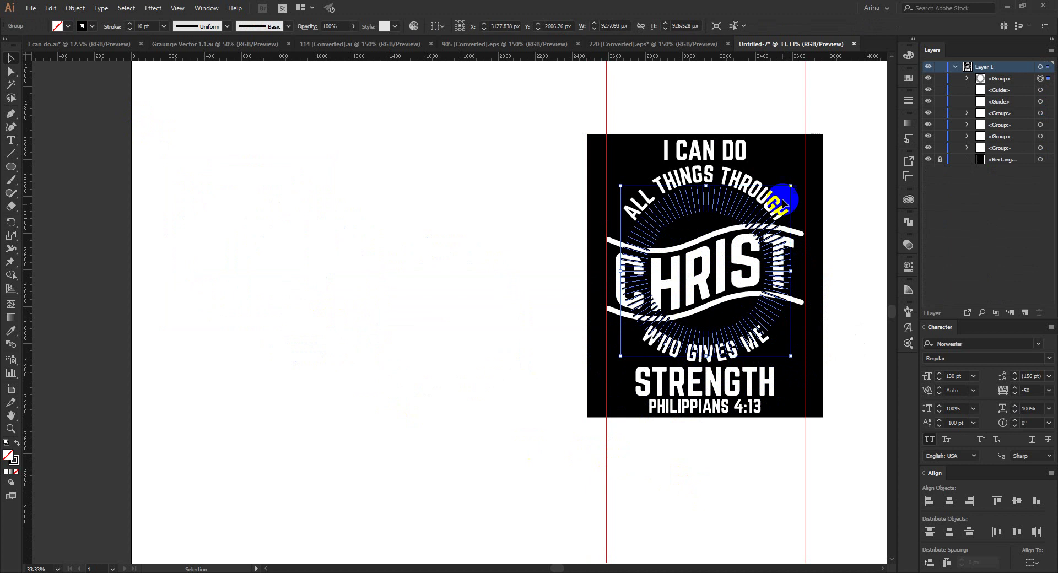
Change the ray ring's stroke colour to white.
scroll(791, 165, up, 1)
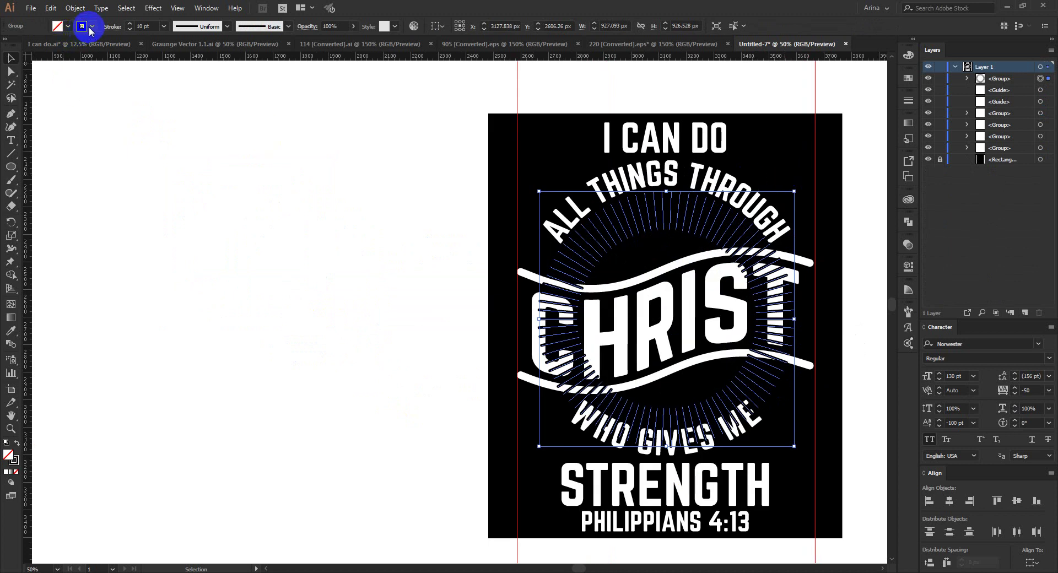
click(92, 26)
click(22, 47)
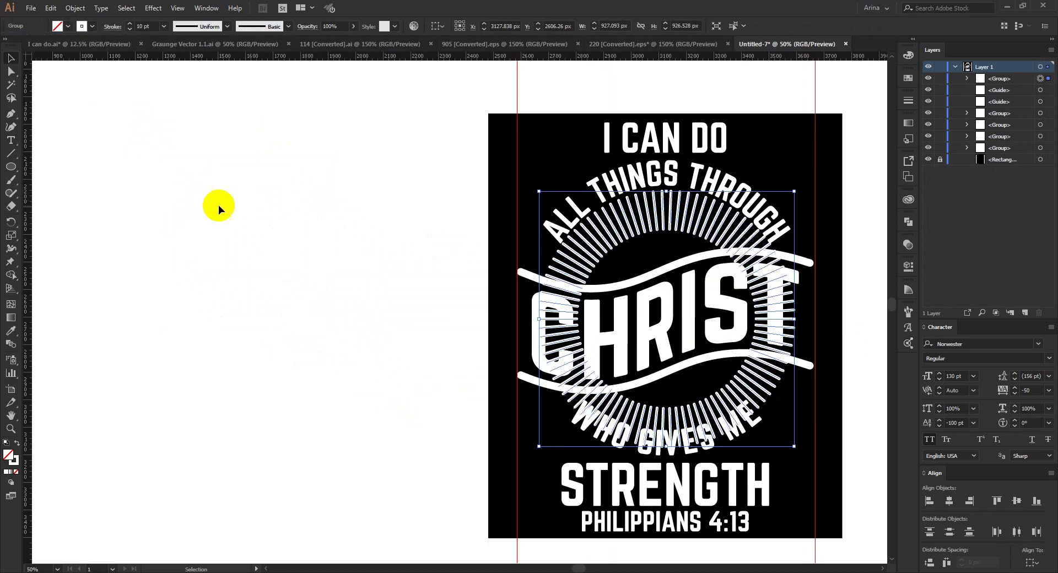
Scale the ray ring down to about 861 px and nudge it up to sit beneath the ALL THINGS THROUGH arc.
scroll(752, 326, up, 1)
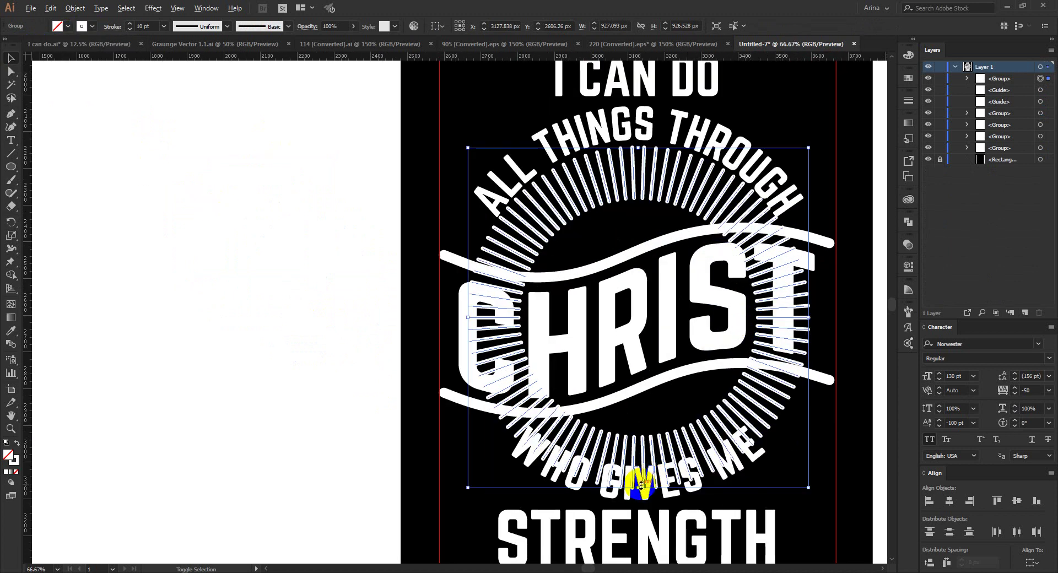
mouse_move(638, 489)
mouse_down()
mouse_move(650, 445)
mouse_move(661, 481)
mouse_up()
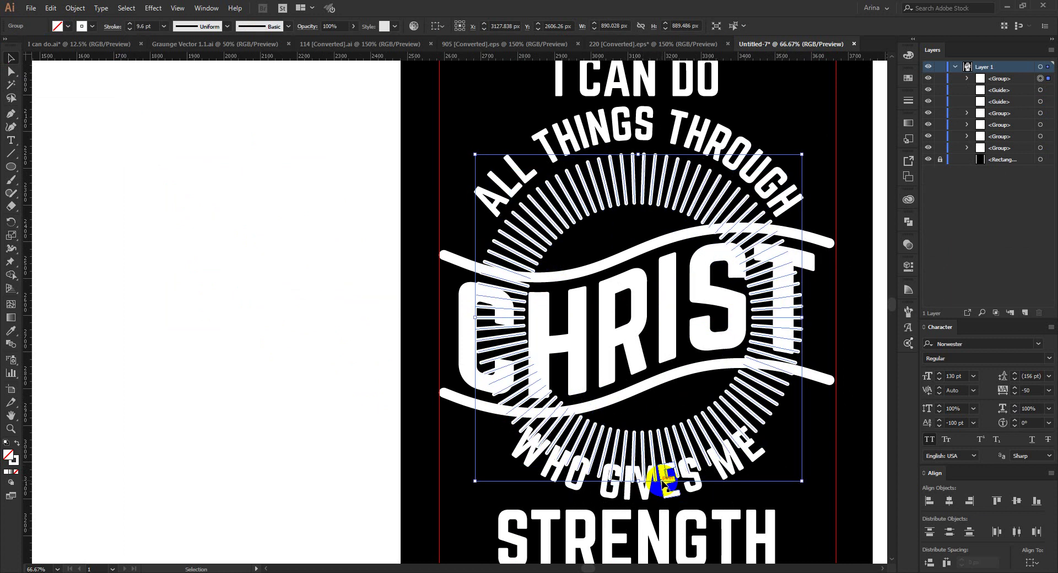
key(Up)
key(Up)
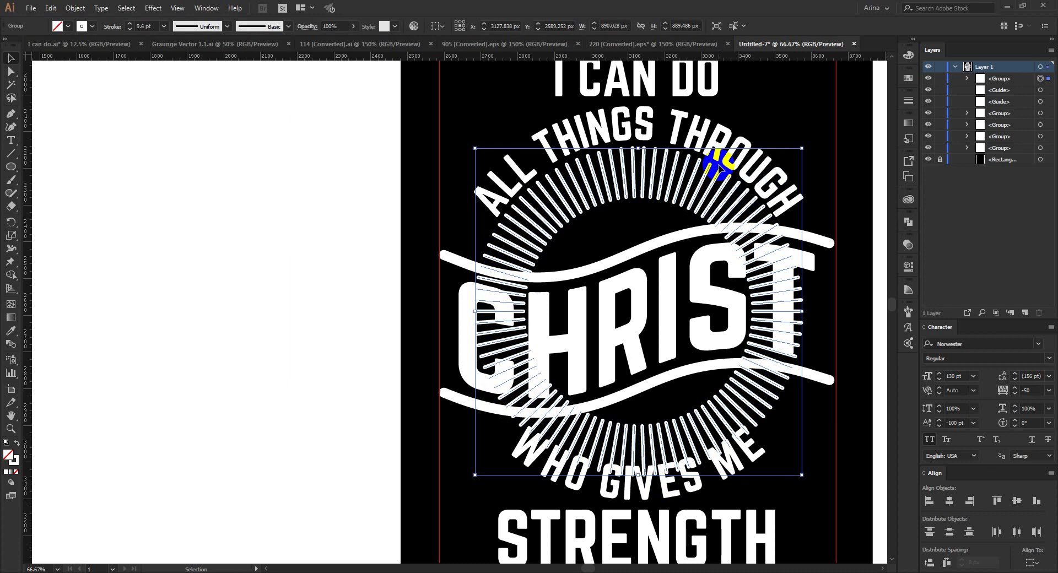
key(Left)
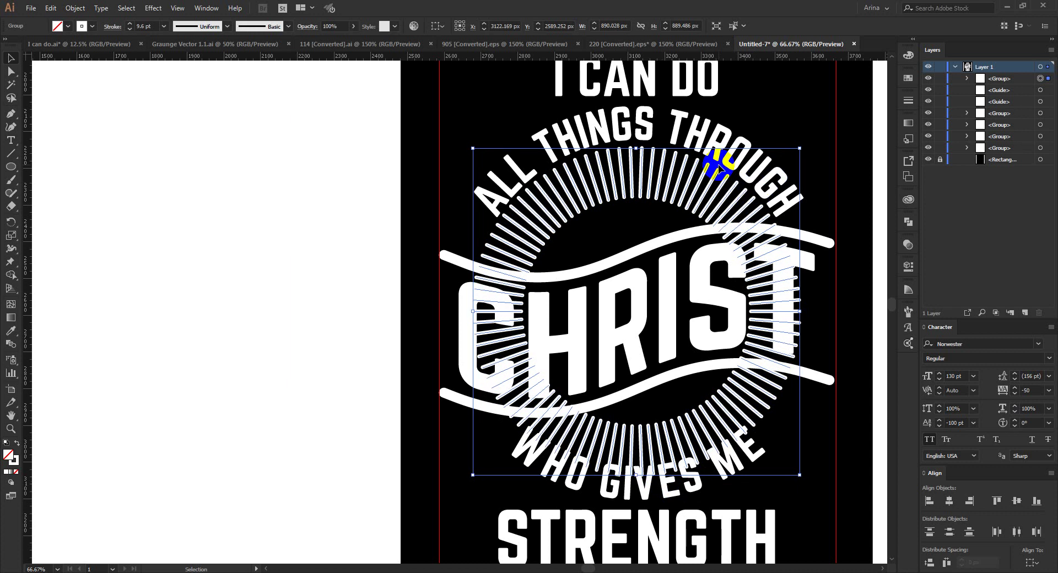
scroll(815, 110, up, 1)
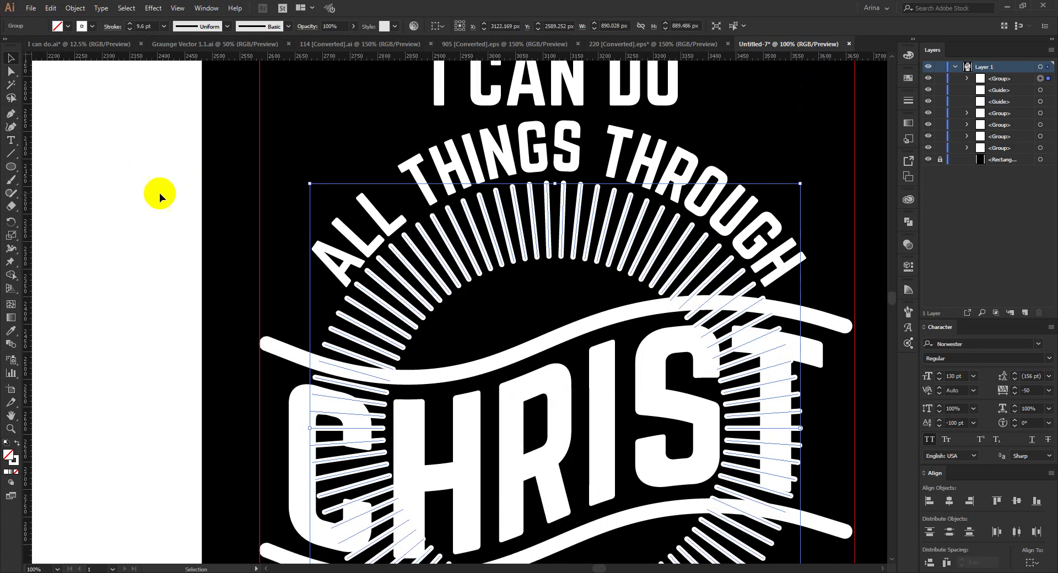
drag(310, 184, 315, 192)
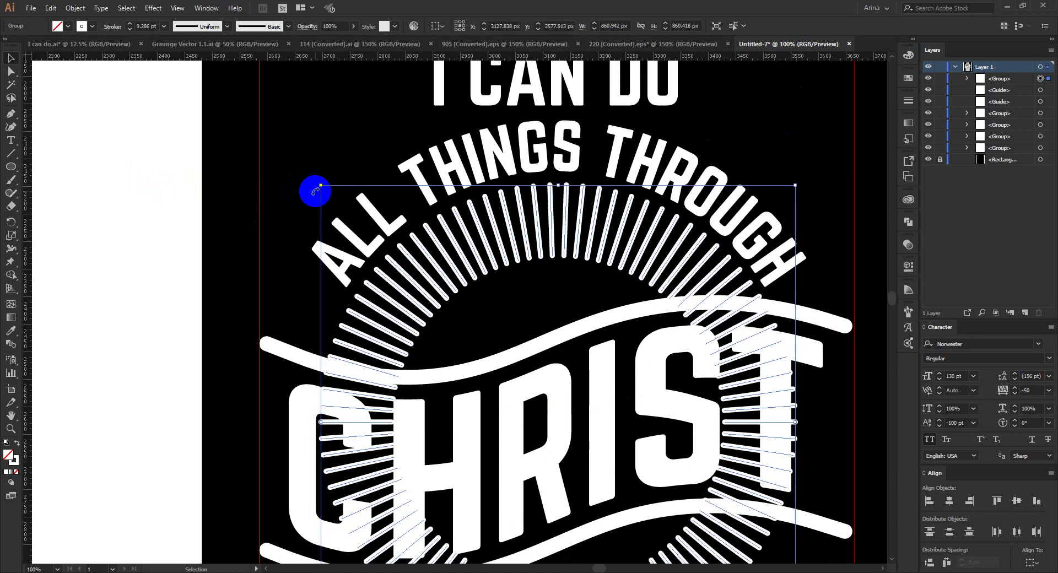
Shorten the rays by erasing their inner ends with one large round Eraser dab at the ring's centre.
scroll(248, 194, down, 1)
scroll(248, 194, down, 1)
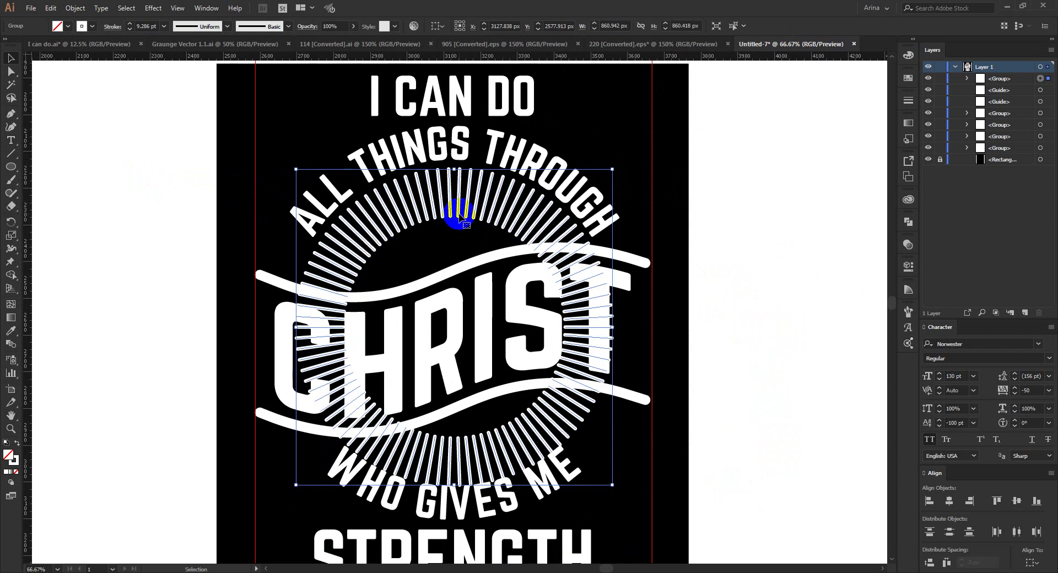
key(shift+e)
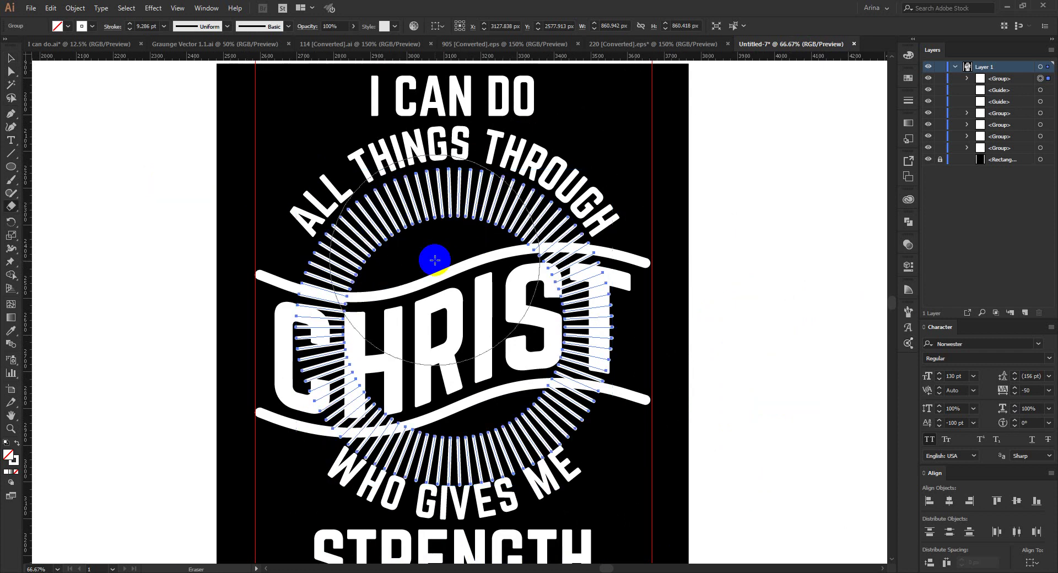
click(454, 327)
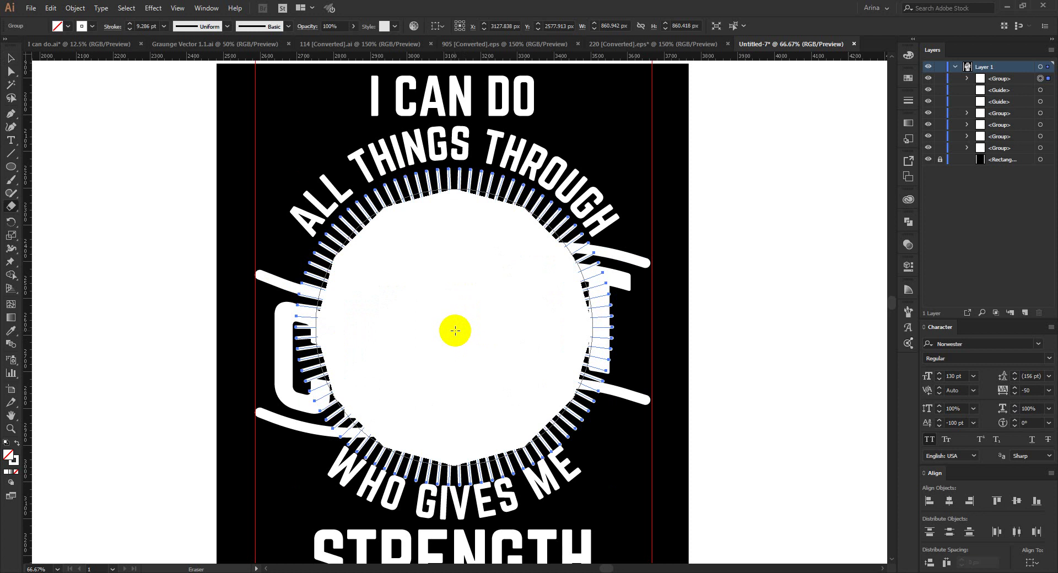
key(v)
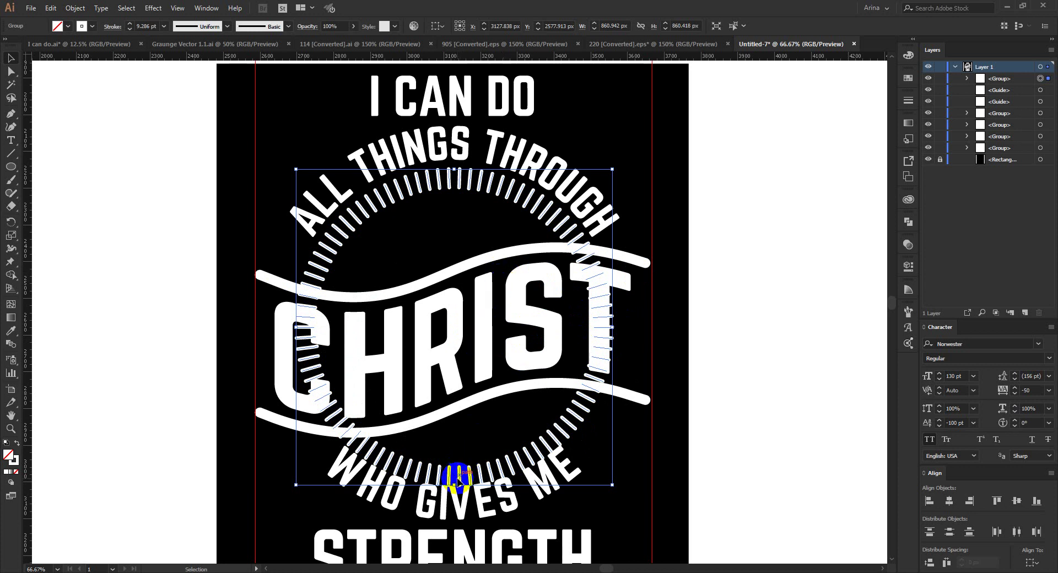
Resize the ray ring to about 848 px and reposition it evenly between the upper and lower curved text.
drag(455, 485, 457, 476)
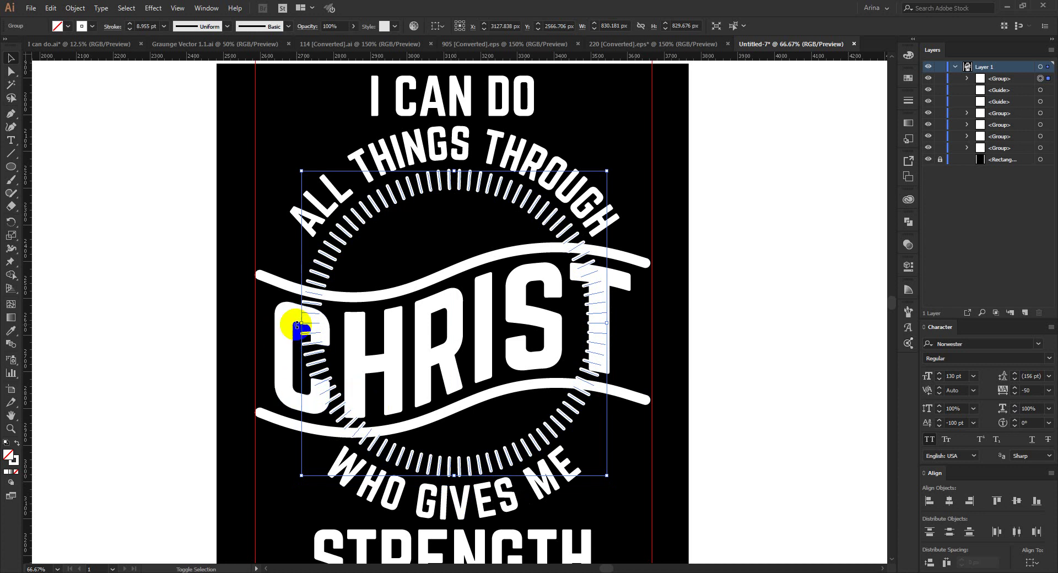
drag(301, 323, 293, 325)
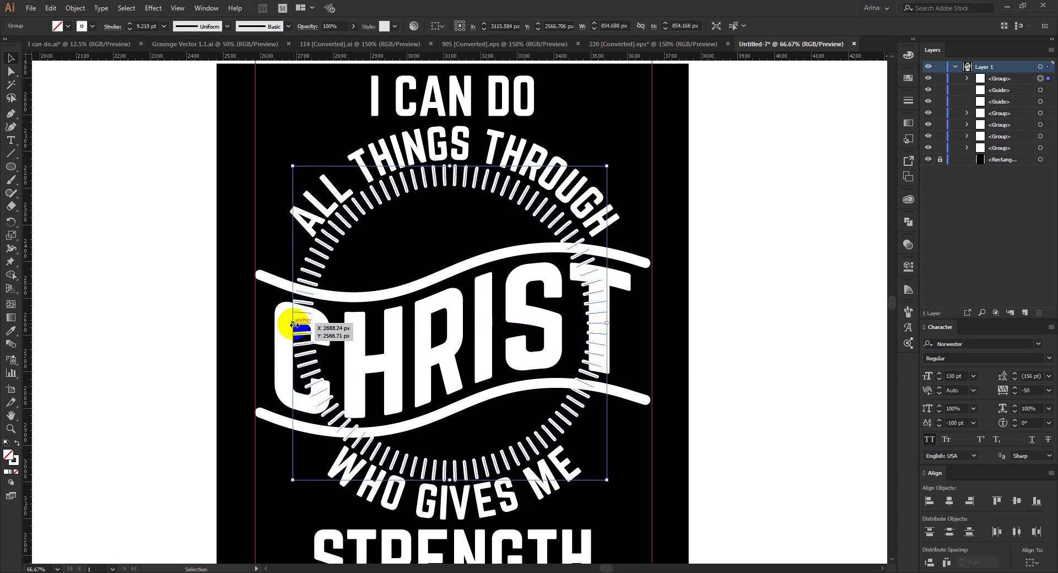
key(Right)
key(Right)
key(Down)
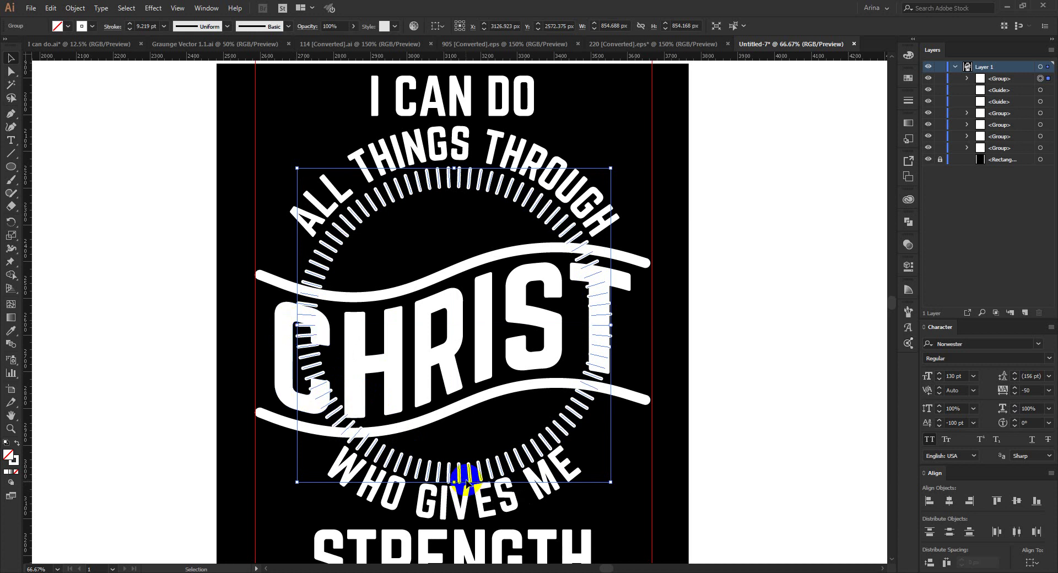
drag(454, 481, 455, 479)
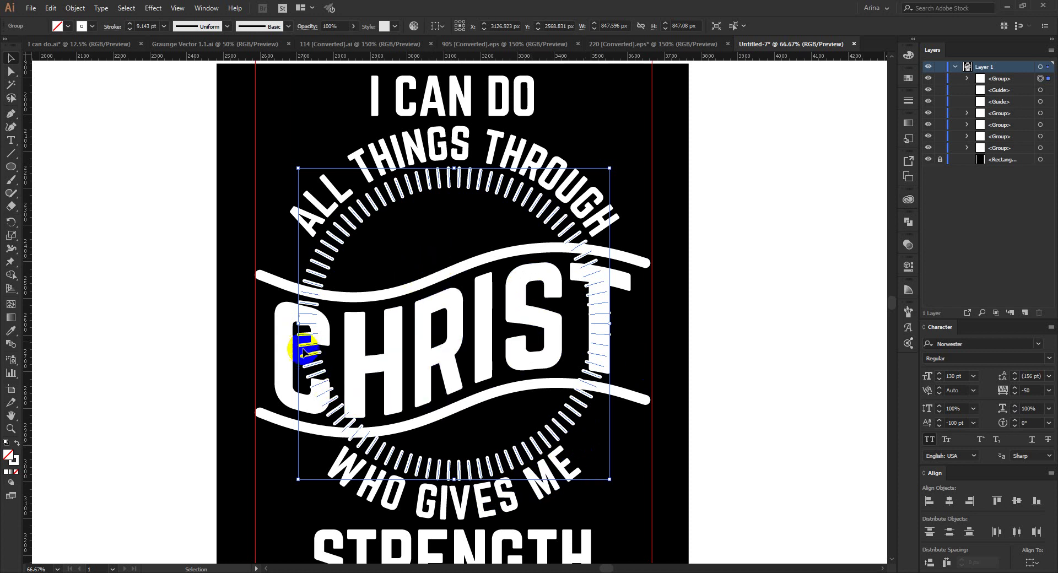
Erase the rays overlapping CHRIST and its wavy lines with a smaller Eraser, keeping the upper and lower arcs.
key(shift+e)
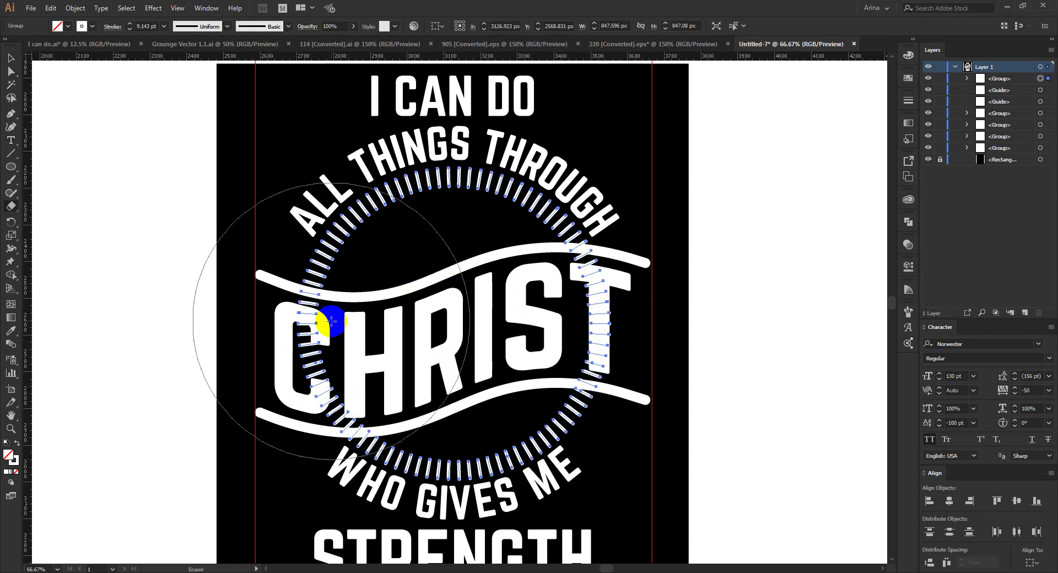
key(bracketleft)
key(bracketleft)
key(bracketleft)
key(bracketleft)
key(bracketleft)
key(bracketleft)
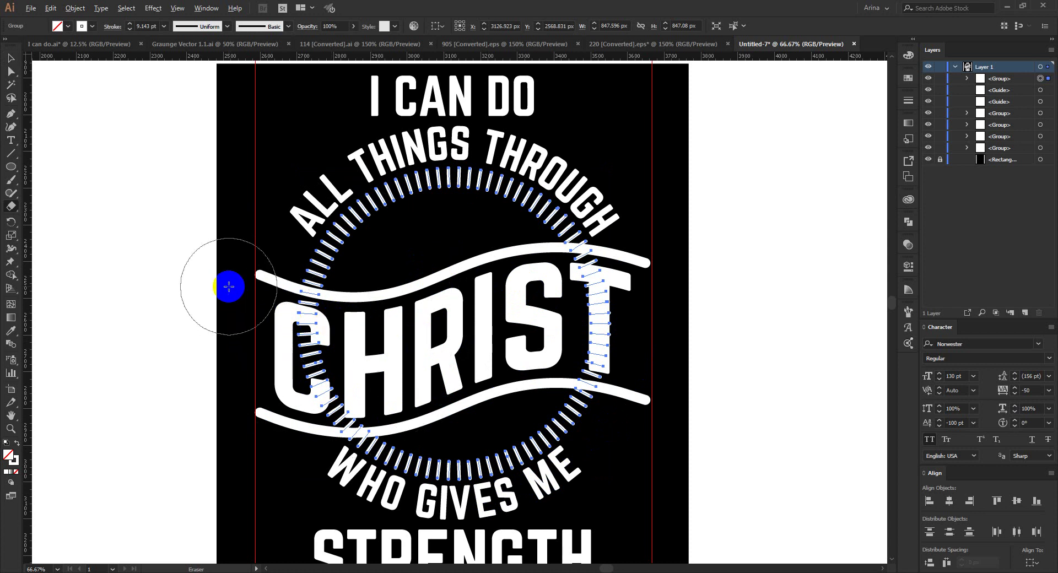
mouse_move(227, 285)
mouse_down()
mouse_move(712, 401)
mouse_move(712, 383)
mouse_up()
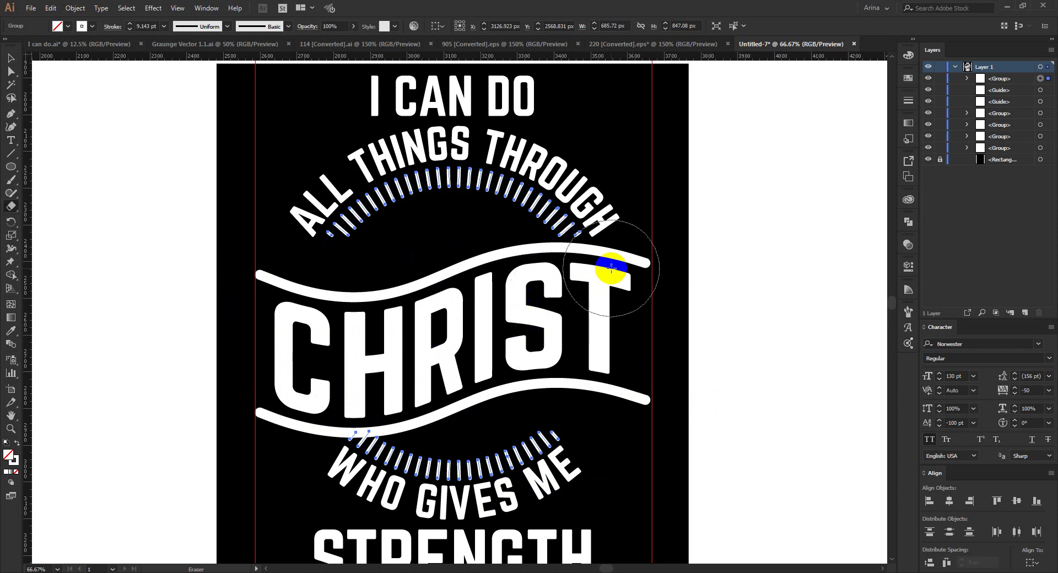
Undo the last Eraser strokes on the ray ring around CHRIST.
drag(607, 266, 566, 331)
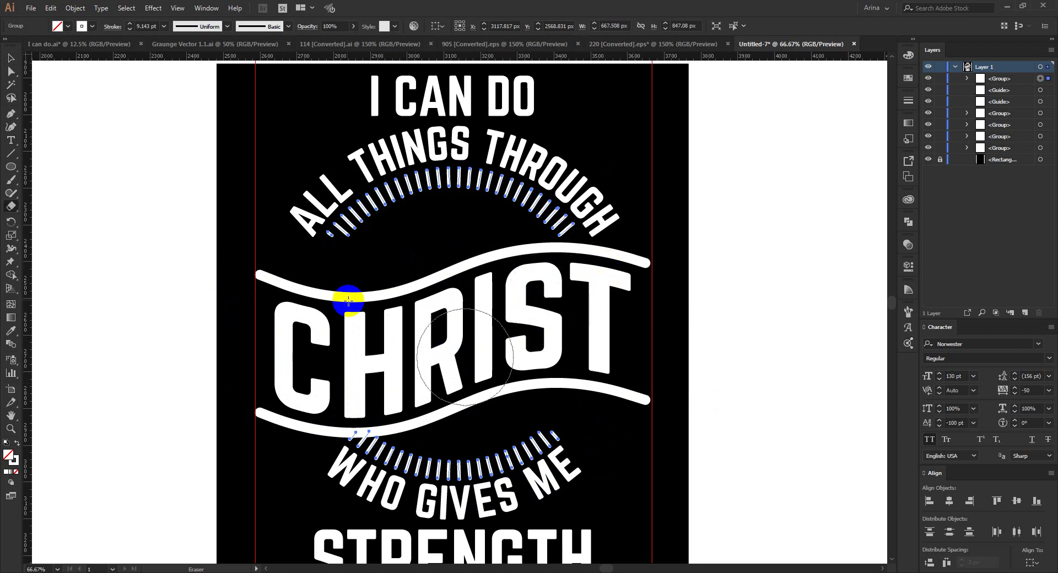
key(ctrl+z)
key(ctrl+z)
key(ctrl+z)
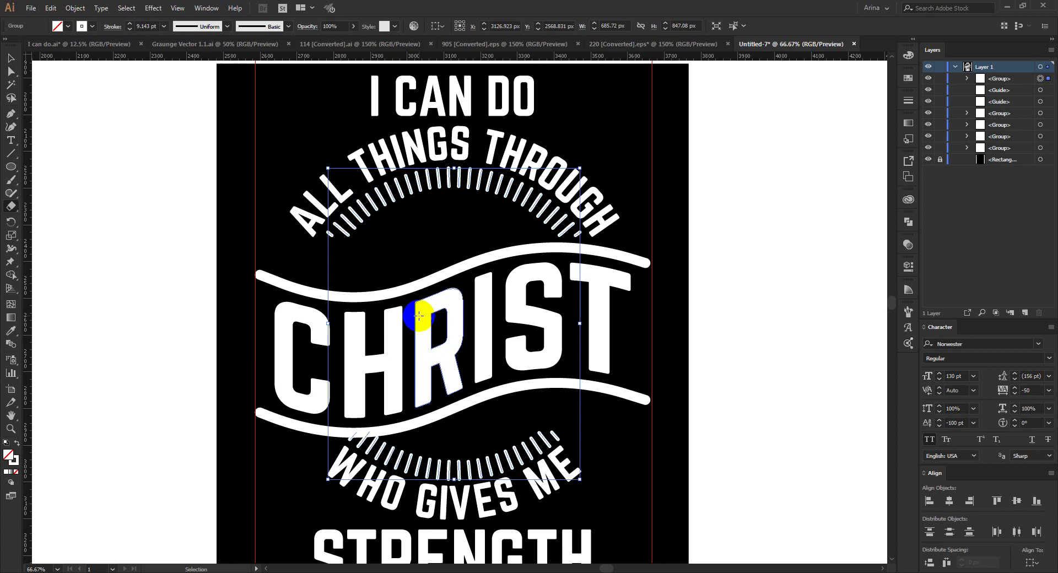
Erase the rays crossing CHRIST again, letting the upper and lower arcs extend to just short of the wavy lines.
mouse_move(314, 286)
mouse_down()
mouse_move(291, 344)
mouse_move(301, 325)
mouse_move(311, 401)
mouse_move(345, 406)
mouse_move(331, 418)
mouse_move(319, 381)
mouse_up()
mouse_move(617, 347)
mouse_down()
mouse_move(606, 357)
mouse_move(621, 336)
mouse_move(594, 257)
mouse_move(593, 291)
mouse_move(583, 276)
mouse_move(595, 281)
mouse_move(590, 353)
mouse_up()
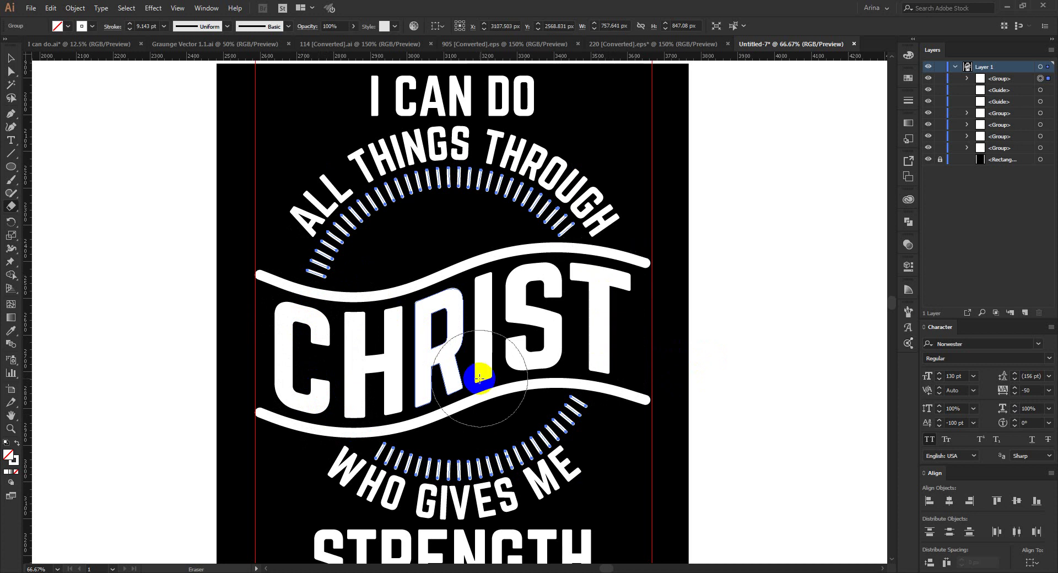
key(v)
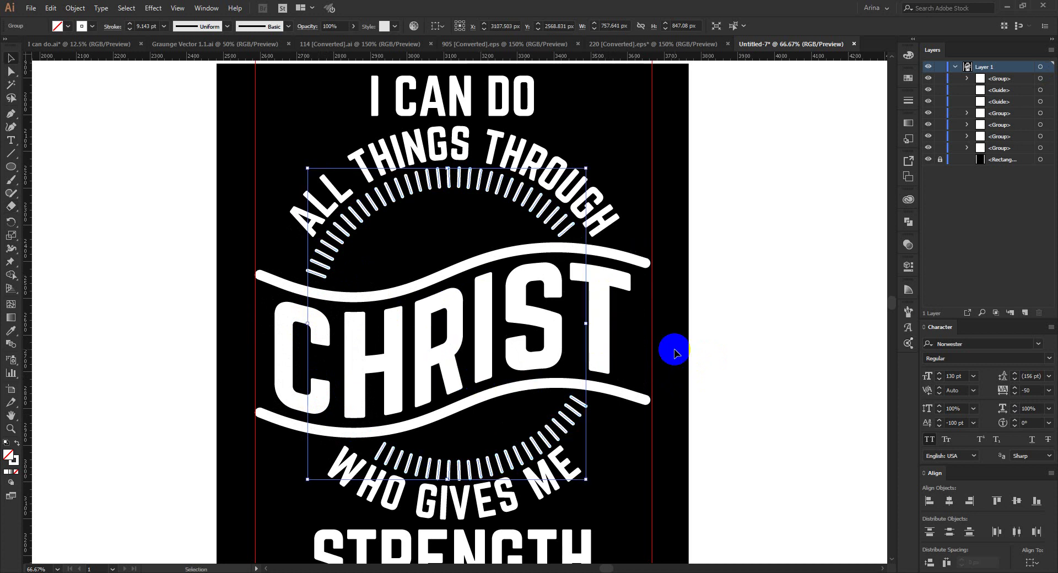
click(677, 353)
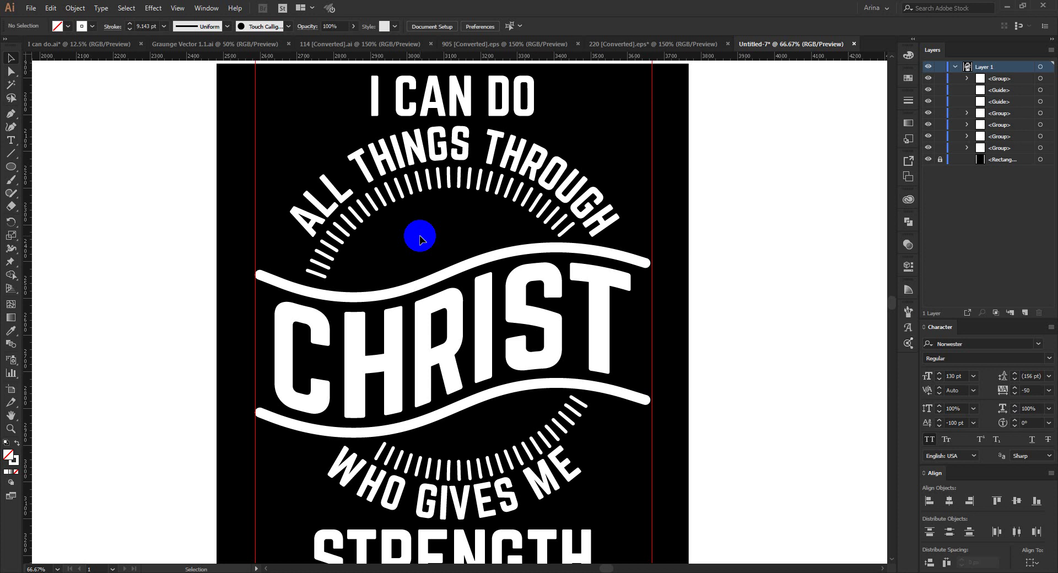
scroll(420, 239, down, 1)
scroll(420, 240, up, 1)
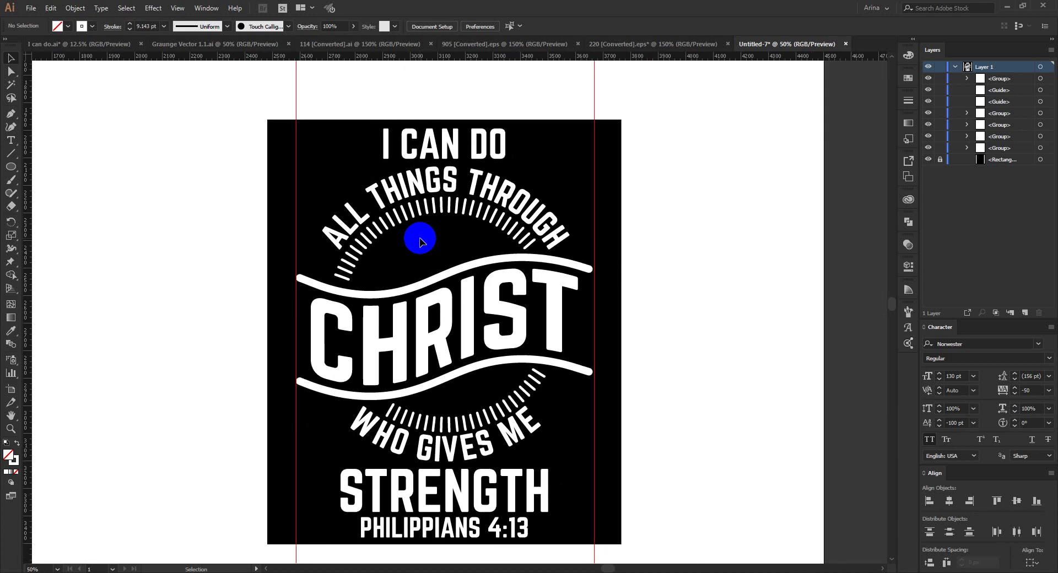
Erase all the rays below CHRIST, keeping only the upper arc under ALL THINGS THROUGH.
click(456, 424)
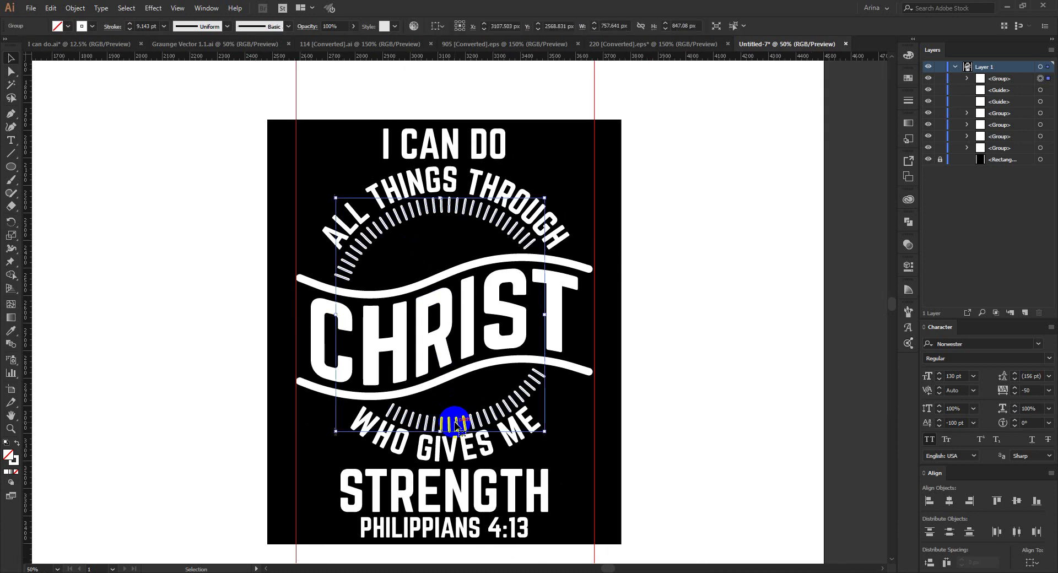
key(shift+e)
drag(335, 373, 647, 448)
drag(498, 356, 577, 407)
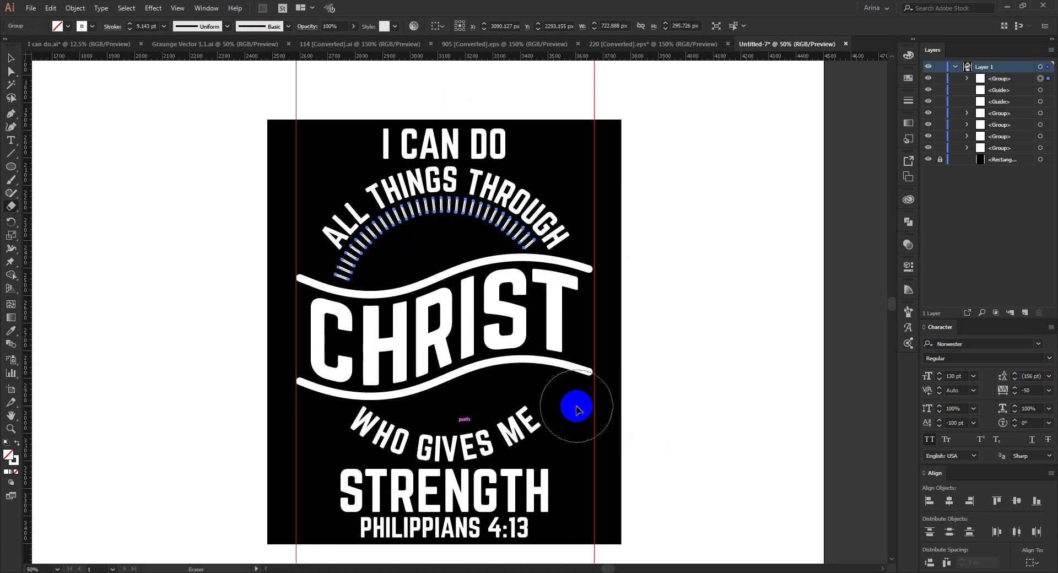
key(v)
click(639, 370)
Draw a horizontal rectangle about 388 px wide and 100 px high on the blank artboard beside the black design.
scroll(435, 252, up, 1)
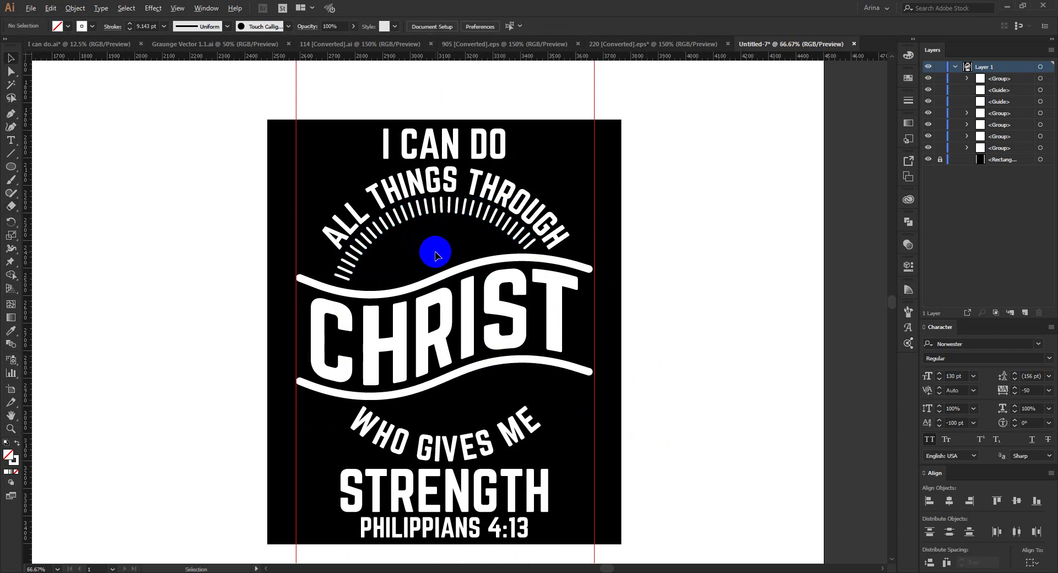
scroll(512, 264, down, 1)
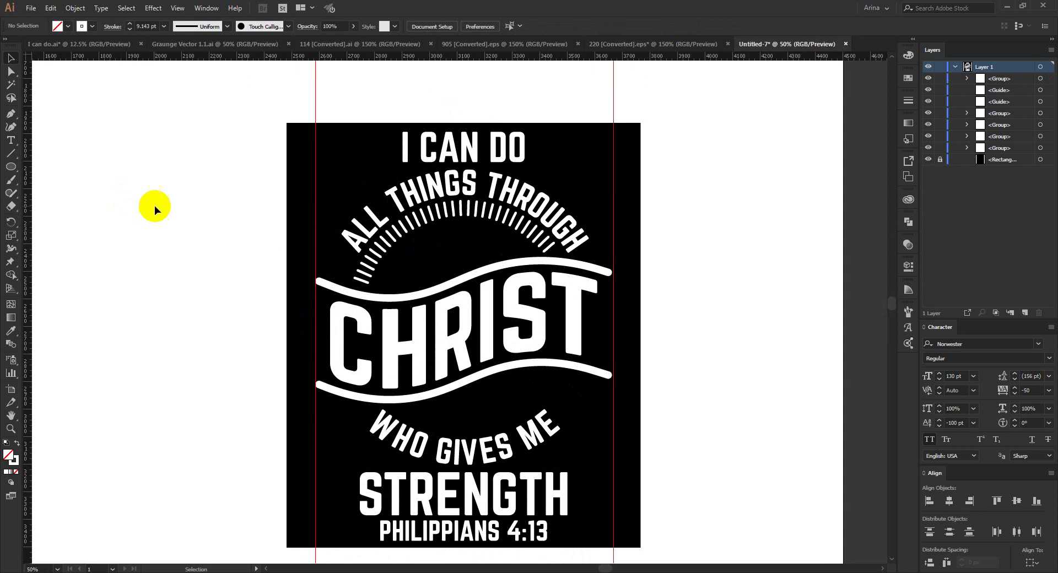
drag(7, 171, 52, 168)
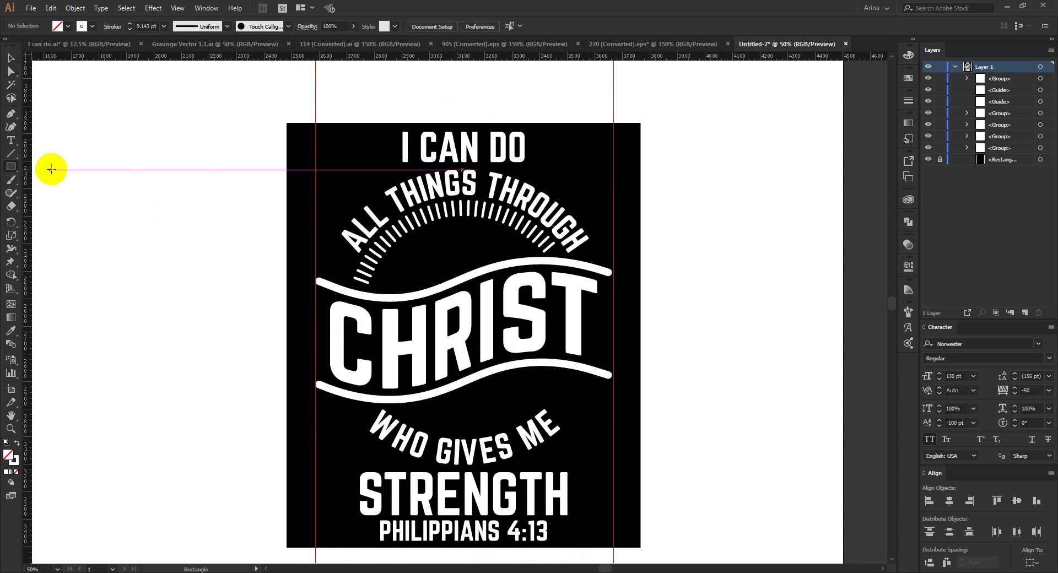
drag(77, 213, 184, 239)
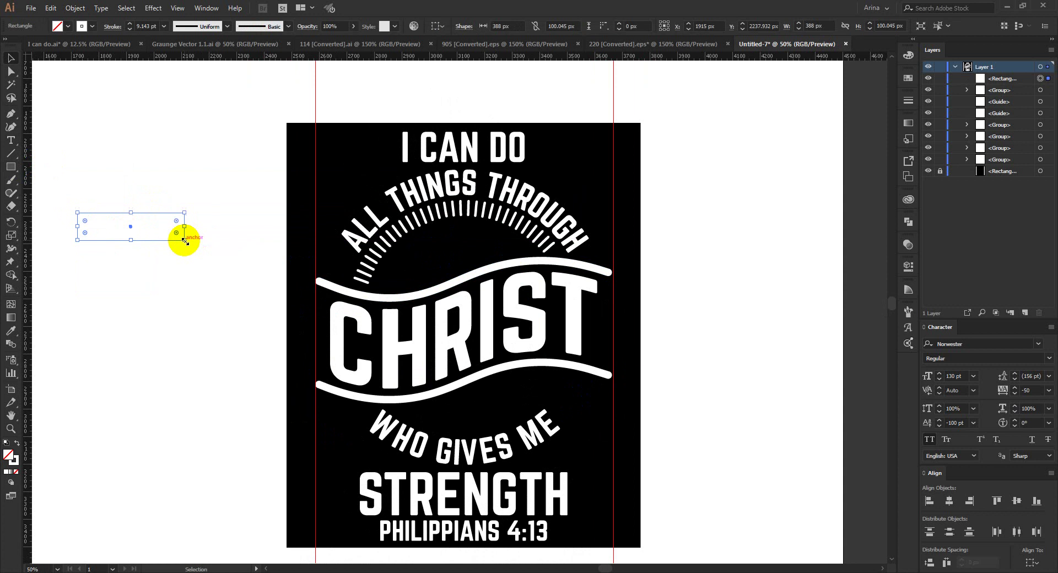
Give the rectangle a black 20 pt stroke.
key(v)
click(91, 27)
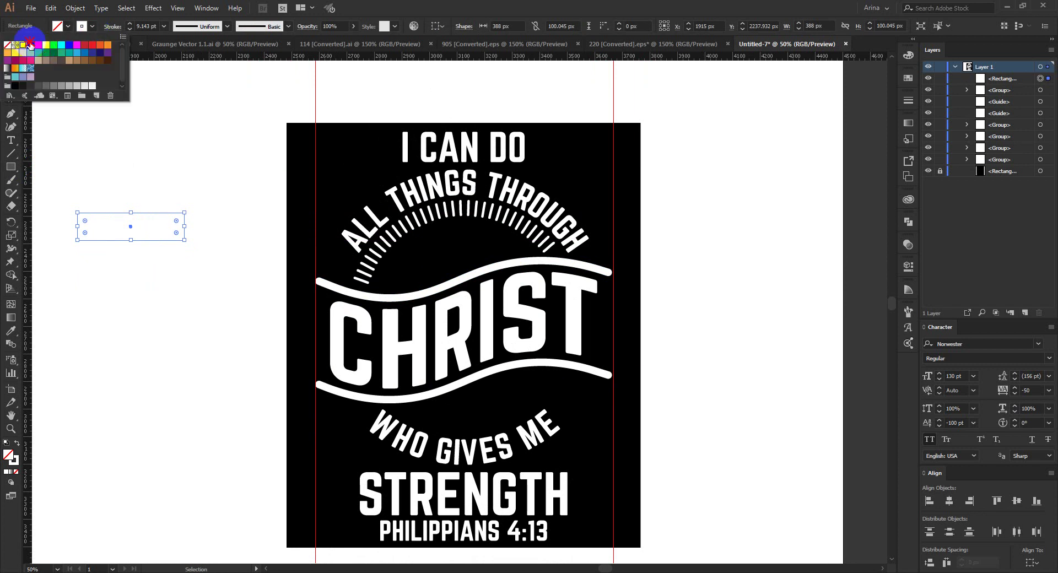
click(30, 45)
click(88, 170)
scroll(143, 26, up, 1)
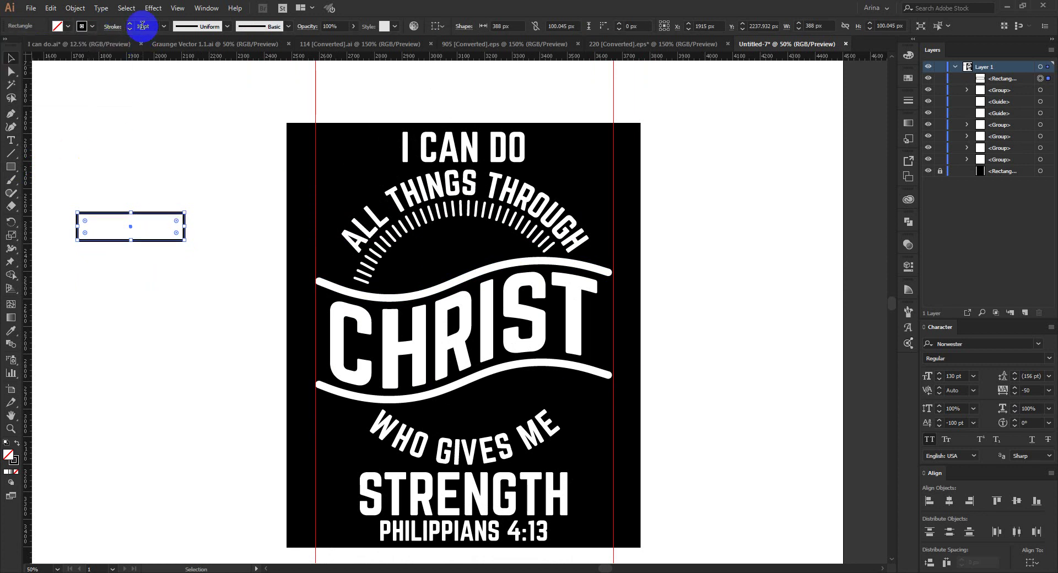
click(165, 137)
Duplicate the rectangle in place and turn the copy into a vertical bar about 800 px tall that forms a cross.
drag(208, 276, 138, 193)
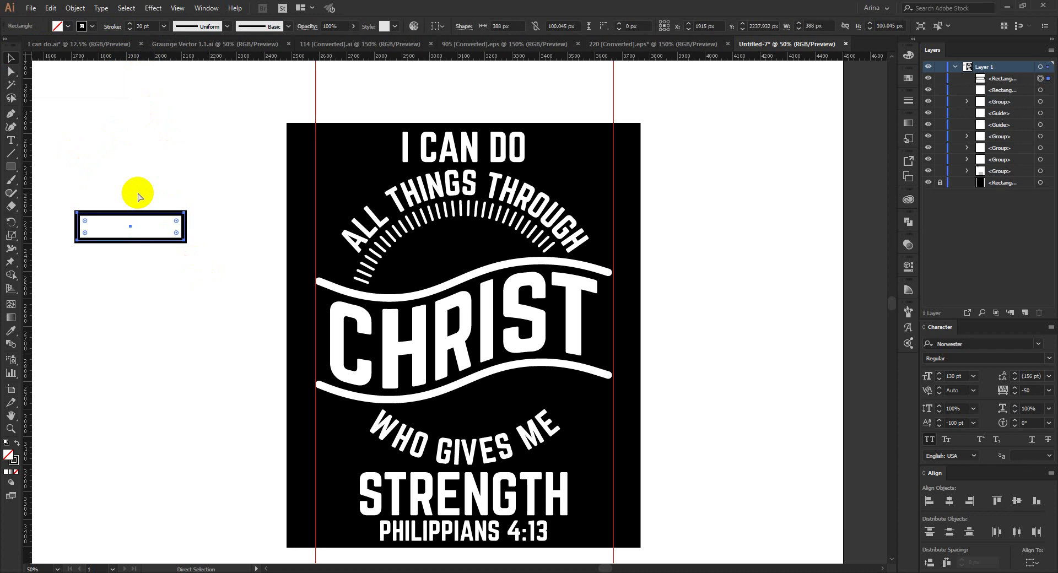
key(v)
drag(191, 225, 159, 352)
scroll(203, 270, down, 1)
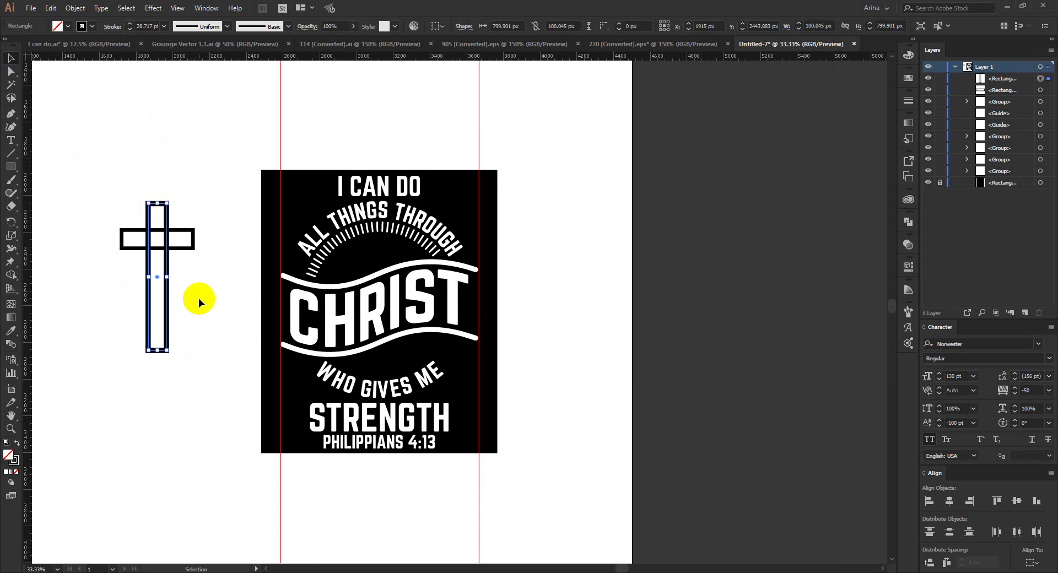
Set the stroke weight of both cross rectangles to 20 pt.
drag(205, 272, 127, 174)
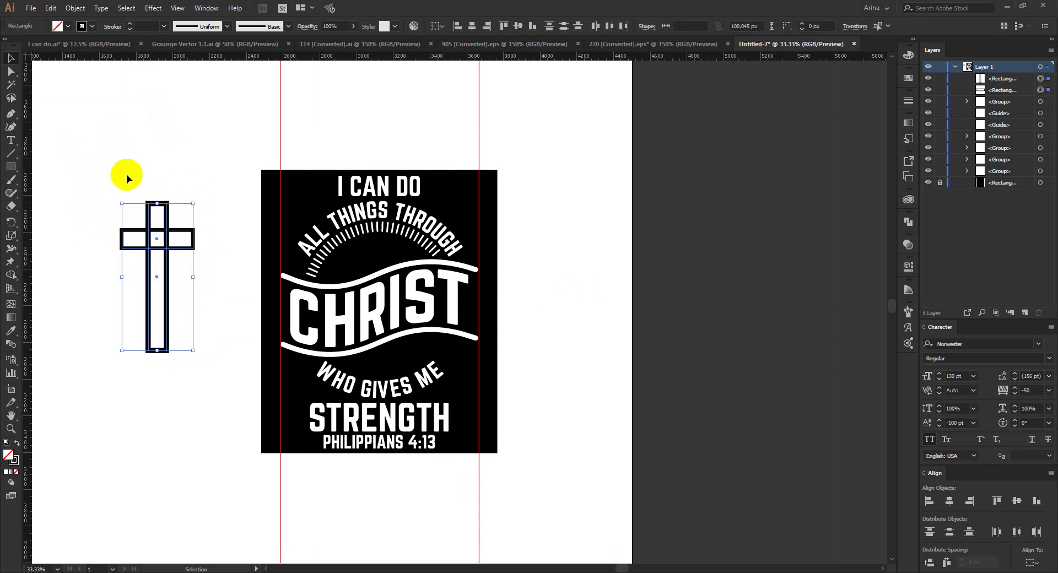
click(144, 26)
text(10)
key(Return)
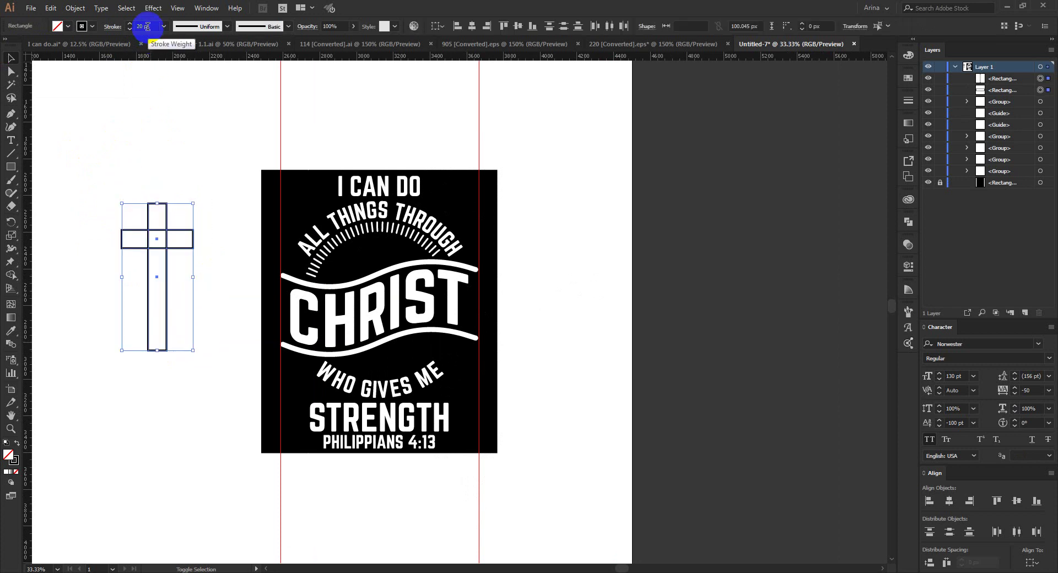
key(Return)
Remove the inner line segments where the two rectangles overlap with the Shape Builder, leaving one open cross outline.
scroll(145, 180, up, 2)
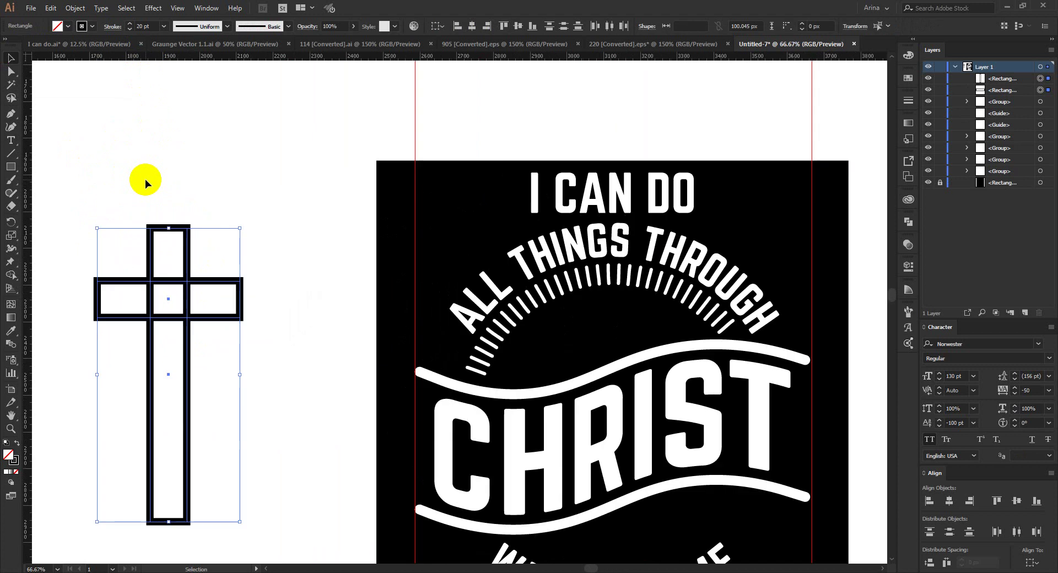
scroll(92, 245, up, 1)
key(shift+m)
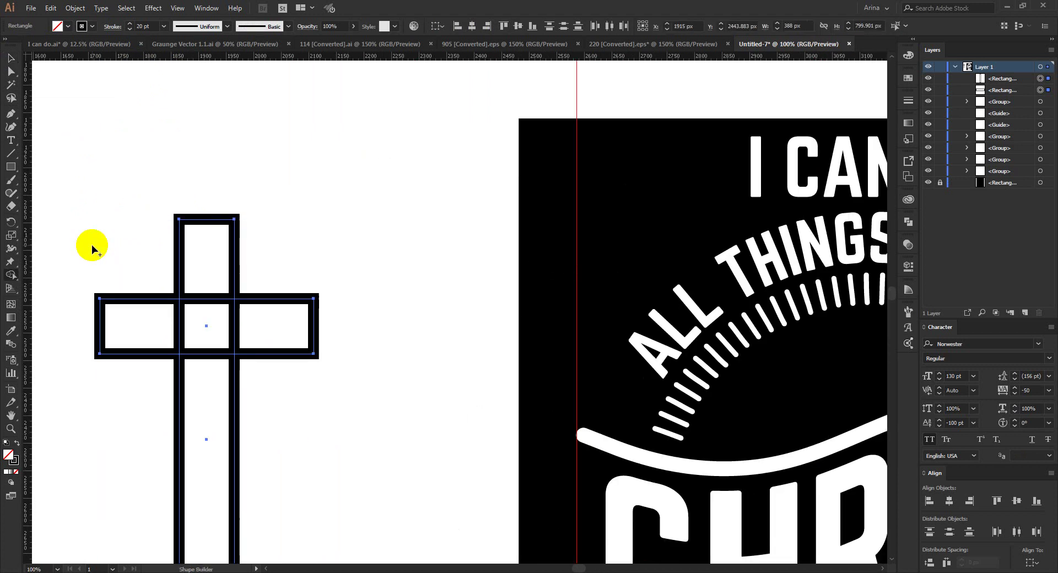
scroll(129, 351, up, 1)
click(229, 302)
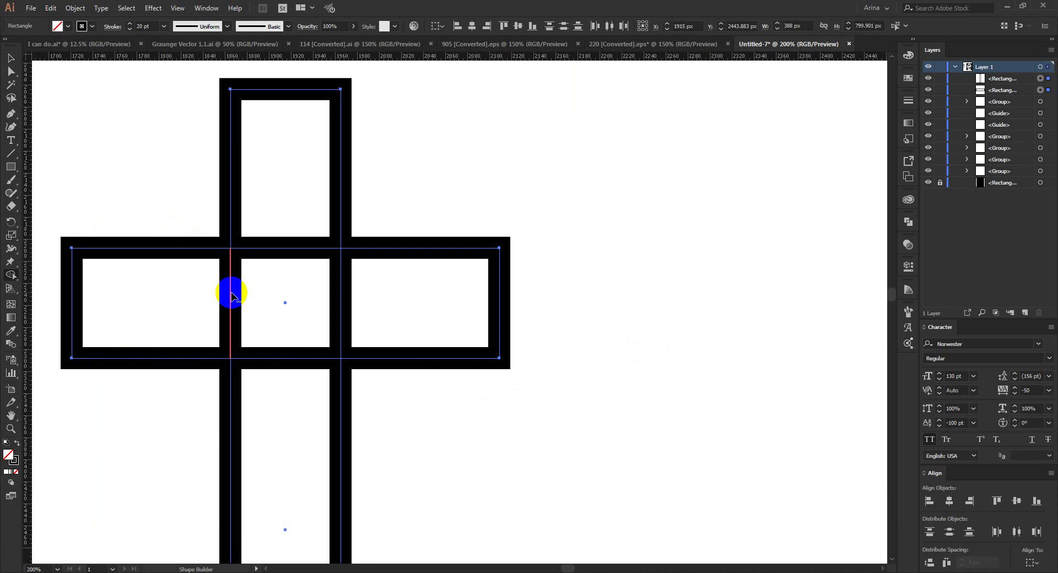
mouse_move(231, 292)
mouse_down()
mouse_move(344, 308)
mouse_move(309, 246)
mouse_move(301, 275)
mouse_up()
drag(286, 359, 308, 361)
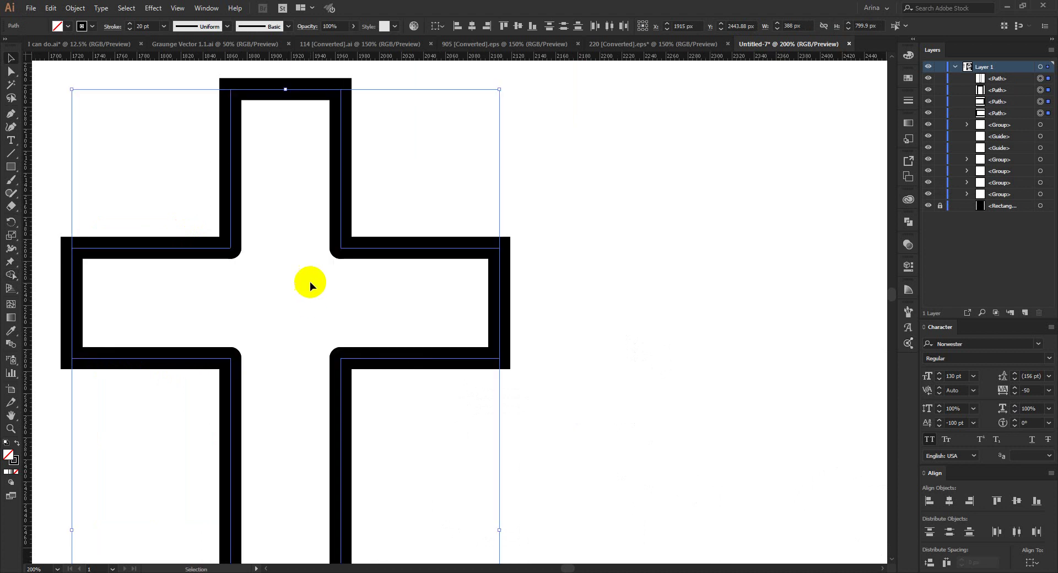
Change the stroke colour of the cross outline to white.
scroll(268, 256, down, 3)
scroll(144, 234, down, 1)
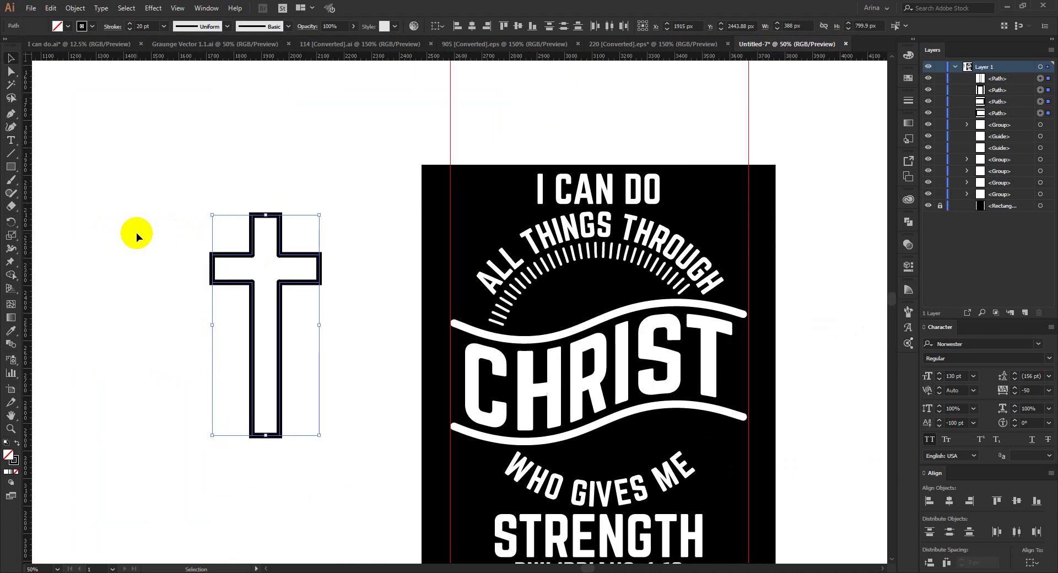
click(89, 25)
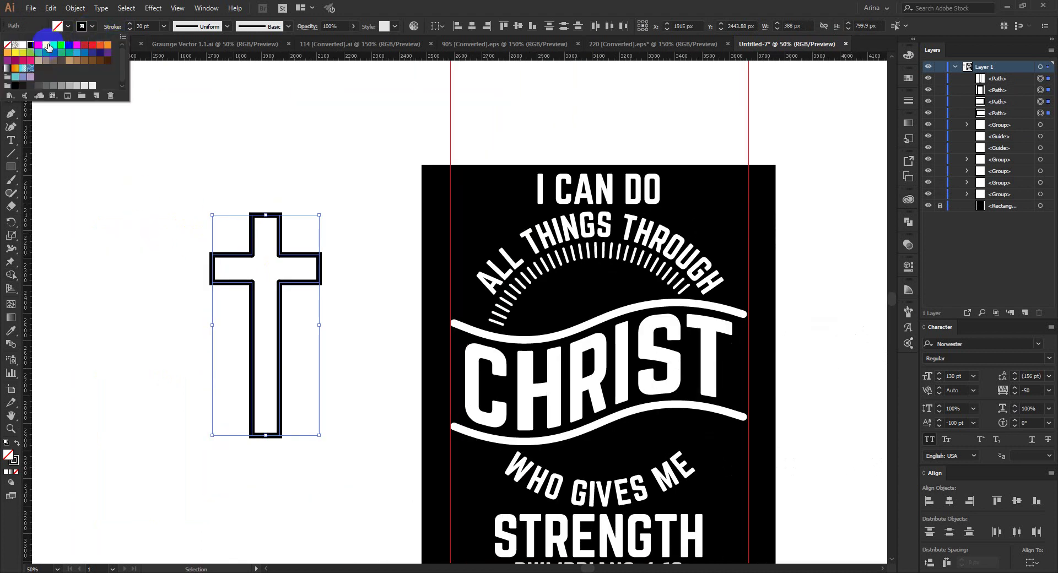
click(23, 47)
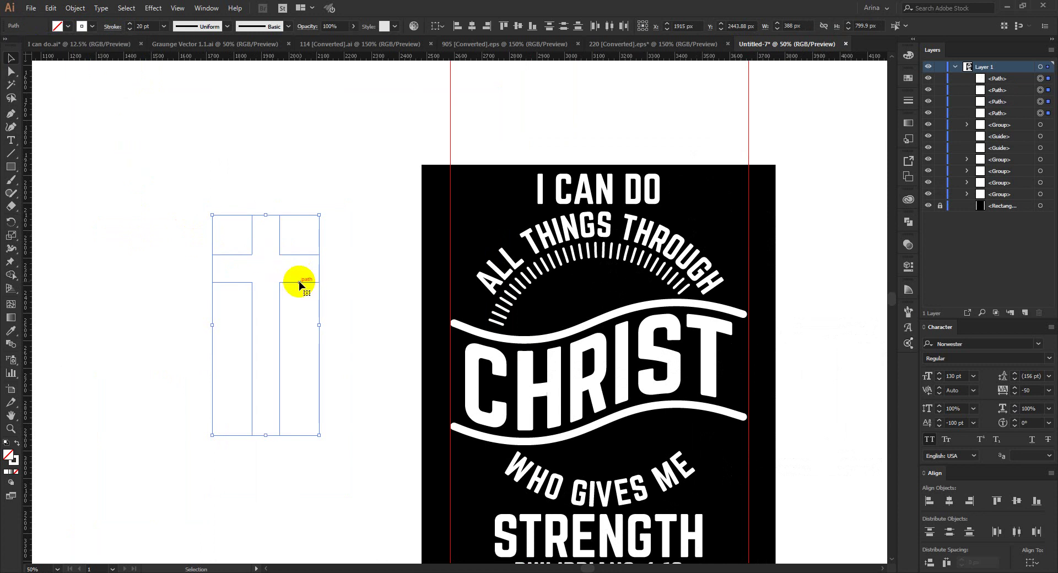
Place the cross over the middle of CHRIST, scaled down to about 253 × 522 px, with its top just beneath the ray arc.
mouse_move(297, 283)
mouse_down()
mouse_move(452, 317)
mouse_move(626, 328)
mouse_up()
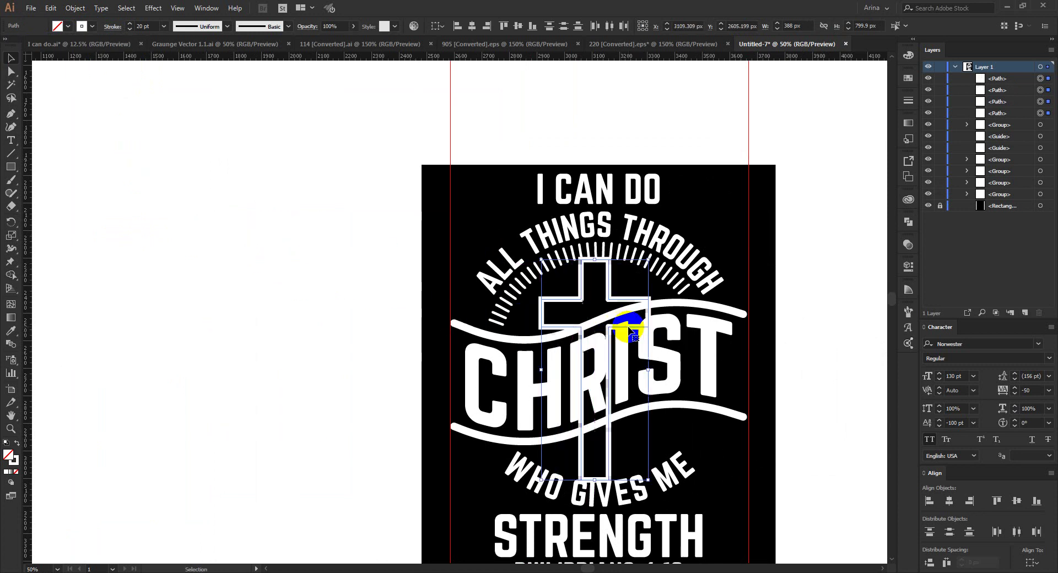
mouse_move(605, 281)
mouse_down()
mouse_move(592, 281)
mouse_move(596, 298)
mouse_up()
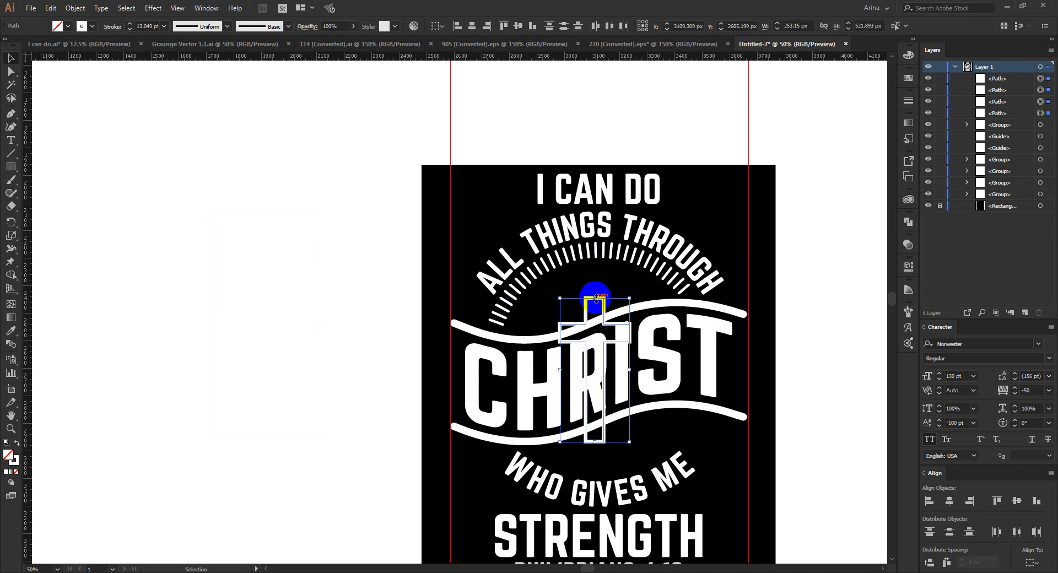
key(Up)
key(Up)
key(Up)
key(Up)
key(Up)
key(Up)
key(Up)
key(Up)
key(Up)
key(Up)
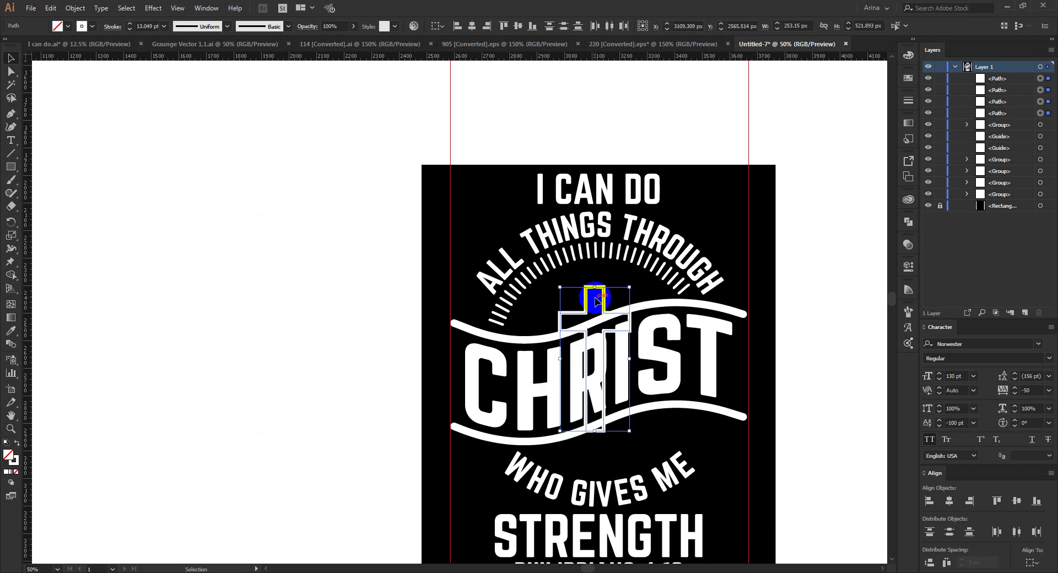
key(Up)
key(Up)
key(Up)
key(Up)
key(Up)
key(Up)
key(Up)
key(Up)
key(Up)
key(Up)
key(Up)
key(Up)
key(Up)
key(Up)
key(Up)
key(Up)
key(Up)
key(Up)
key(Up)
key(Up)
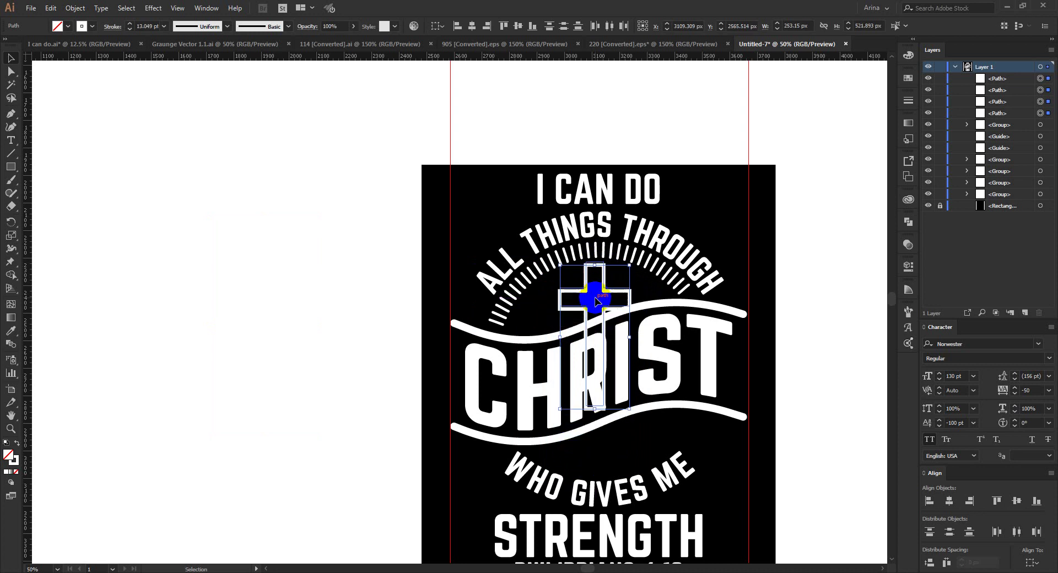
Scale the cross down to about 212 × 436 px from its bottom edge and nudge it slightly down from the rays.
scroll(517, 300, down, 1)
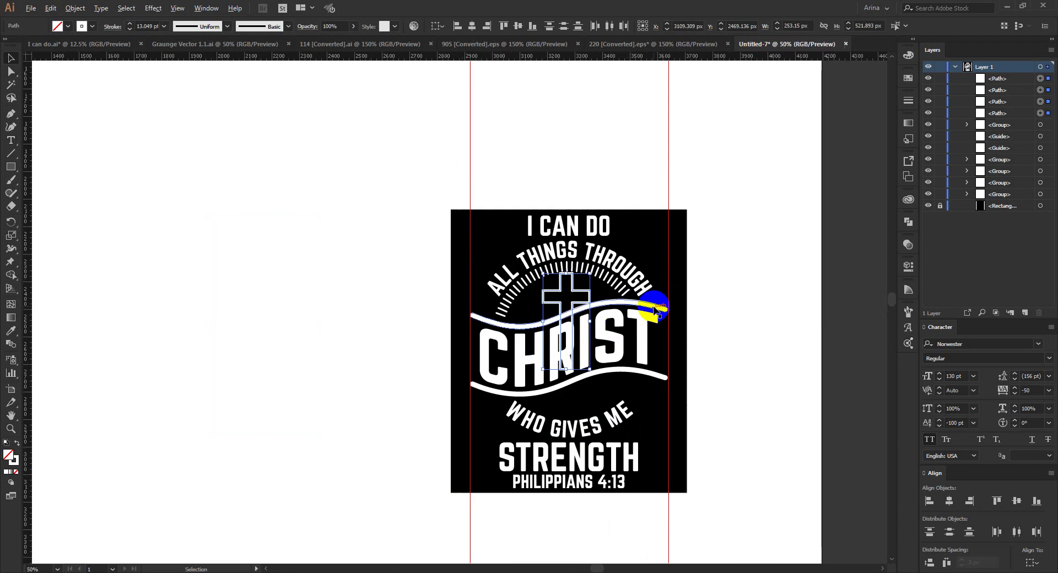
scroll(653, 297, up, 2)
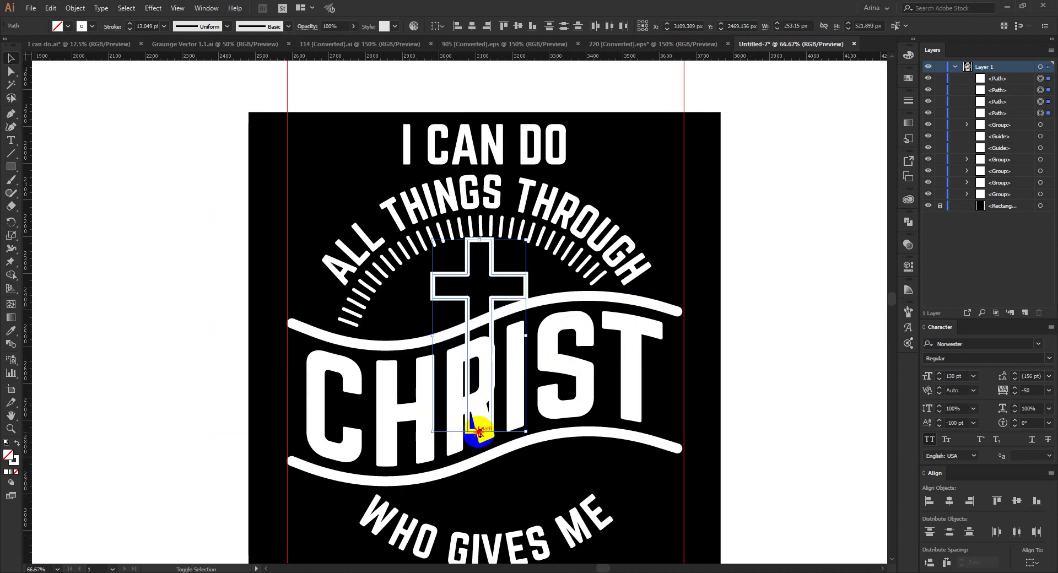
drag(479, 431, 481, 401)
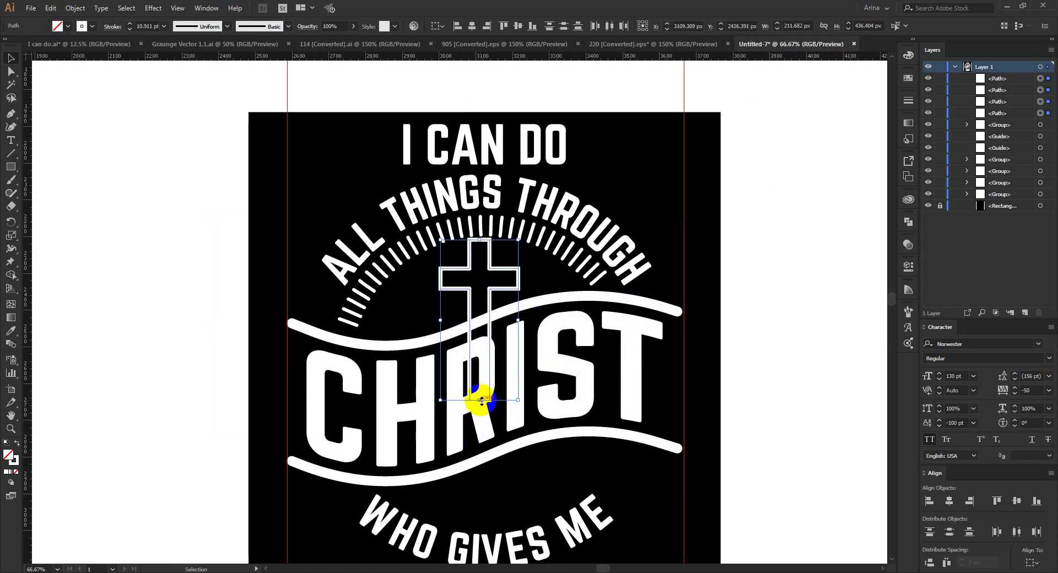
key(Down)
key(Down)
key(Down)
key(Down)
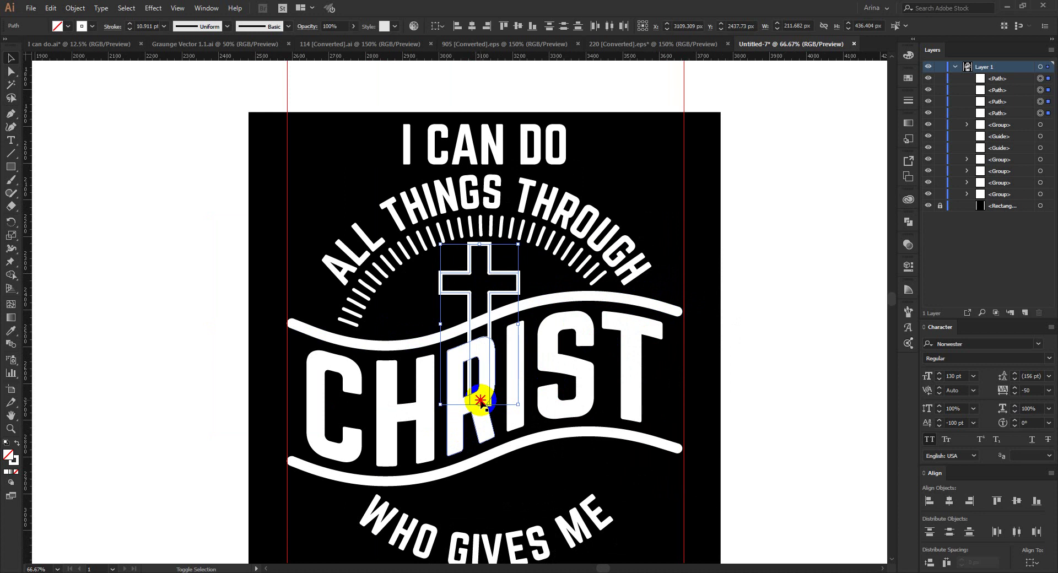
shift+click(480, 429)
Group the paths of the cross outline, scale the cross down to about 200 × 412 px and nudge it slightly down.
click(507, 295)
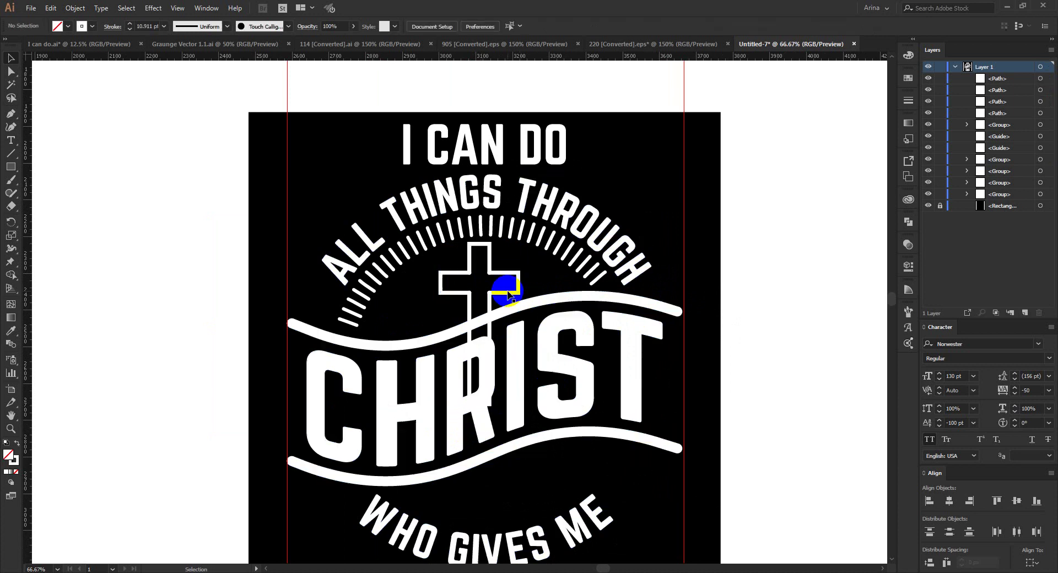
click(507, 295)
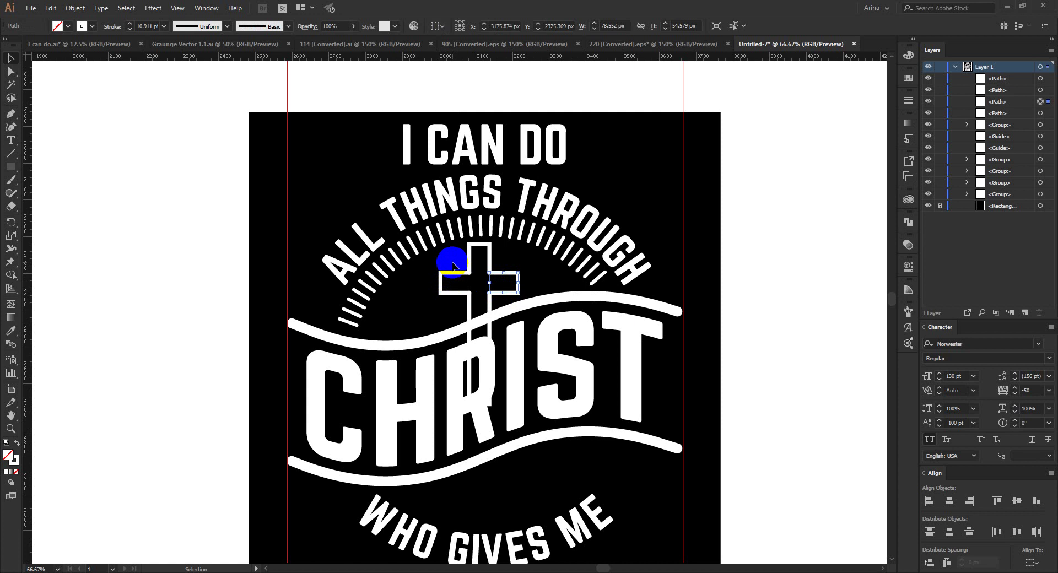
drag(451, 266, 496, 299)
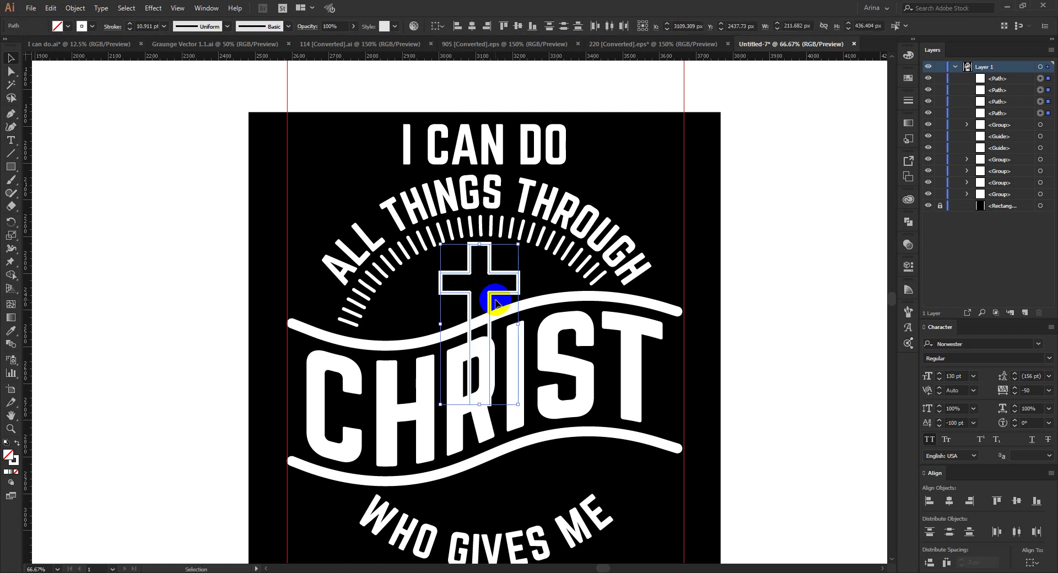
key(ctrl+g)
drag(480, 405, 481, 395)
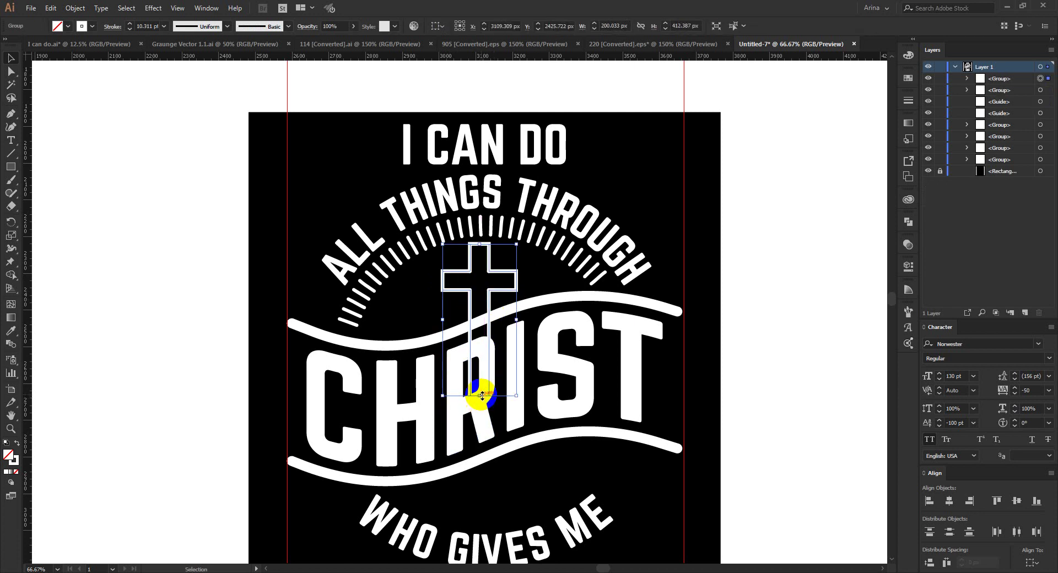
key(Down)
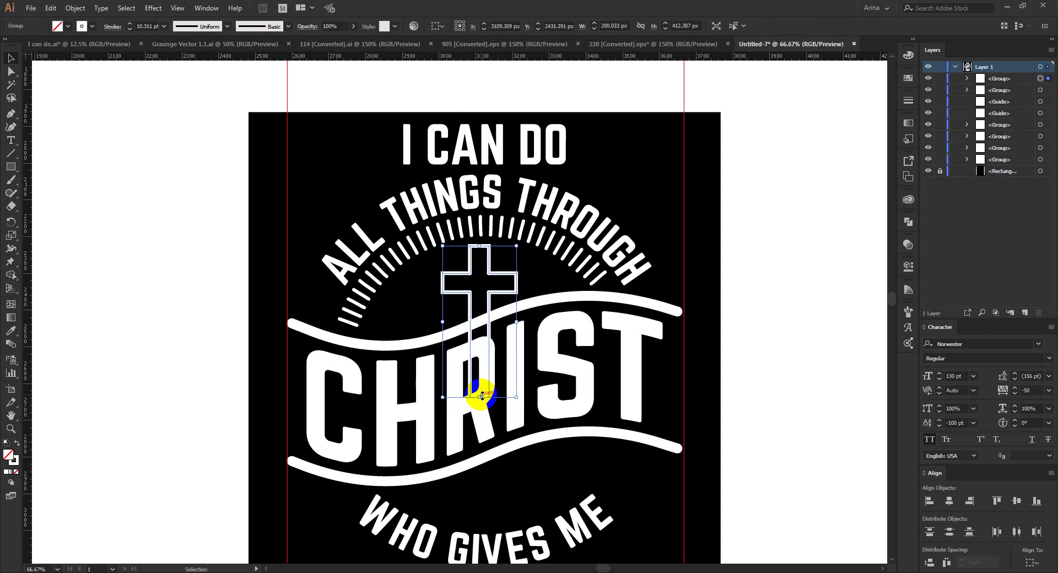
key(Down)
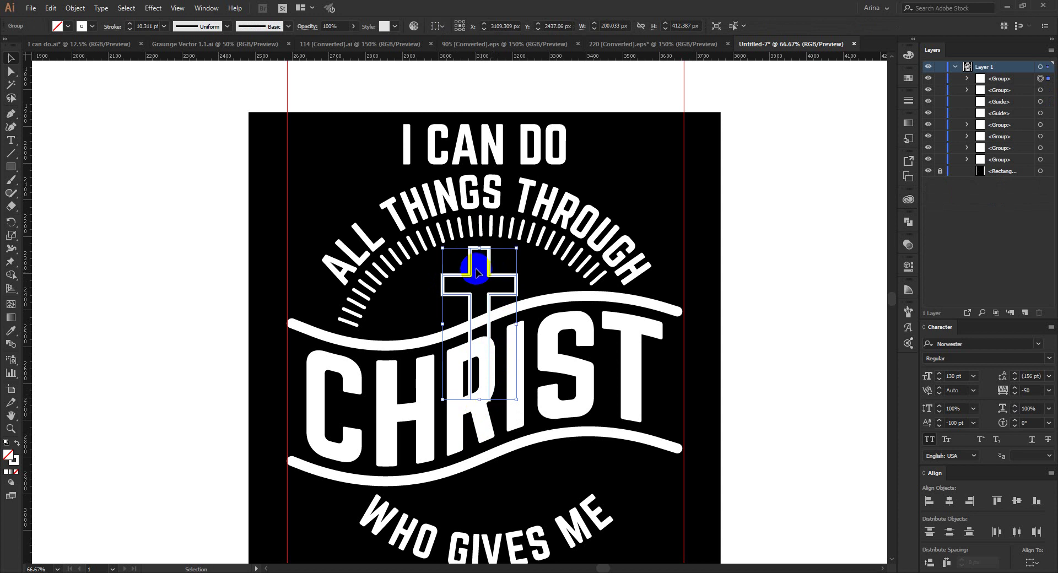
Stretch the bottom end of the cross down past the lower wave of CHRIST, making the cross about 736 px tall.
click(529, 478)
key(a)
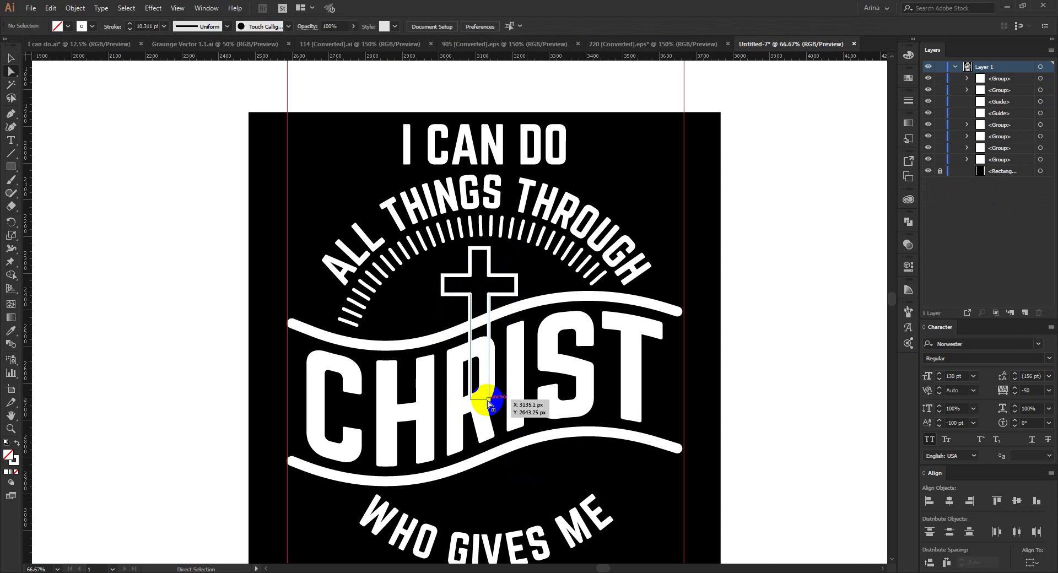
drag(488, 399, 473, 406)
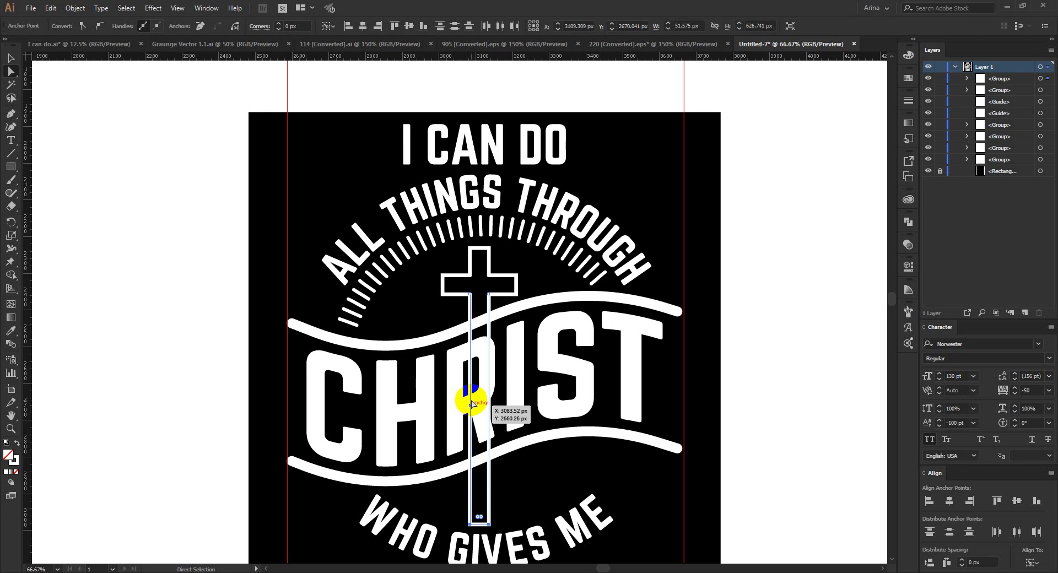
key(v)
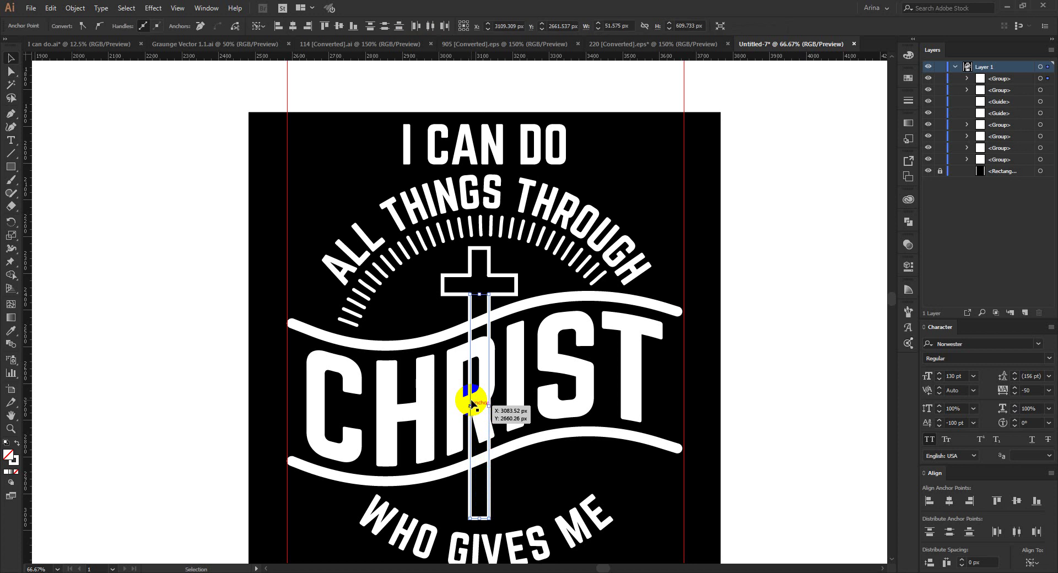
click(601, 453)
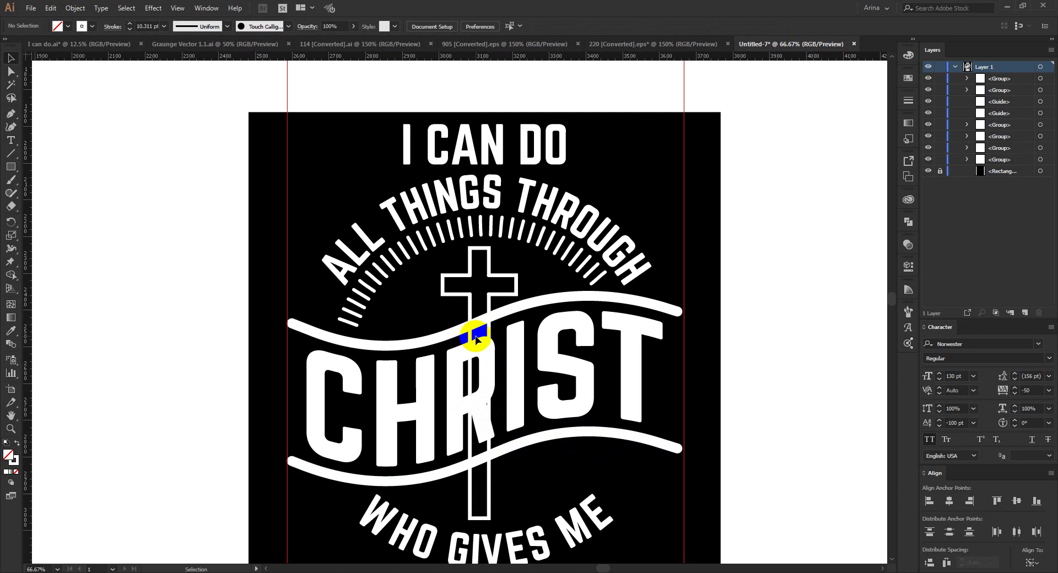
Expand the cross group with the Fill and Stroke options on, turning its outline into filled shapes.
click(490, 301)
click(75, 8)
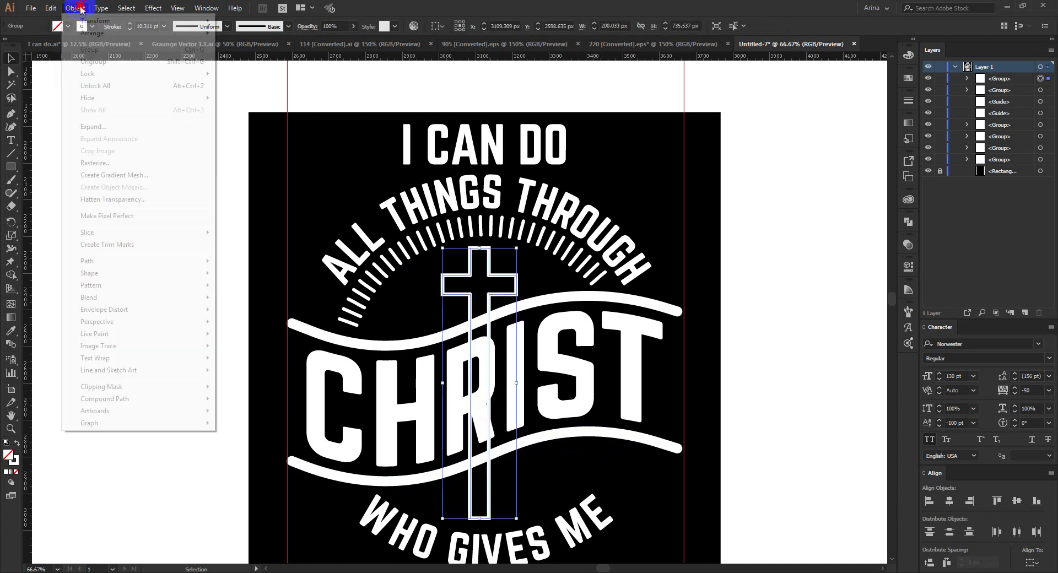
click(96, 126)
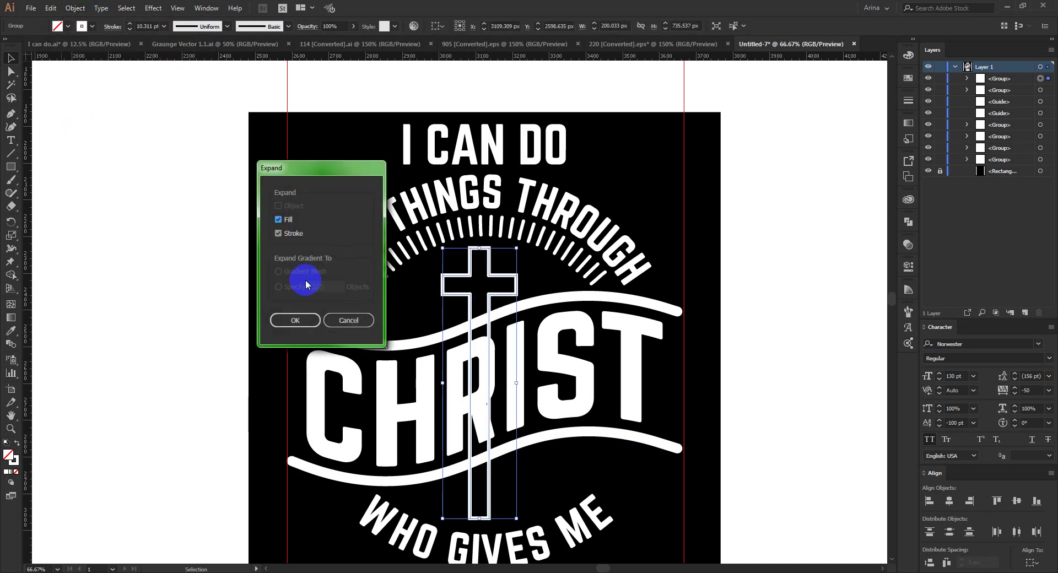
click(294, 314)
click(187, 278)
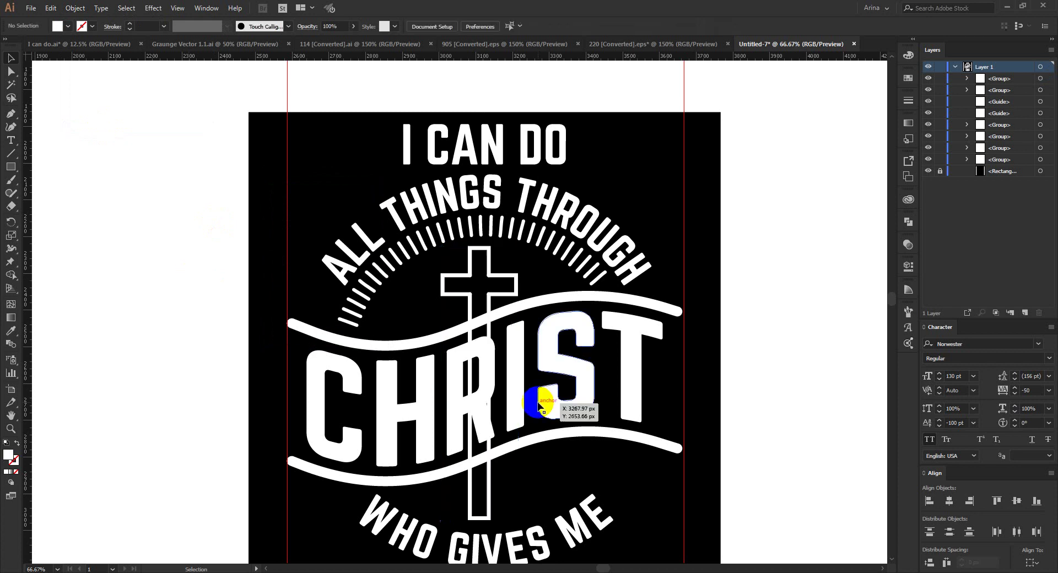
Isolate the lettering group and select the CHRIST letters together with their two wave lines.
click(553, 412)
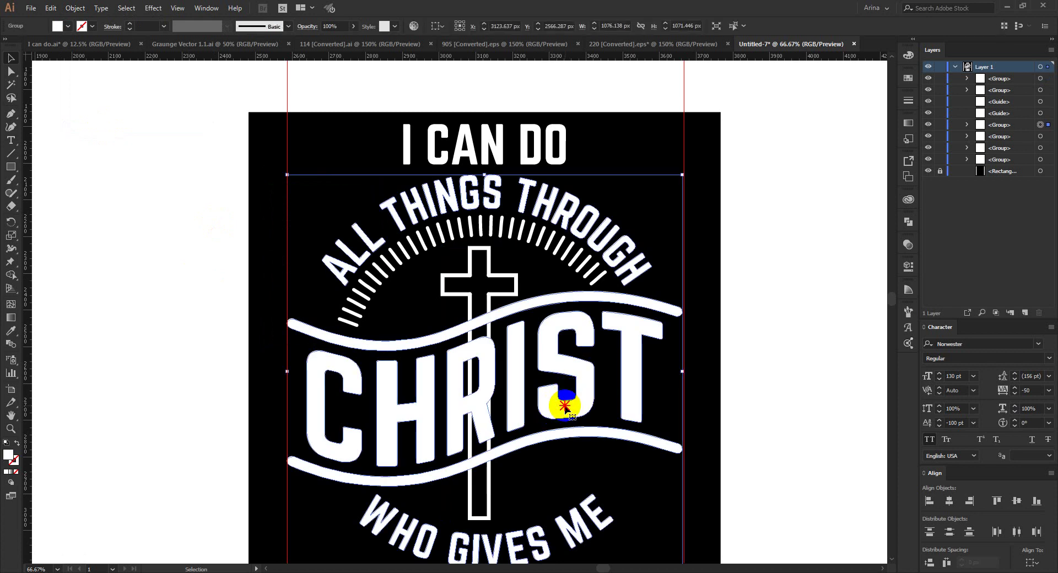
double_click(565, 409)
click(561, 406)
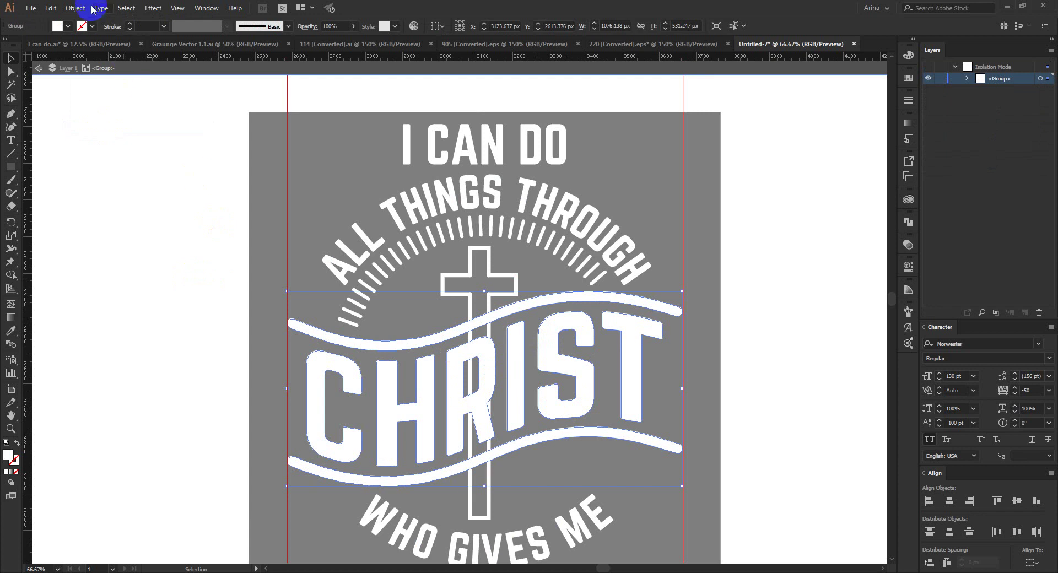
Offset the paths of CHRIST and its waves by 7 px with miter joins, cut the offset shapes and exit isolation mode.
click(73, 7)
mouse_move(106, 262)
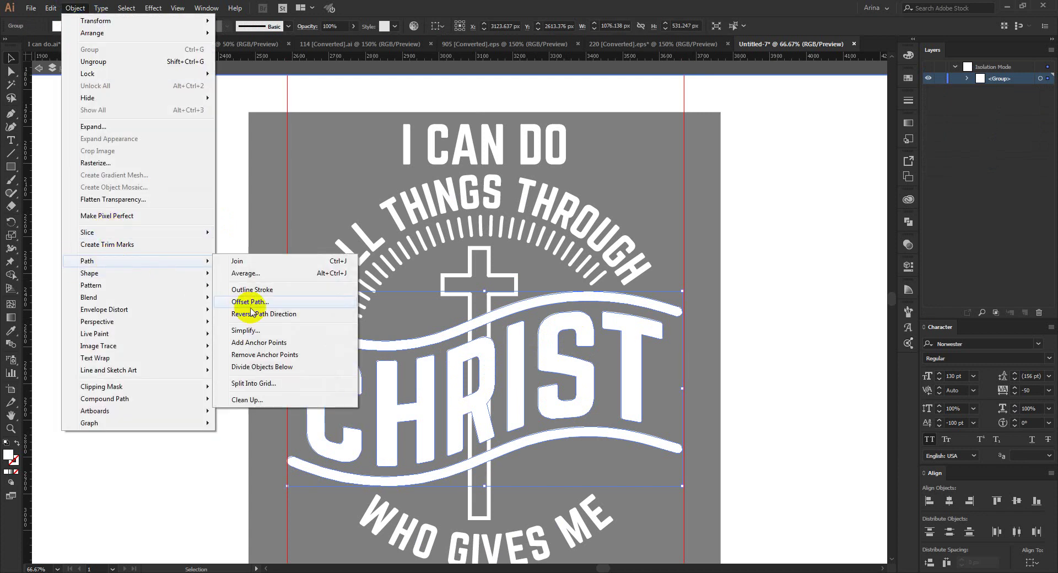
click(260, 302)
click(77, 157)
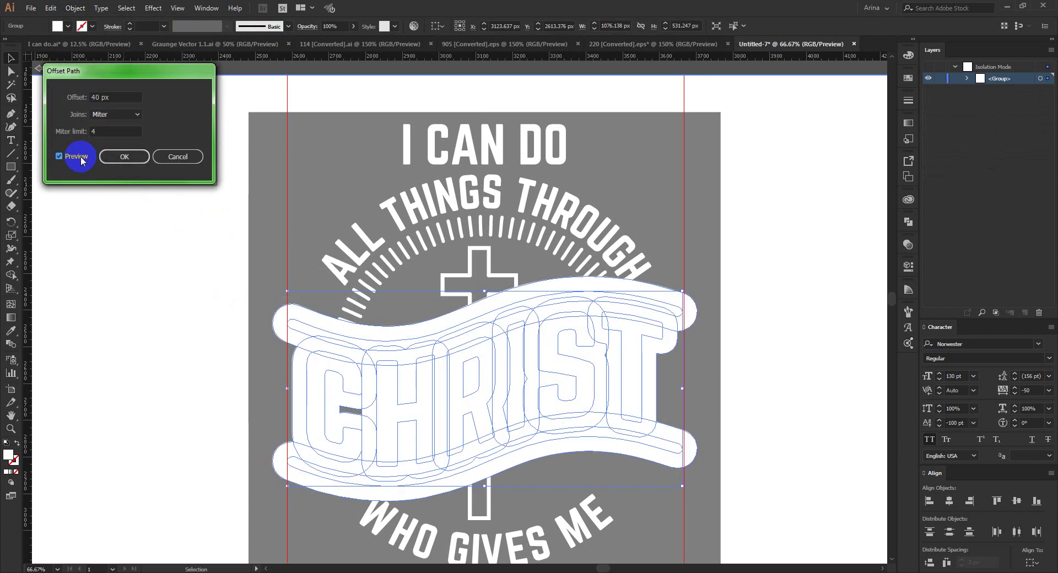
click(124, 97)
key(shift+Down)
key(shift+Down)
key(shift+Down)
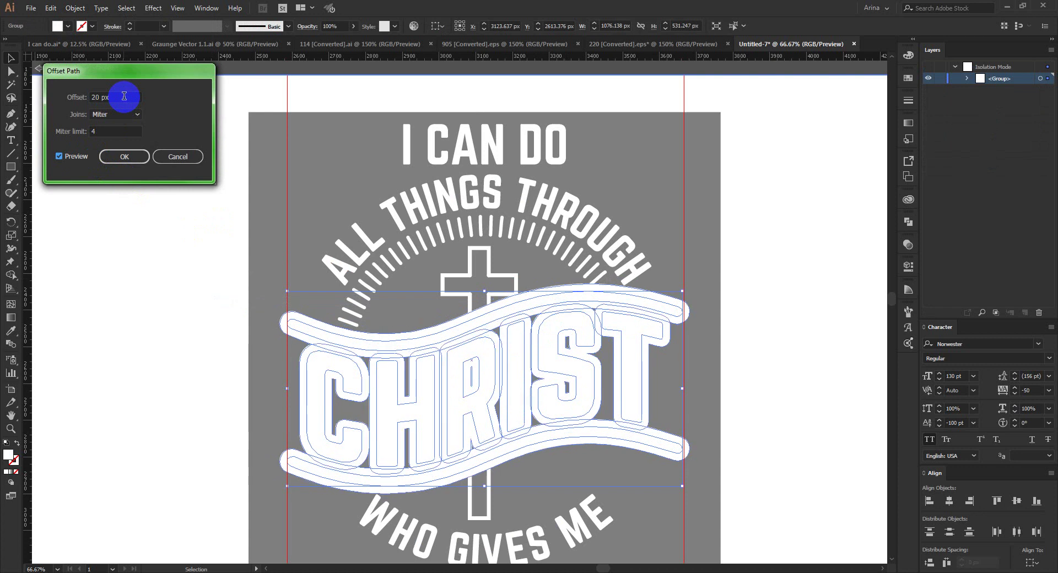
key(Down)
key(Down)
key(Down)
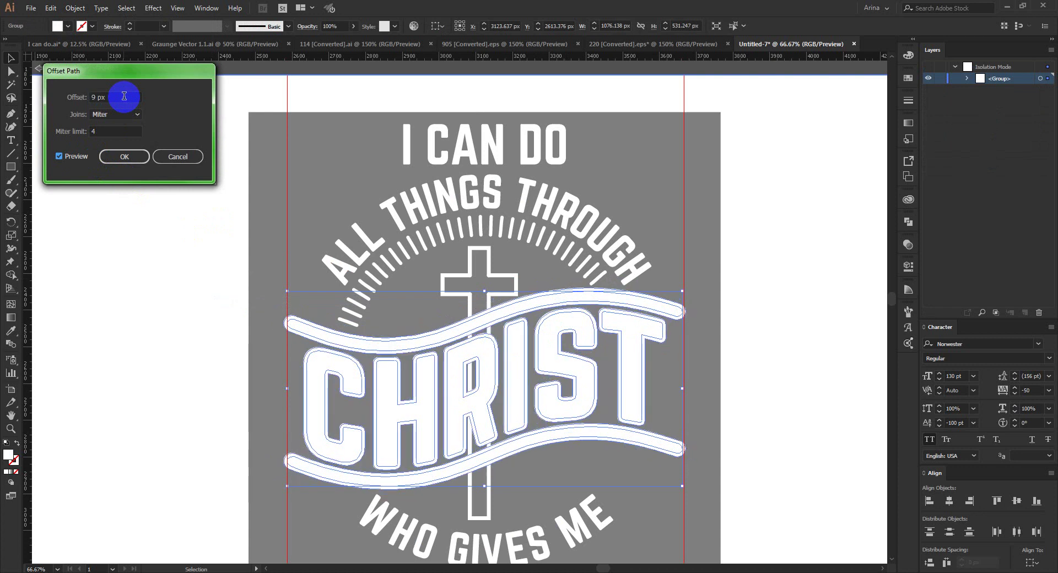
click(125, 157)
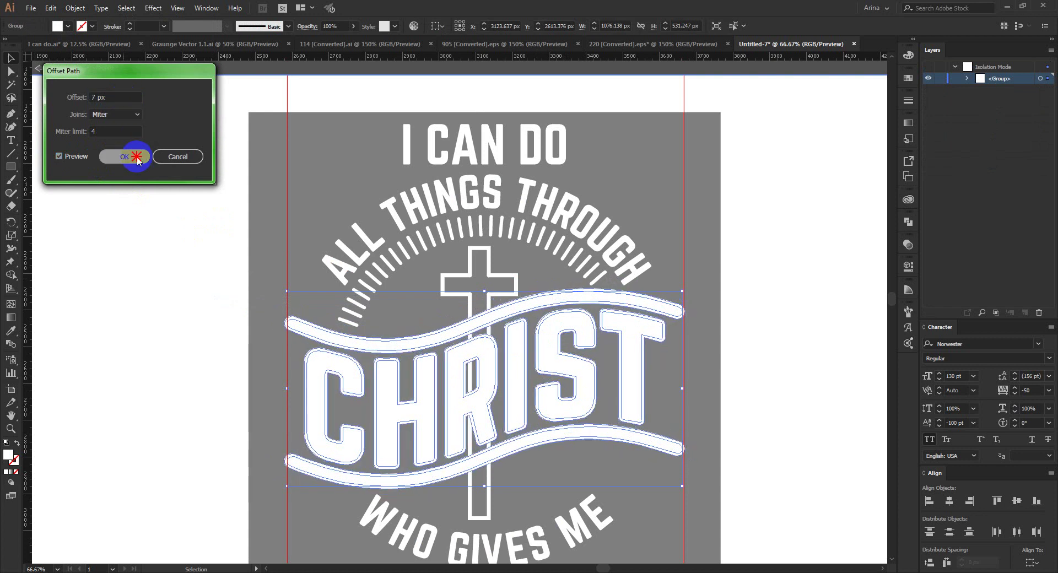
click(519, 445)
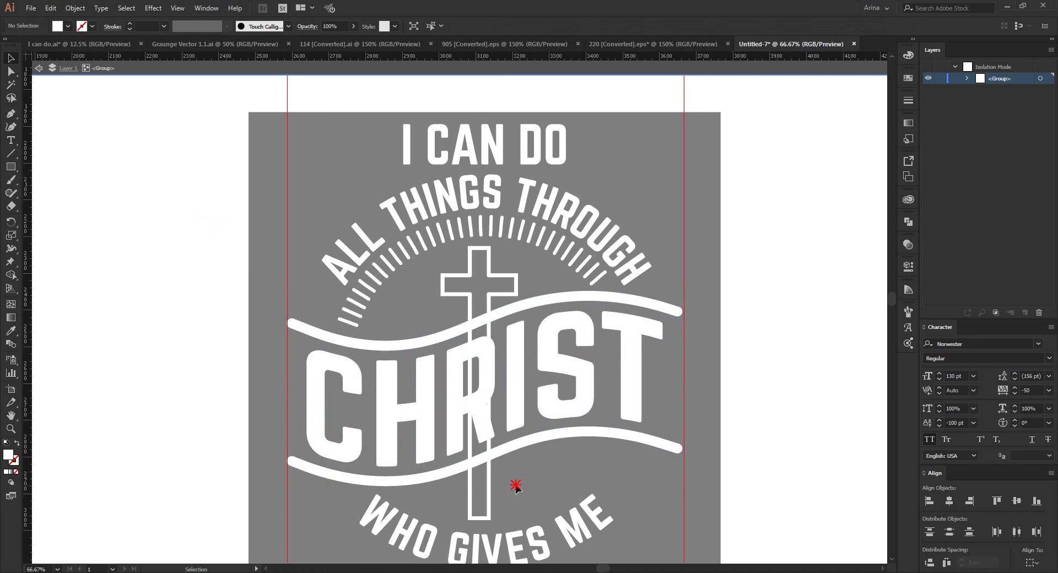
double_click(513, 483)
Make an opacity mask for the cross with Clip turned off.
click(490, 480)
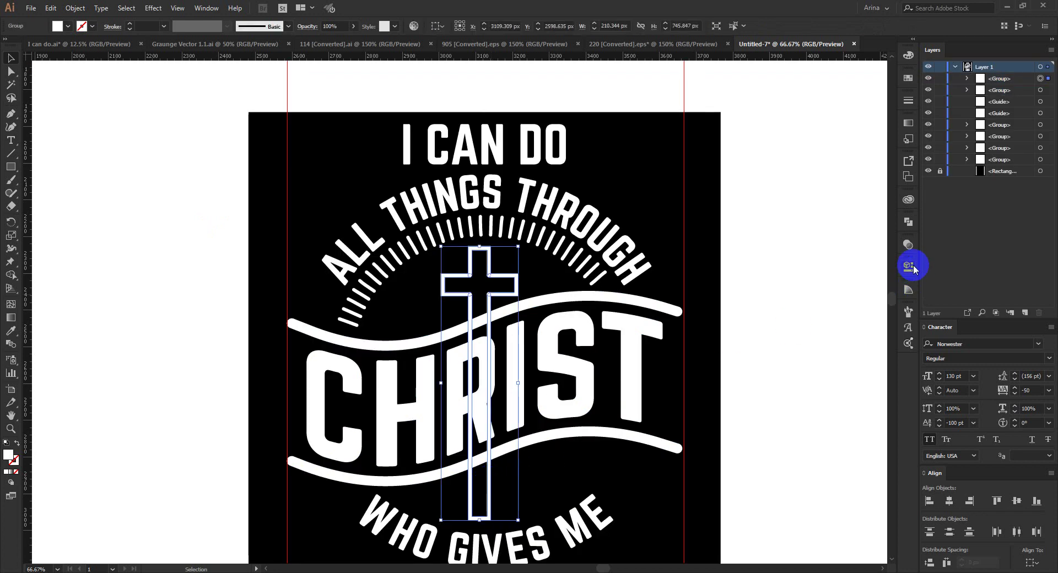
click(908, 242)
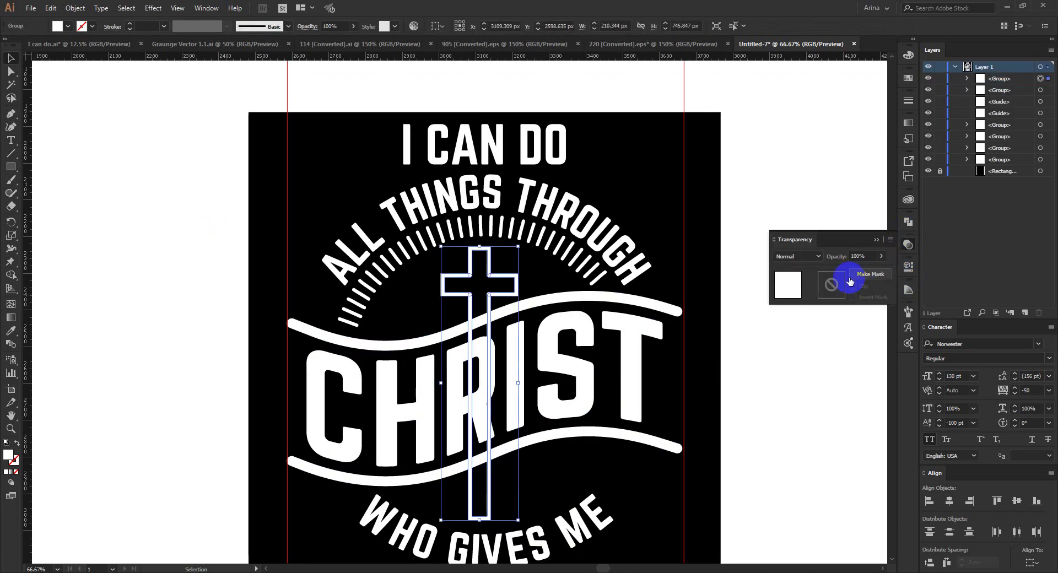
double_click(828, 284)
click(853, 286)
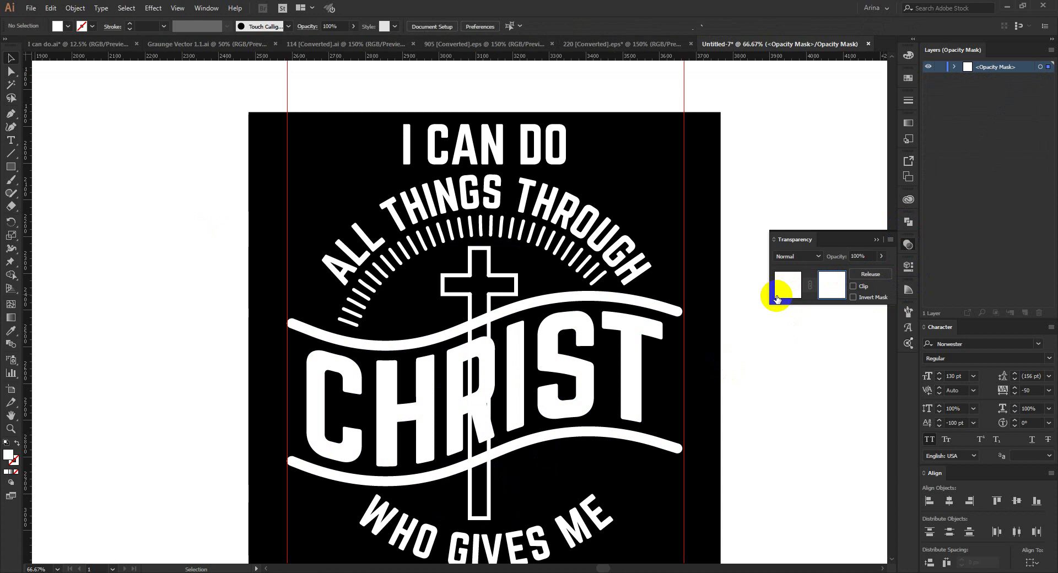
Paste the offset CHRIST shapes in place inside the cross's opacity mask and fill them with black.
click(780, 287)
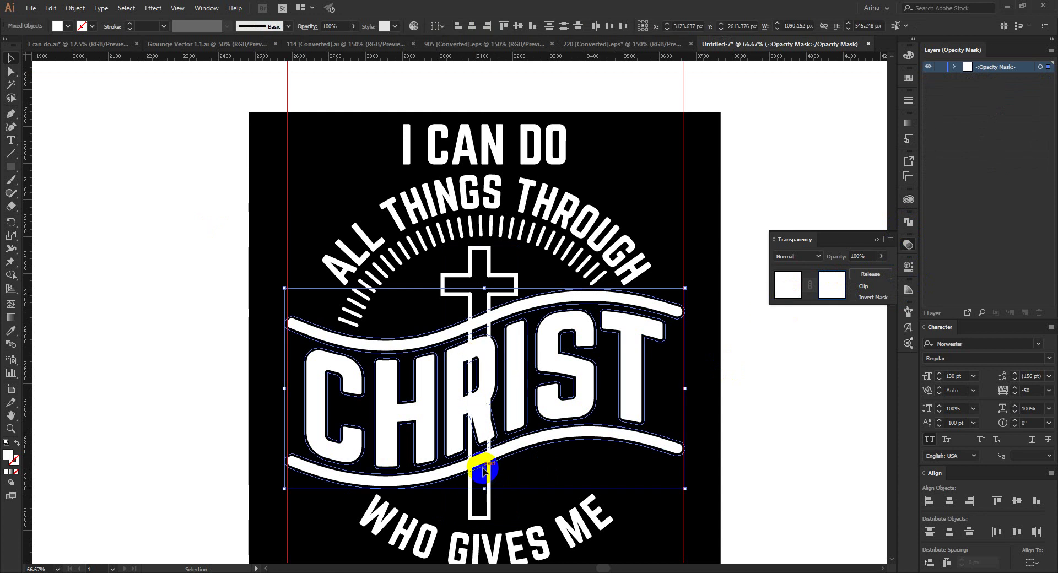
click(67, 26)
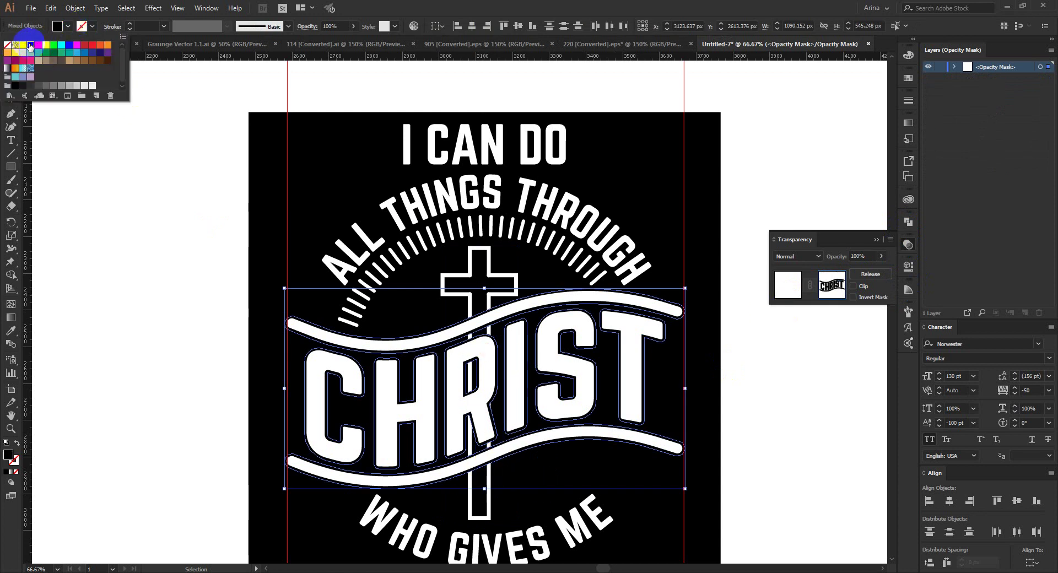
click(30, 46)
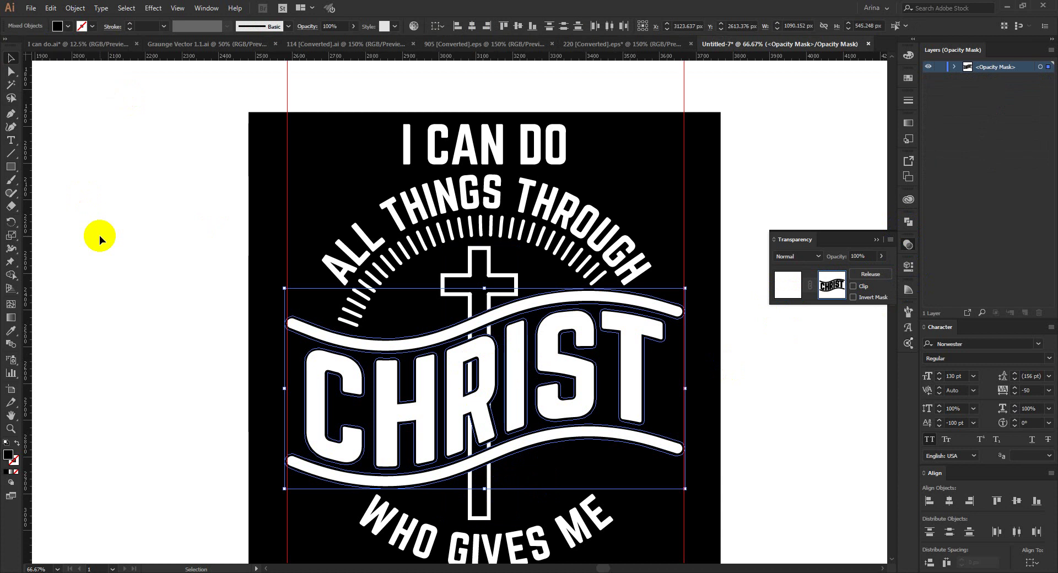
click(433, 436)
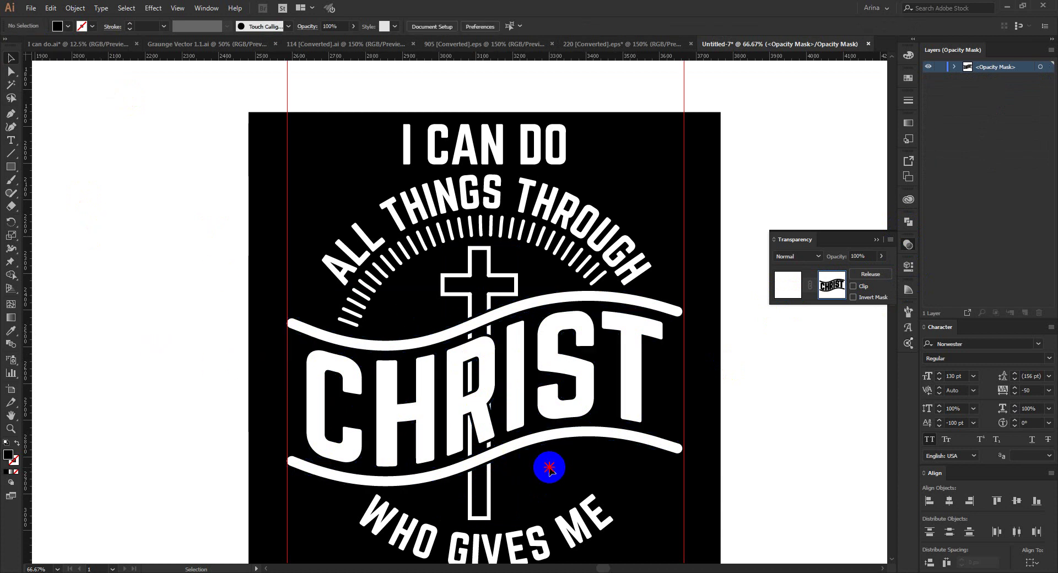
Draw a closed black four-sided shape in the mask with the Pen tool, covering the cross stem between the waves around the R.
click(11, 113)
click(444, 334)
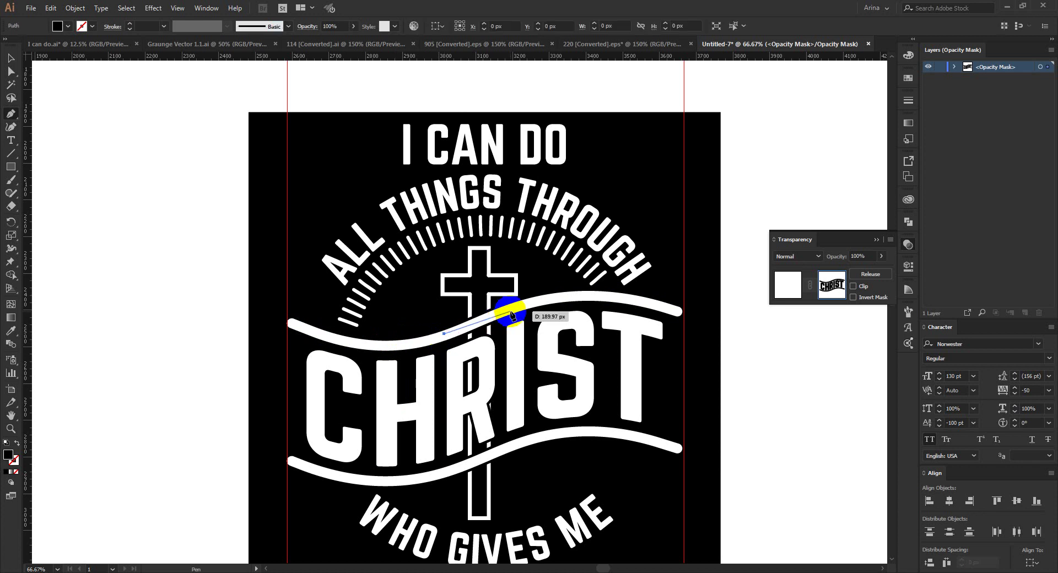
click(508, 444)
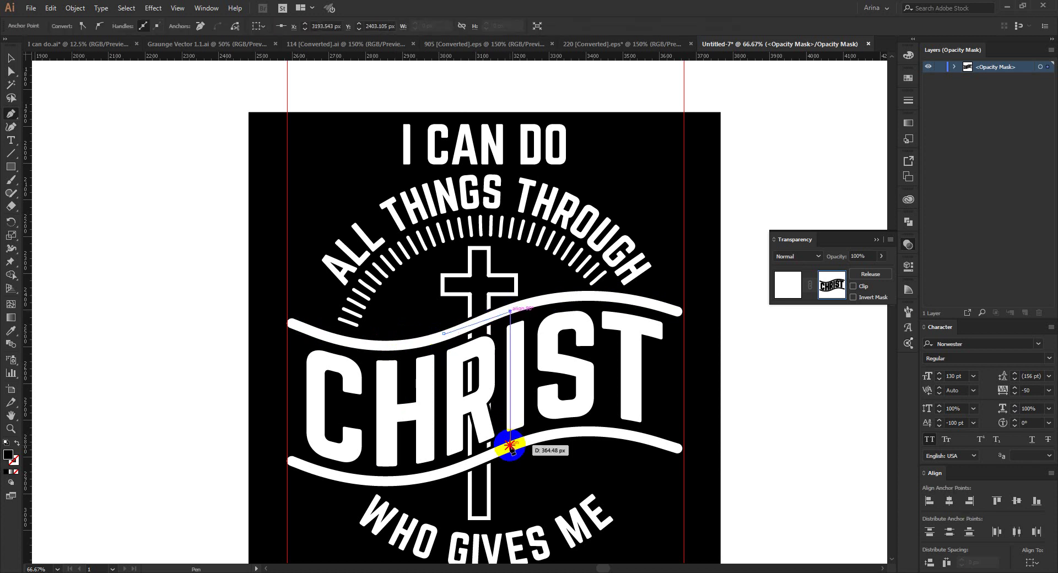
click(456, 468)
click(510, 311)
click(445, 335)
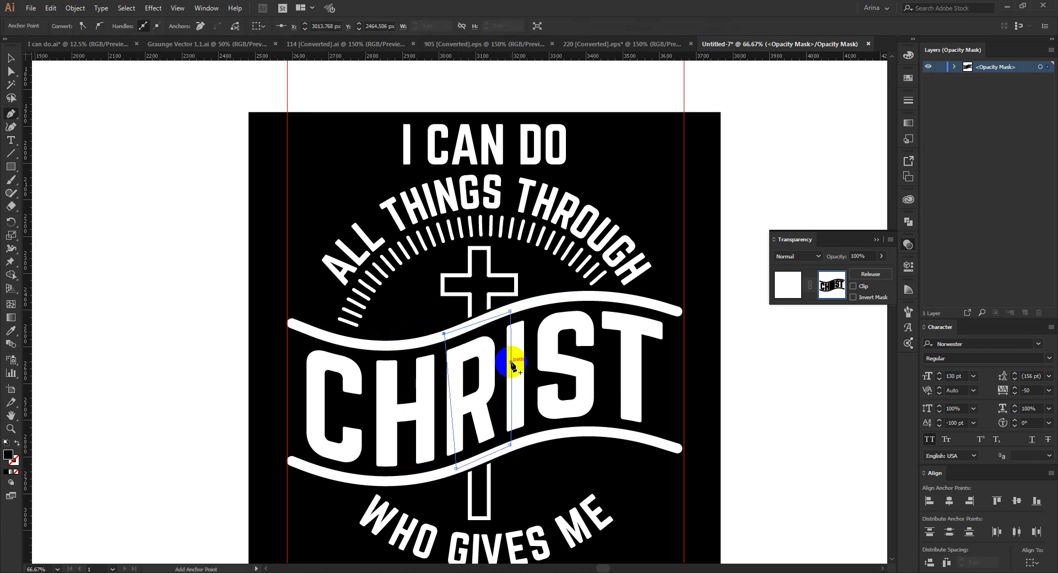
key(v)
click(762, 398)
click(835, 286)
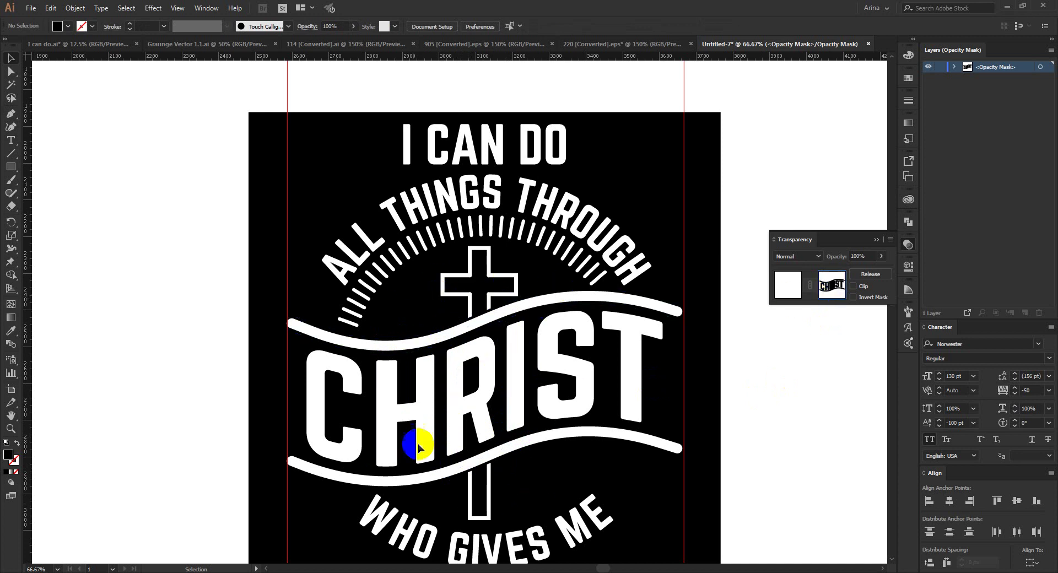
Leave opacity mask editing, deselect the cross and show the whole design.
click(789, 294)
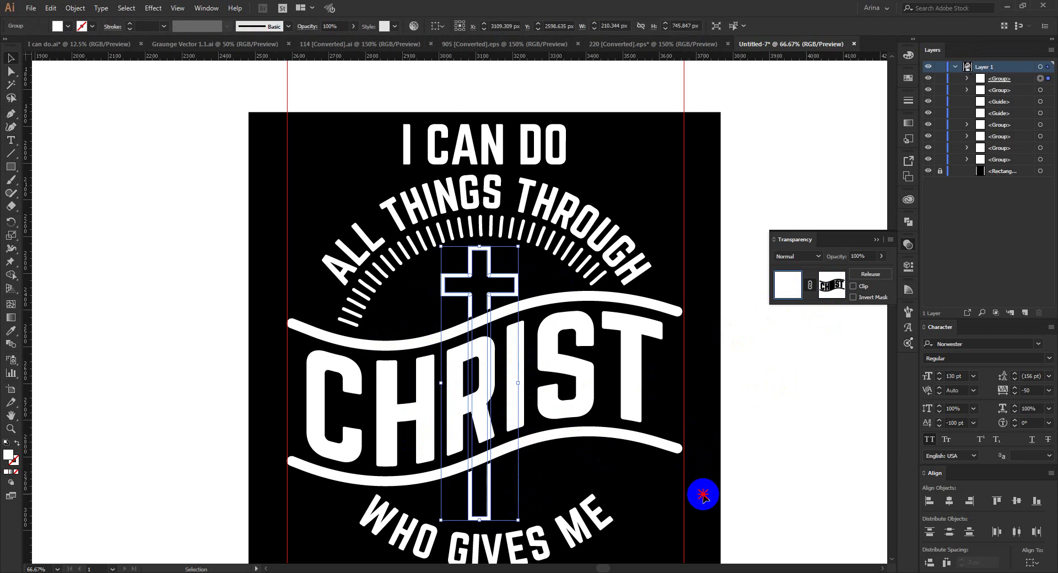
click(703, 495)
alt+scroll(467, 334, down, 1)
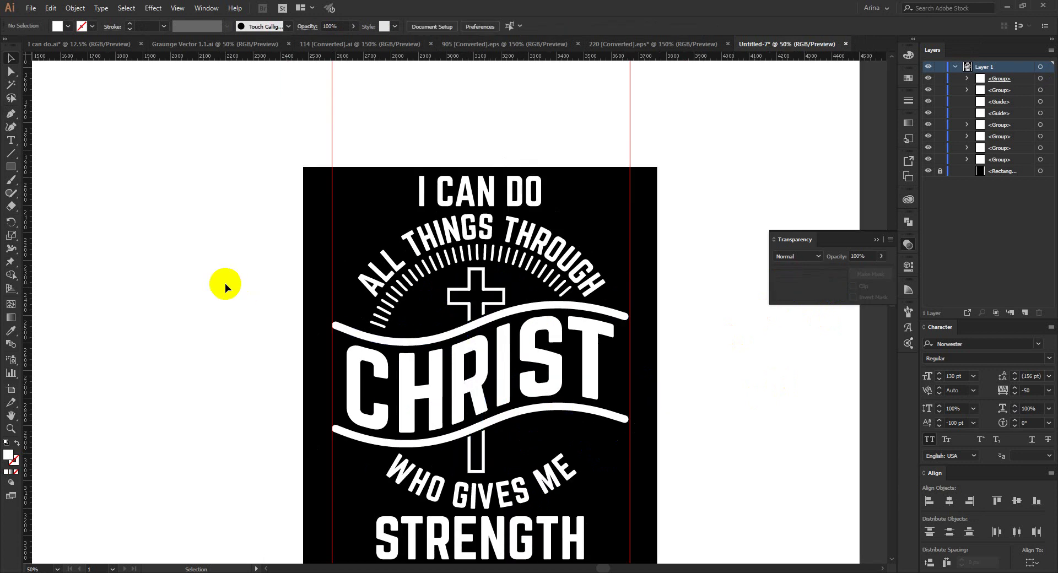
scroll(225, 283, down, 1)
scroll(224, 283, down, 2)
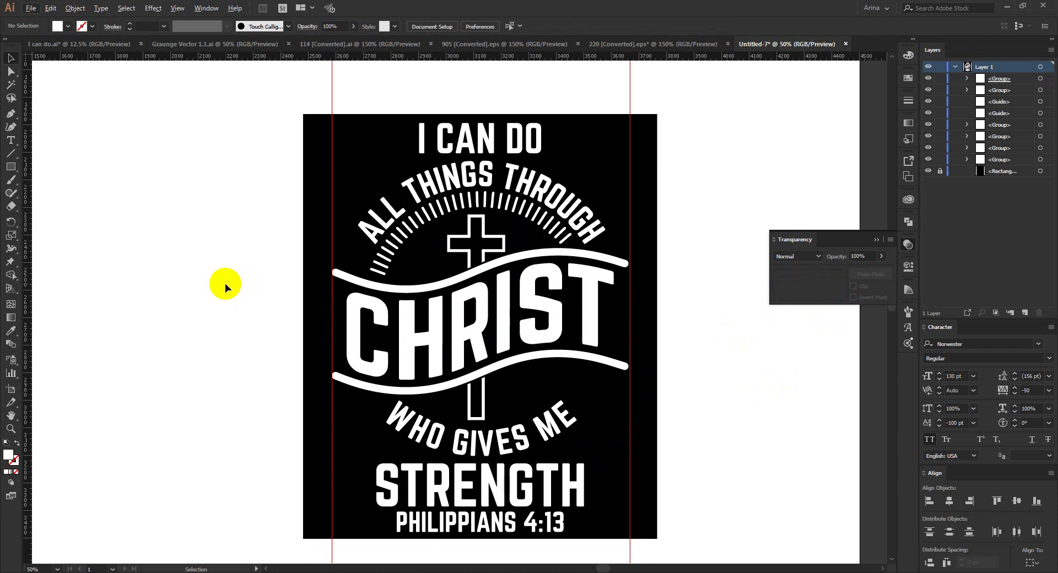
Group all the lettering, rays, cross and wave lines into a single group, leaving out the background rectangle.
click(331, 169)
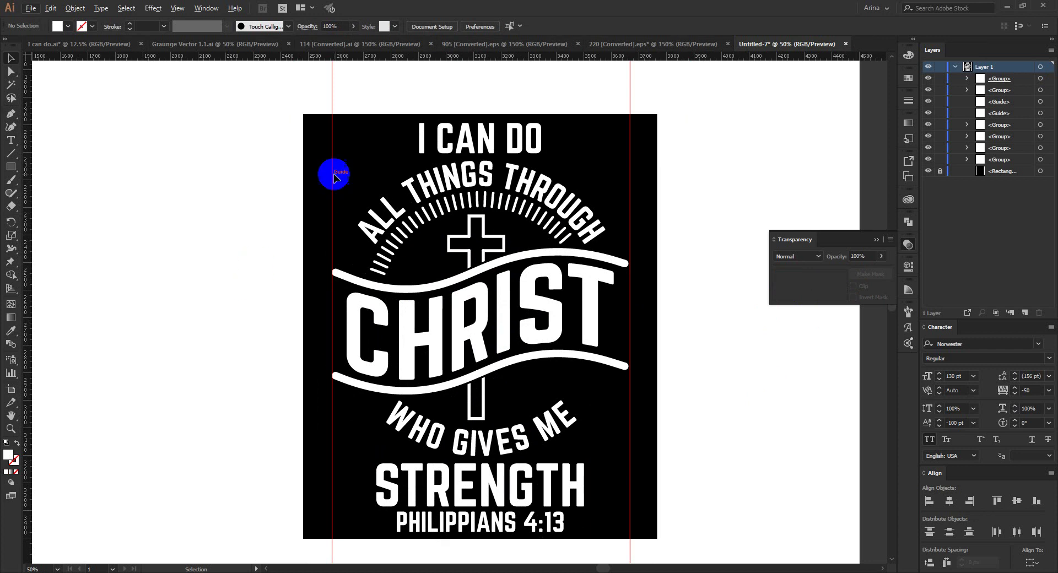
drag(340, 122, 615, 536)
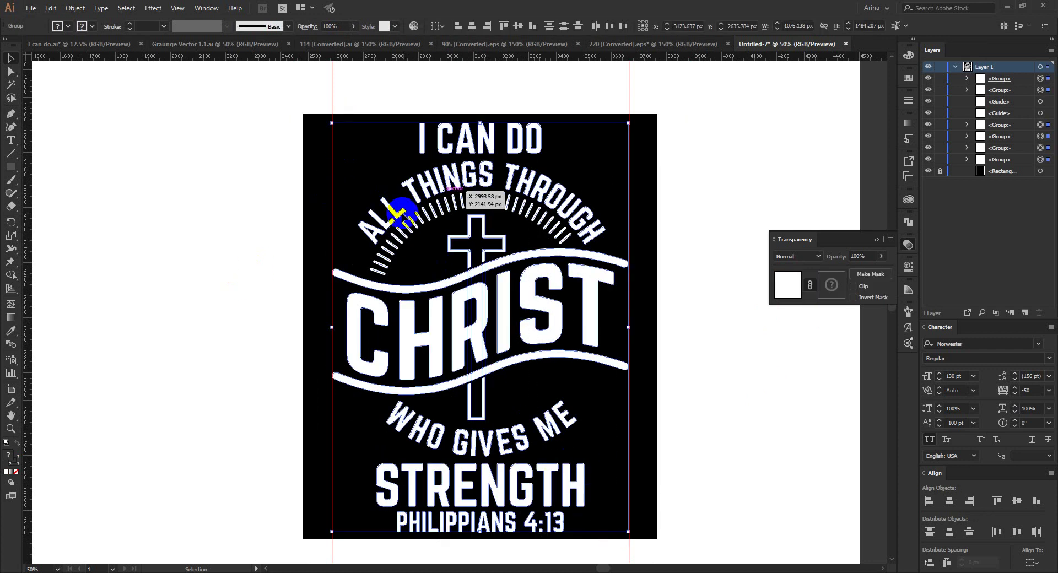
key(a)
key(ctrl+g)
key(v)
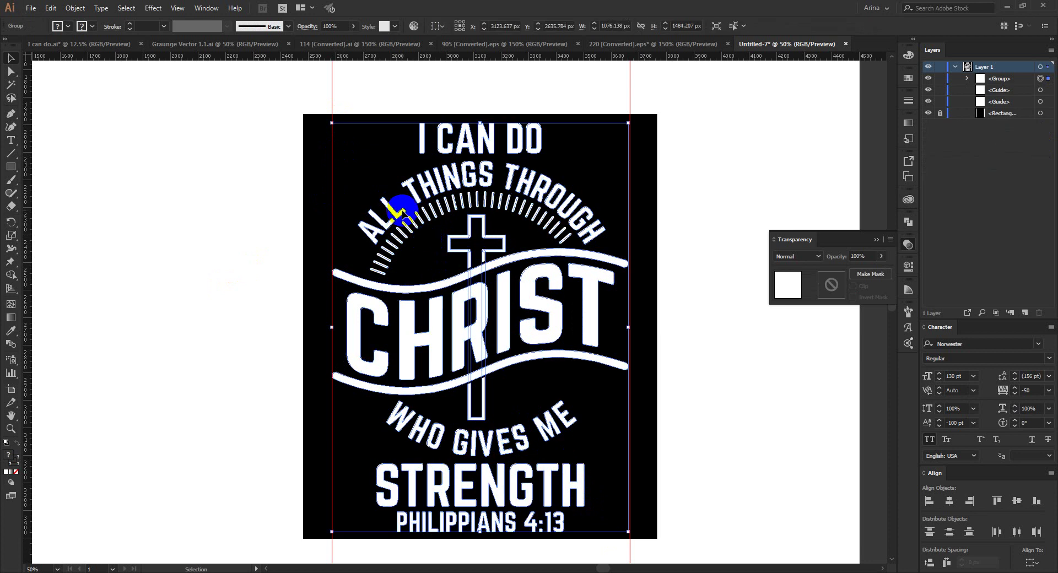
click(375, 169)
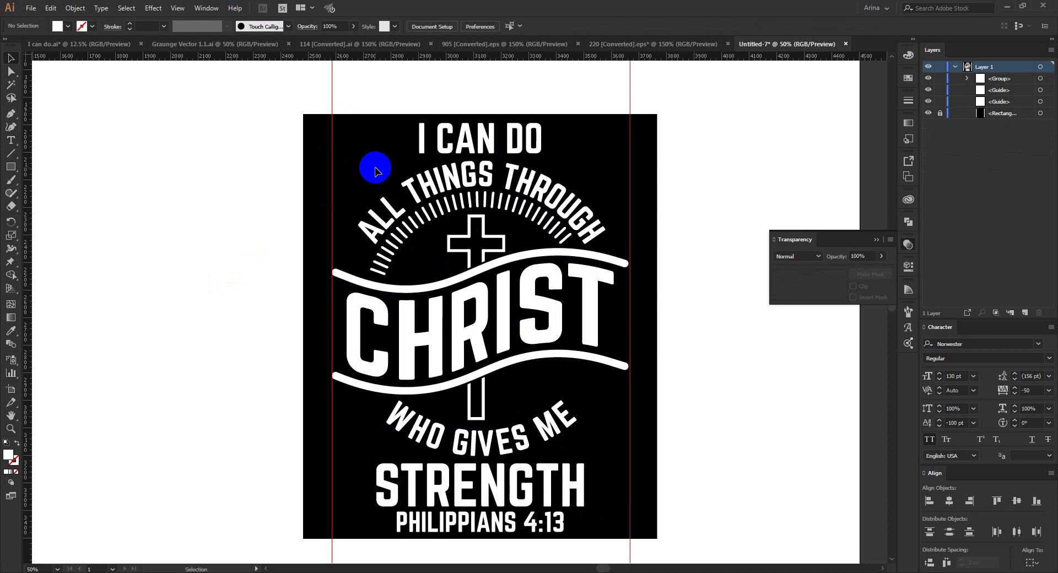
drag(355, 127, 606, 503)
click(517, 113)
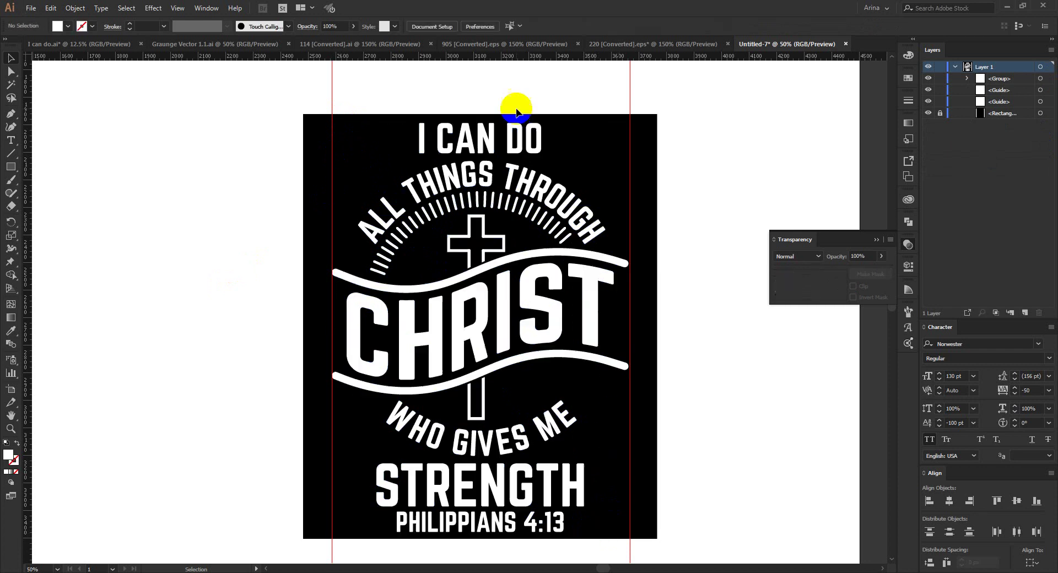
Add two horizontal guides, one along the top edge of I CAN DO and one along the bottom edge of PHILIPPIANS 4:13.
drag(515, 61, 578, 501)
key(ctrl+z)
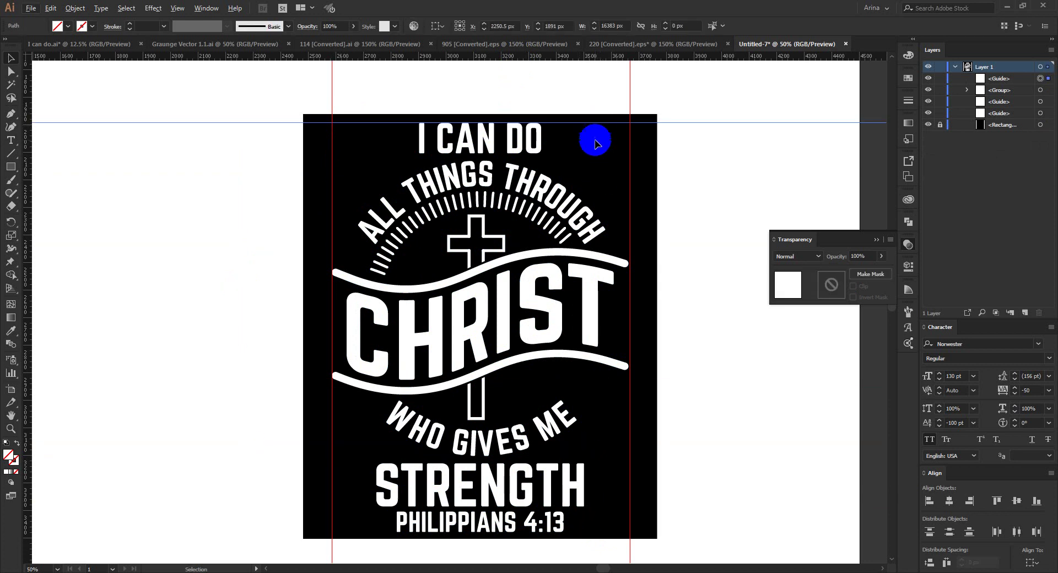
click(595, 130)
drag(594, 129, 592, 532)
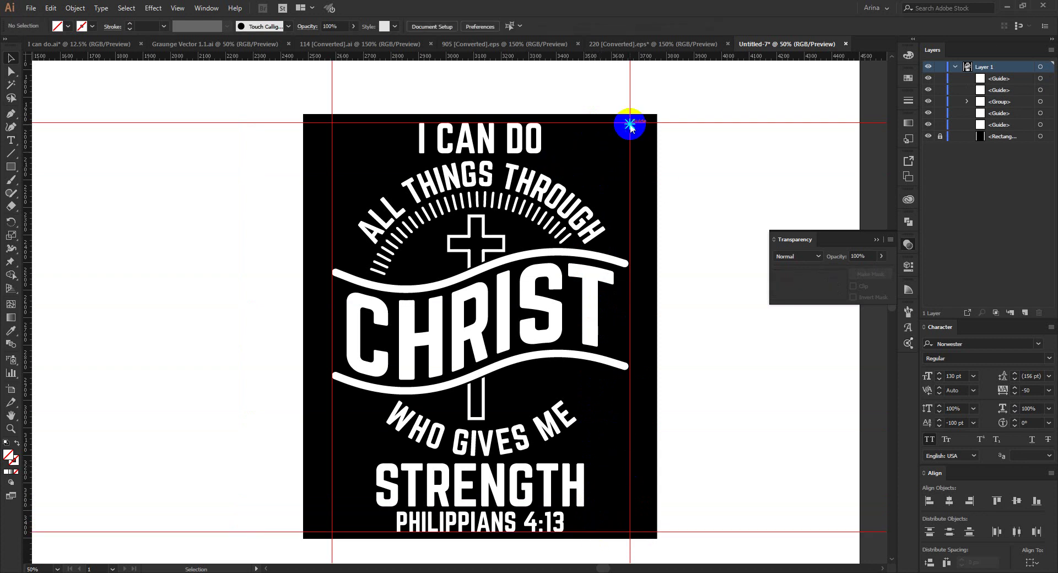
Lock all the guides around the design.
right_click(630, 128)
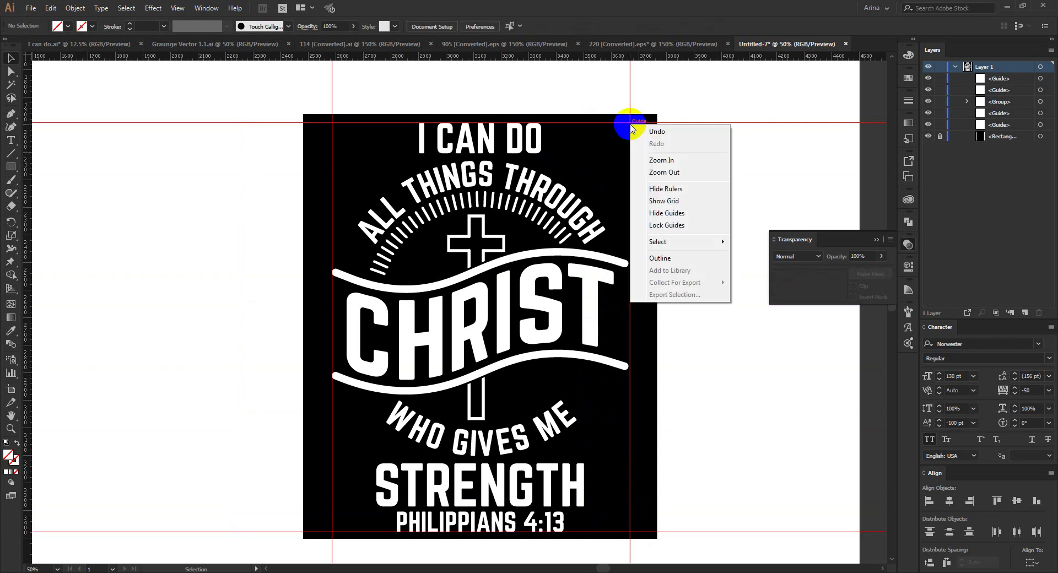
click(668, 226)
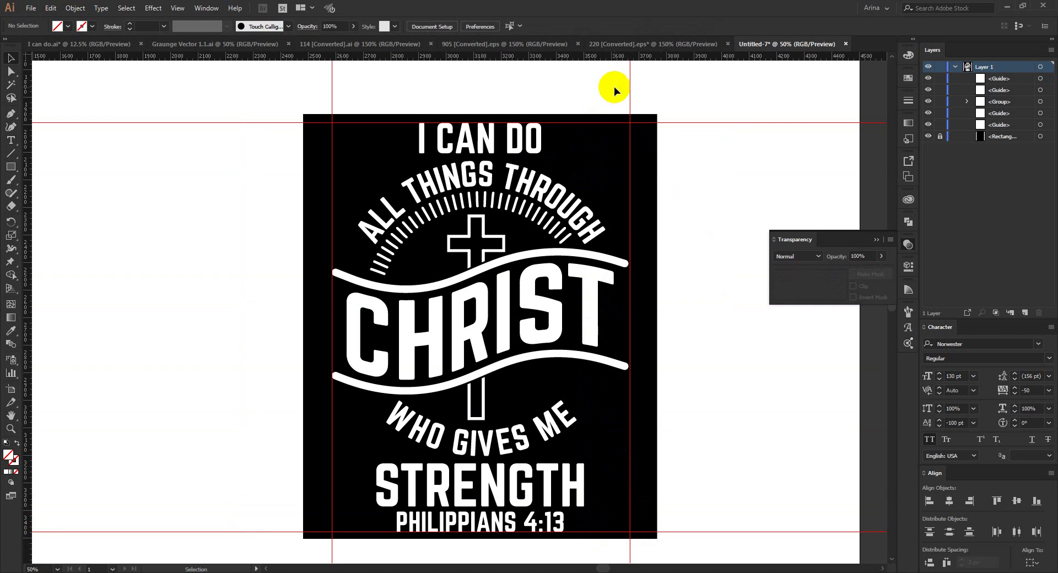
click(631, 158)
drag(661, 158, 619, 159)
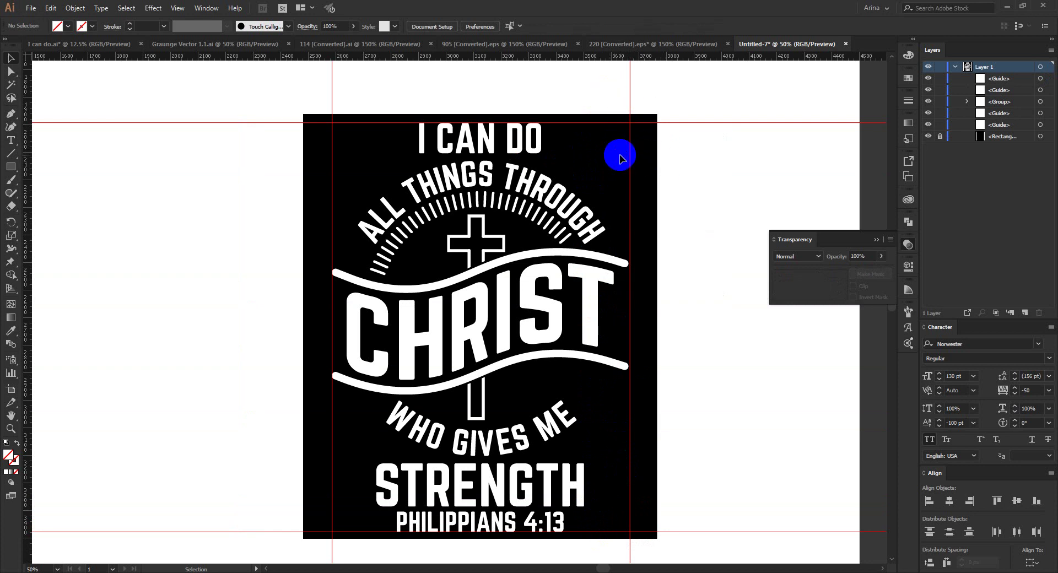
Hide the black background rectangle and expand the grouped artwork into filled shapes.
click(940, 149)
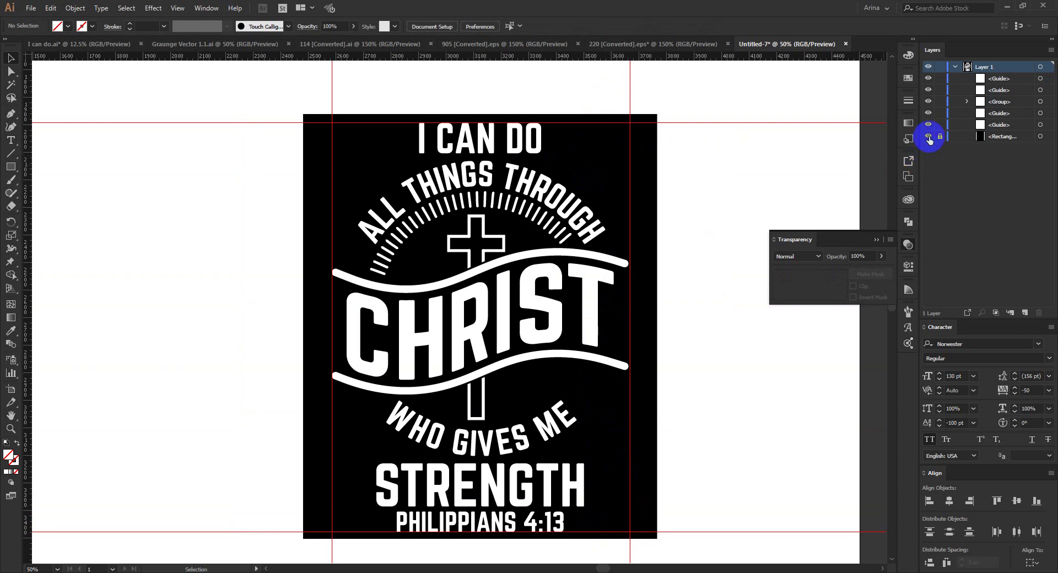
click(929, 136)
drag(315, 106, 645, 547)
click(58, 26)
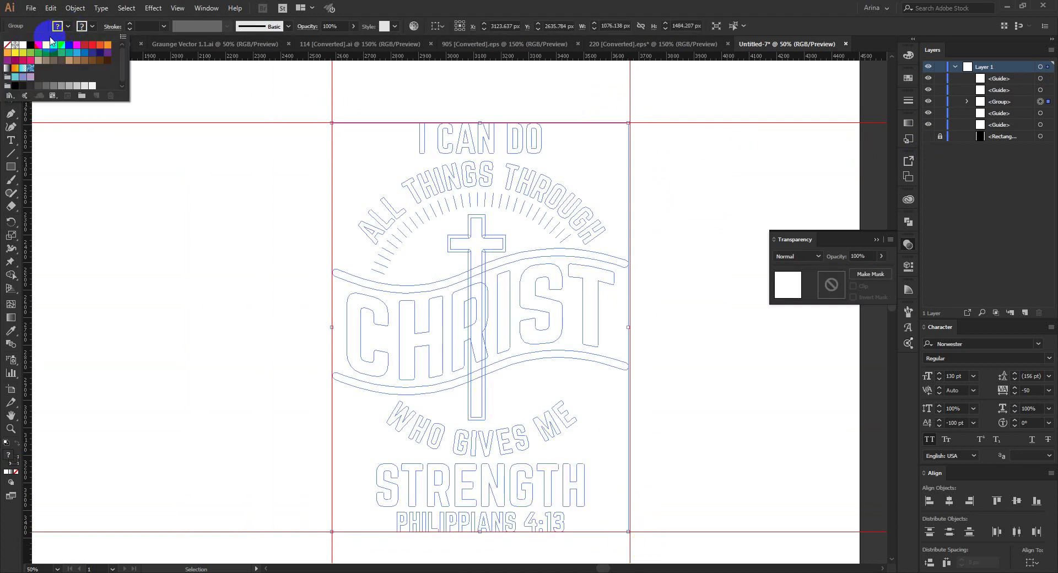
click(75, 7)
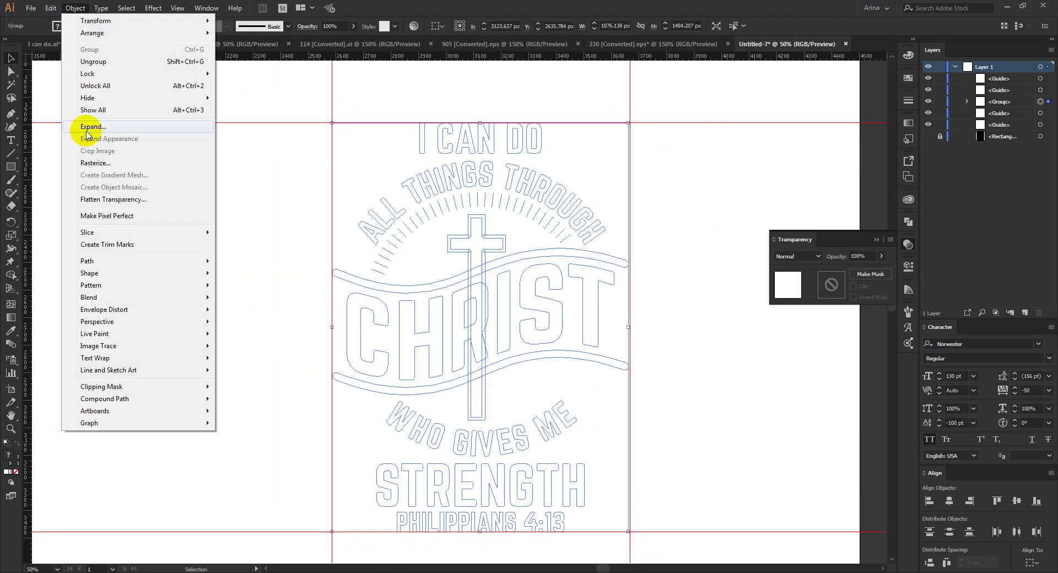
click(87, 128)
click(296, 319)
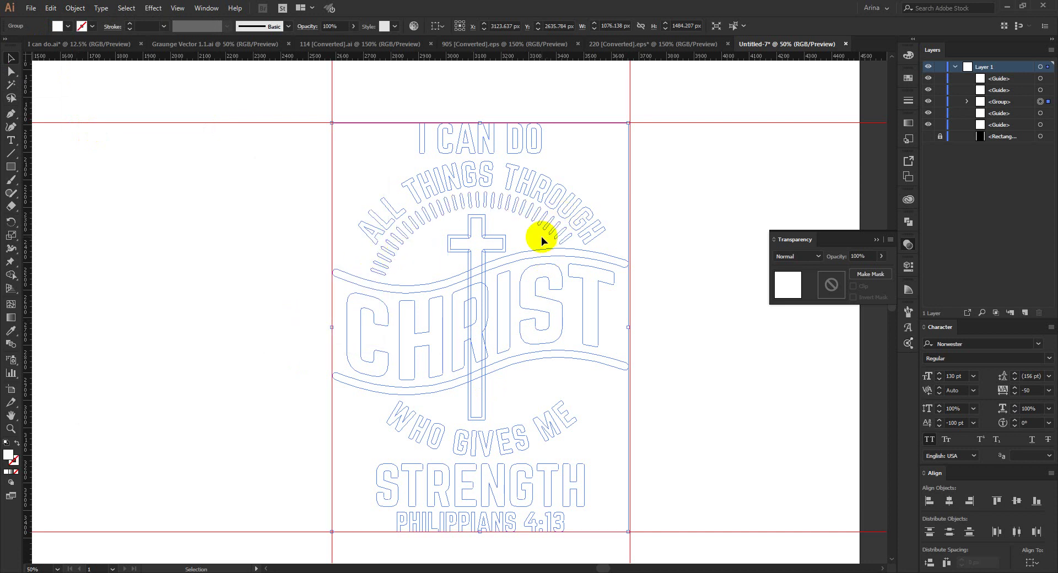
Fill the whole expanded design with black and deselect it.
click(68, 26)
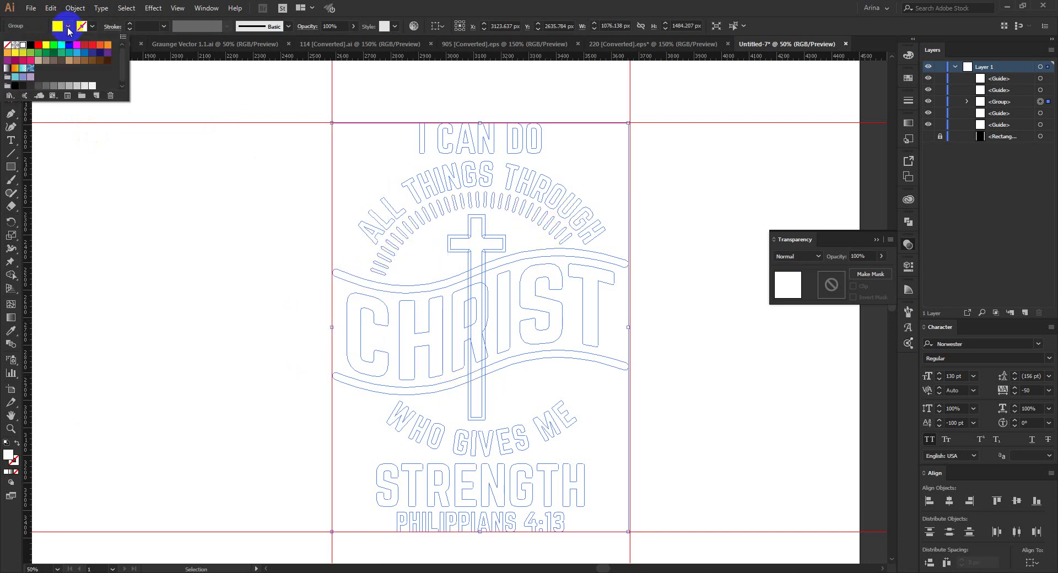
click(31, 45)
click(144, 222)
click(144, 222)
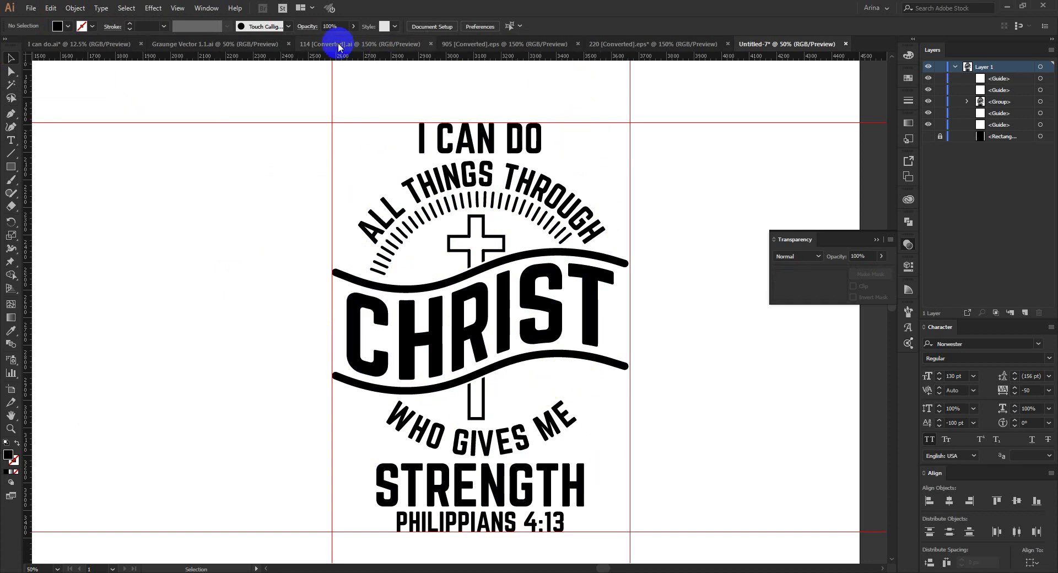
Look through the ornaments in 114 [Converted].ai and 905 [Converted].eps and copy the leaf corner ornament with three hearts along each arm.
click(372, 46)
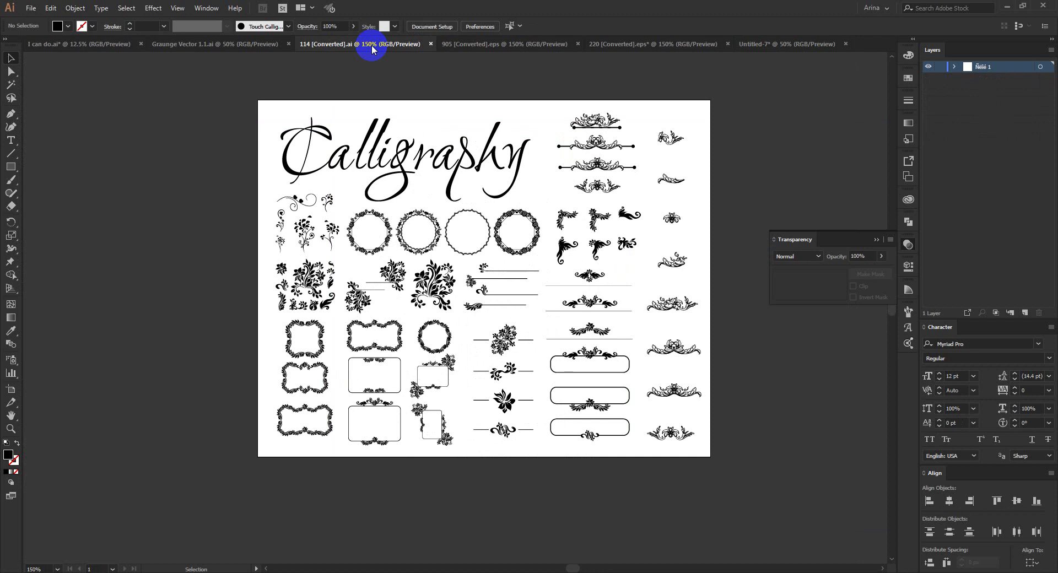
scroll(426, 360, up, 1)
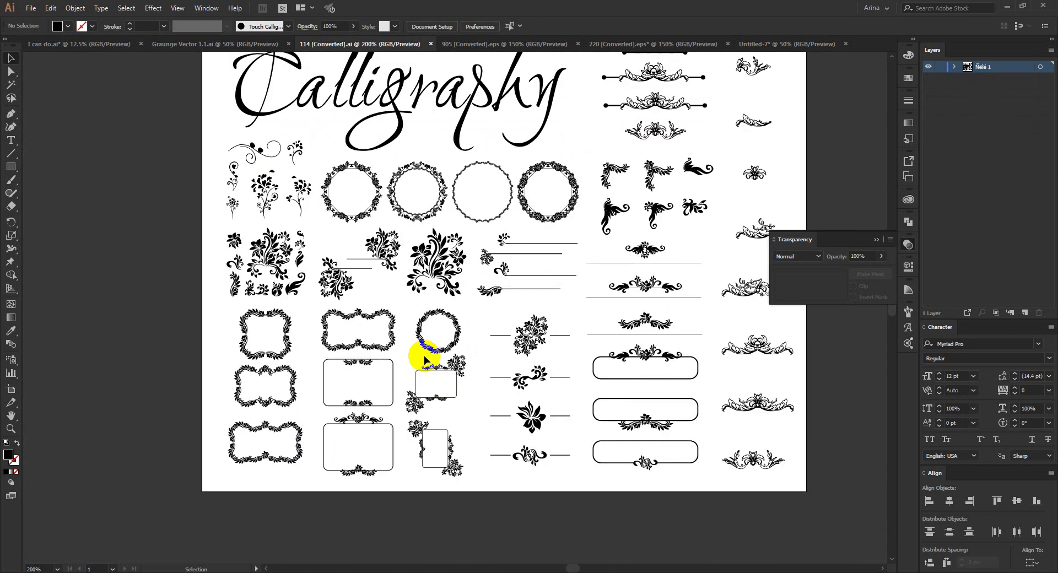
scroll(424, 357, up, 2)
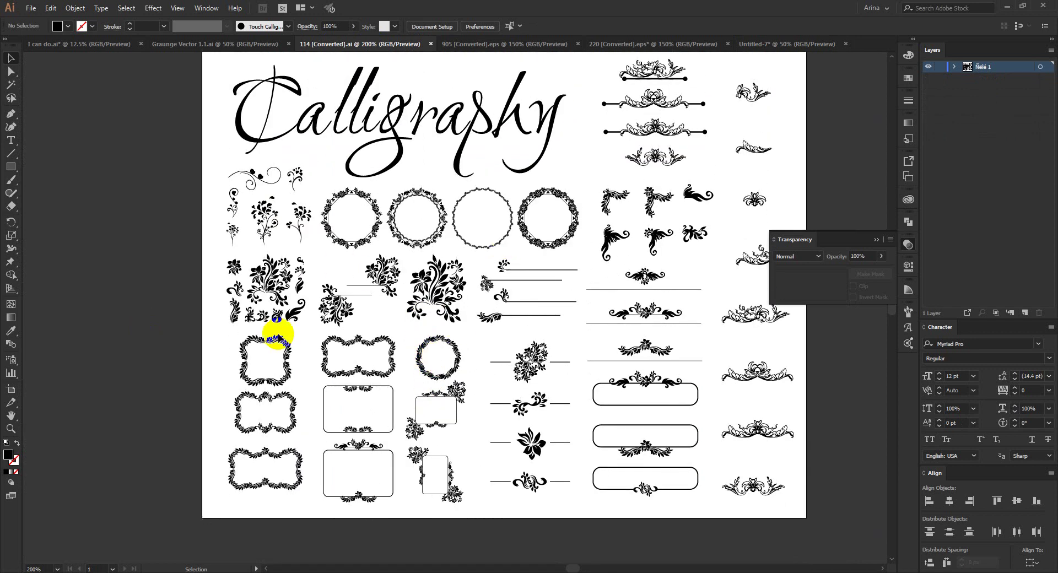
click(473, 50)
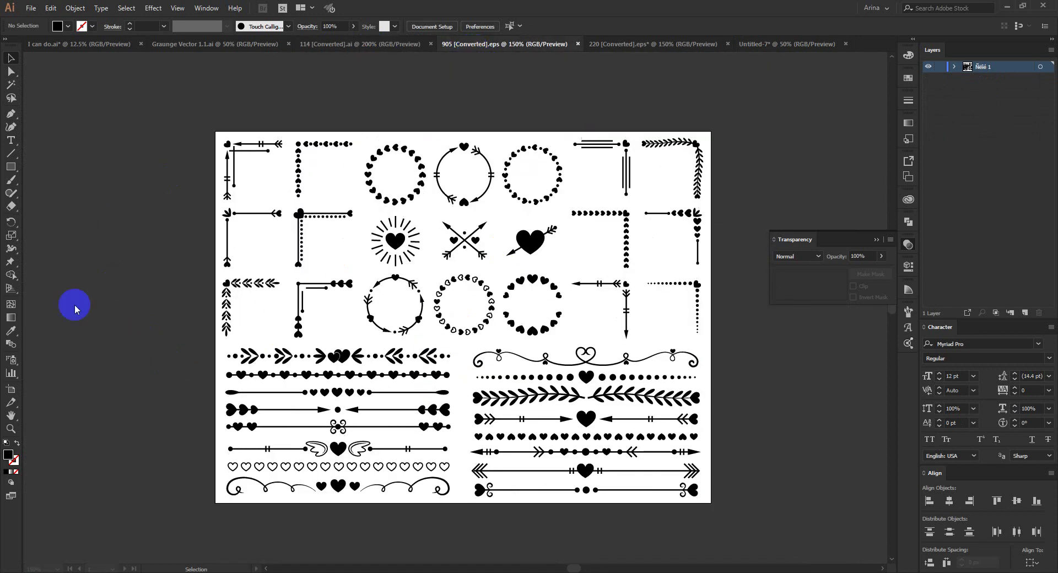
scroll(296, 342, up, 1)
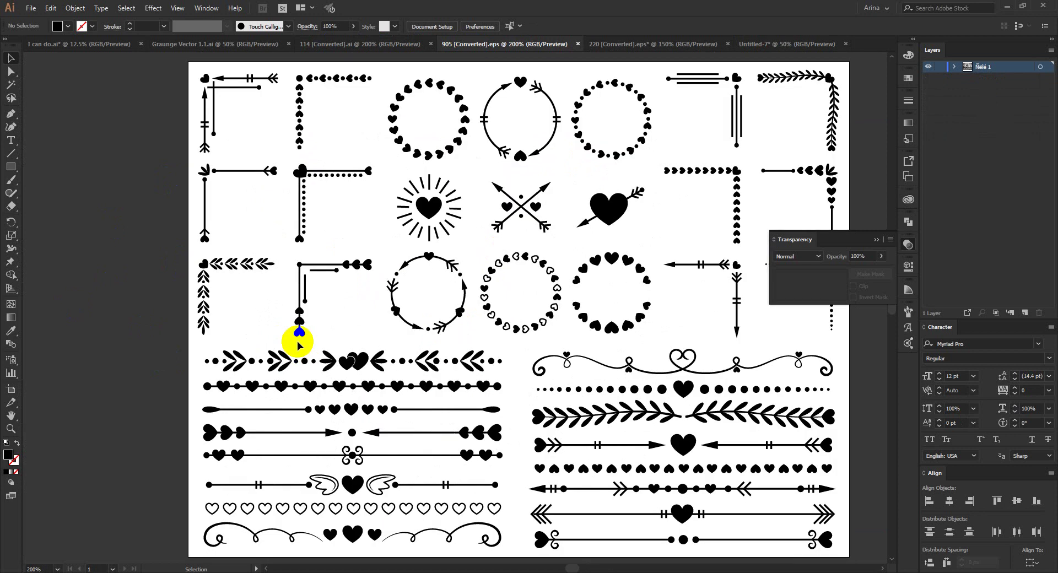
drag(484, 283, 482, 282)
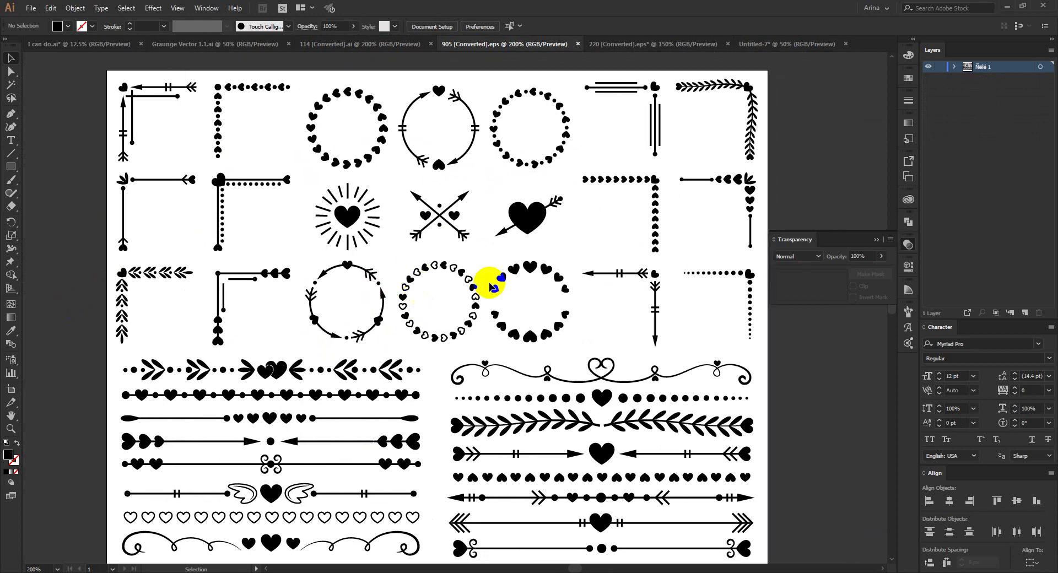
click(752, 188)
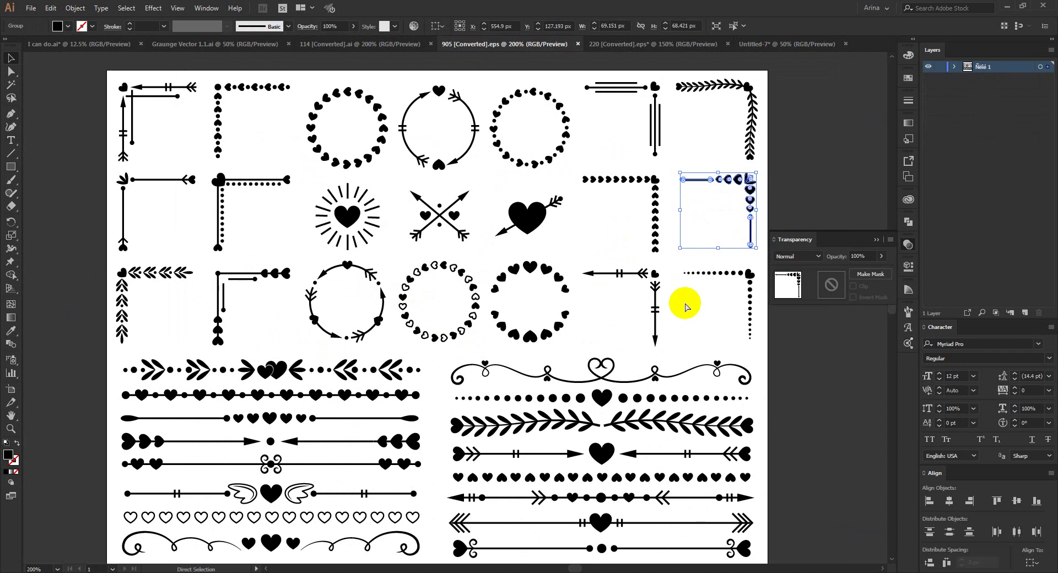
Paste the corner ornament into Untitled-7 and place it at the upper-right guide corner, scaled to about 302 px wide.
click(751, 44)
click(490, 361)
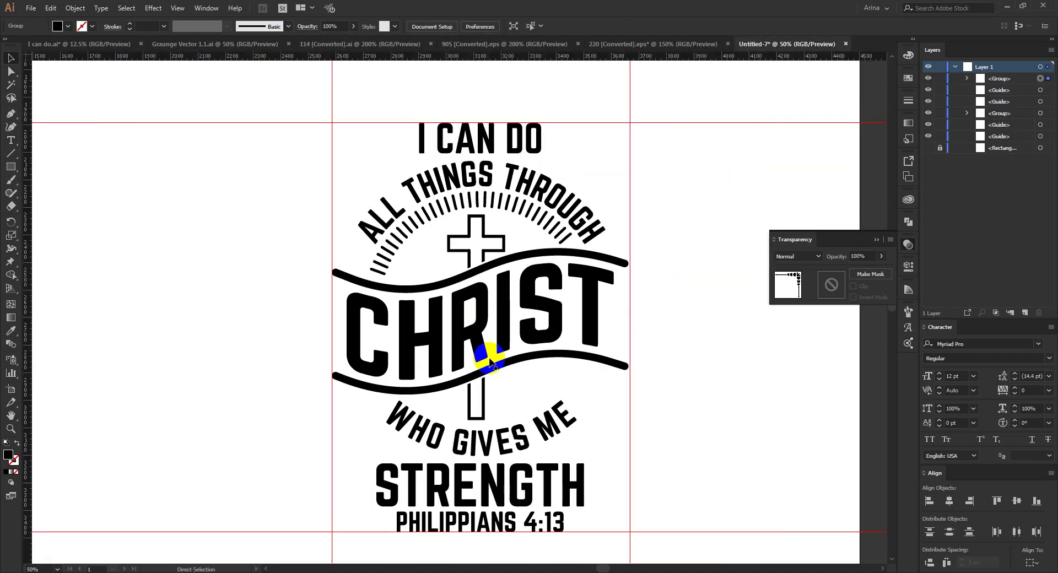
key(ctrl+v)
drag(470, 323, 625, 193)
Nudge and slightly stretch the ornament to about 303 px wide so it sits just inside the top and right guides.
key(ctrl+equal)
key(ctrl+equal)
key(ctrl+equal)
key(ctrl+equal)
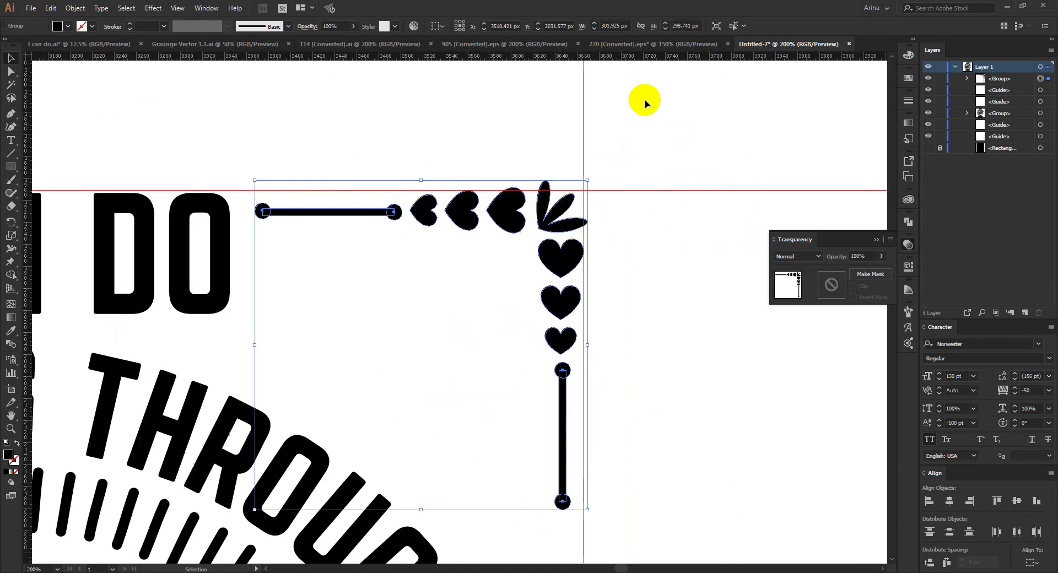
key(Down)
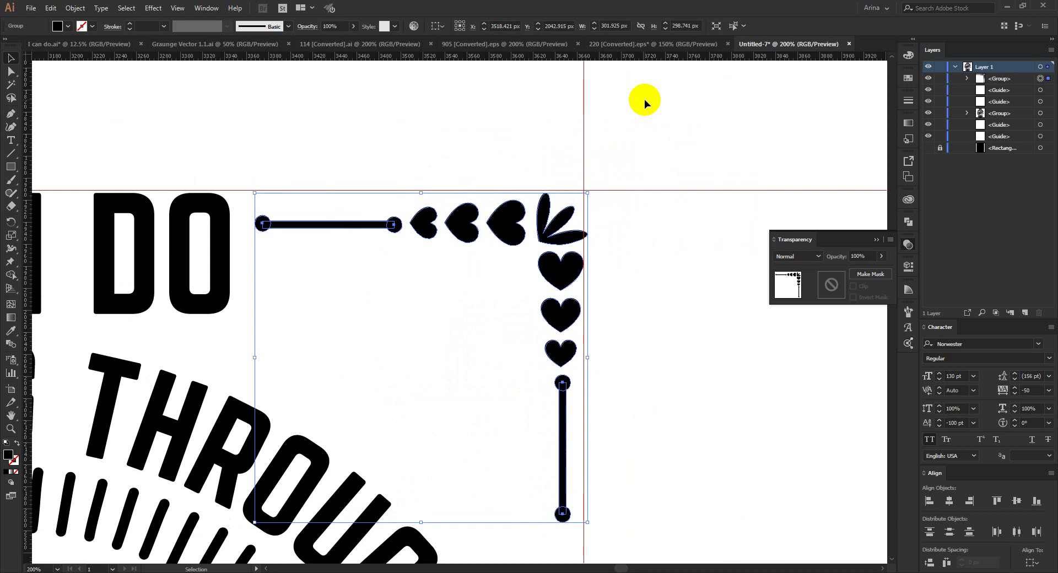
key(Up)
key(Left)
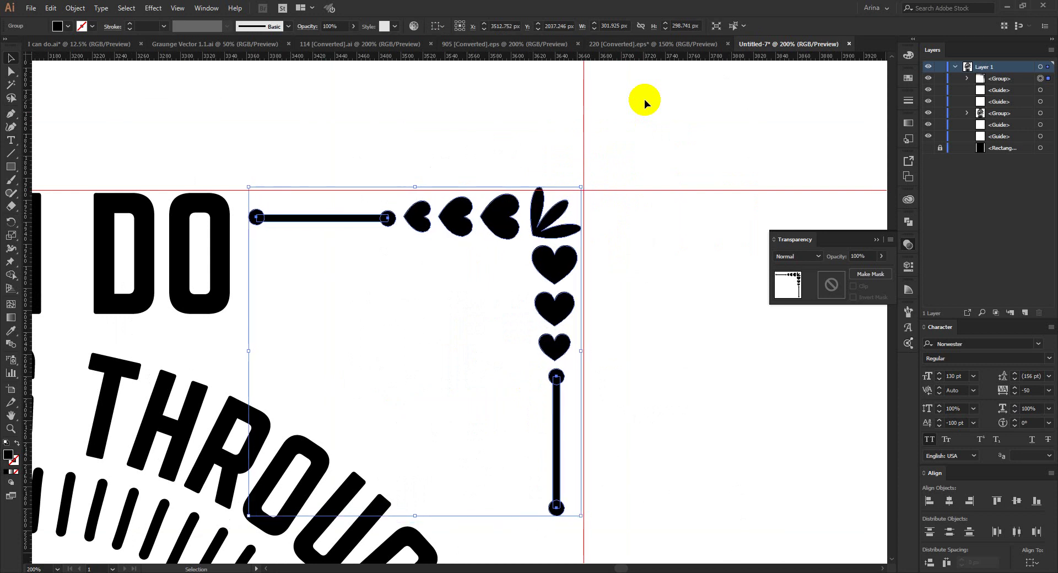
drag(417, 188, 416, 190)
drag(582, 353, 584, 354)
key(Down)
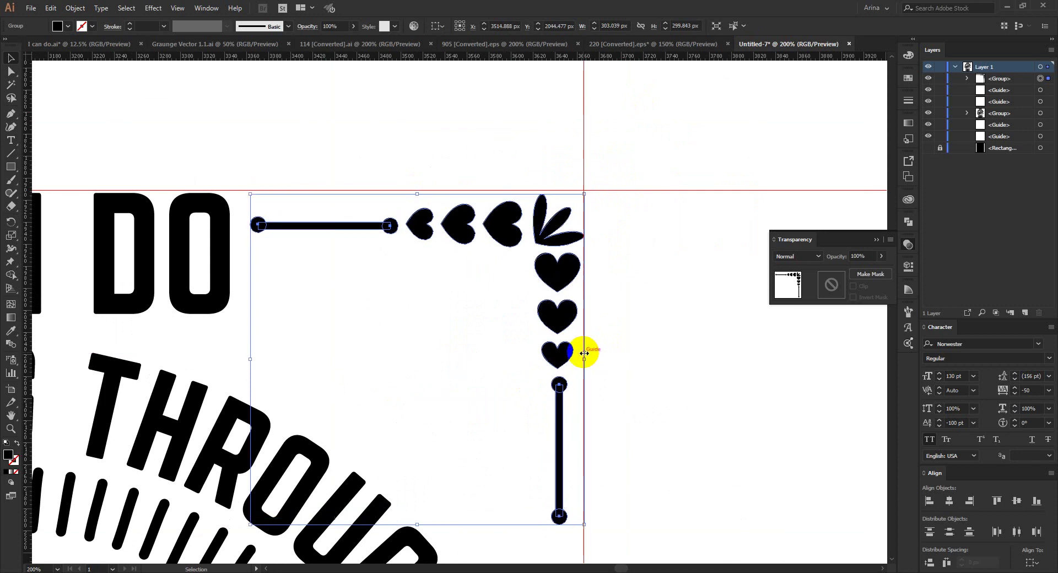
click(629, 359)
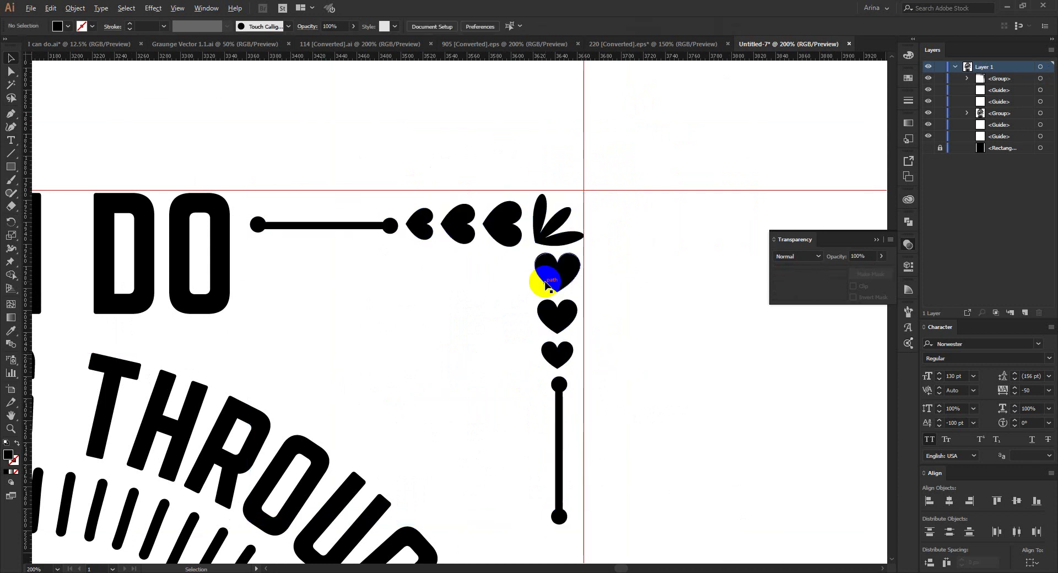
Duplicate the corner ornament to the lower-left area of the design and rotate the copy 180 degrees.
scroll(548, 280, down, 3)
scroll(544, 281, down, 1)
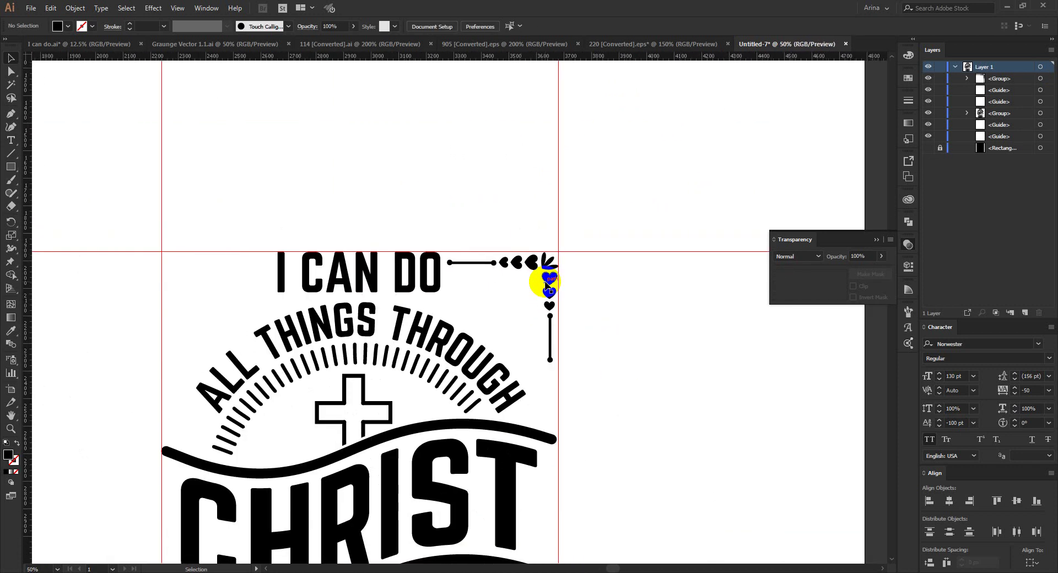
scroll(545, 281, down, 3)
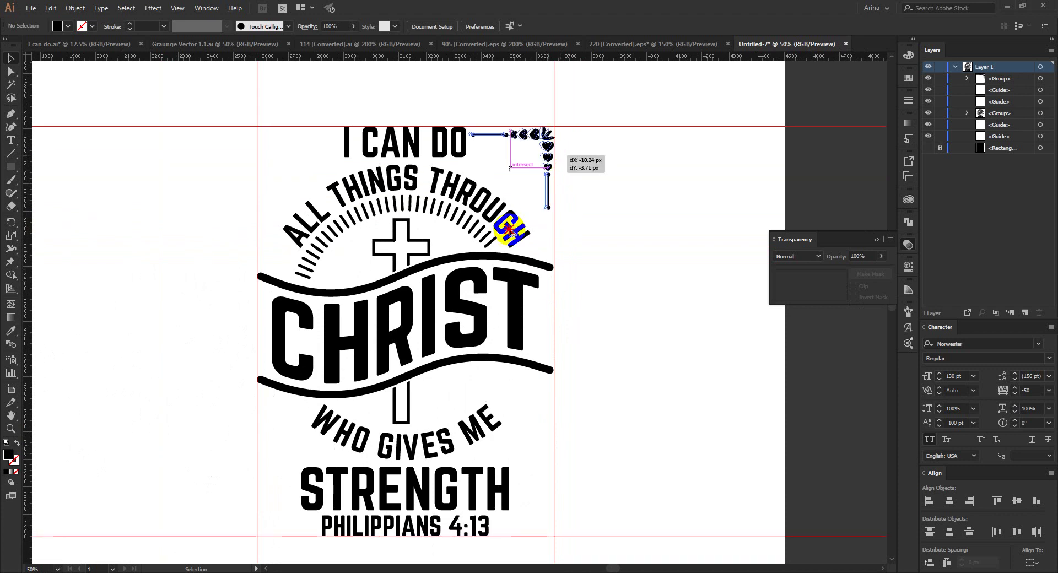
drag(548, 160, 307, 524)
scroll(297, 479, down, 2)
key(r)
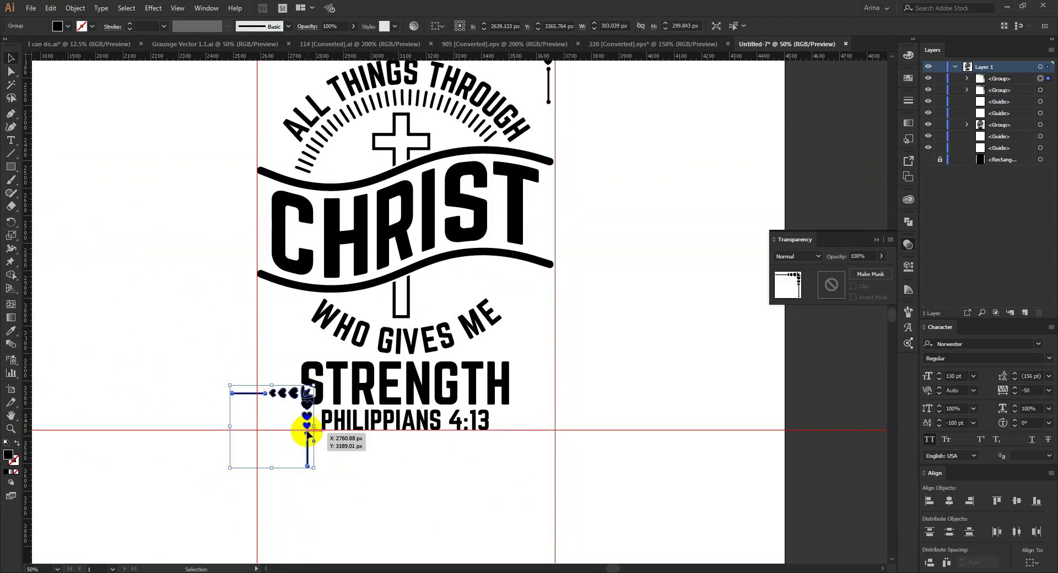
drag(303, 430, 248, 422)
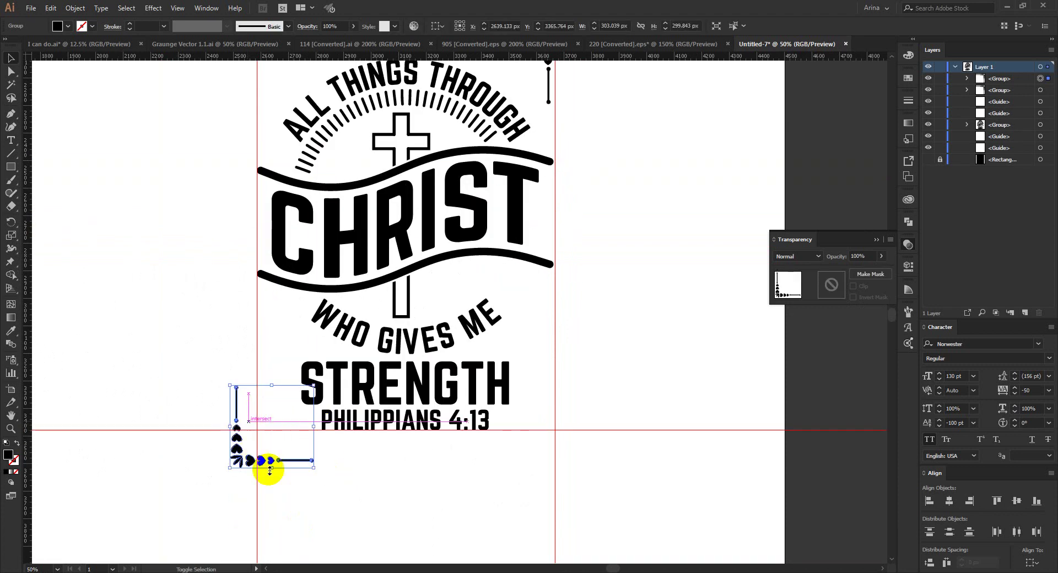
Scale the rotated ornament down to about 193 px wide and move it to the lower-left guide corner.
drag(313, 468, 285, 448)
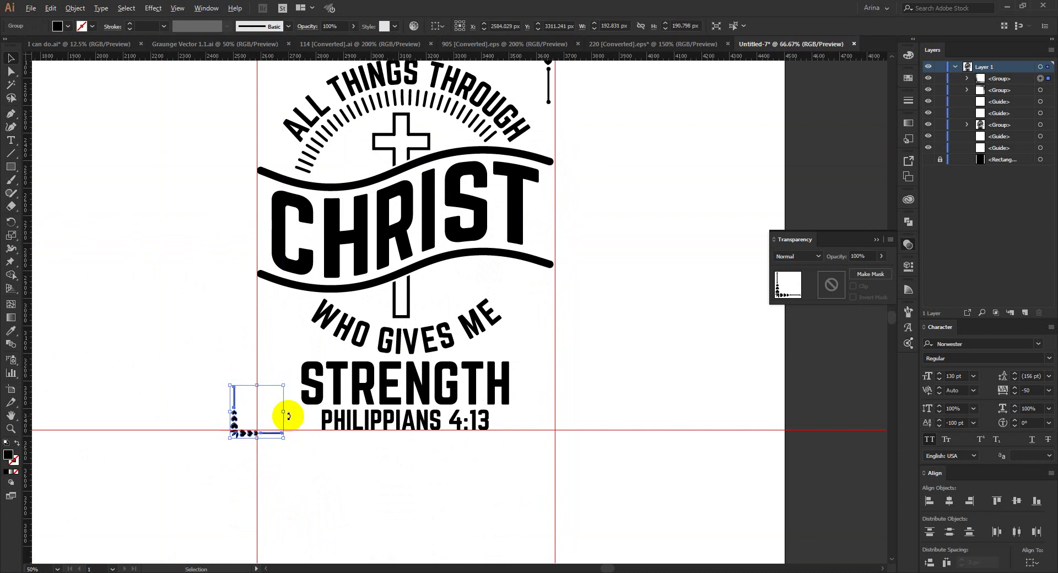
scroll(282, 427, up, 3)
drag(173, 473, 257, 450)
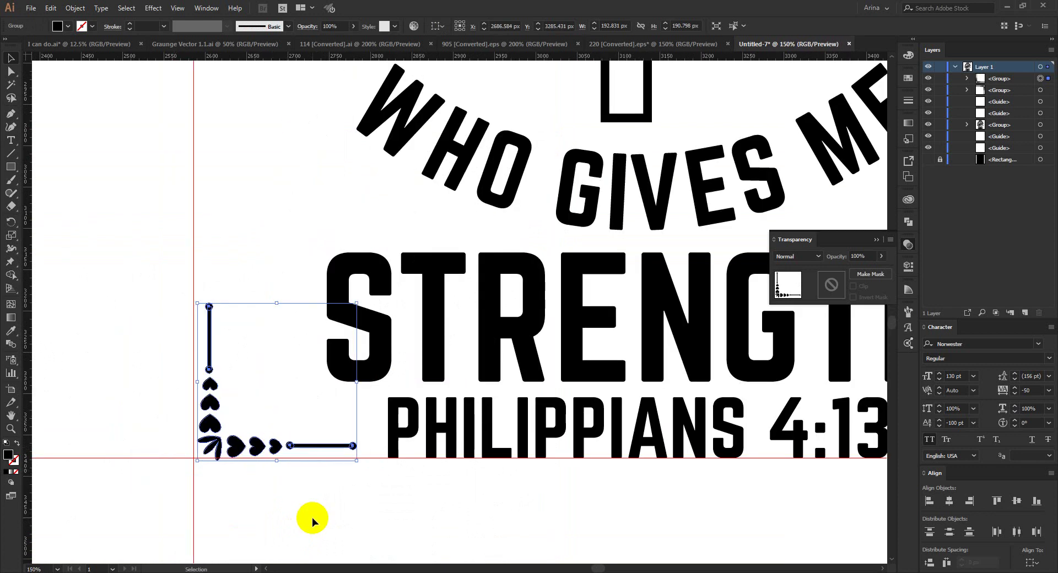
Scale the lower-left corner ornament to about 197 px wide and nudge it flush with the left and bottom guides.
scroll(259, 503, up, 2)
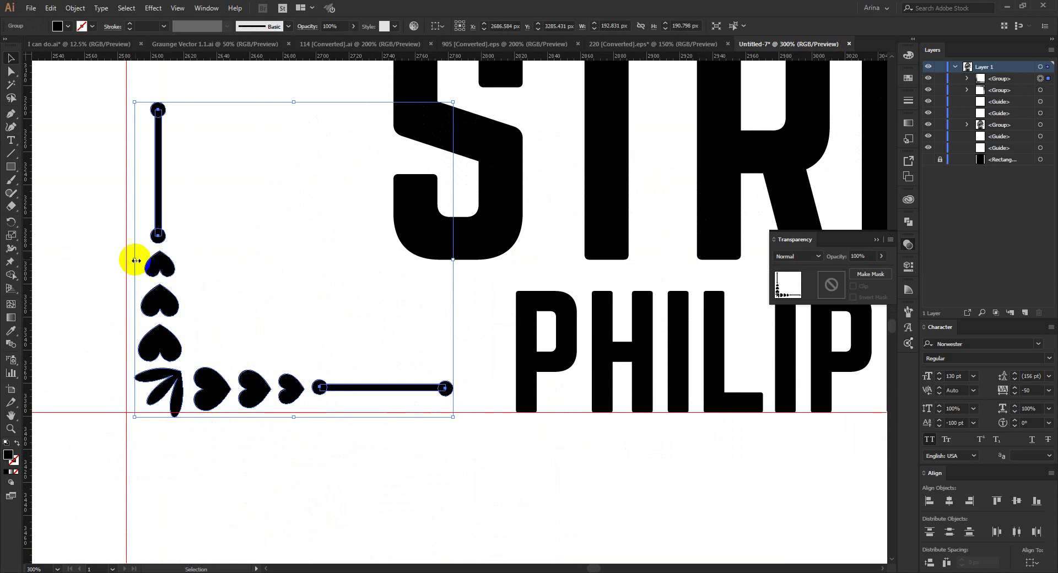
drag(135, 259, 128, 261)
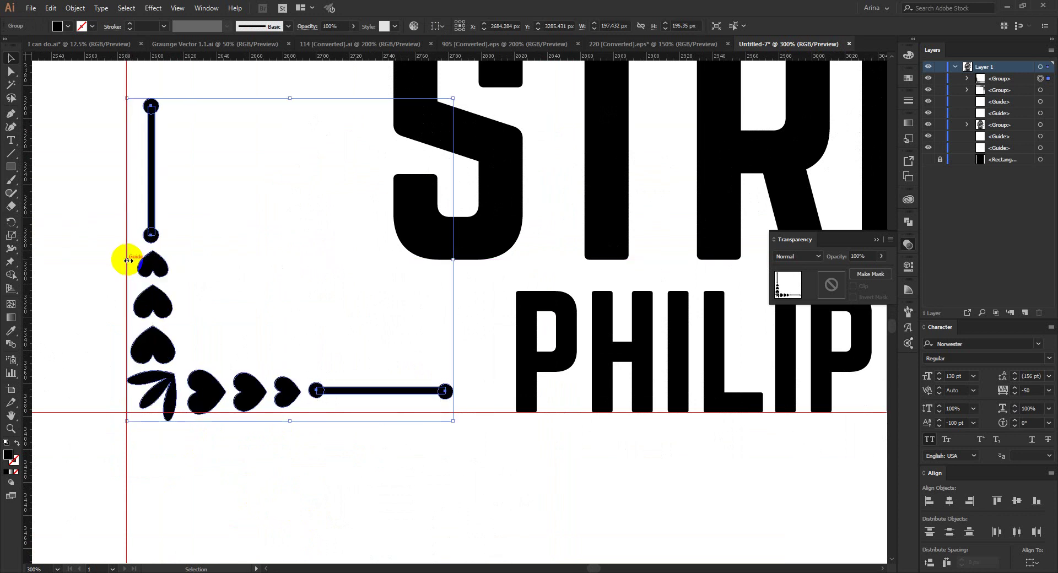
key(Up)
key(Up)
key(Down)
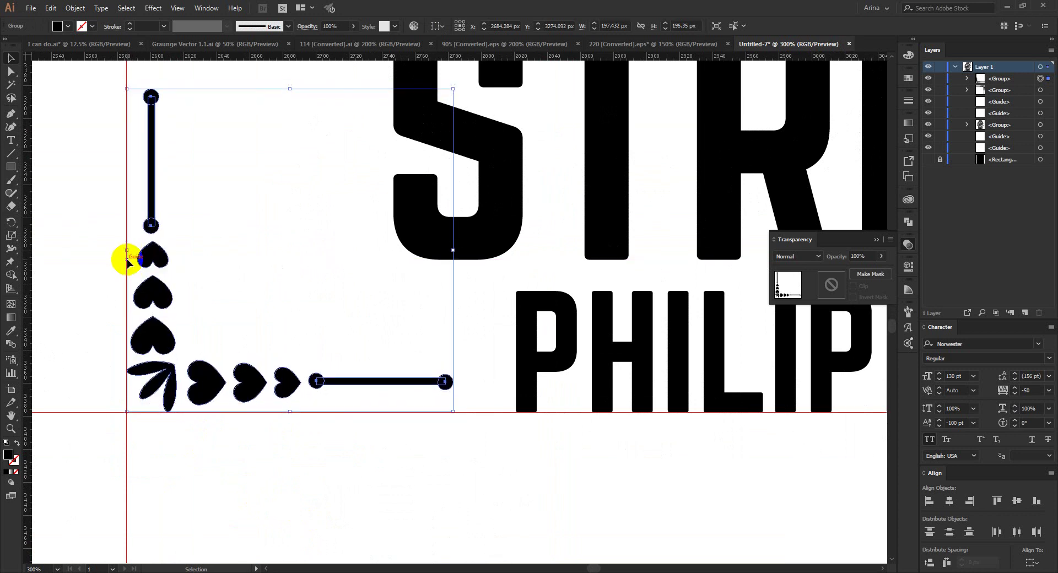
scroll(336, 397, down, 3)
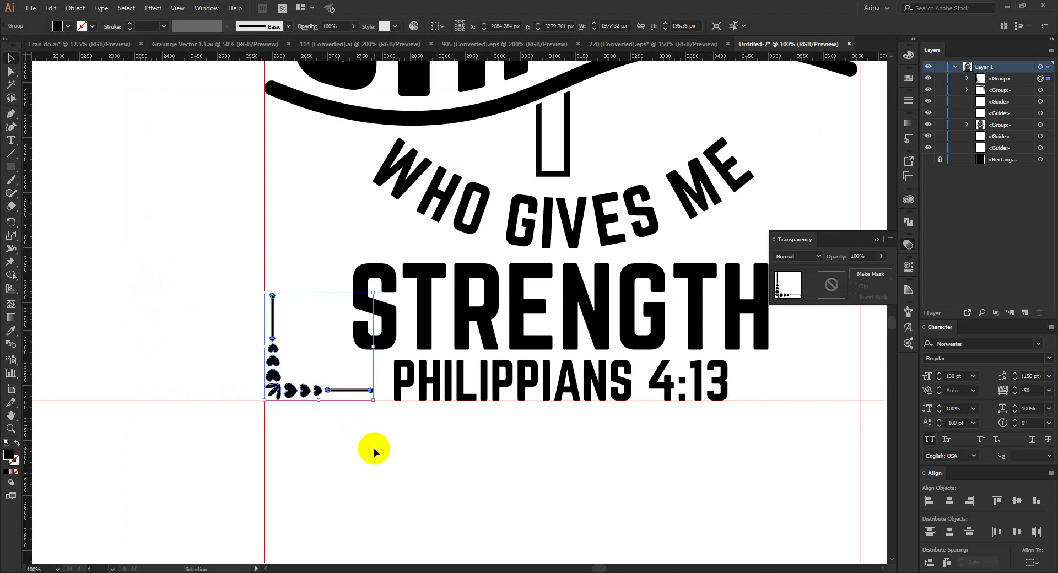
click(373, 449)
scroll(374, 448, down, 1)
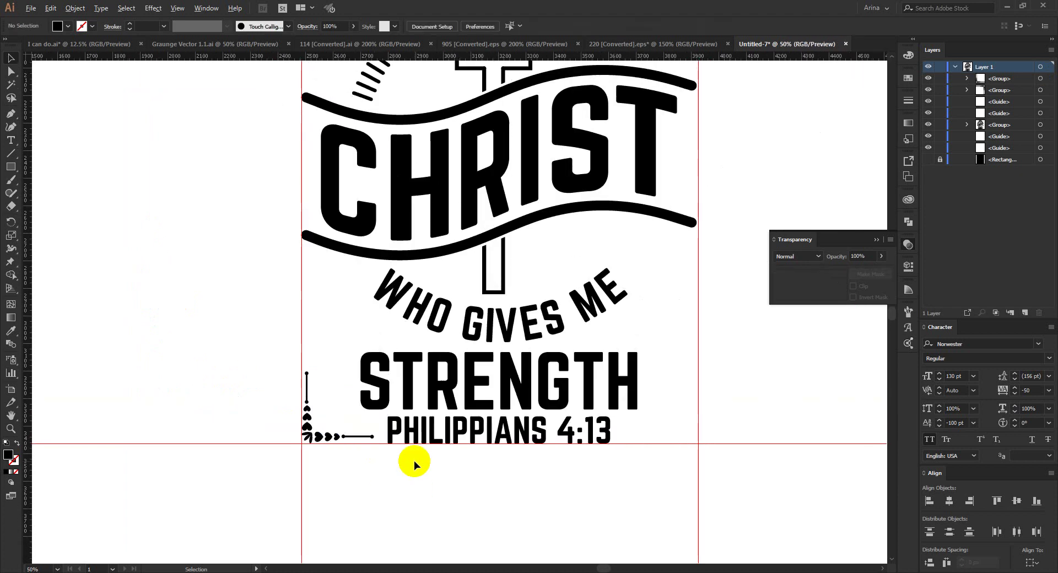
scroll(414, 461, down, 1)
scroll(517, 484, up, 2)
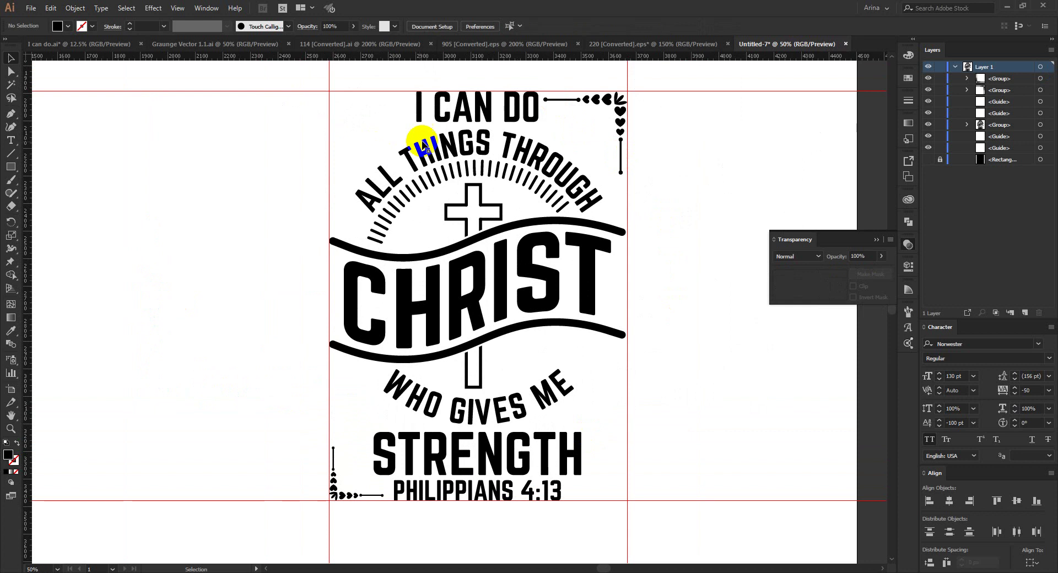
Isolate the divider group in 220 [Converted].eps and copy the scroll divider with a small heart at its centre.
click(686, 49)
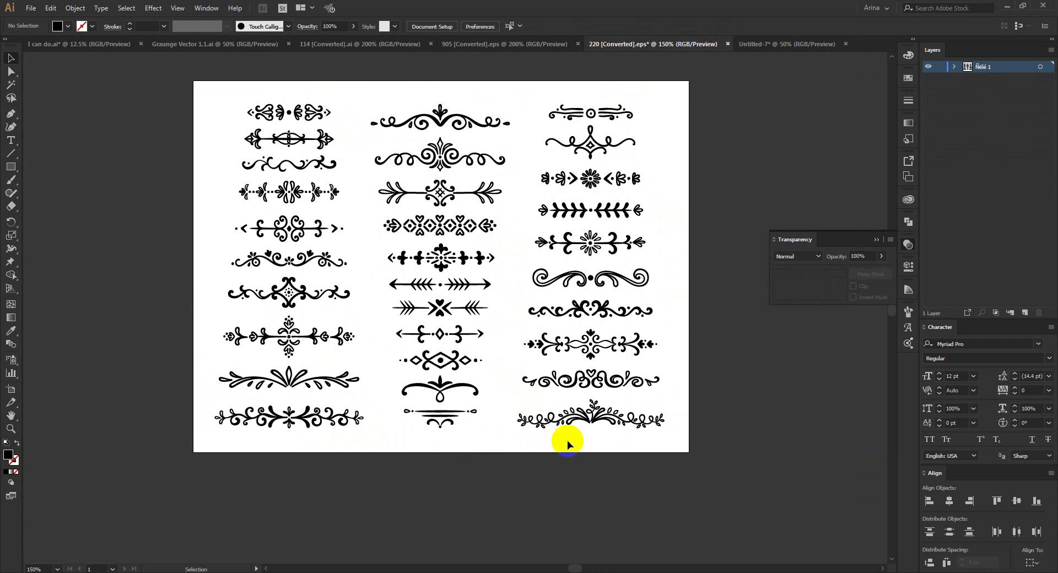
click(593, 395)
double_click(584, 390)
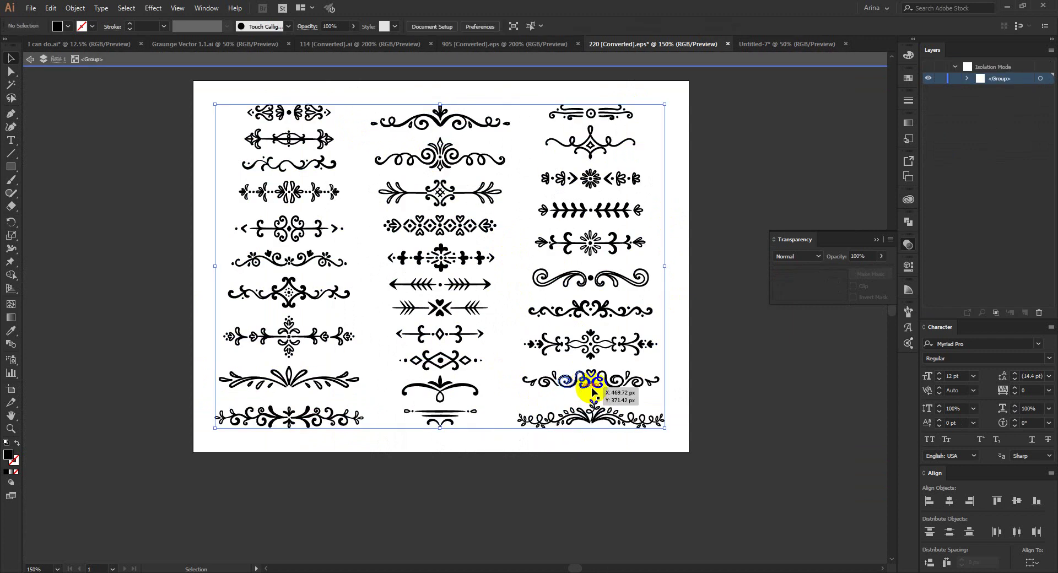
click(597, 388)
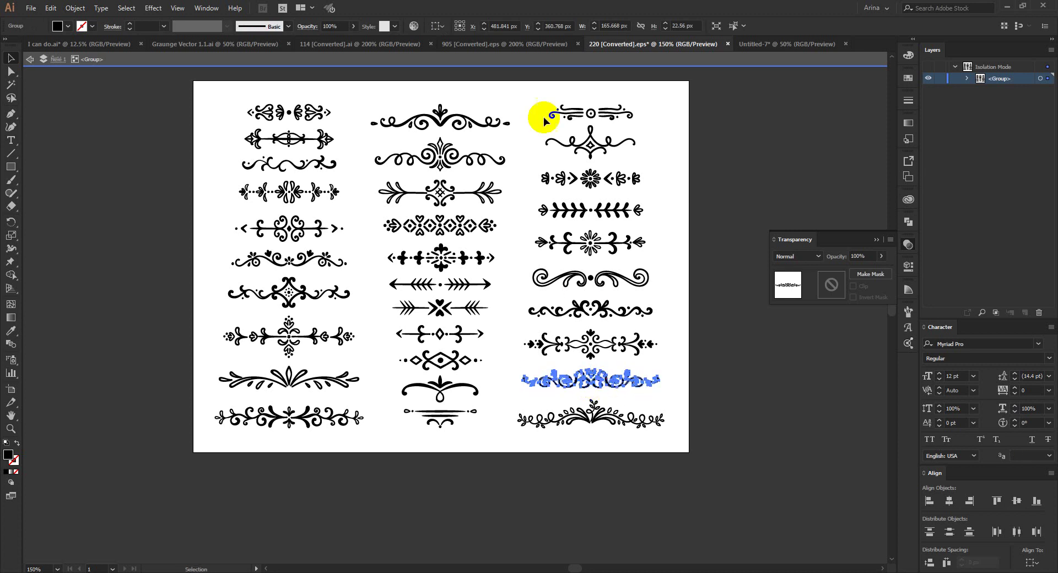
Paste the heart scroll divider into Untitled-7 and place it to the right of the design, scaled to about 229 px wide.
click(751, 46)
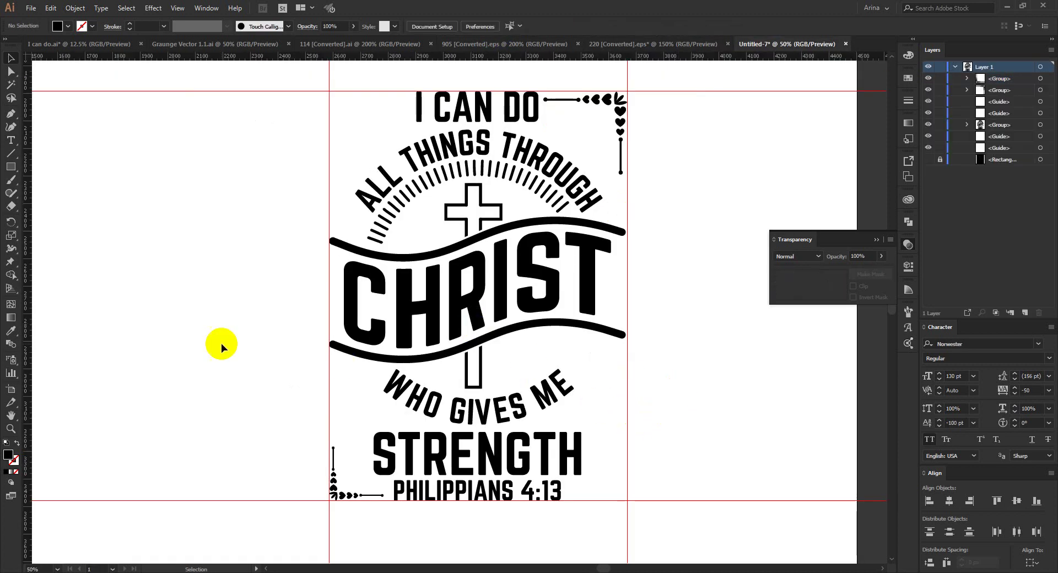
key(ctrl+v)
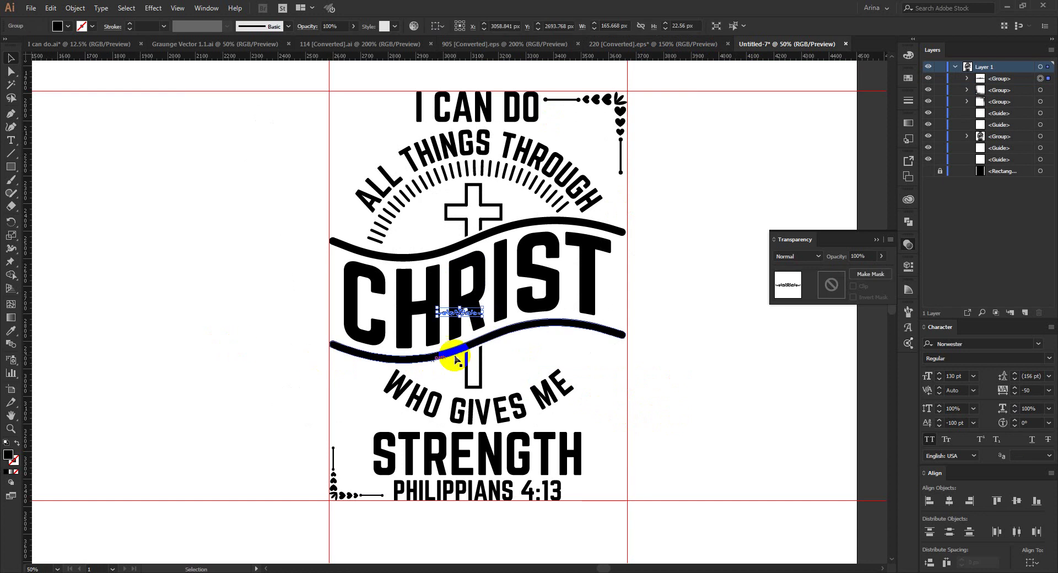
drag(476, 319, 735, 380)
click(682, 325)
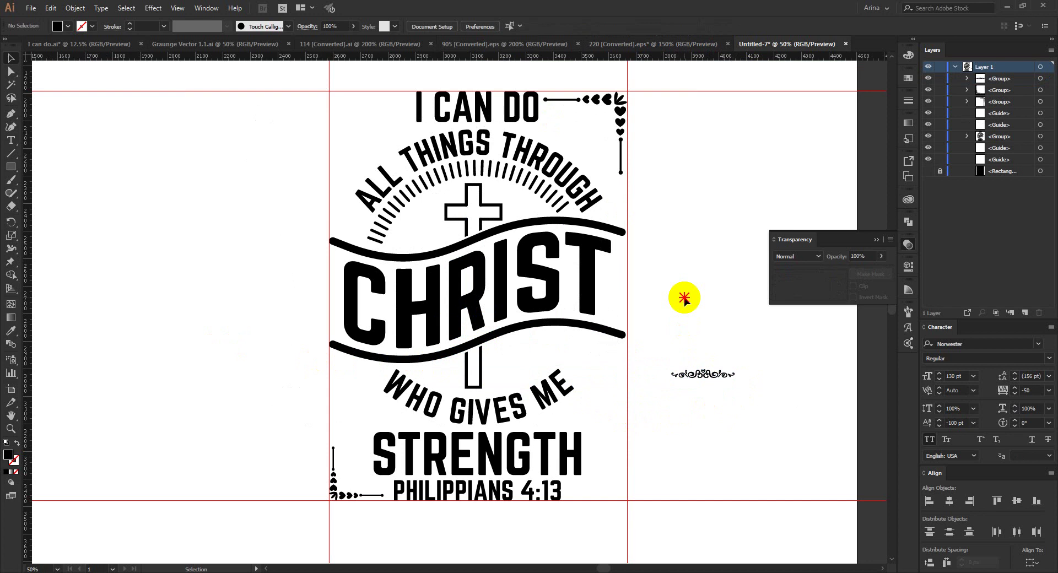
Create an art brush from the heart scroll divider, stretched to fit stroke length with no colorization.
drag(660, 346, 788, 410)
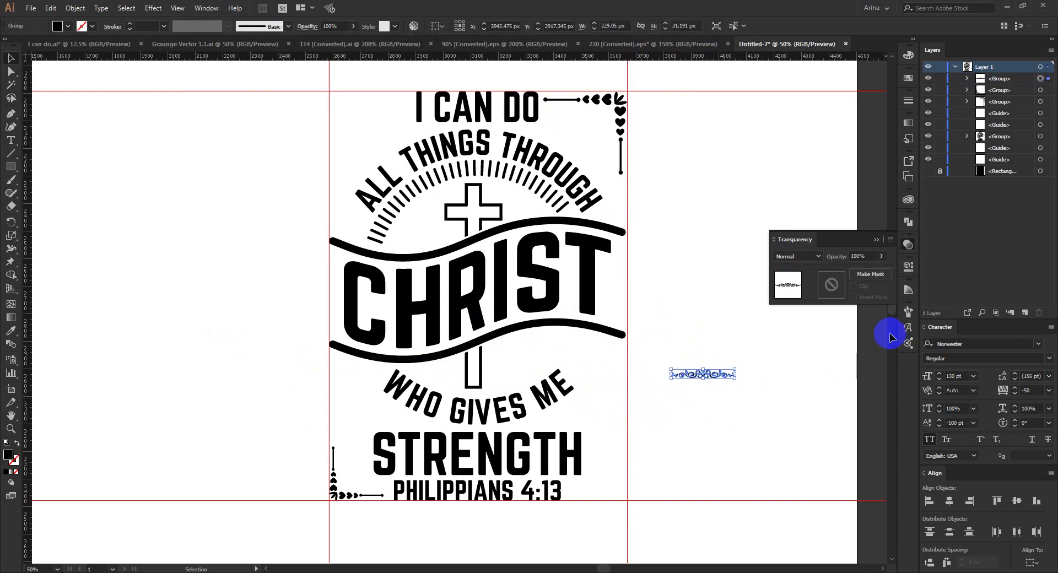
click(59, 27)
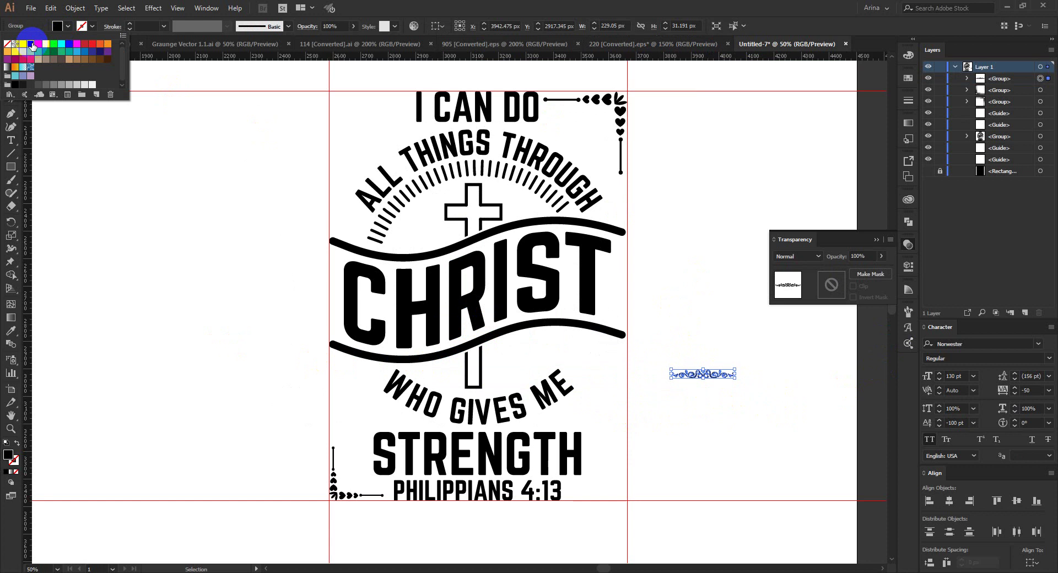
click(909, 313)
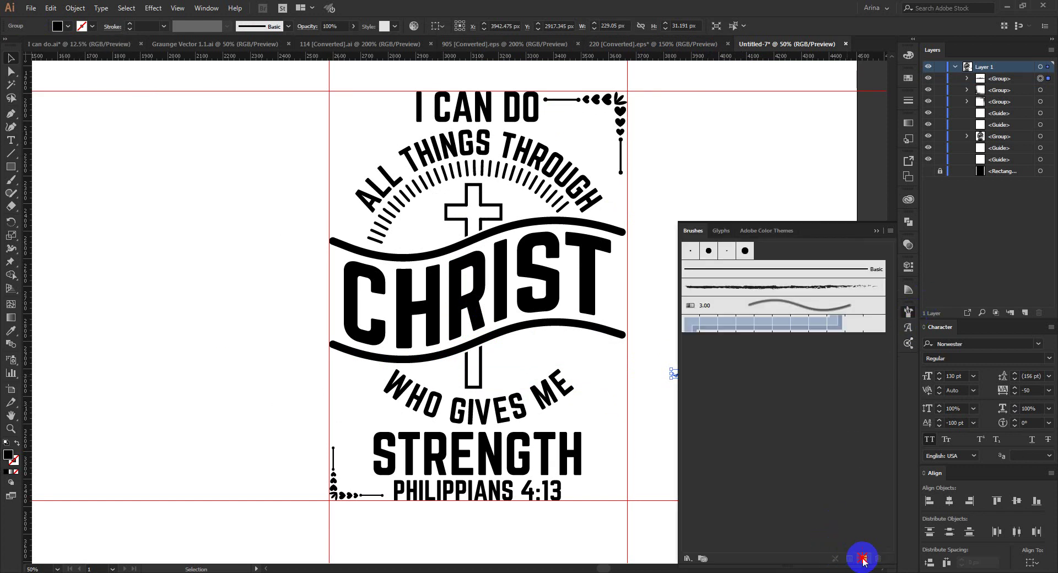
click(863, 559)
click(501, 368)
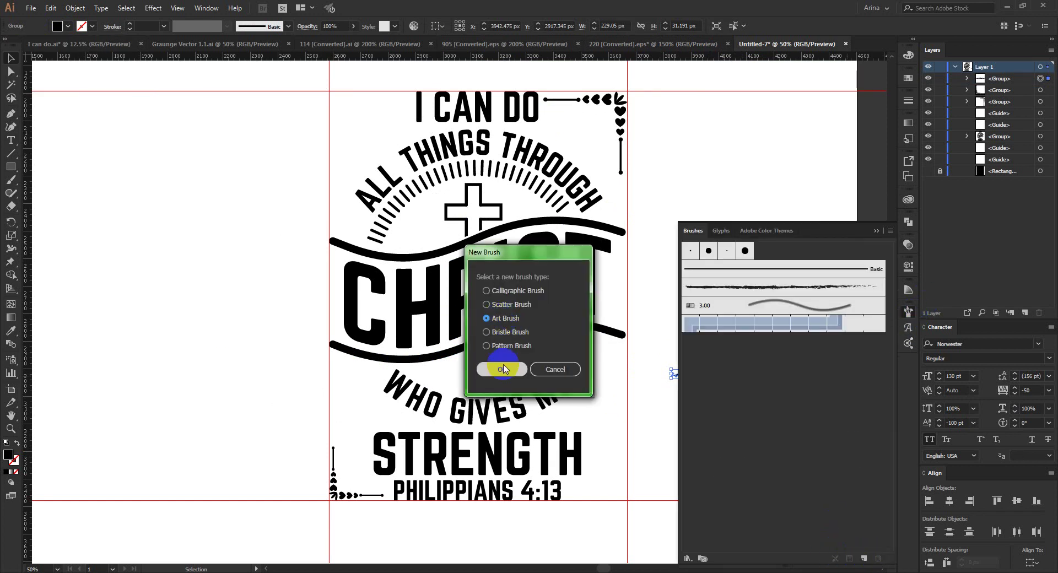
click(478, 345)
click(609, 434)
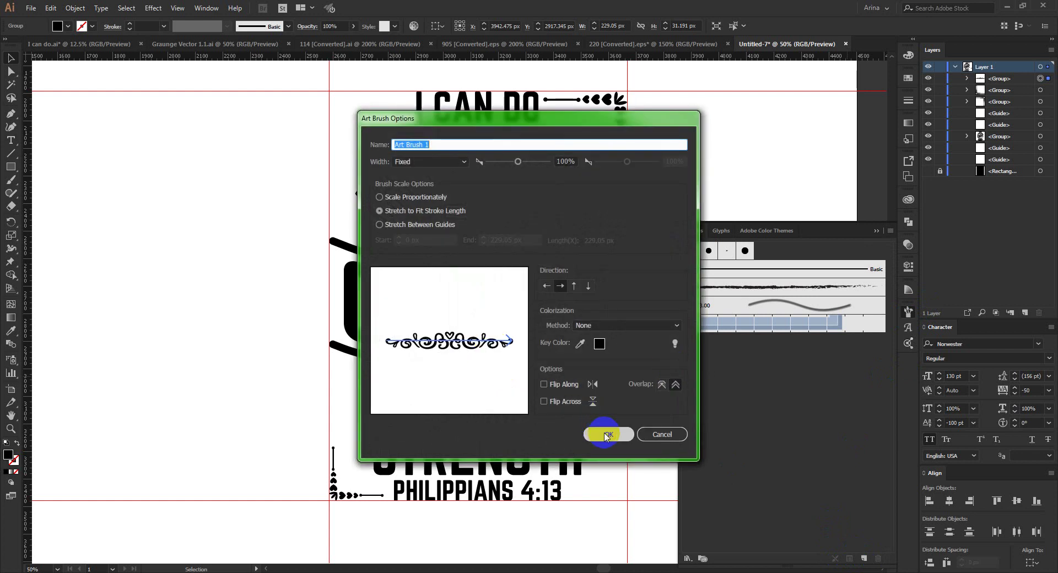
click(791, 315)
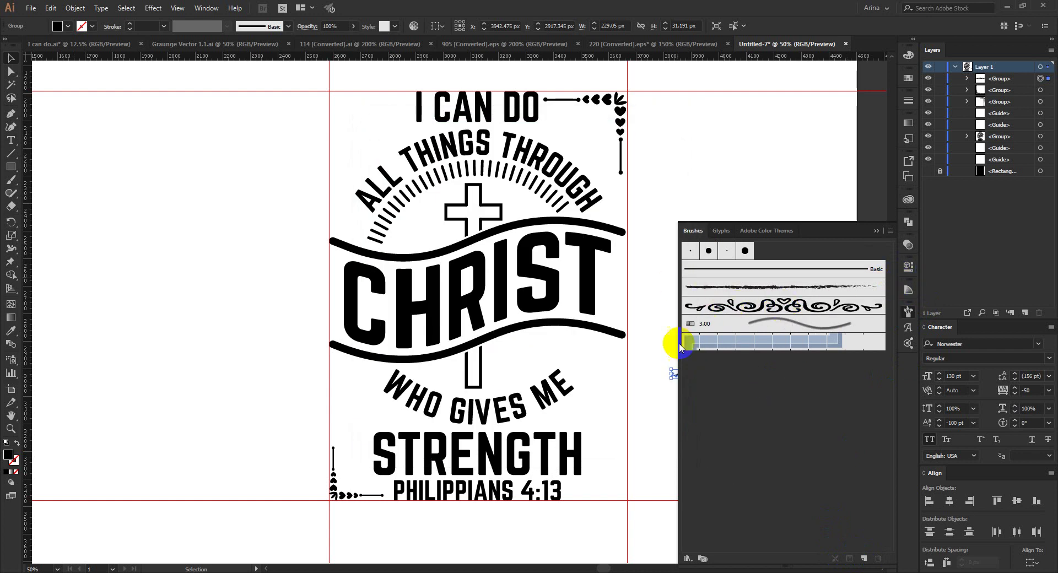
drag(583, 278, 432, 267)
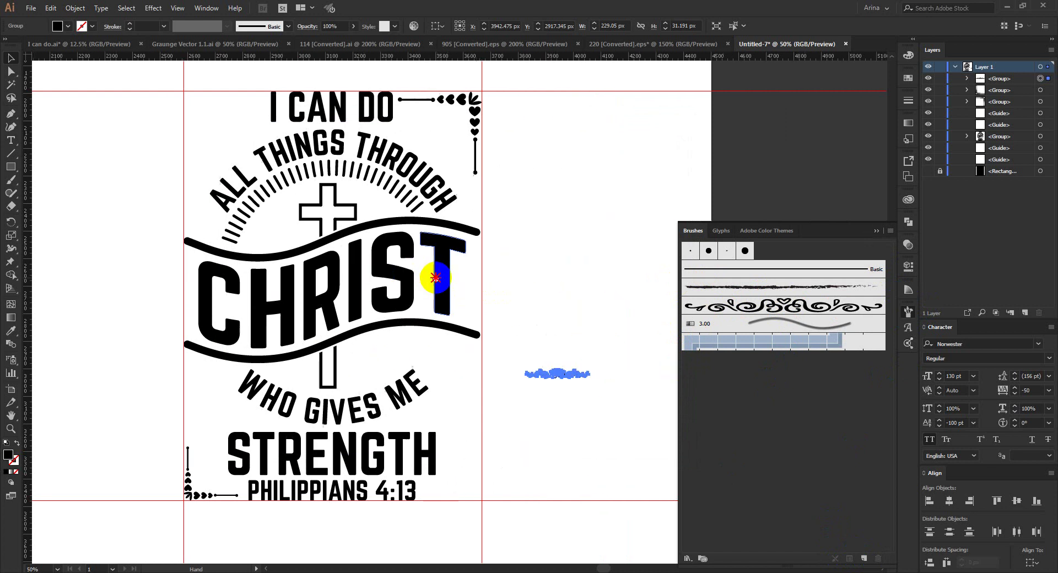
click(544, 287)
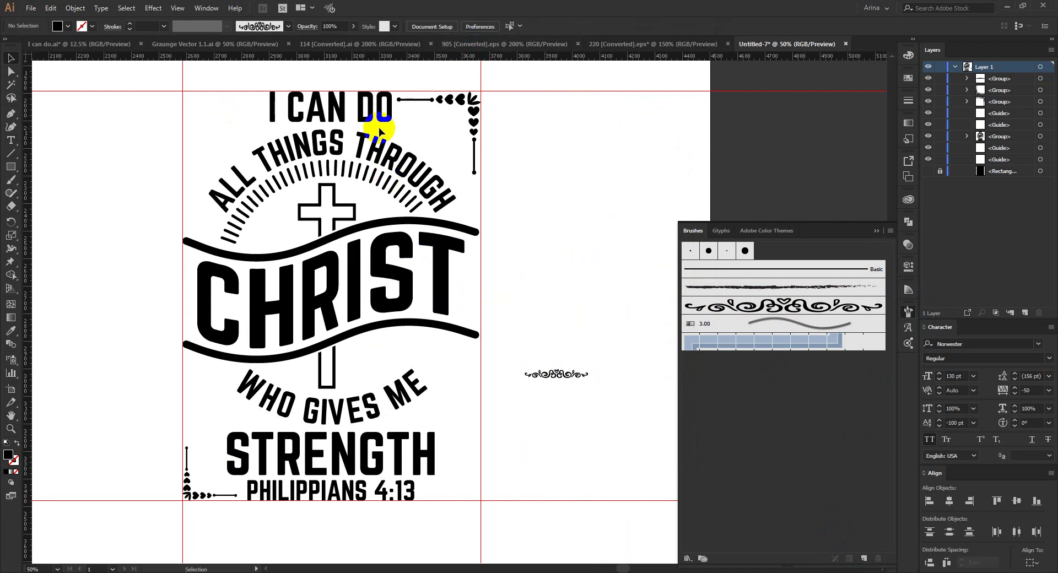
Draw a three-point curve about 244 px wide above THROUGH, swap its fill to a stroke and apply the scroll art brush.
scroll(367, 123, up, 1)
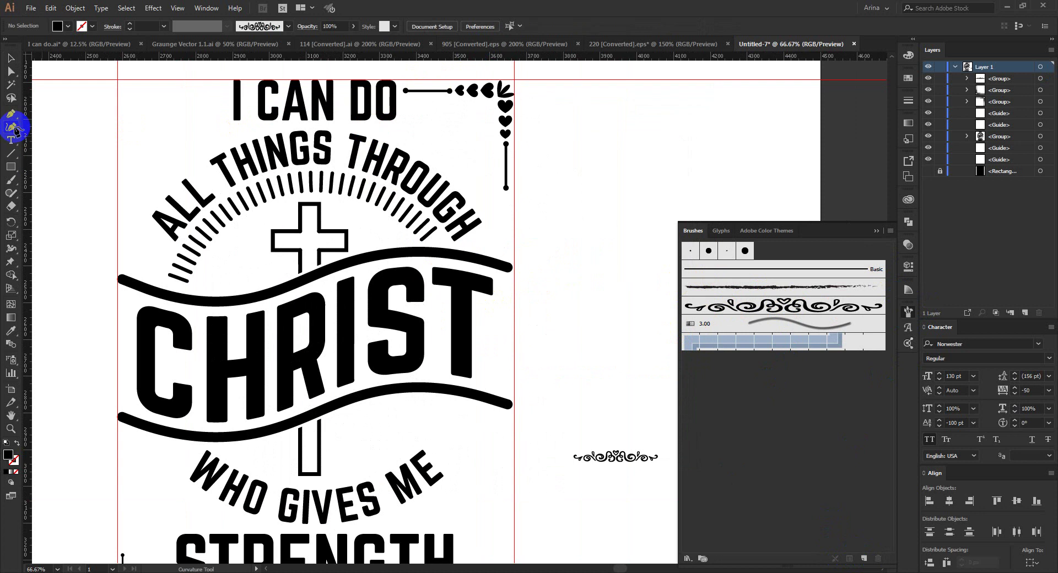
click(404, 129)
click(453, 157)
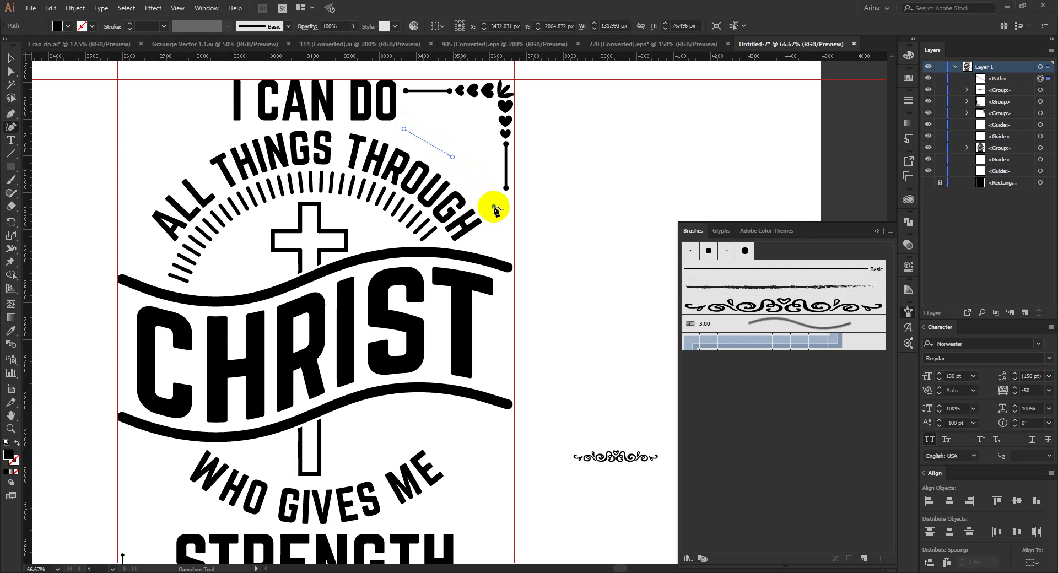
click(494, 208)
key(shift+x)
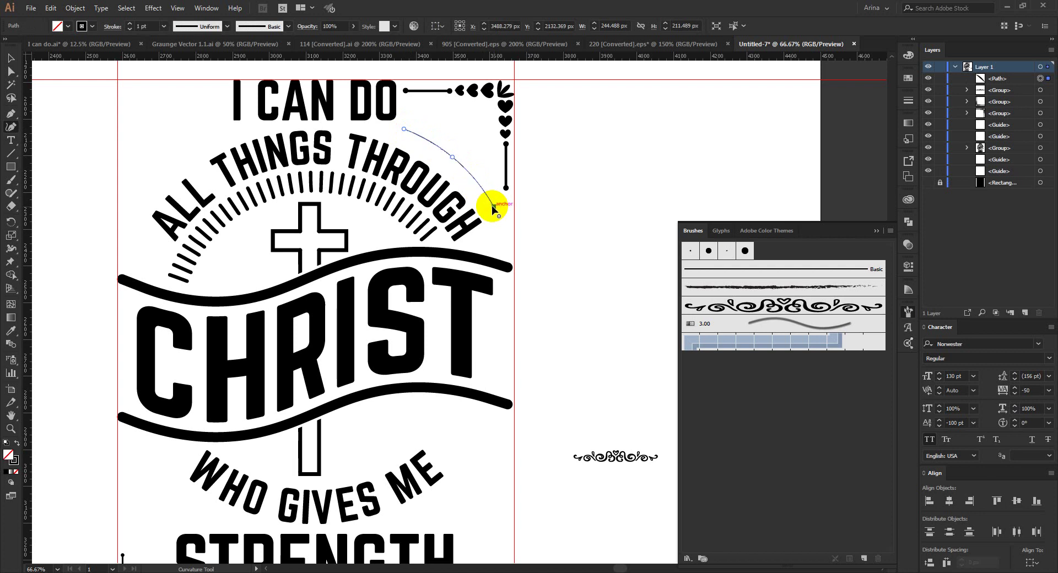
click(730, 304)
click(596, 266)
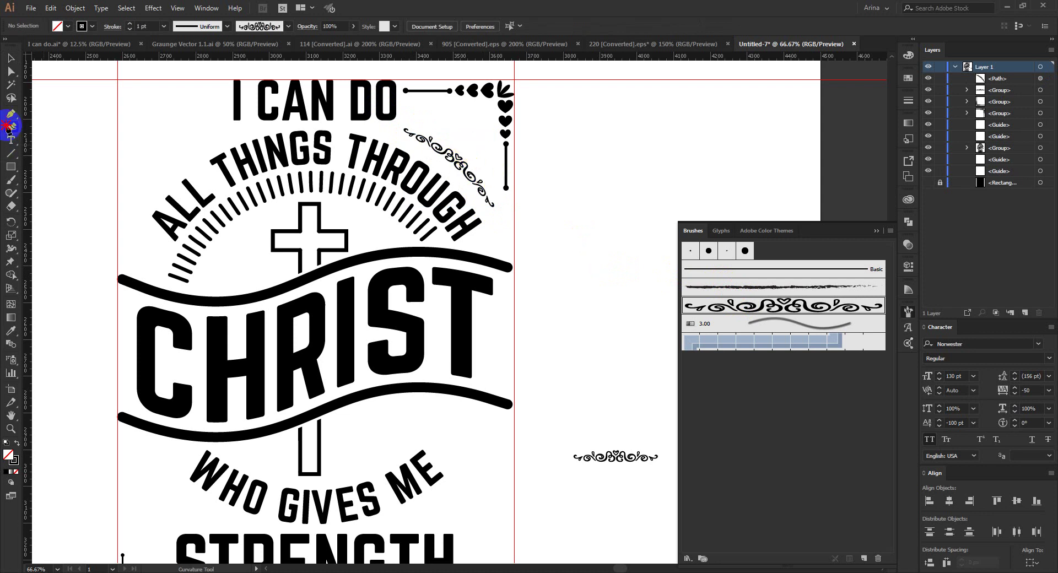
Draw a matching three-point curve about 265 px wide above ALL THINGS and apply the scroll art brush to it.
click(136, 207)
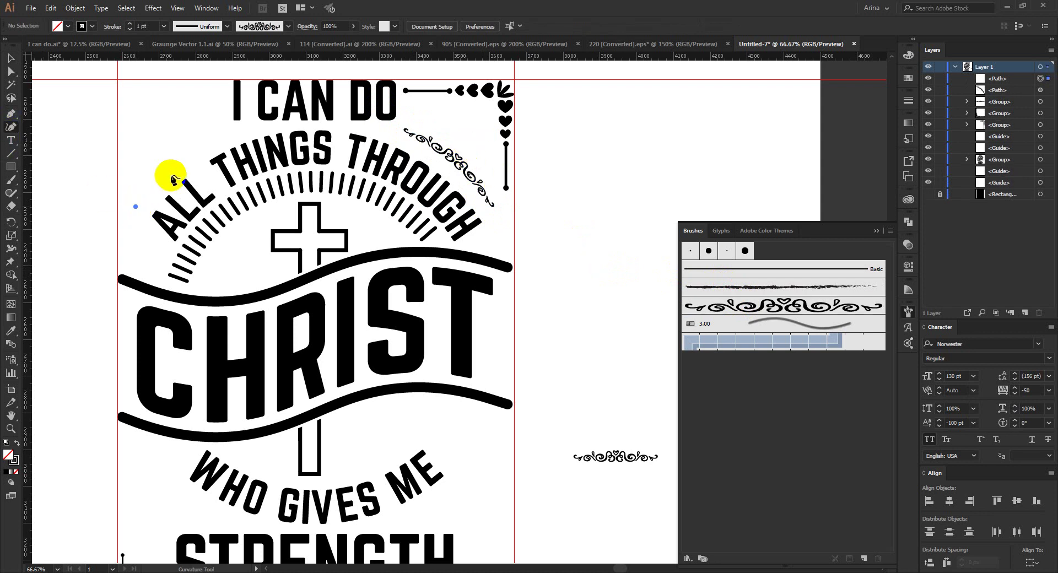
click(175, 161)
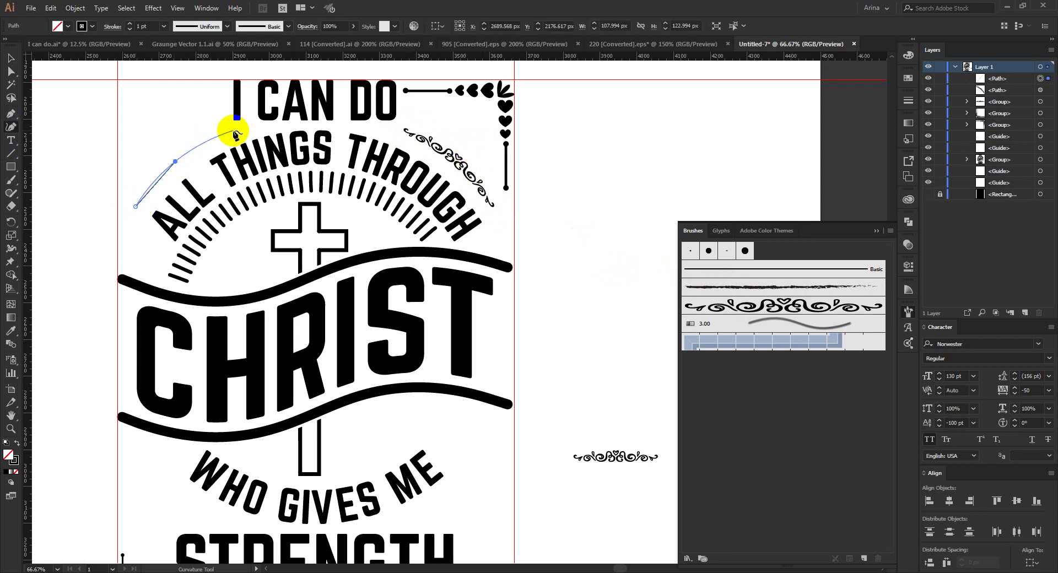
click(234, 133)
click(749, 304)
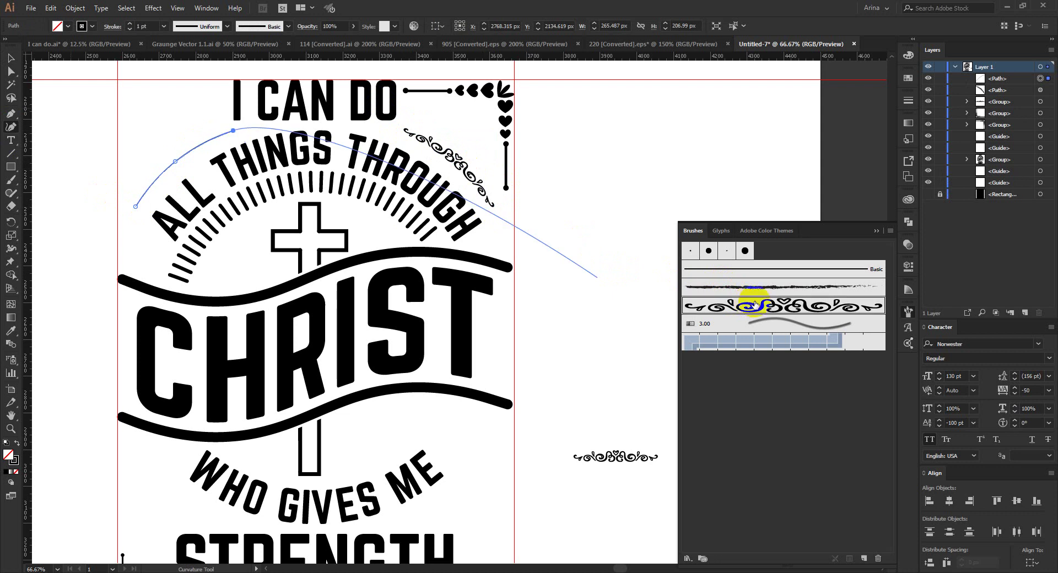
key(v)
click(560, 224)
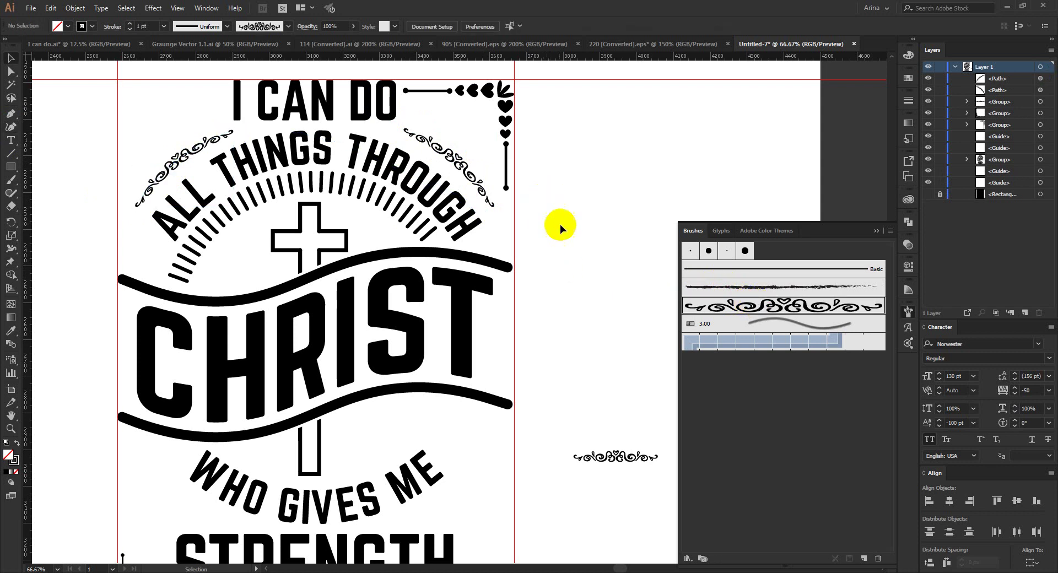
scroll(564, 228, down, 1)
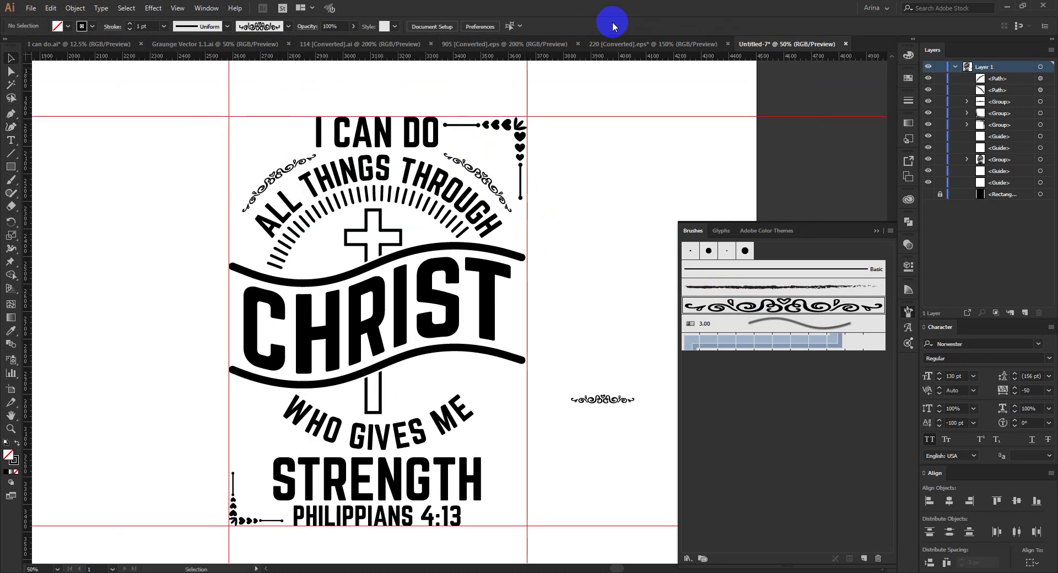
Browse the ornament documents and copy the heart corner ornament with three parallel lines per side from 905 [Converted].eps.
click(606, 46)
click(513, 46)
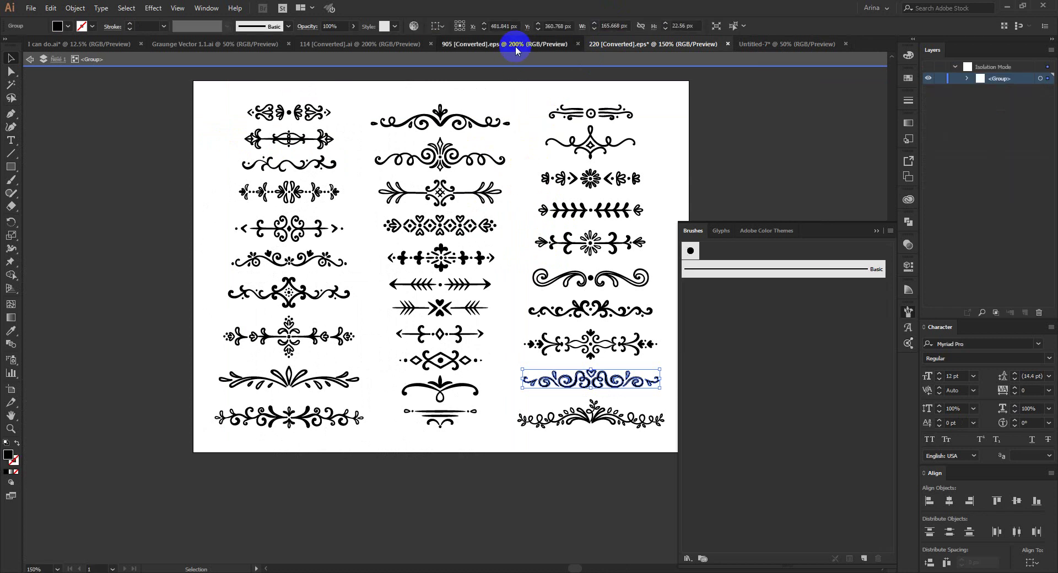
key(Escape)
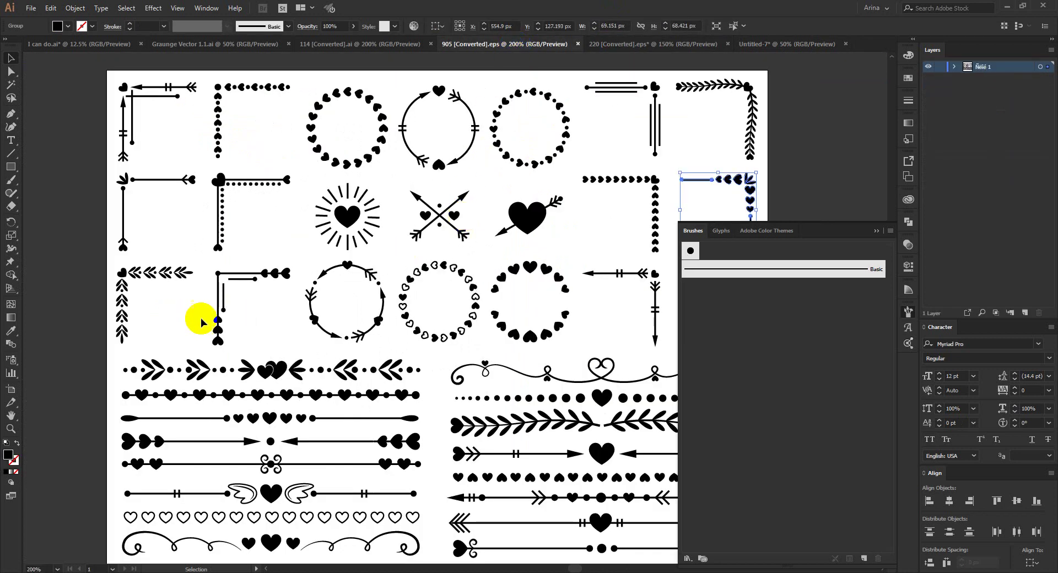
drag(230, 311, 213, 278)
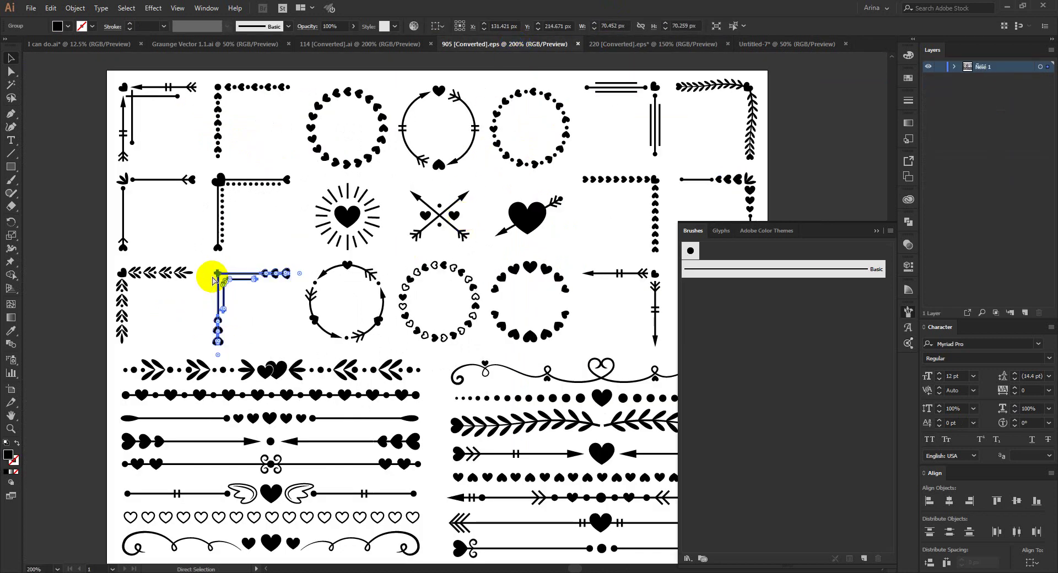
scroll(272, 211, down, 1)
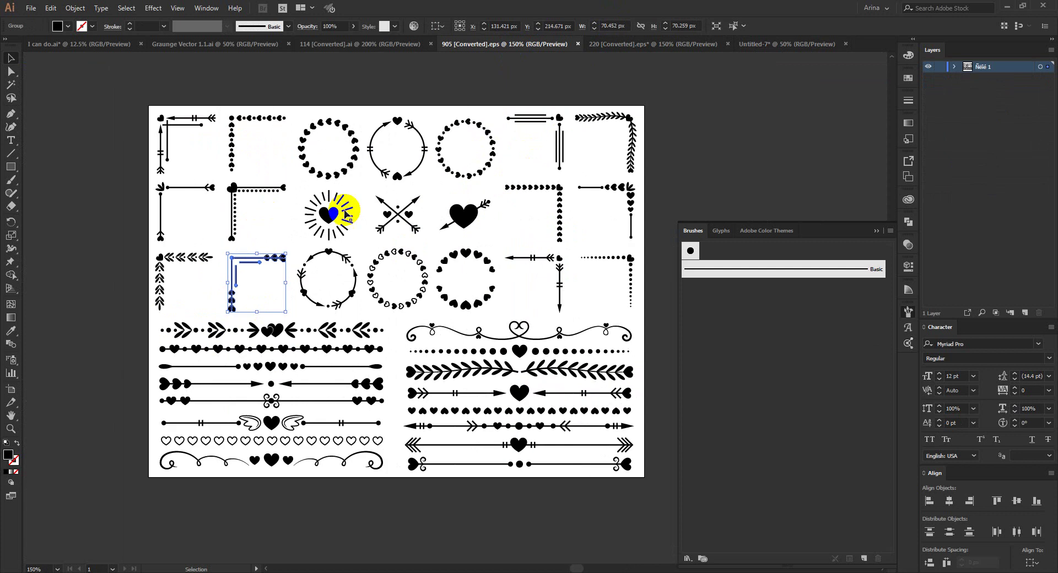
click(405, 45)
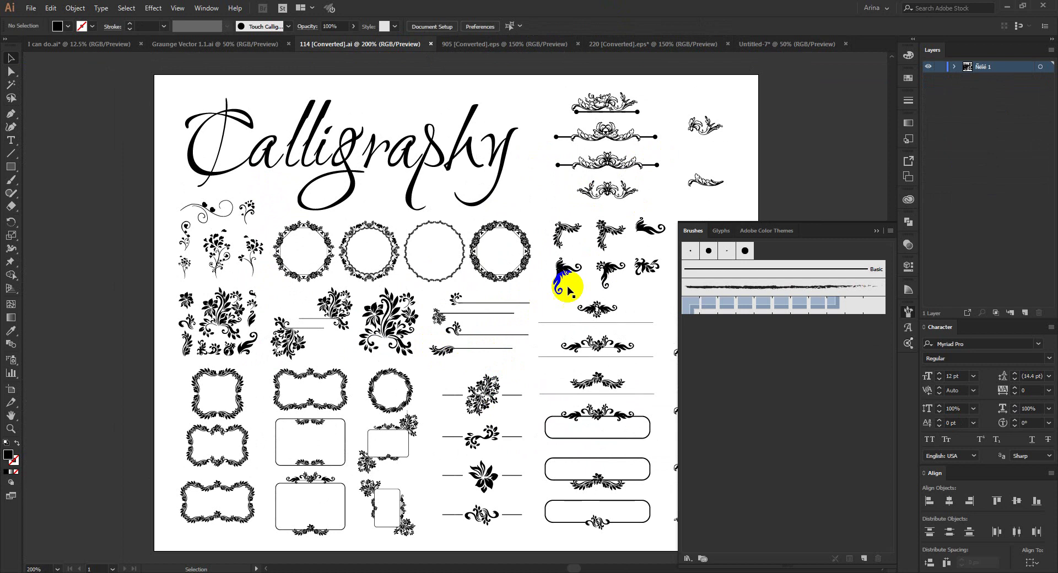
click(484, 44)
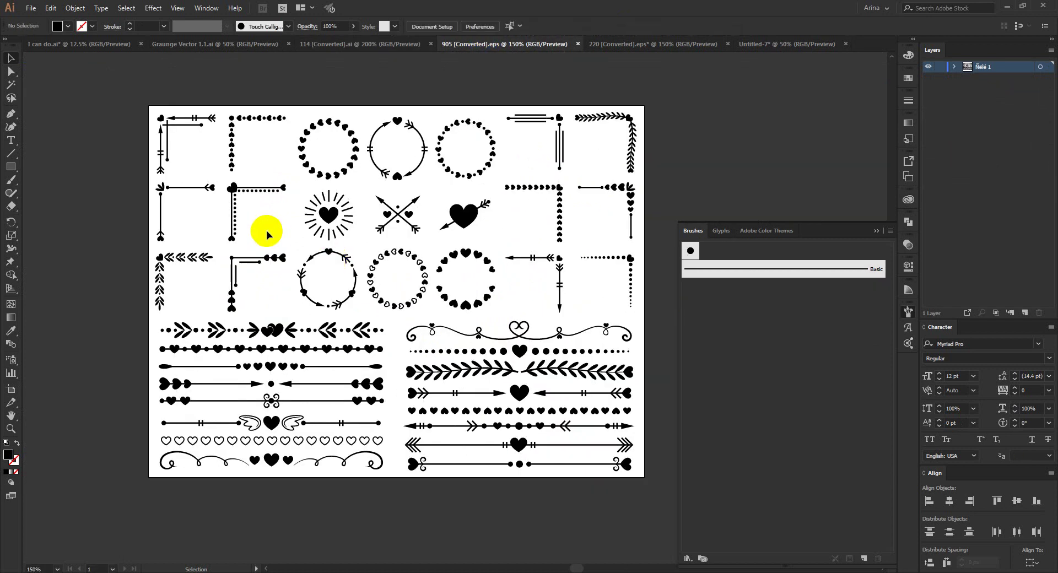
click(543, 148)
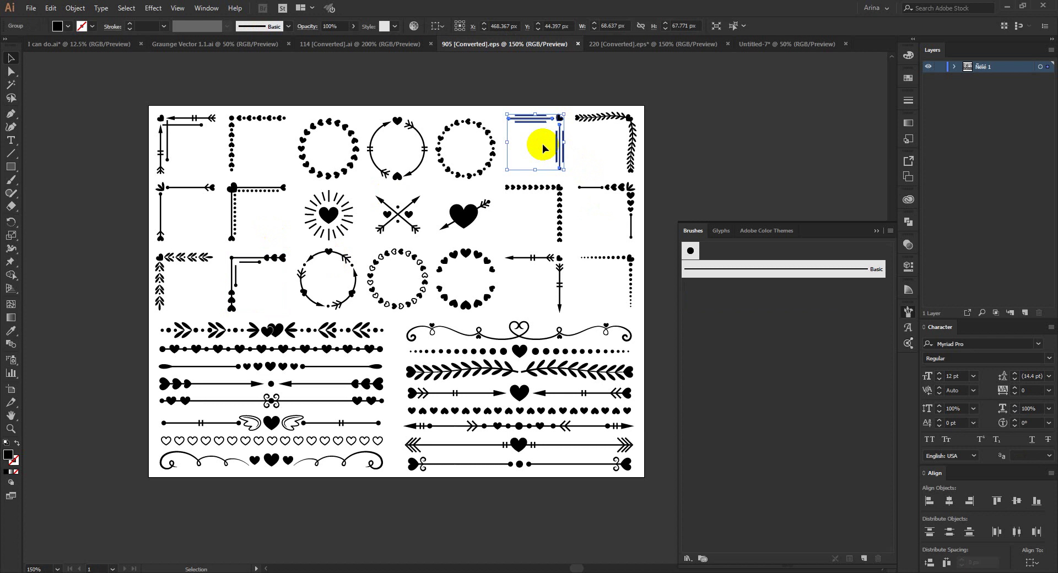
Paste the corner ornament into Untitled-7, rotate its heart to the upper-left, and fit it to the guide intersection at about 182 px wide.
click(761, 45)
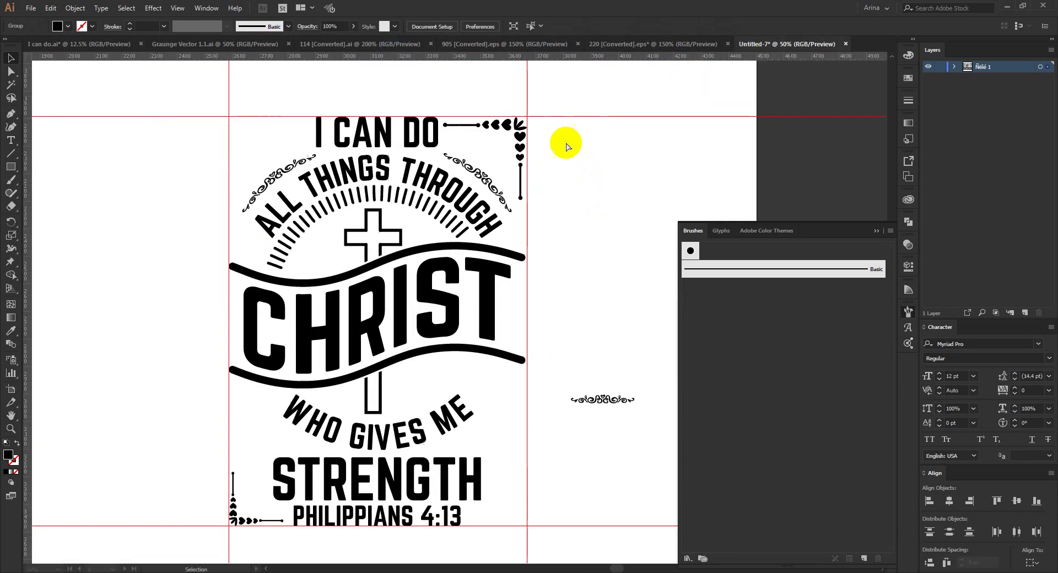
click(466, 324)
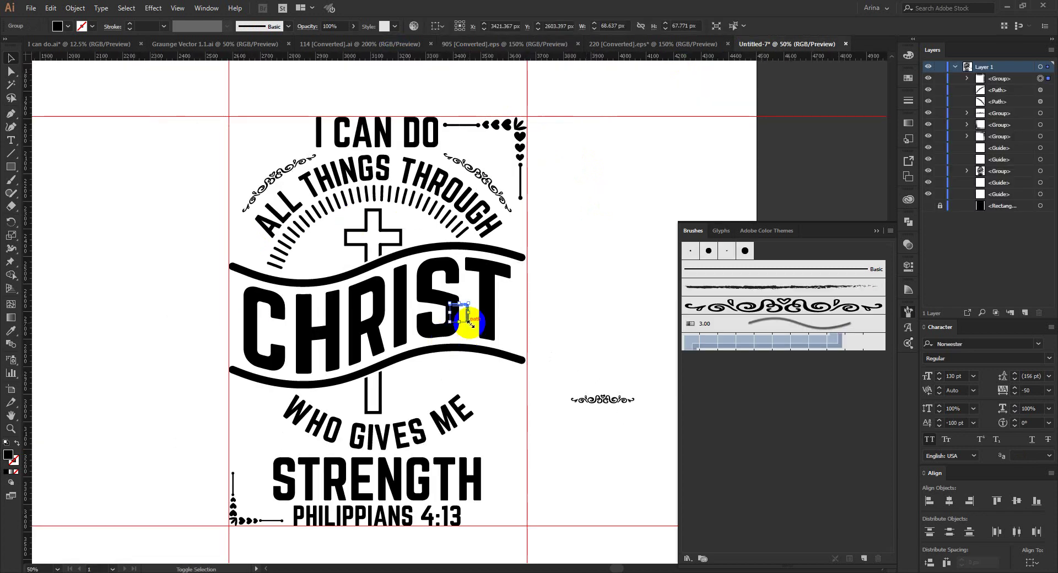
drag(470, 324, 248, 97)
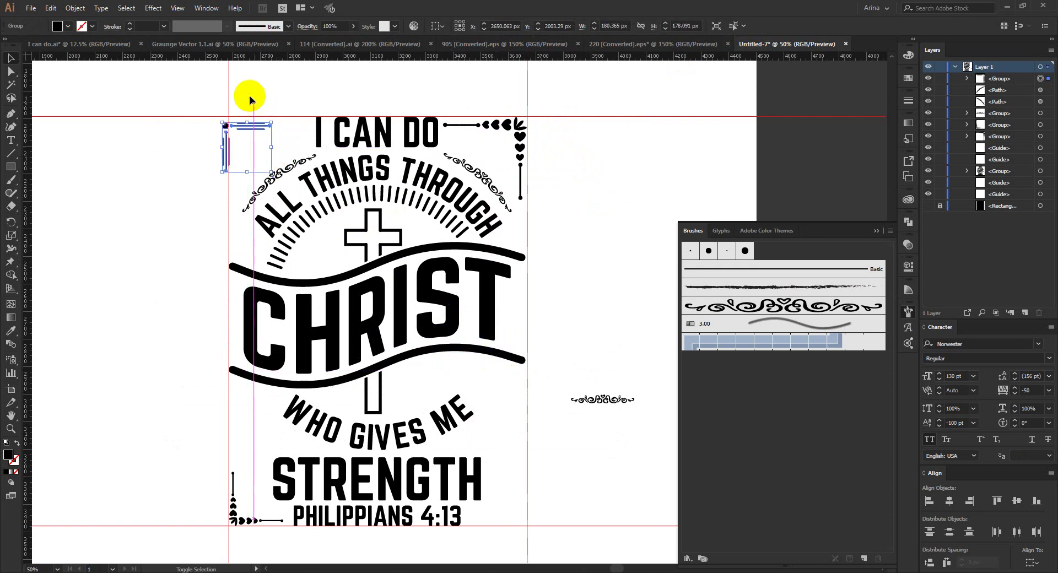
scroll(238, 83, up, 3)
scroll(238, 83, up, 1)
drag(259, 277, 291, 255)
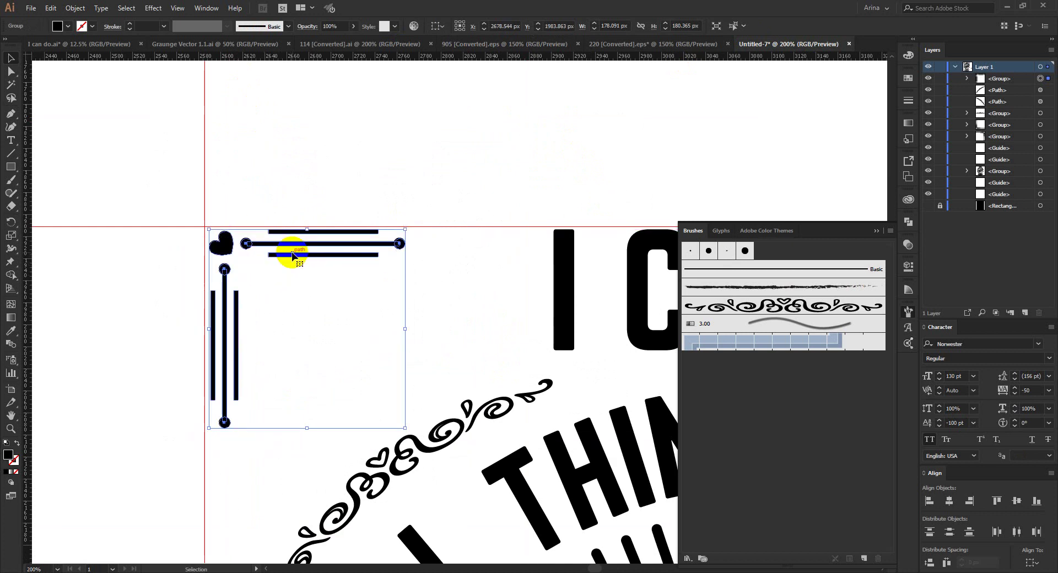
drag(210, 331, 206, 330)
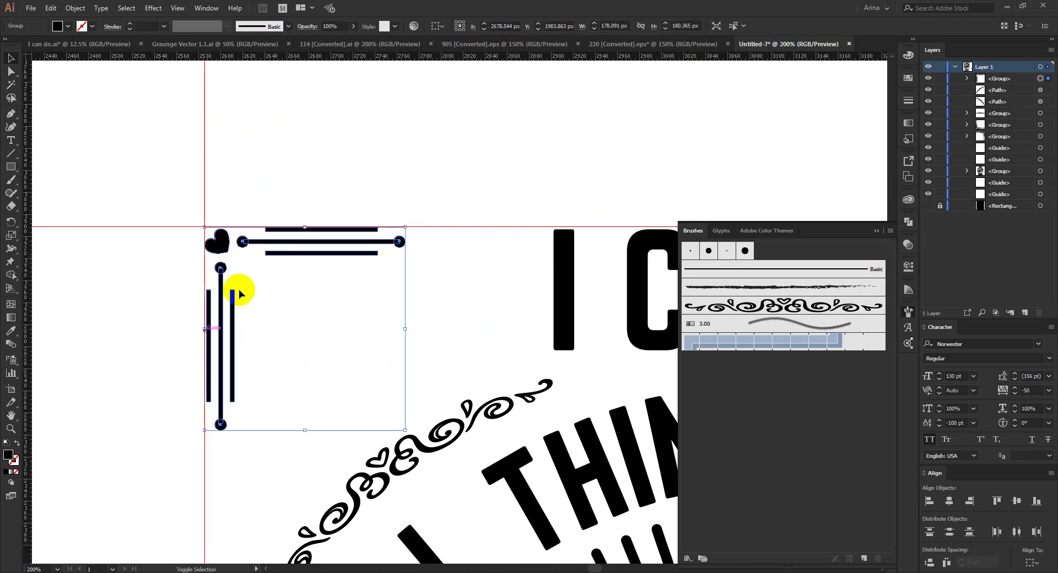
scroll(331, 243, down, 1)
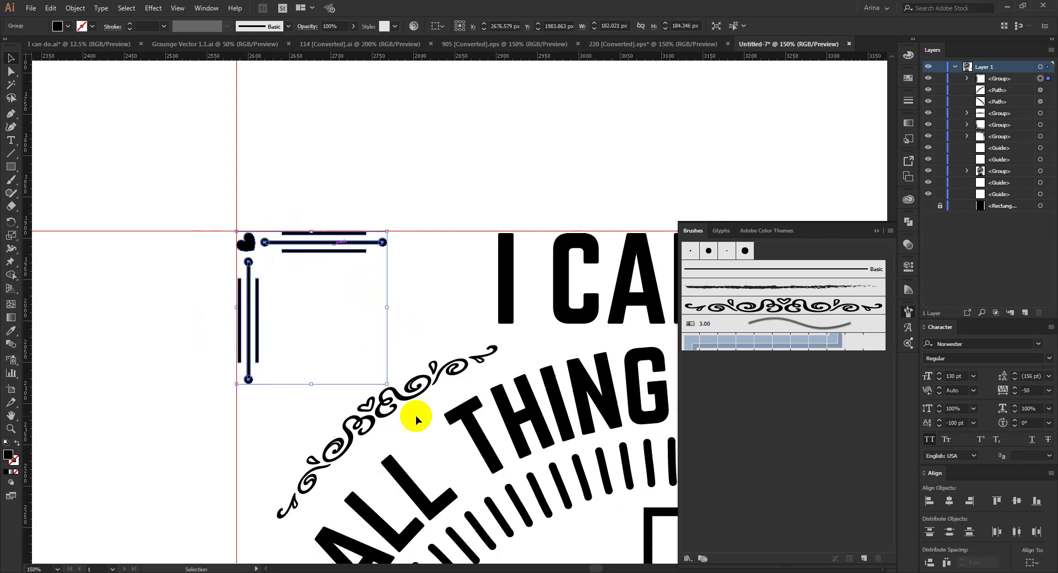
Scale the upper-left corner ornament to about 289 px wide, clear of the I CAN DO lettering.
drag(393, 390, 559, 490)
scroll(134, 173, down, 2)
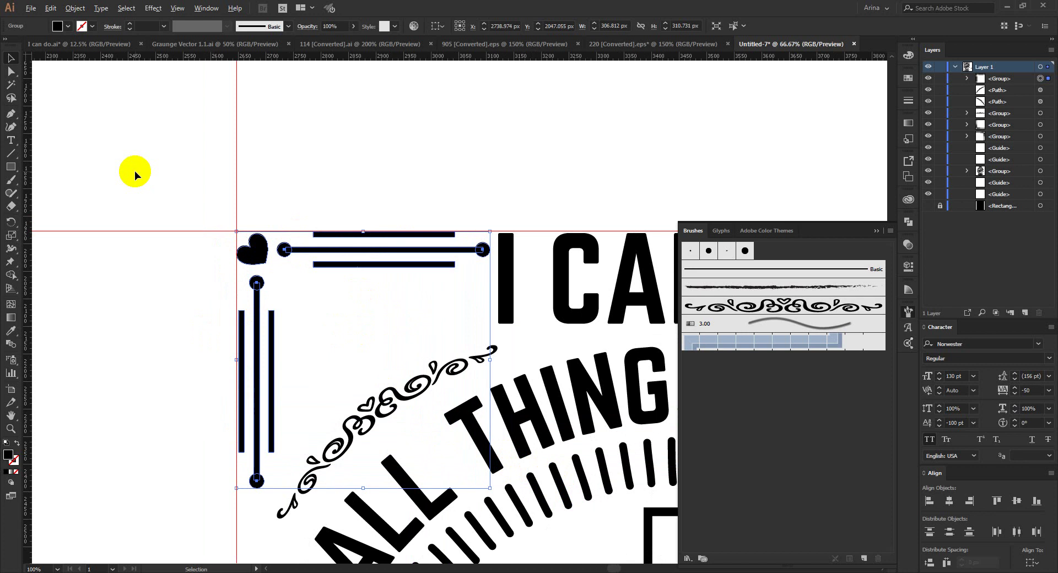
click(226, 237)
scroll(248, 113, down, 4)
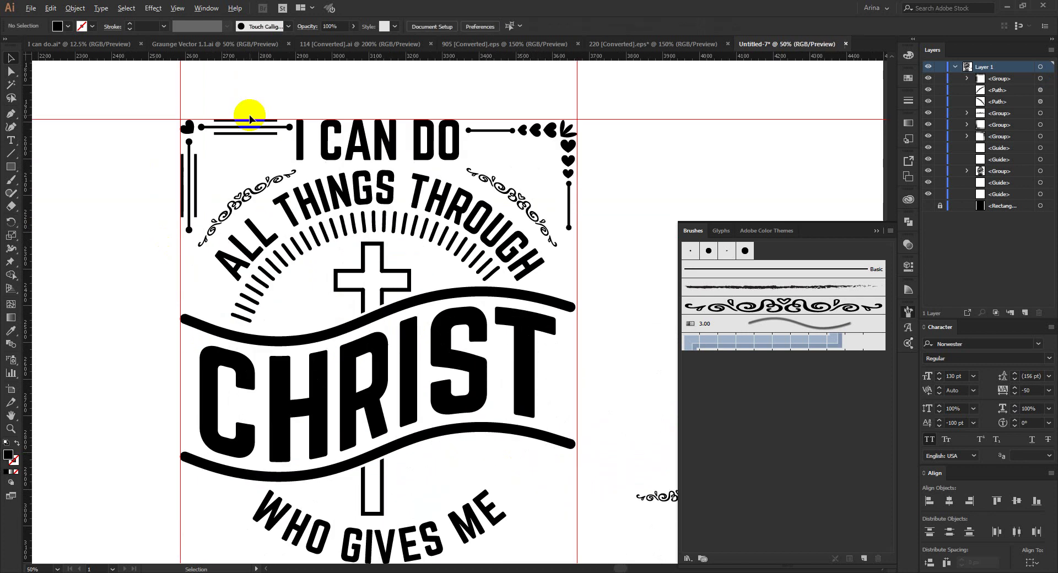
scroll(249, 119, down, 1)
click(250, 128)
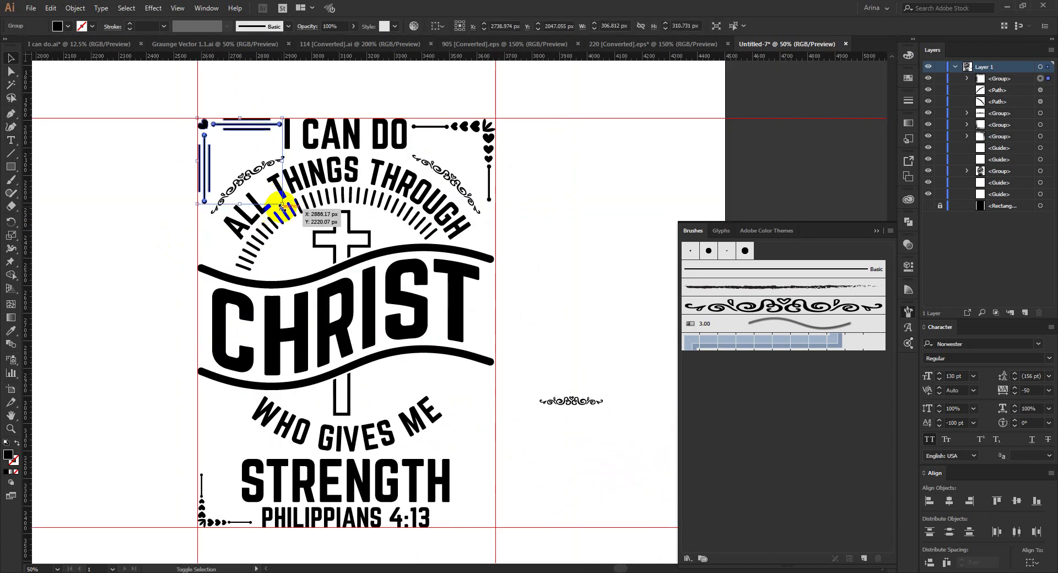
drag(282, 202, 277, 198)
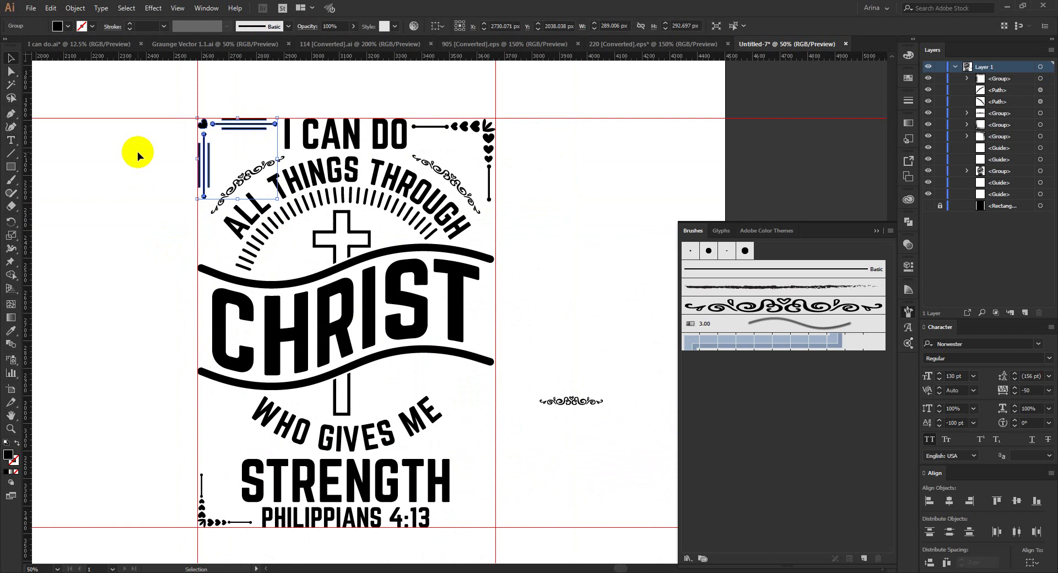
Place a copy of the corner ornament rotated 180° at the lower-right guide intersection and shrink it to clear the STRENGTH lettering.
scroll(138, 156, down, 2)
drag(259, 108, 515, 482)
scroll(481, 507, up, 3)
shift+click(345, 318)
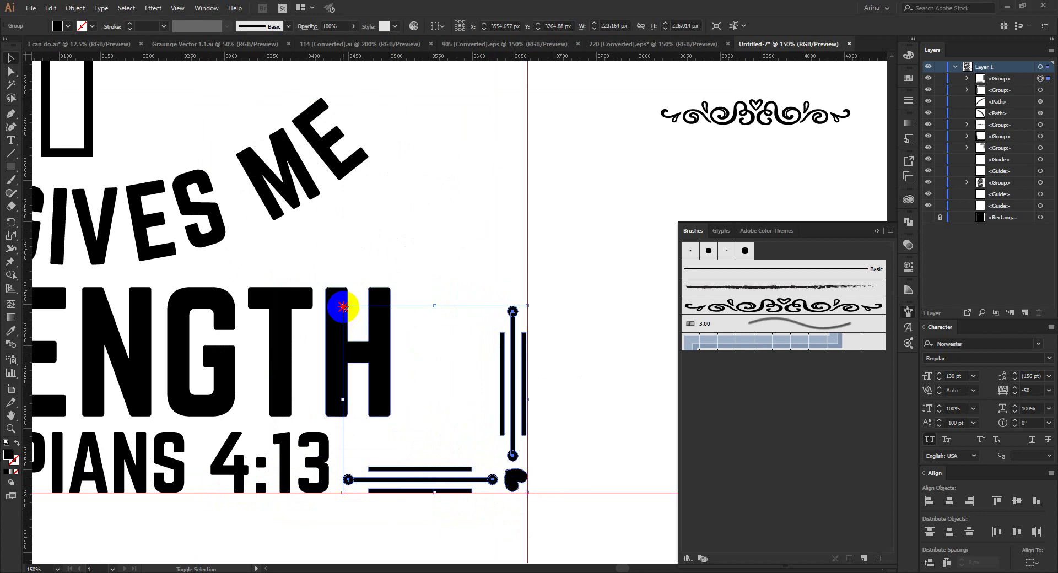
click(603, 436)
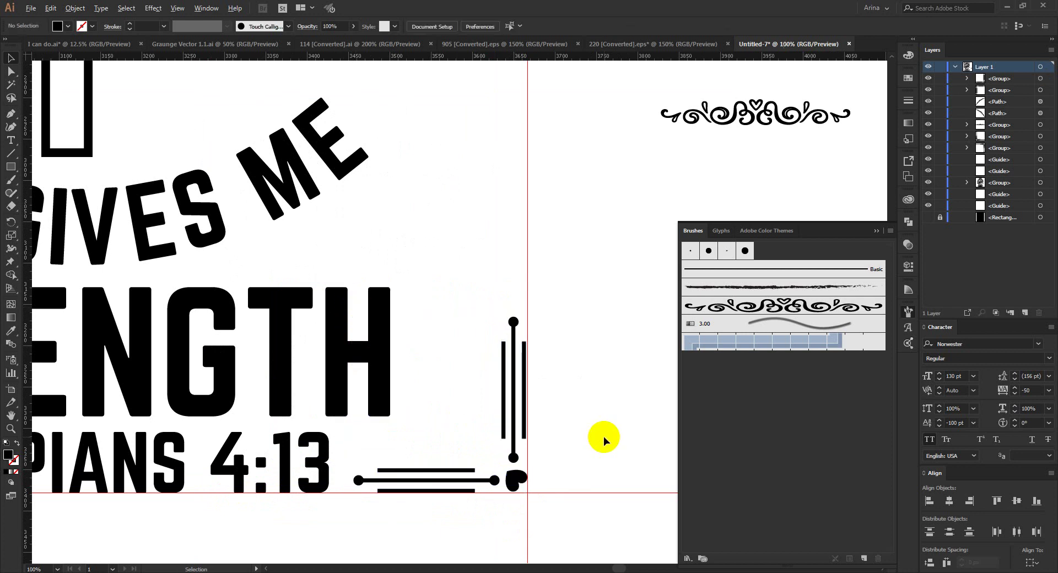
key(ctrl+minus)
scroll(604, 436, up, 3)
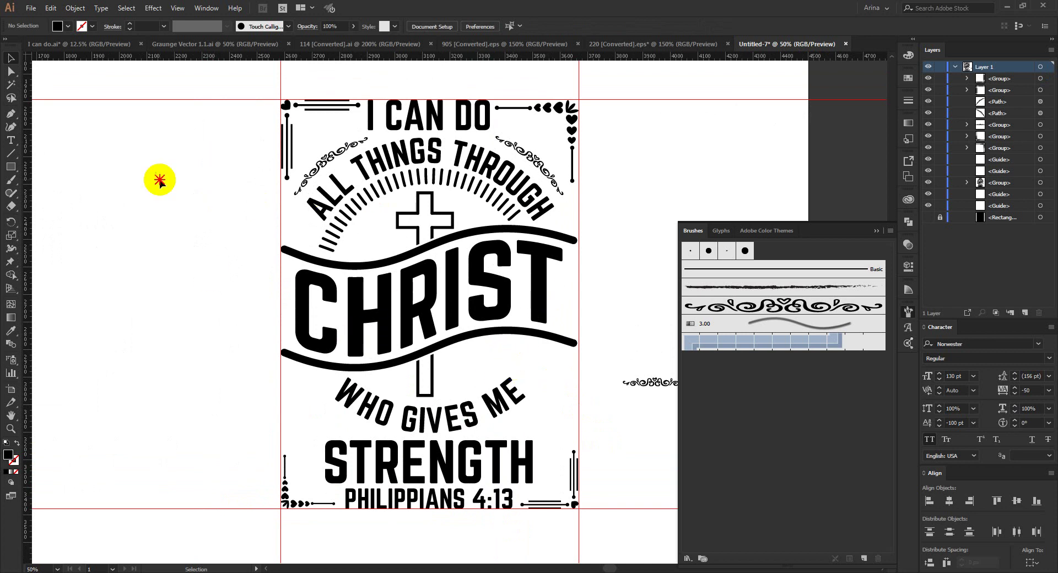
key(a)
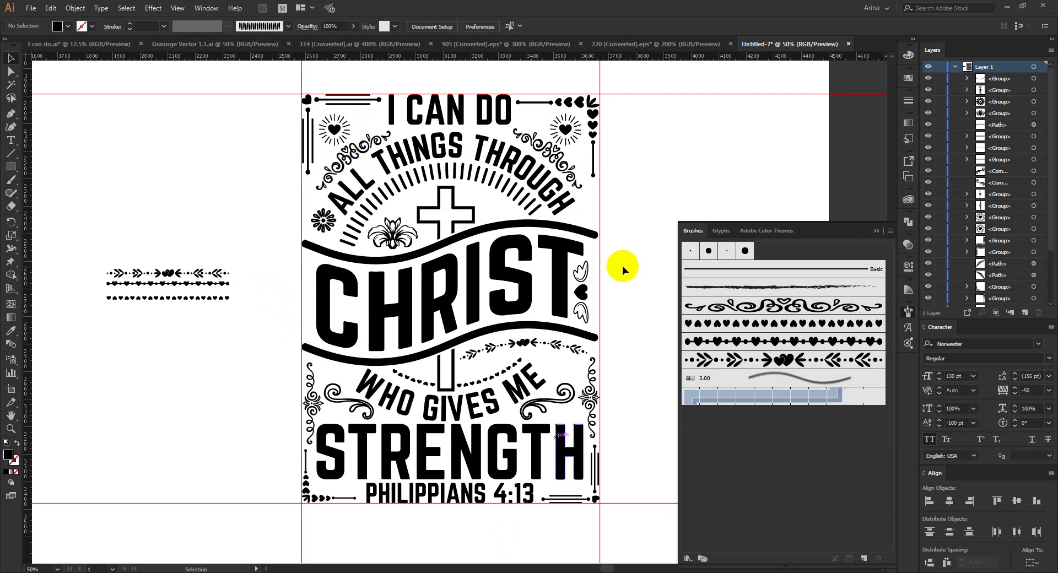
Exit isolation mode in 220 [Converted].eps and 905 [Converted].eps, and return to Untitled-7.
click(607, 44)
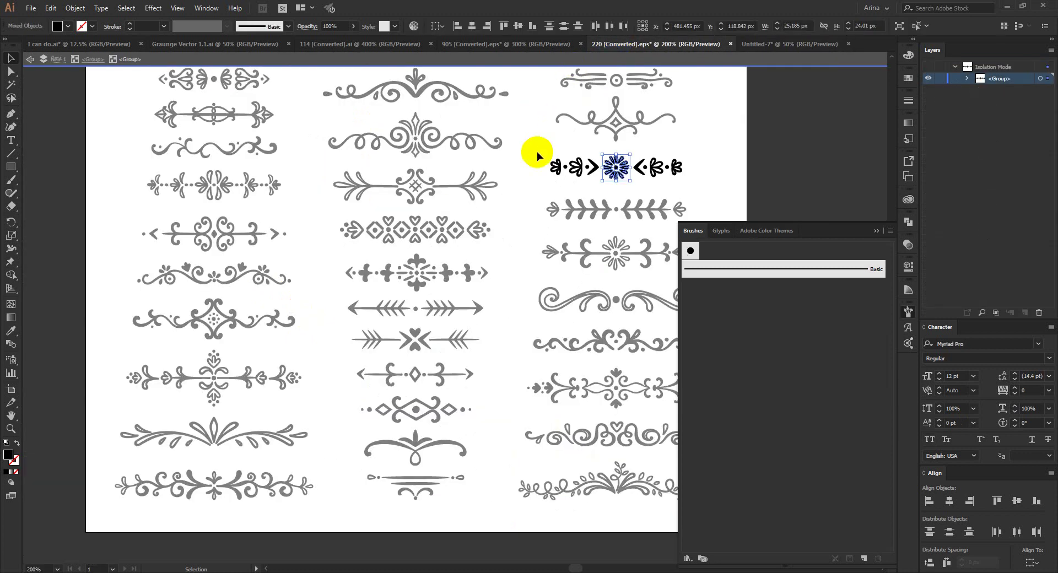
key(Escape)
click(502, 44)
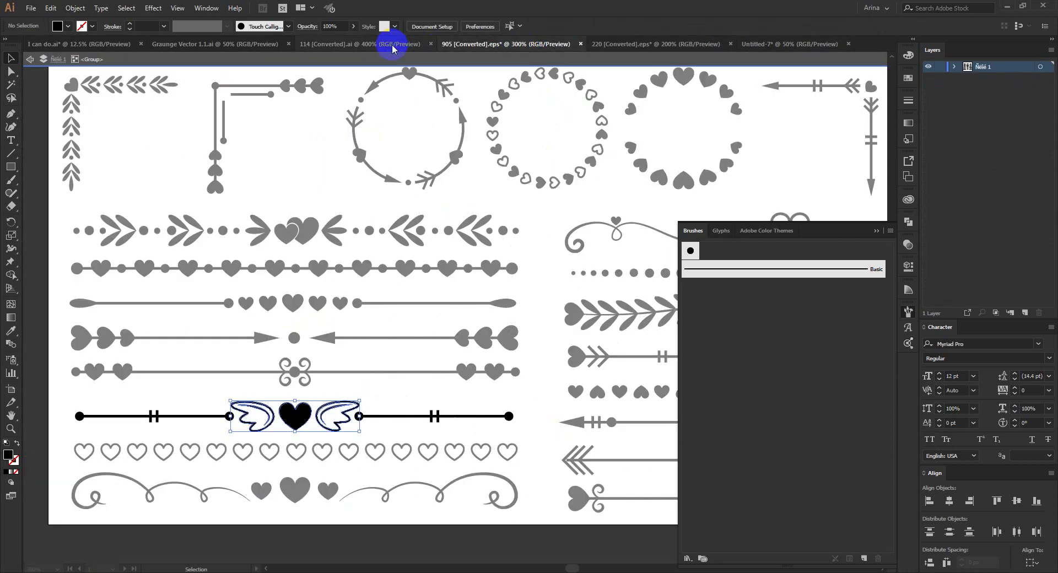
double_click(462, 167)
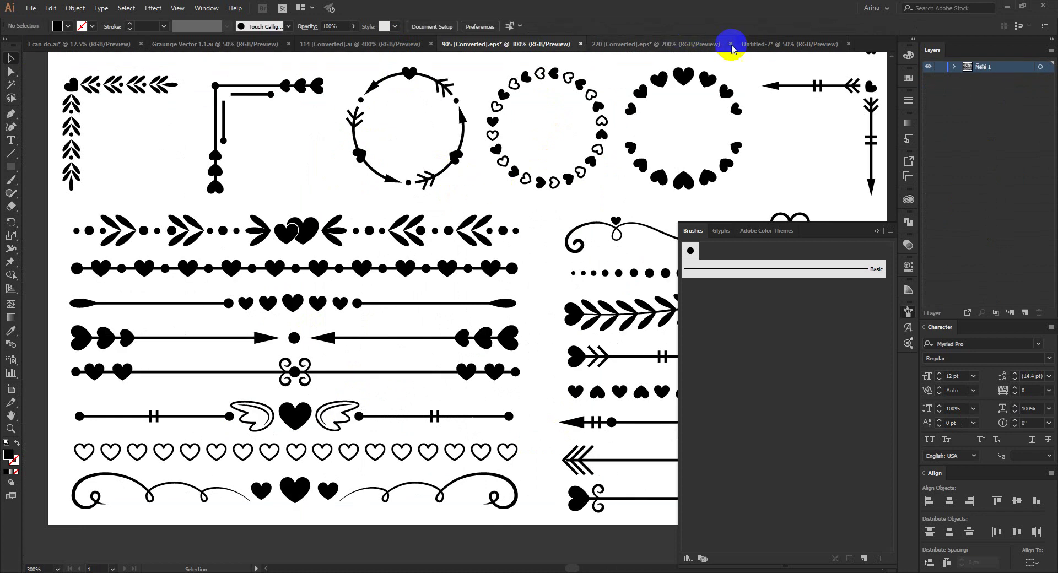
click(760, 44)
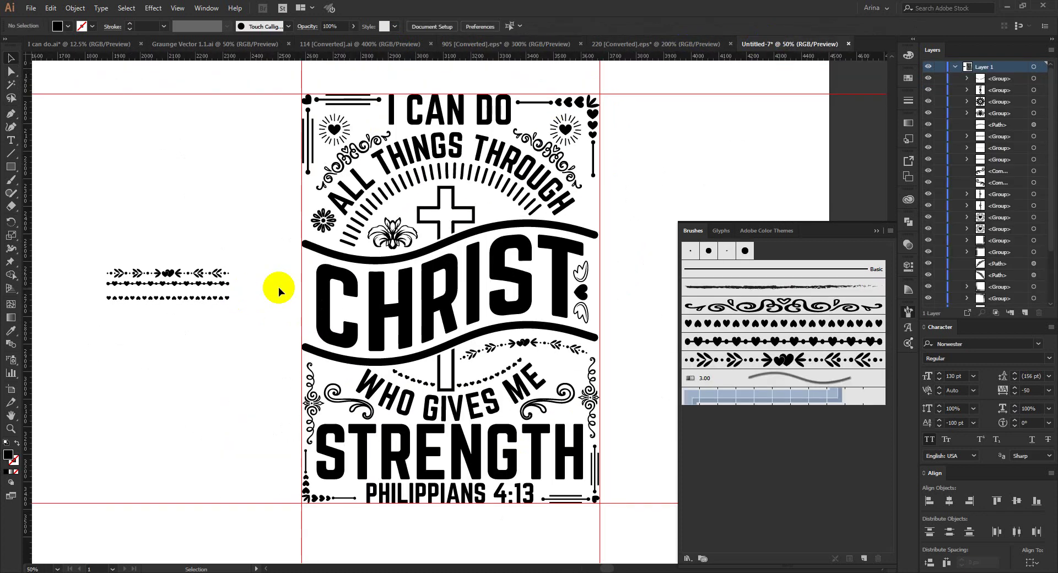
Clear the selection and hide the brush list so the canvas is unobstructed.
drag(245, 346, 100, 220)
click(489, 372)
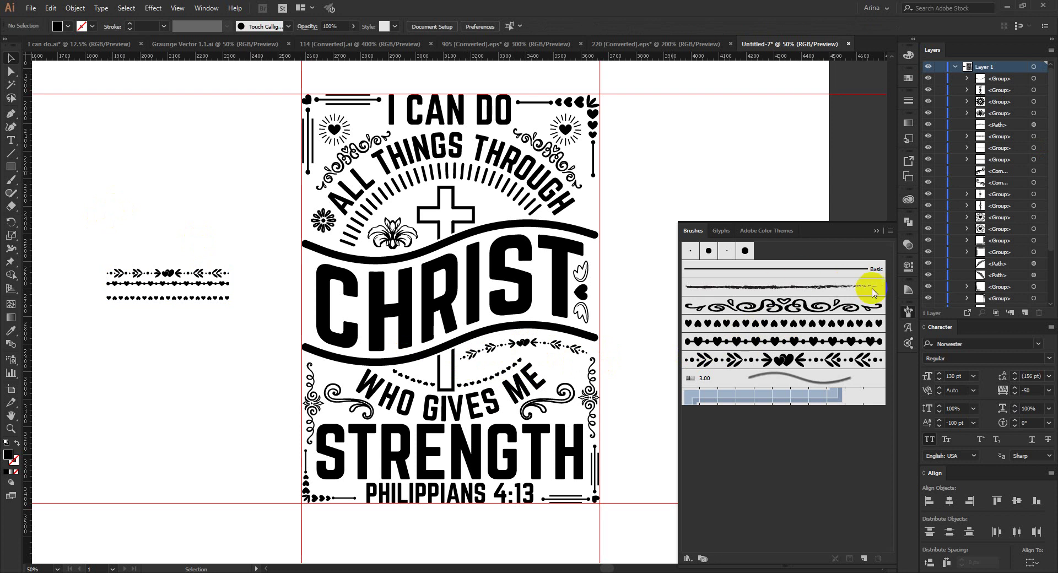
click(908, 311)
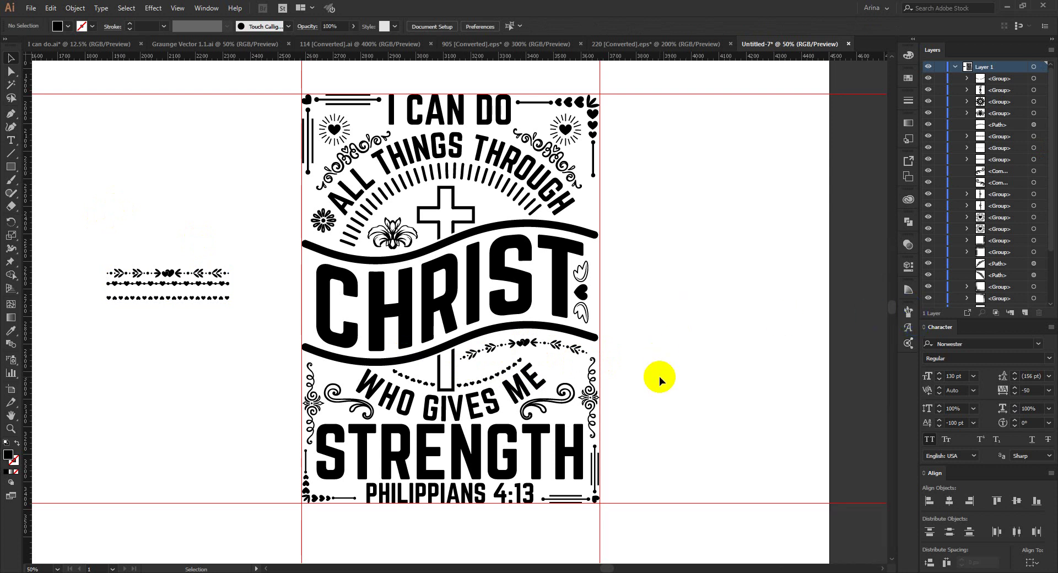
scroll(509, 338, down, 2)
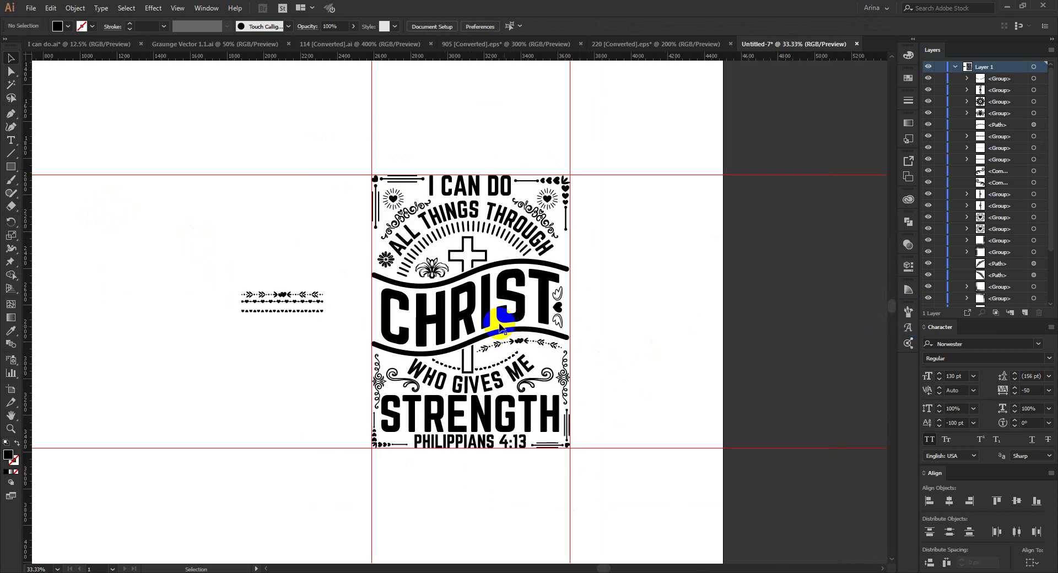
scroll(465, 309, up, 2)
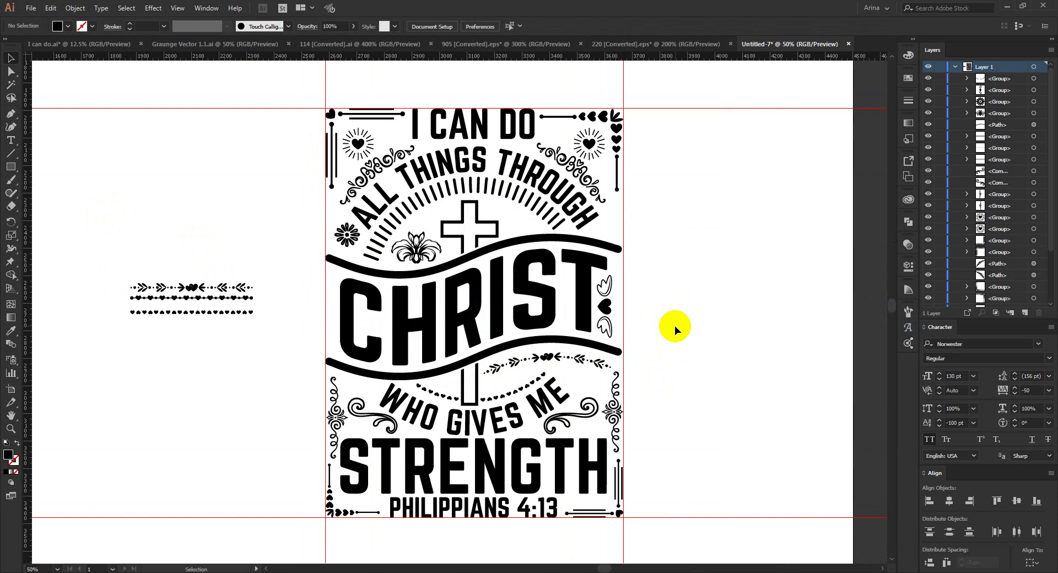
scroll(674, 326, down, 1)
scroll(674, 325, up, 1)
click(279, 171)
drag(298, 77, 710, 528)
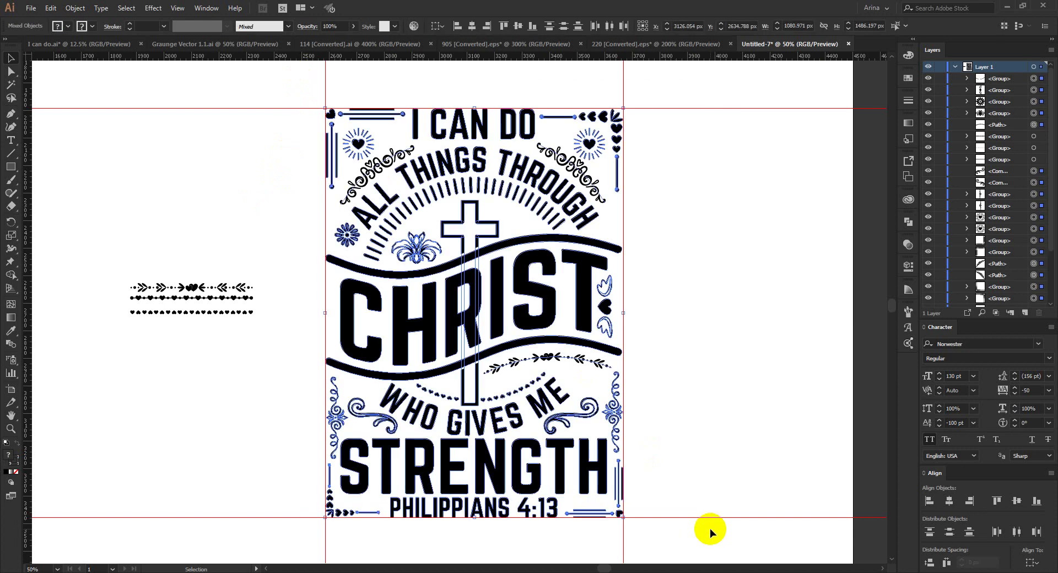
click(235, 190)
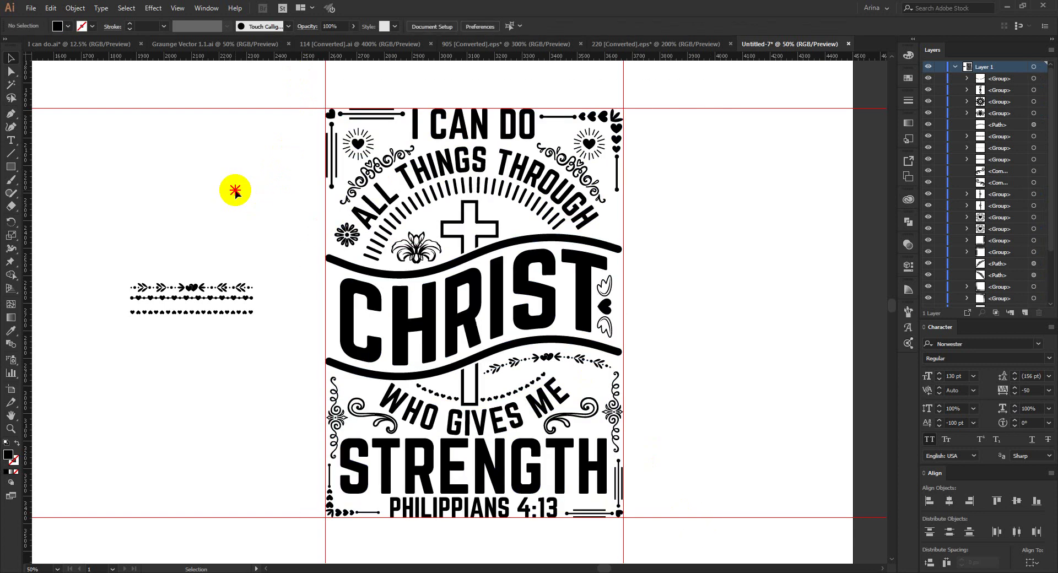
key(a)
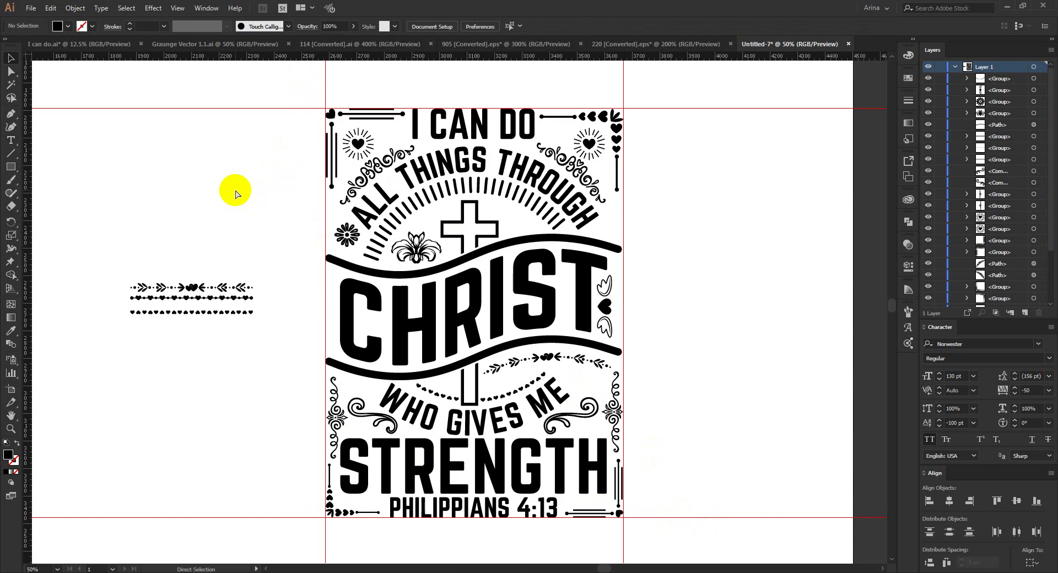